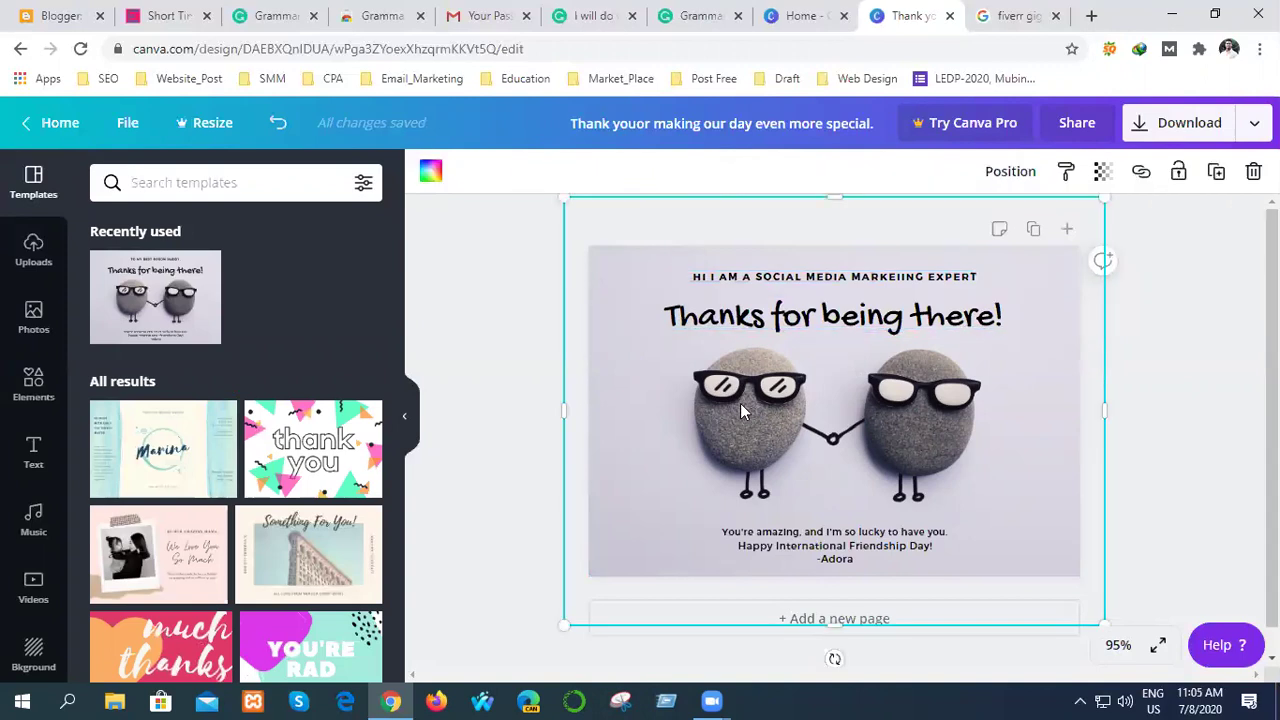
# - Scale down the stones photo inside its crop frame from the lower-left corner and apply the crop
pyautogui.doubleClick(772, 414)
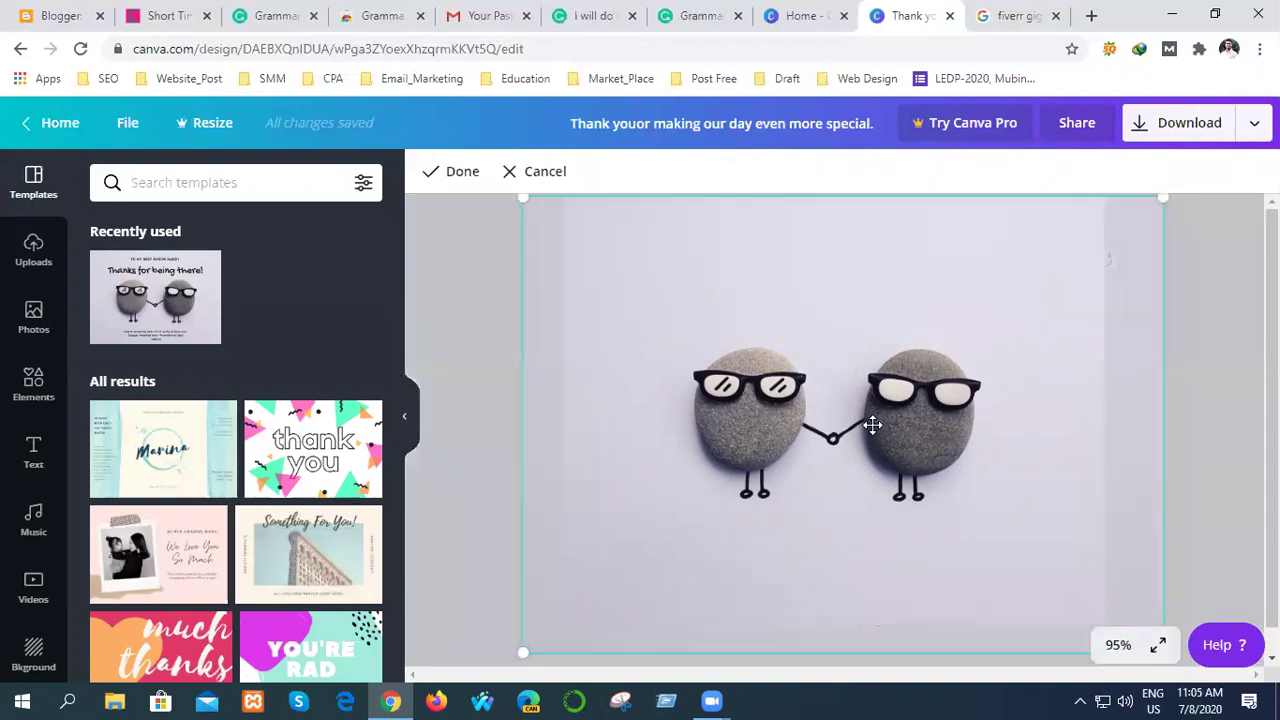
pyautogui.press('Escape')
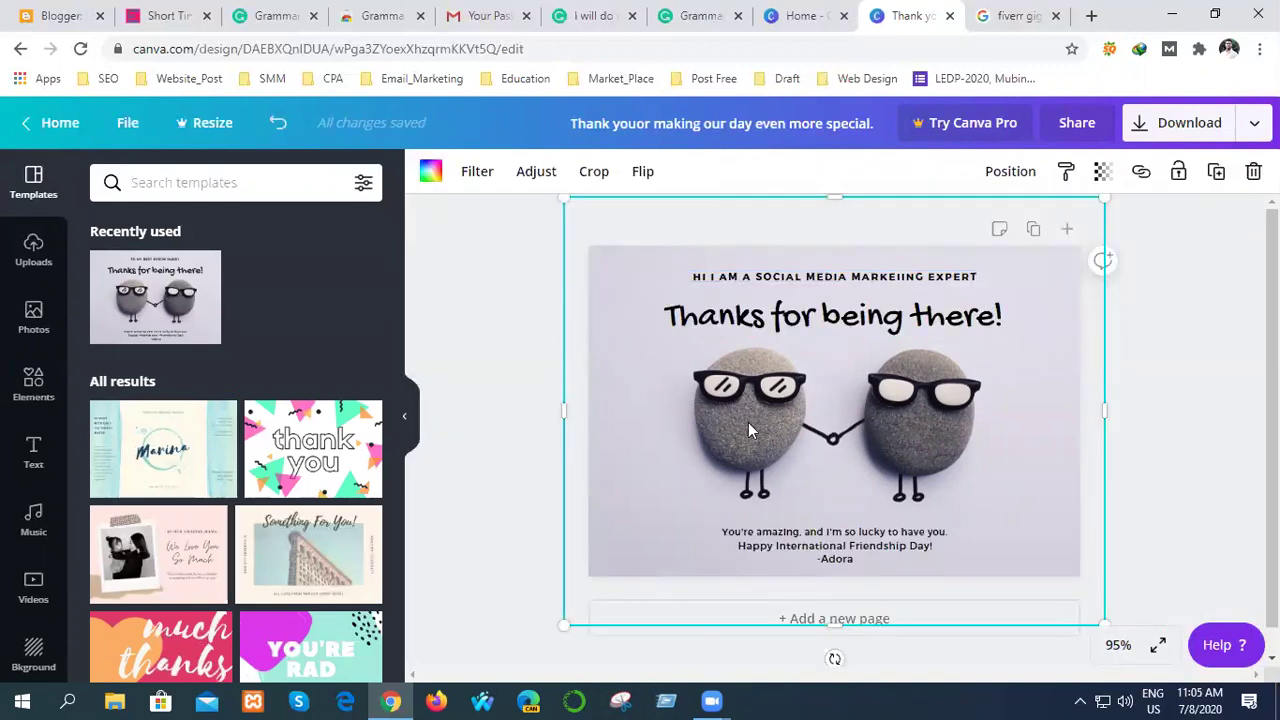
pyautogui.doubleClick(748, 422)
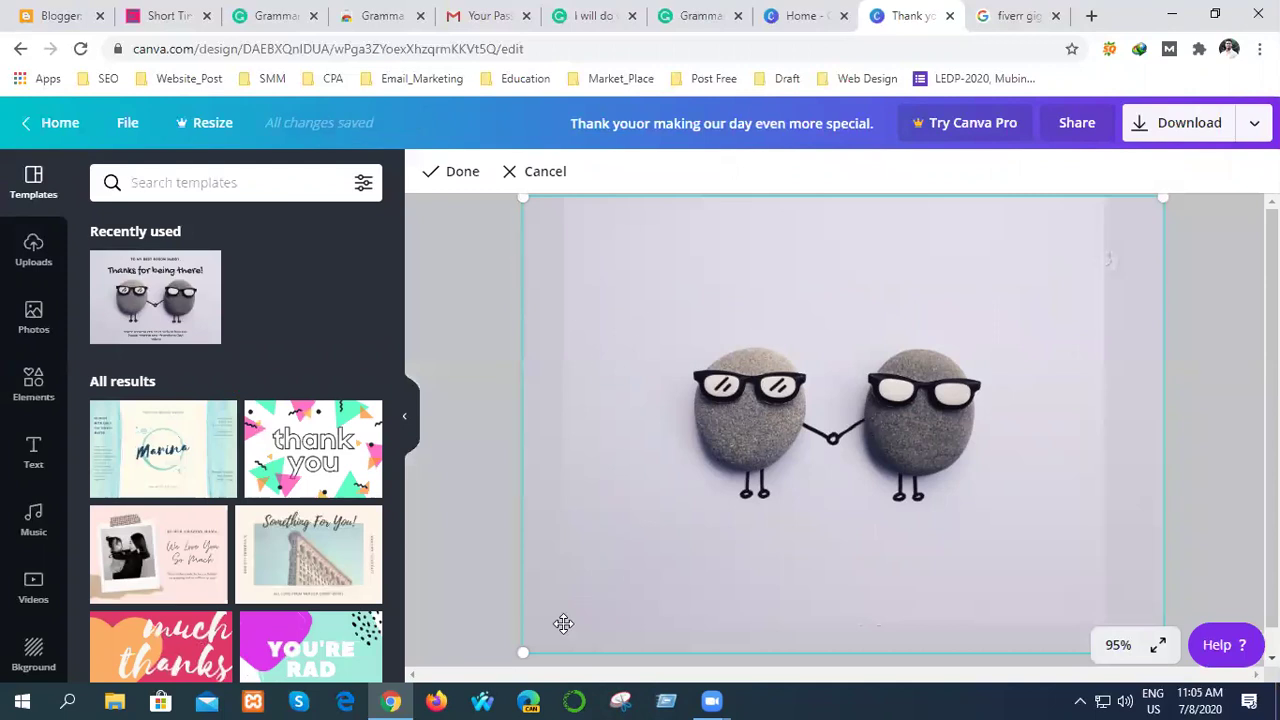
pyautogui.moveTo(522, 649); pyautogui.dragTo(577, 601)
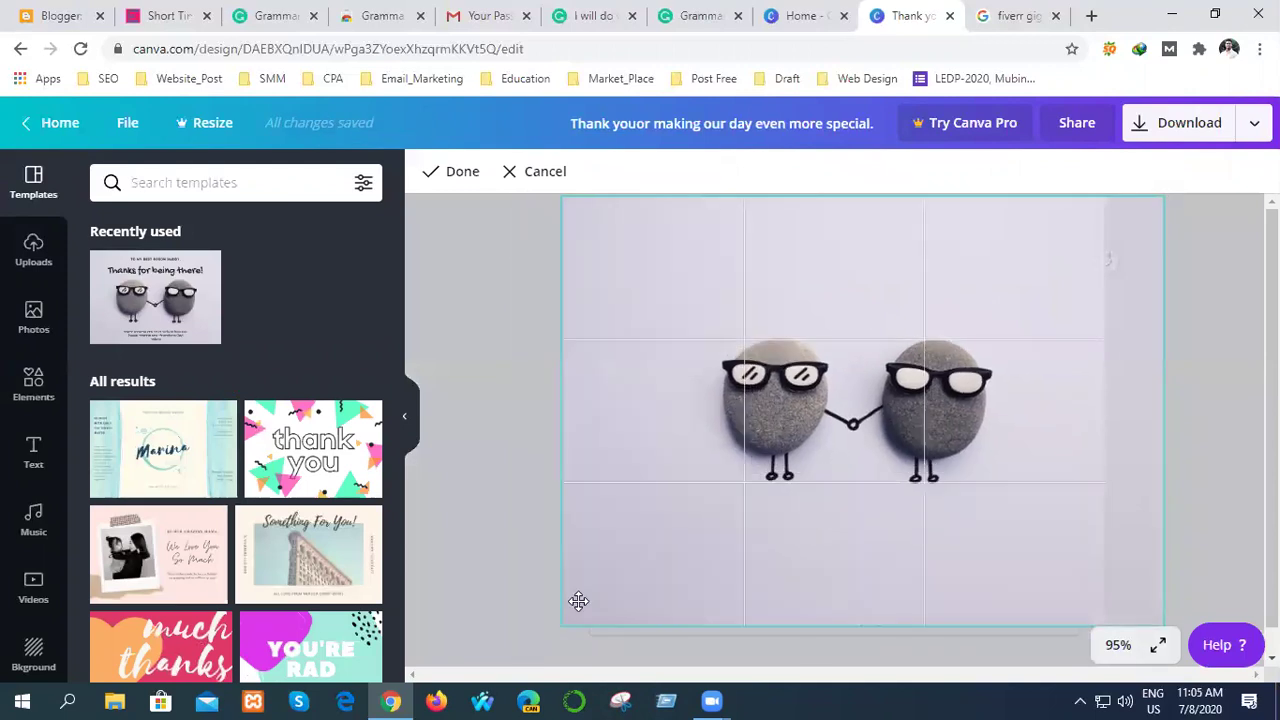
pyautogui.click(482, 596)
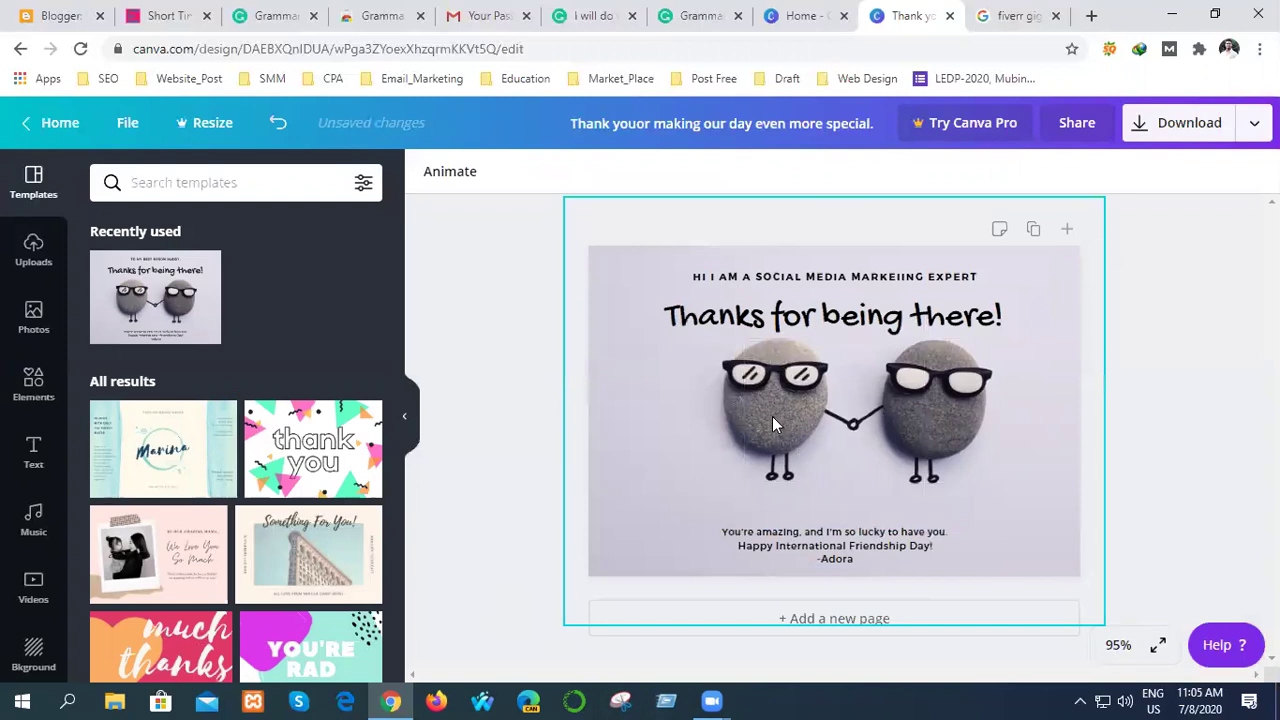
# - Enlarge the stones photo from its lower-left corner to about 647 × 514
pyautogui.click(669, 530)
pyautogui.moveTo(566, 618); pyautogui.dragTo(528, 649)
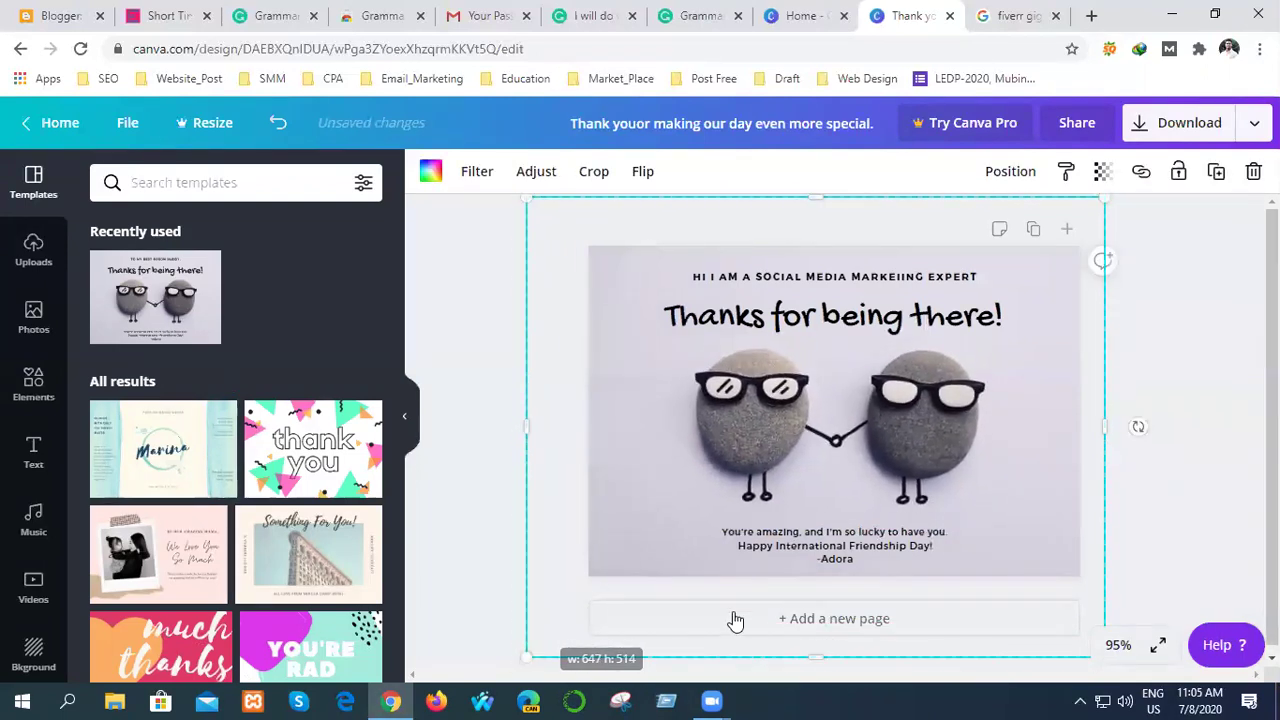
pyautogui.click(491, 529)
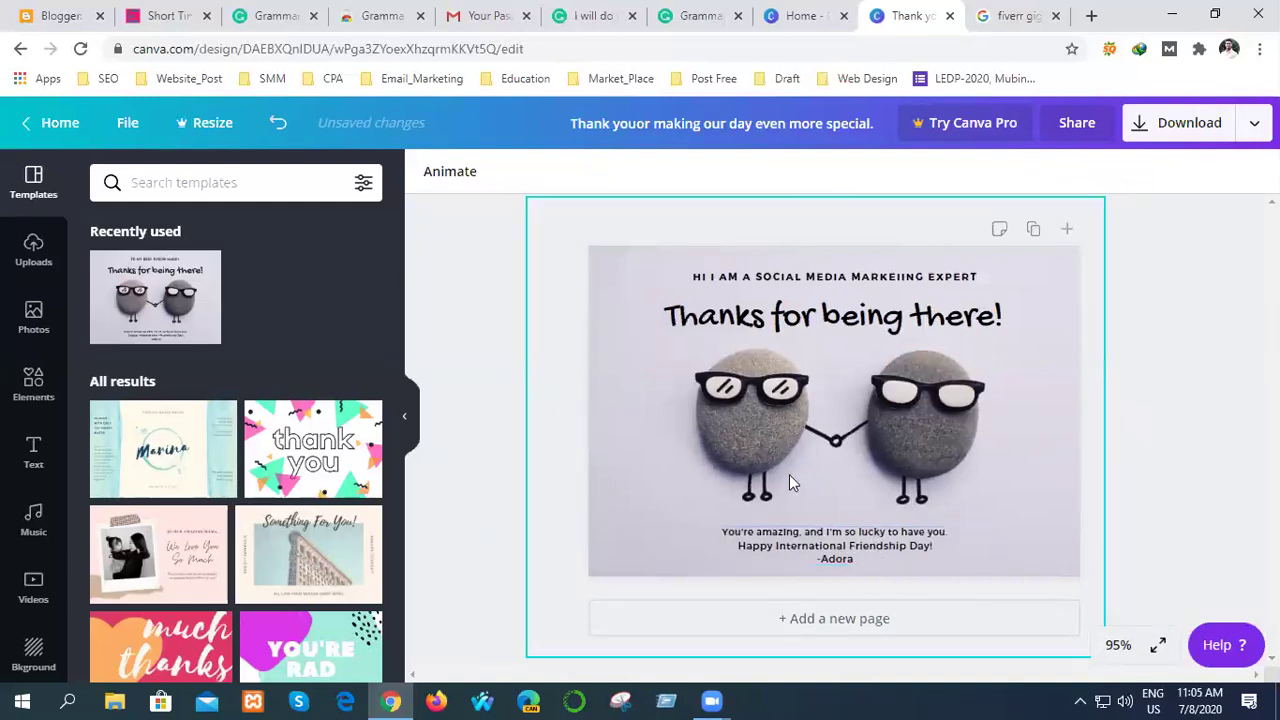
# - Delete the stones photo from the card's image frame
pyautogui.click(716, 440)
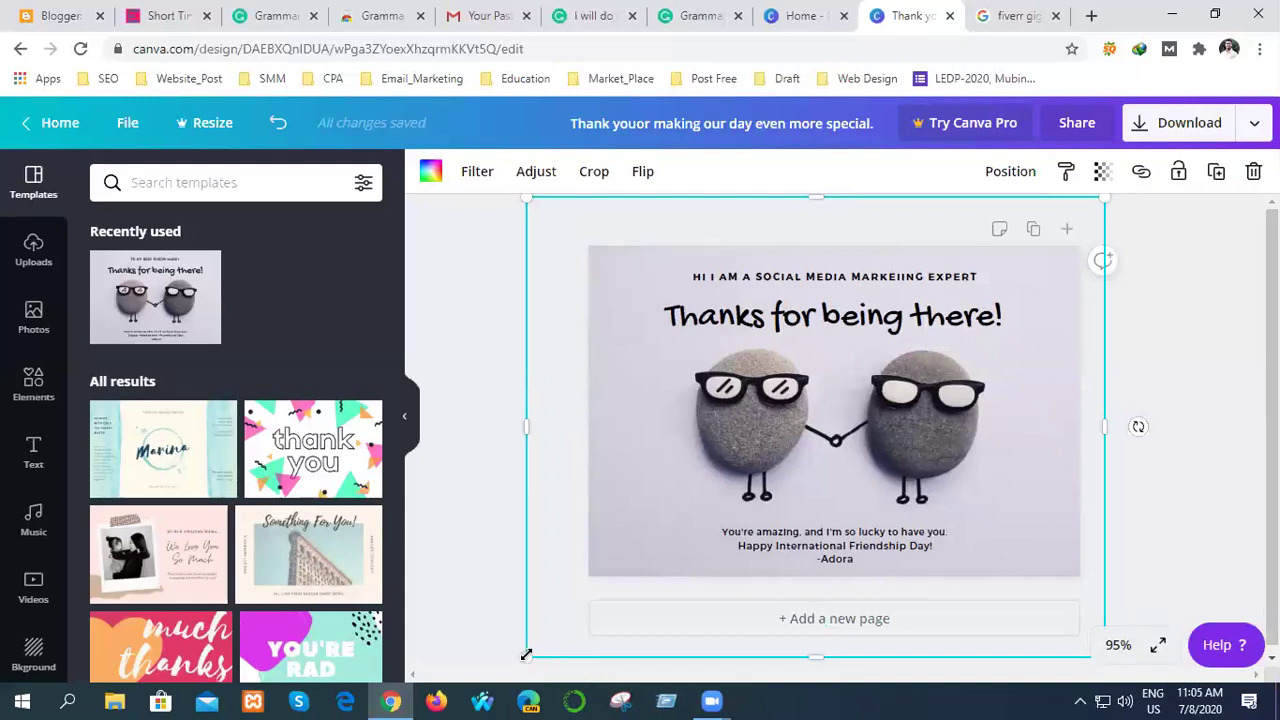
pyautogui.press('Delete')
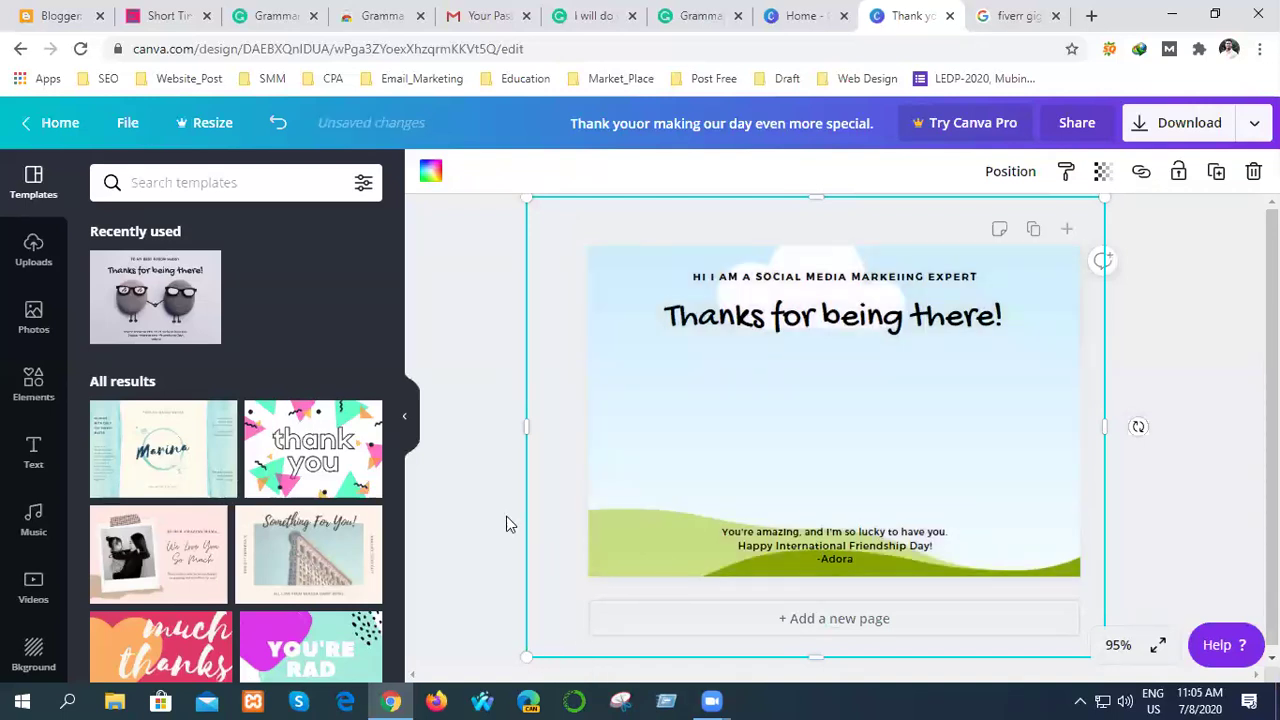
pyautogui.click(478, 467)
pyautogui.click(671, 475)
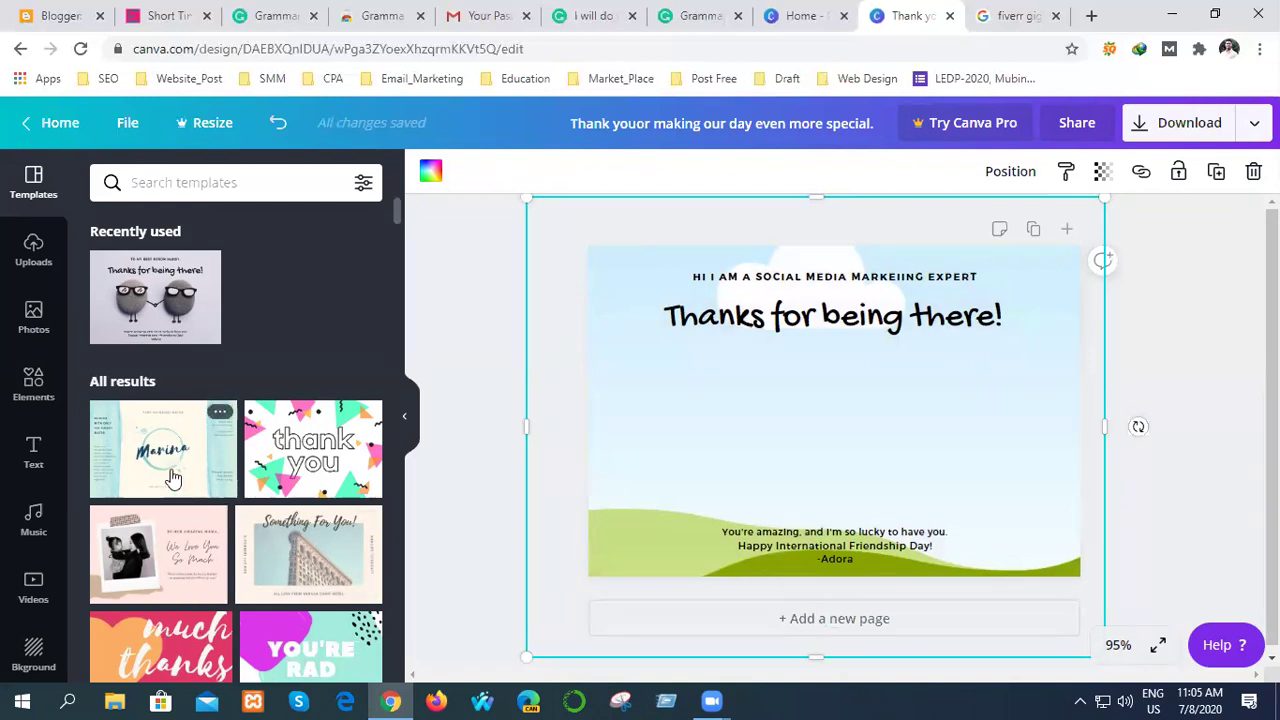
# - Find the terracotta "Thank You" card template with thin corner lines and replace the current page with it
pyautogui.scroll(-10, 270, 590)
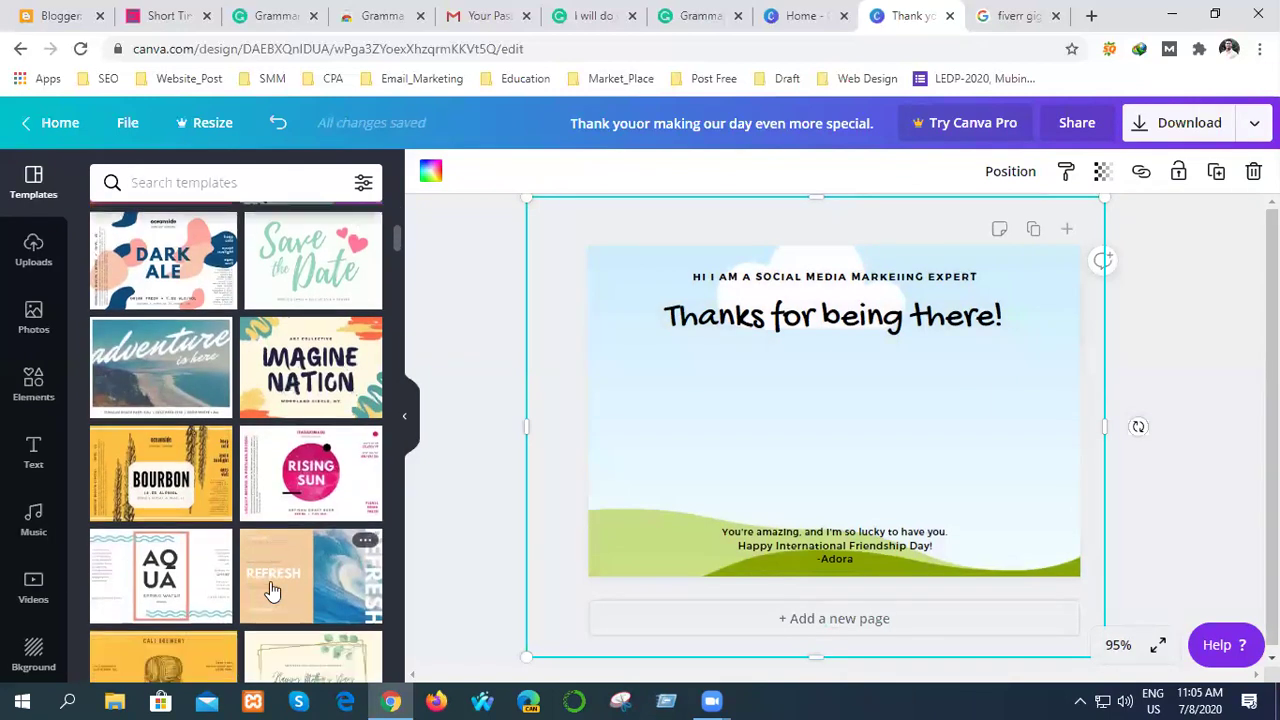
pyautogui.scroll(-5, 270, 590)
pyautogui.scroll(3, 271, 592)
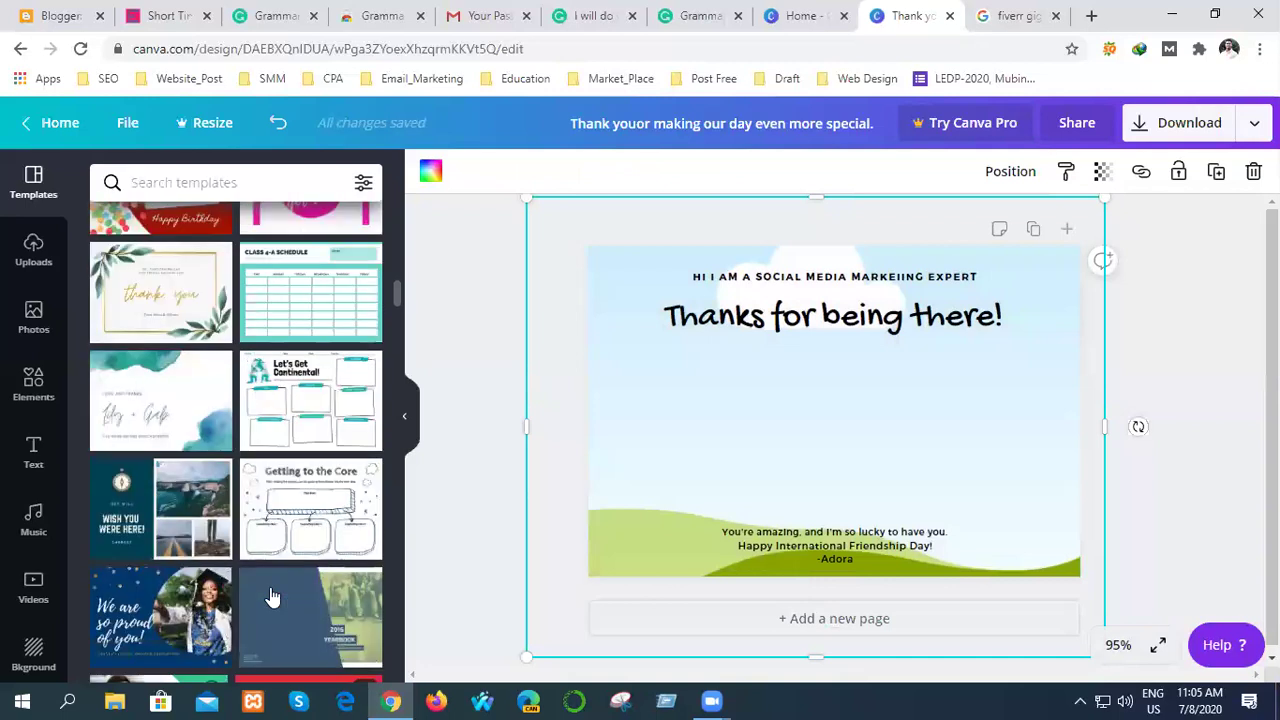
pyautogui.scroll(-3, 312, 562)
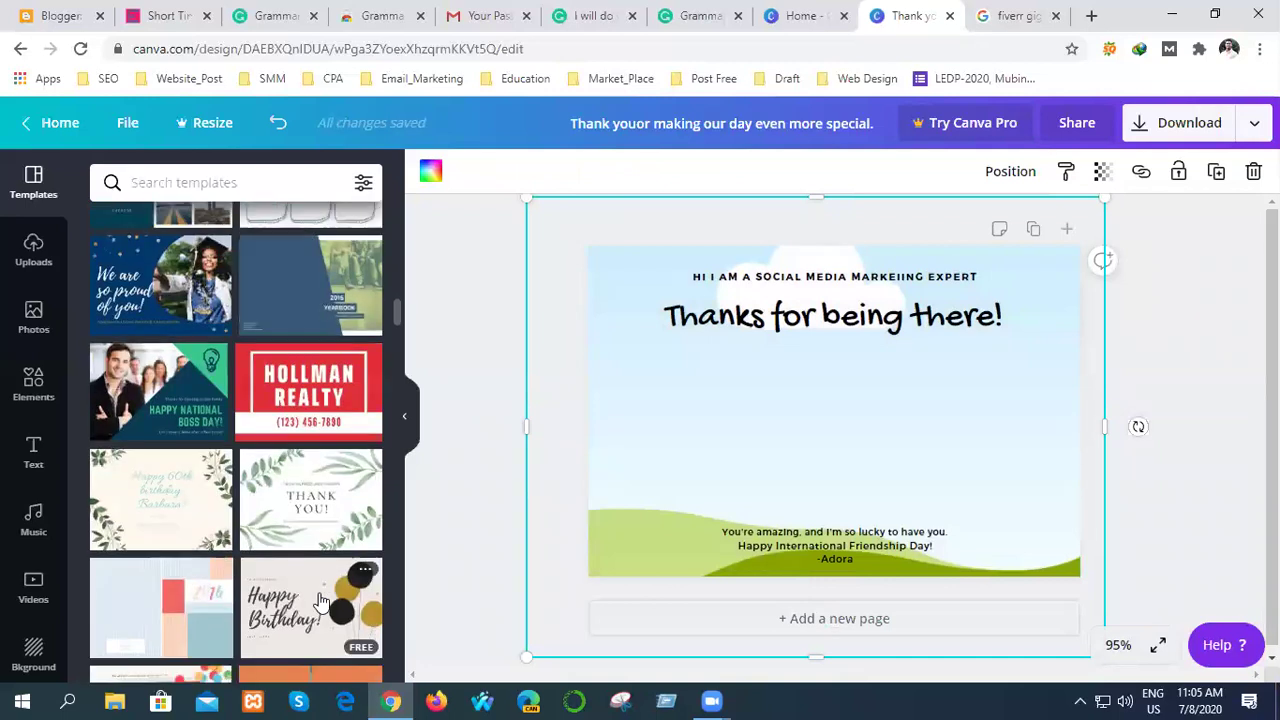
pyautogui.scroll(-2, 240, 600)
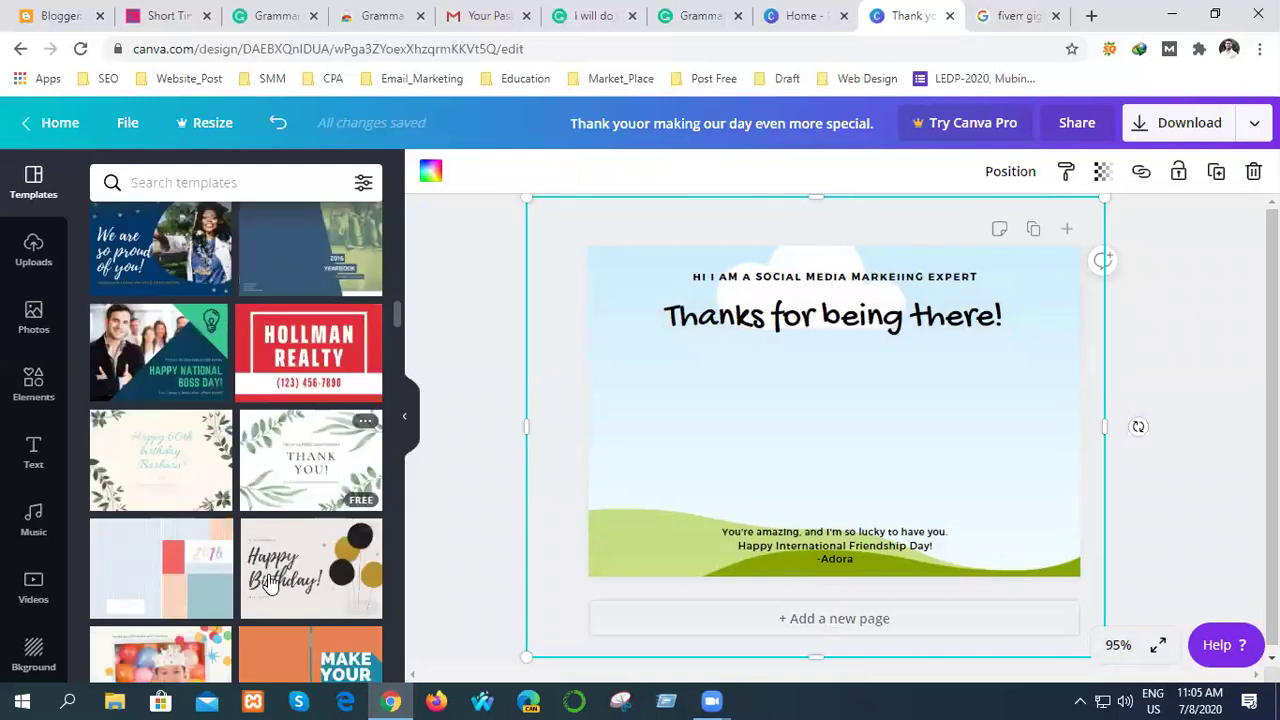
pyautogui.scroll(-3, 245, 602)
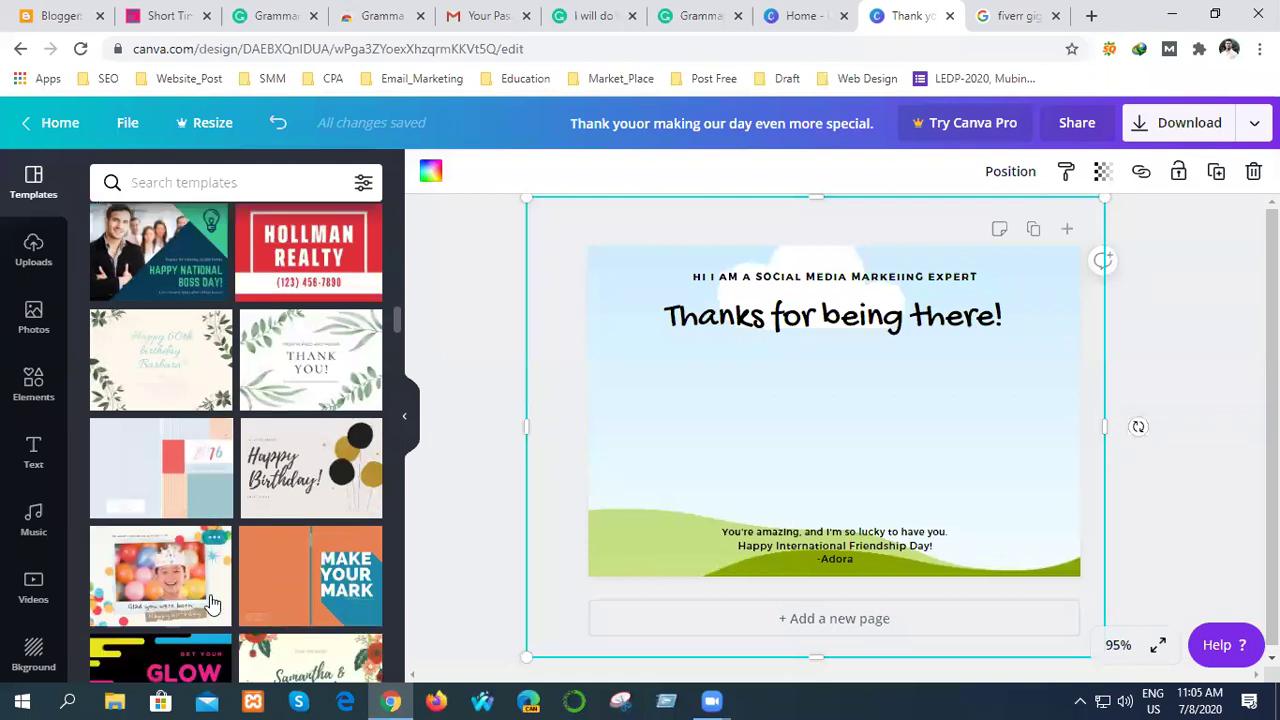
pyautogui.scroll(-3, 252, 605)
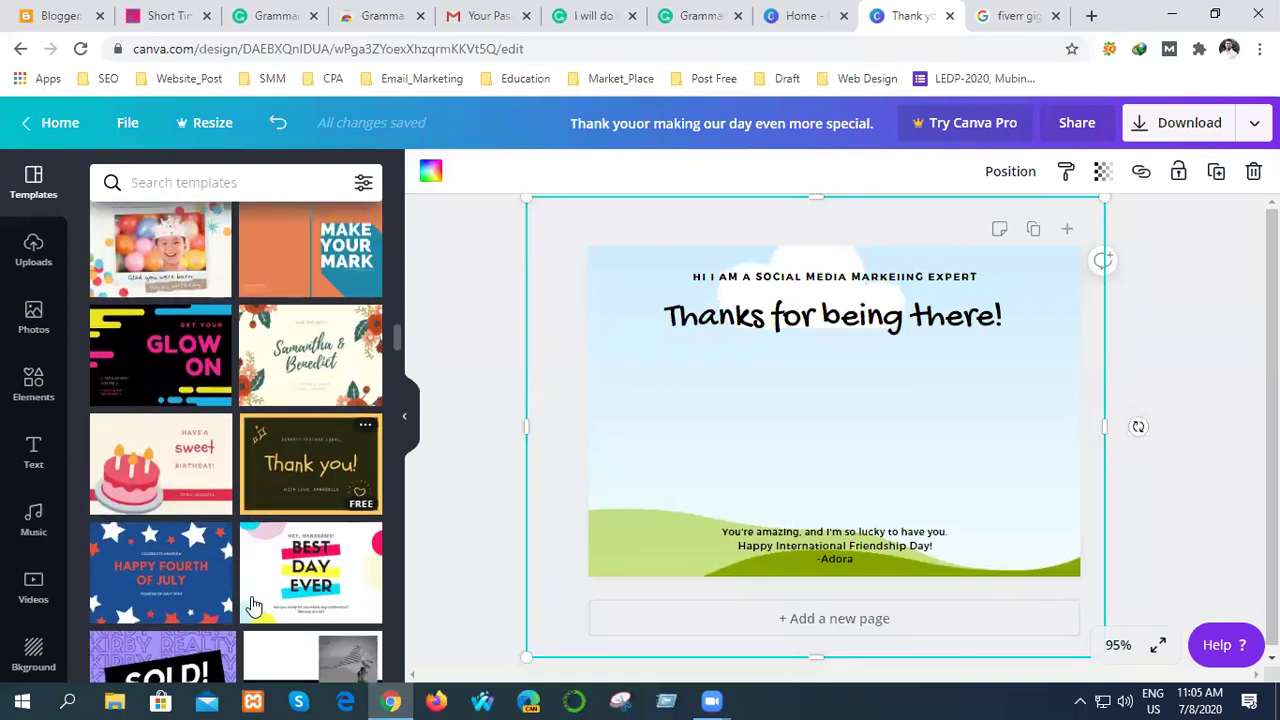
pyautogui.scroll(-3, 252, 605)
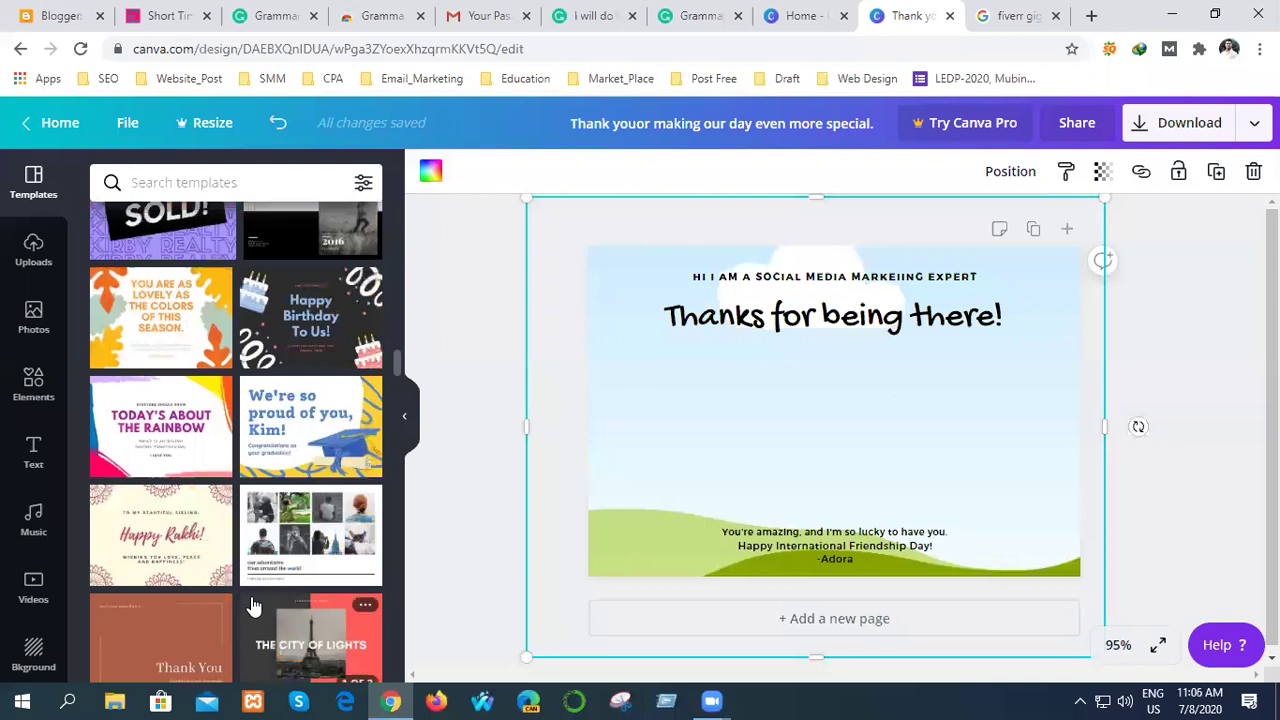
pyautogui.scroll(-3, 251, 606)
pyautogui.click(168, 370)
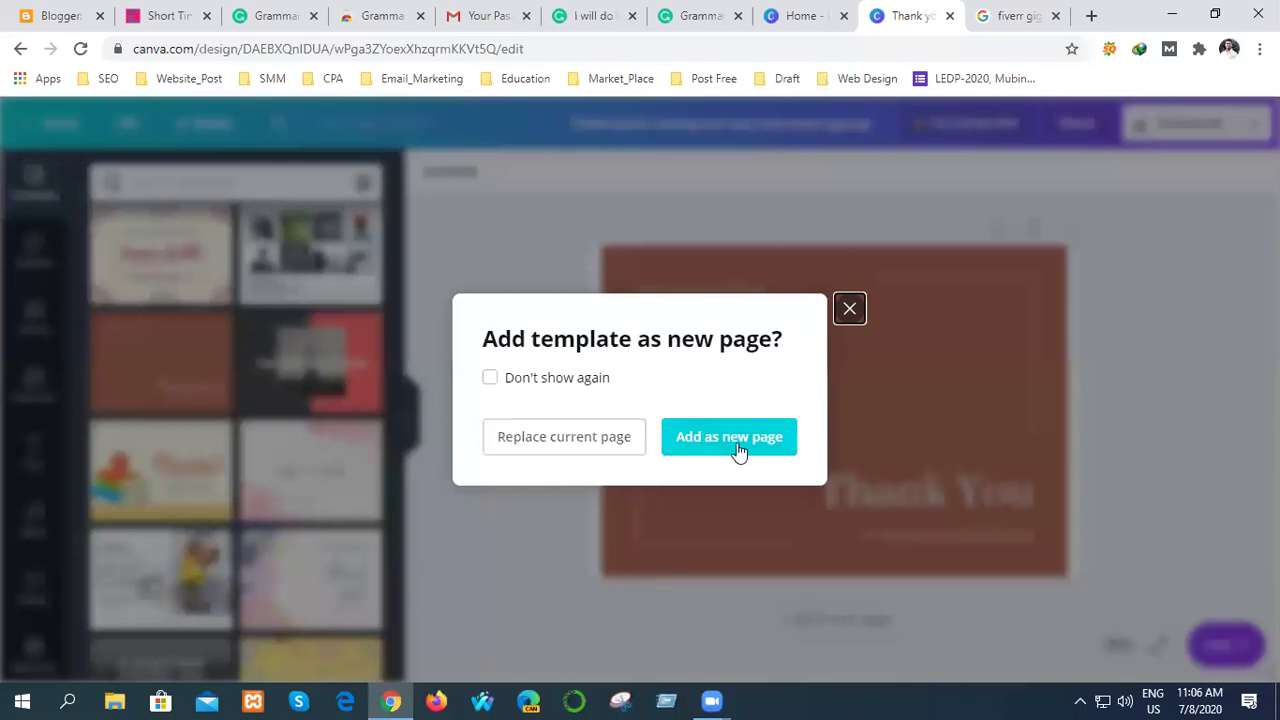
pyautogui.click(605, 440)
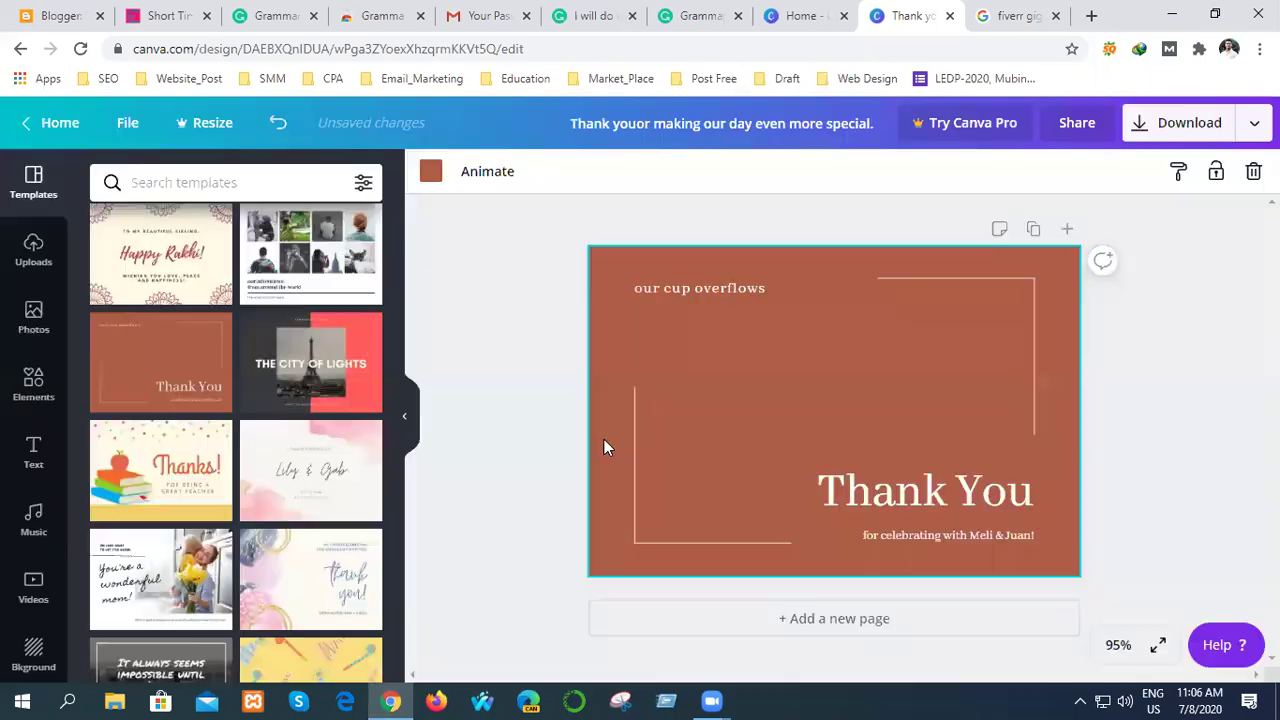
pyautogui.rightClick(879, 360)
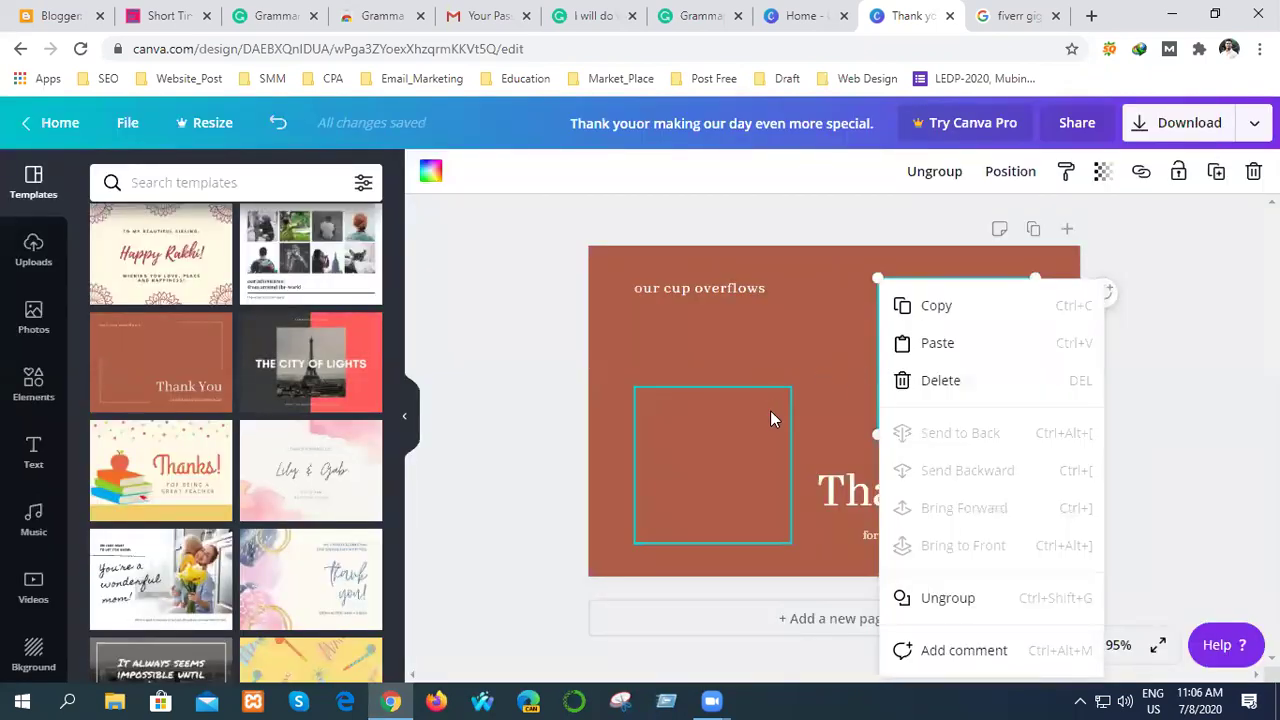
pyautogui.click(663, 355)
pyautogui.rightClick(836, 355)
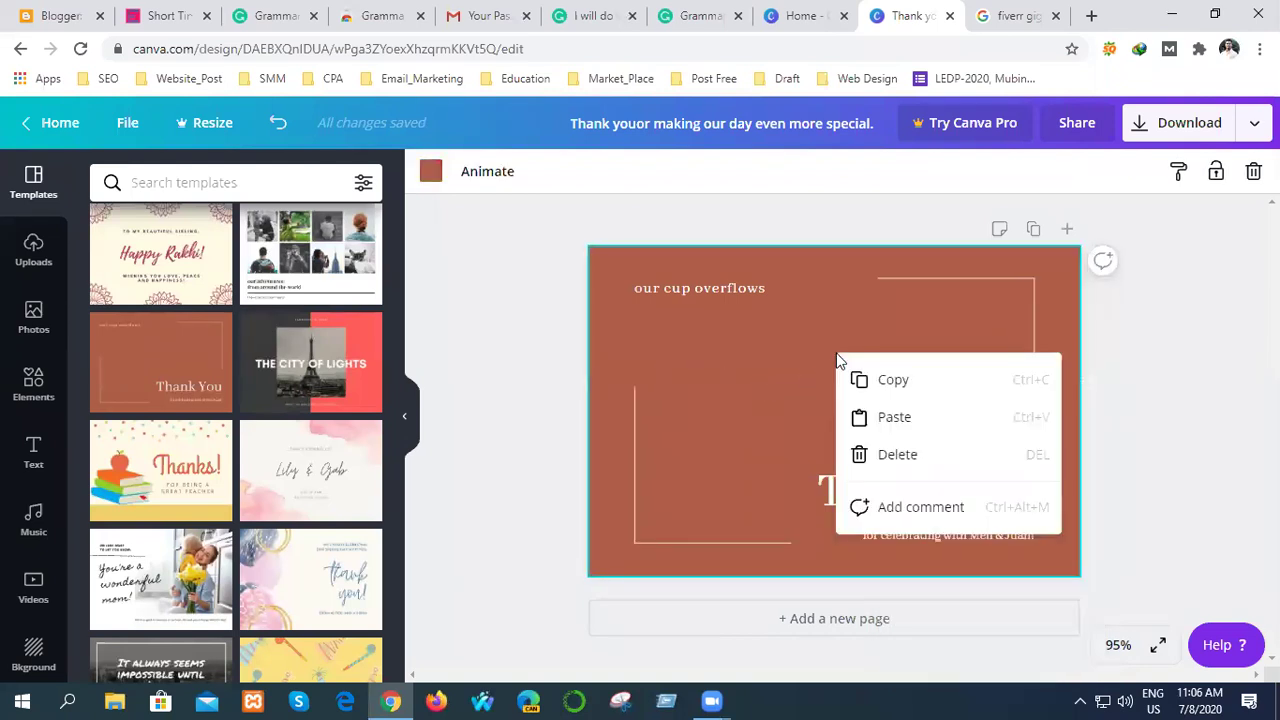
pyautogui.click(781, 377)
pyautogui.rightClick(781, 379)
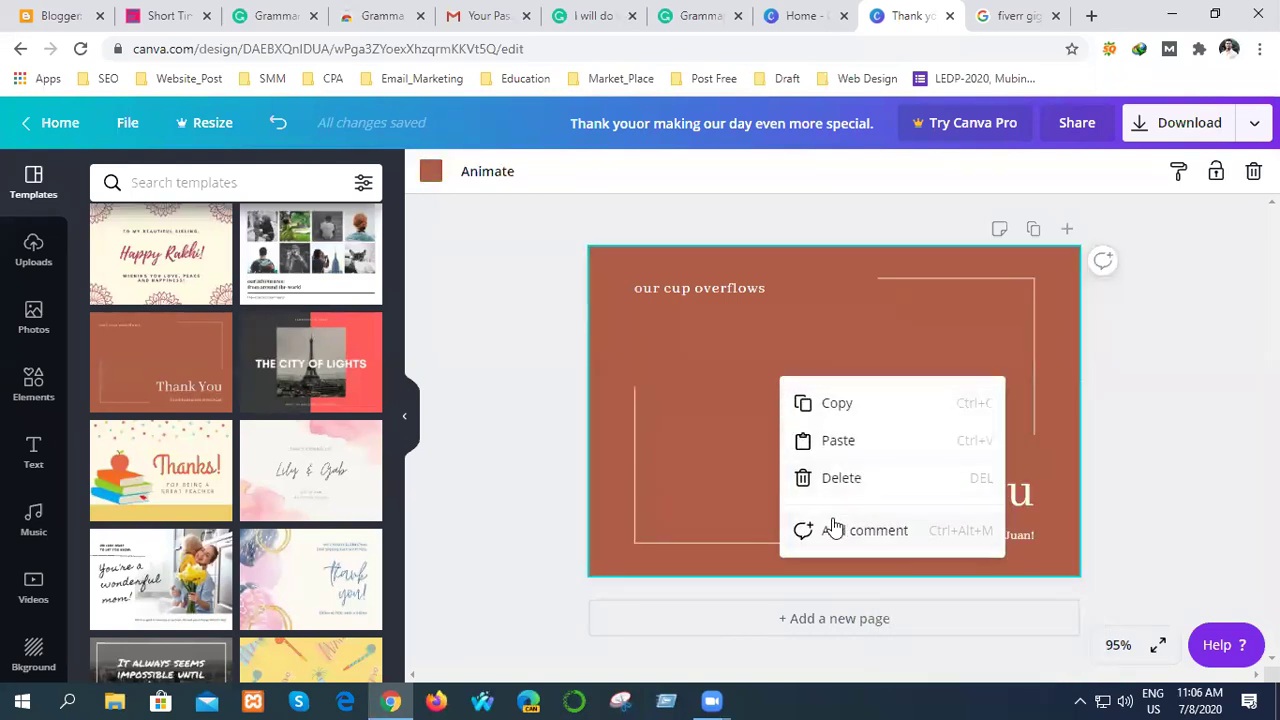
pyautogui.click(737, 443)
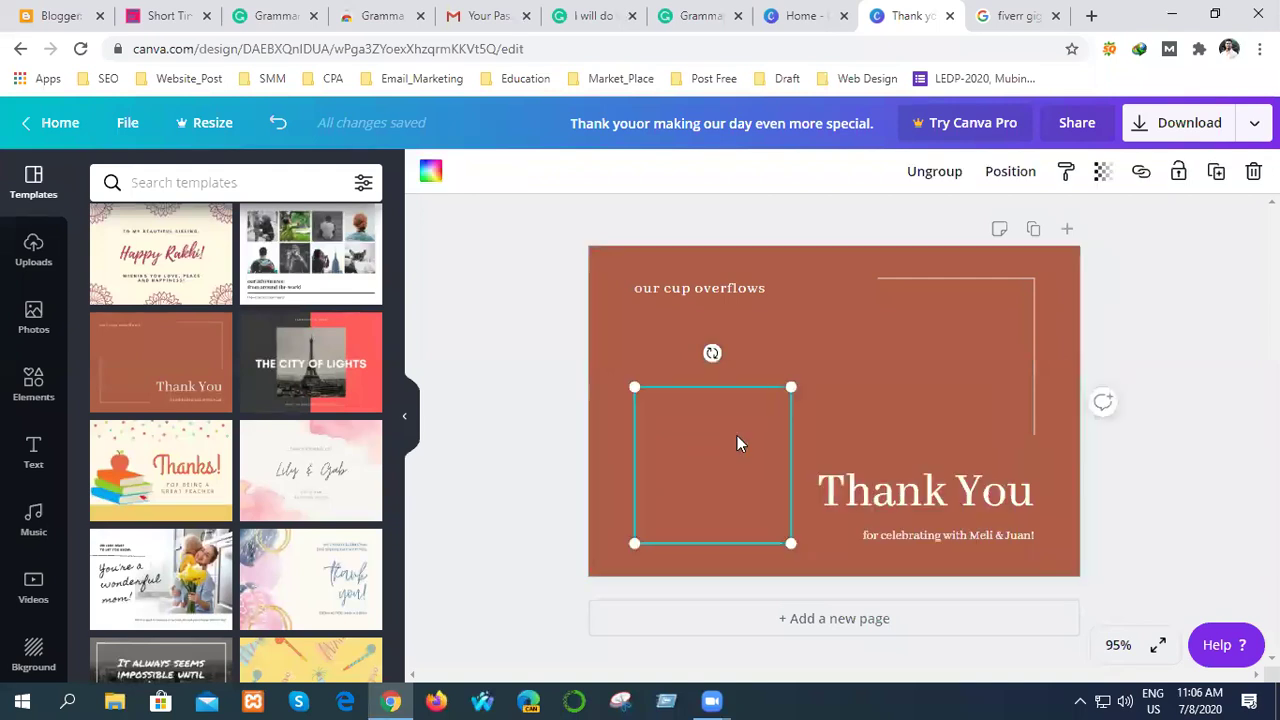
pyautogui.rightClick(714, 491)
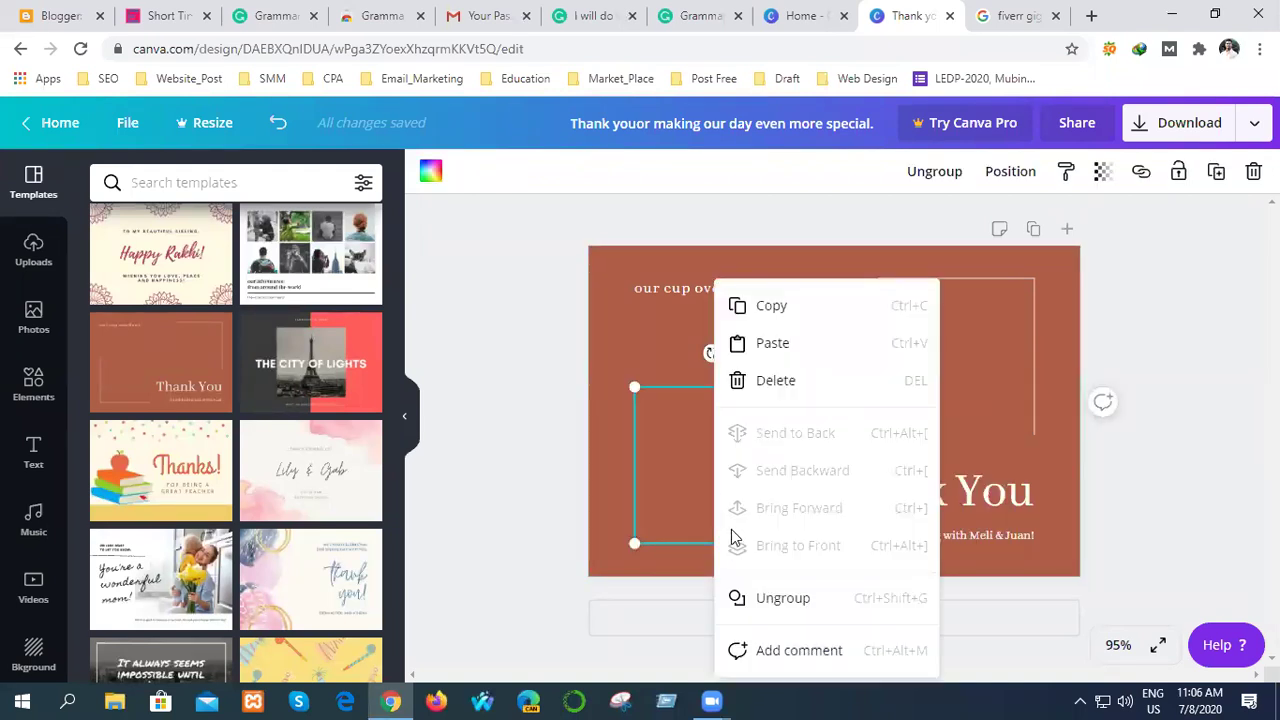
pyautogui.click(605, 339)
# - Move the lower-left corner line group straight up to just below the "our cup overflows" text
pyautogui.click(737, 407)
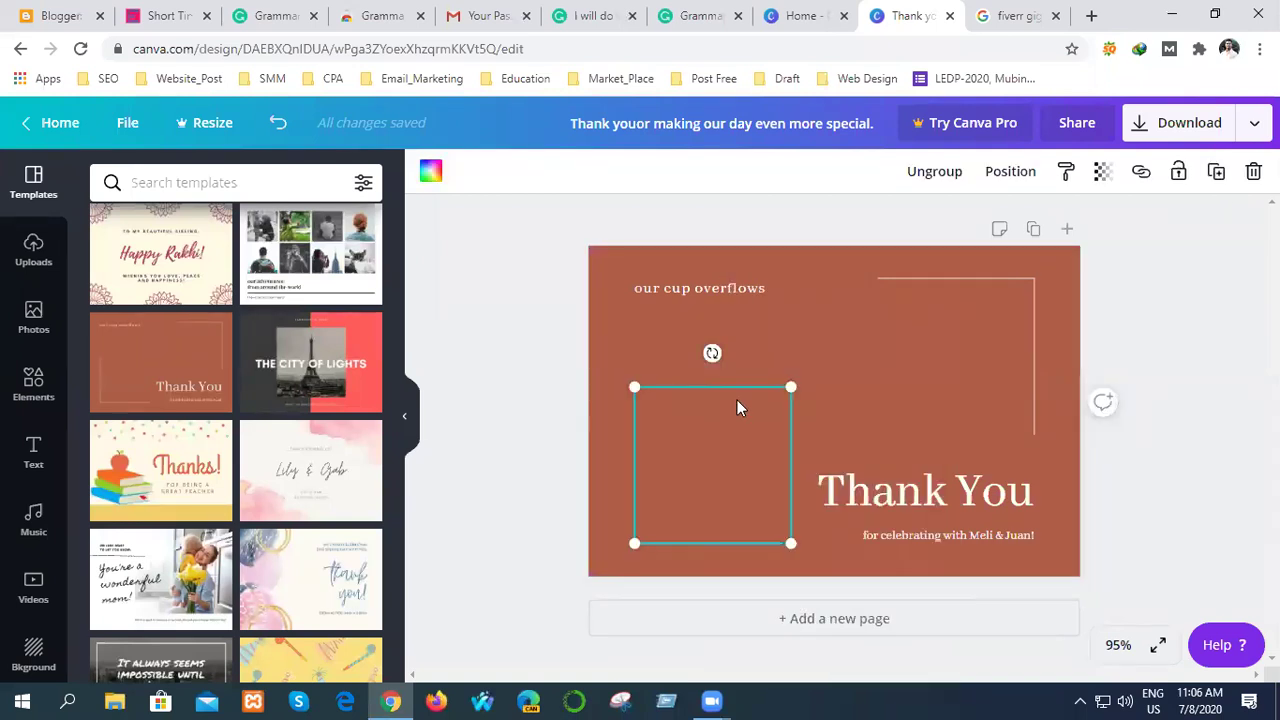
pyautogui.moveTo(697, 471); pyautogui.dragTo(700, 389)
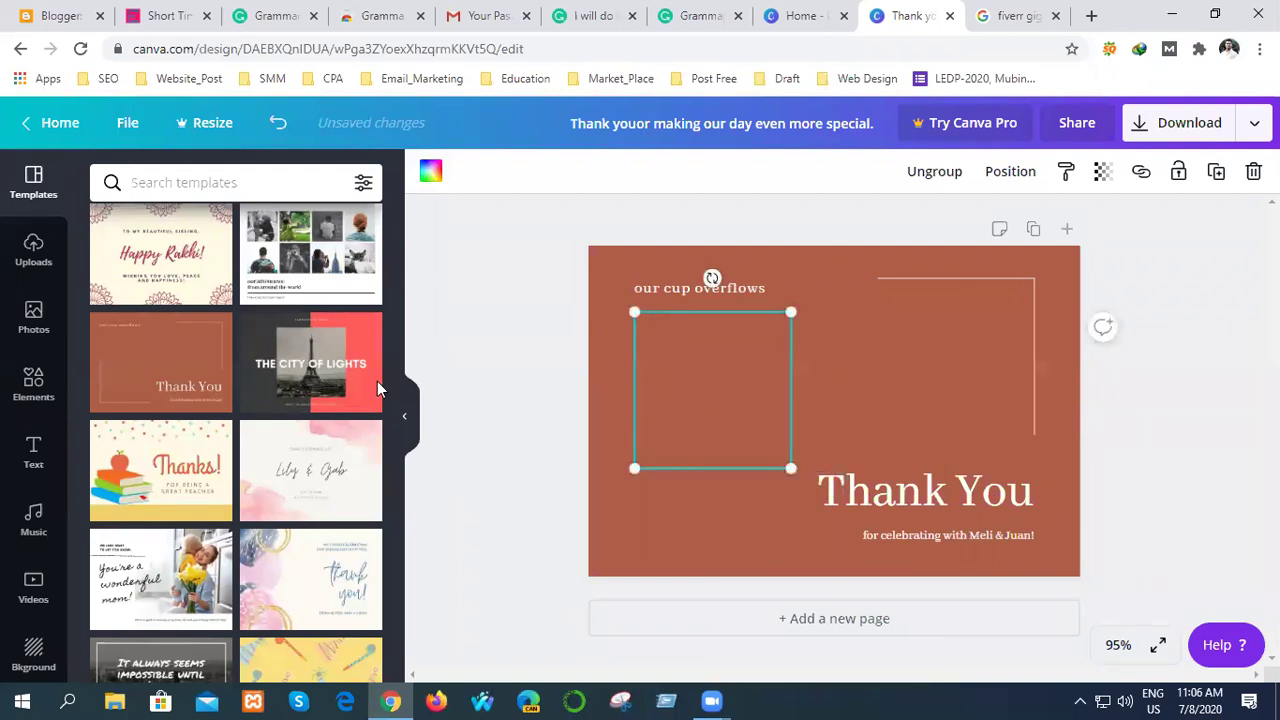
# - Upload the white-shirt portrait photo from the My_Photo folder on the Pictures (J:) drive
pyautogui.click(33, 250)
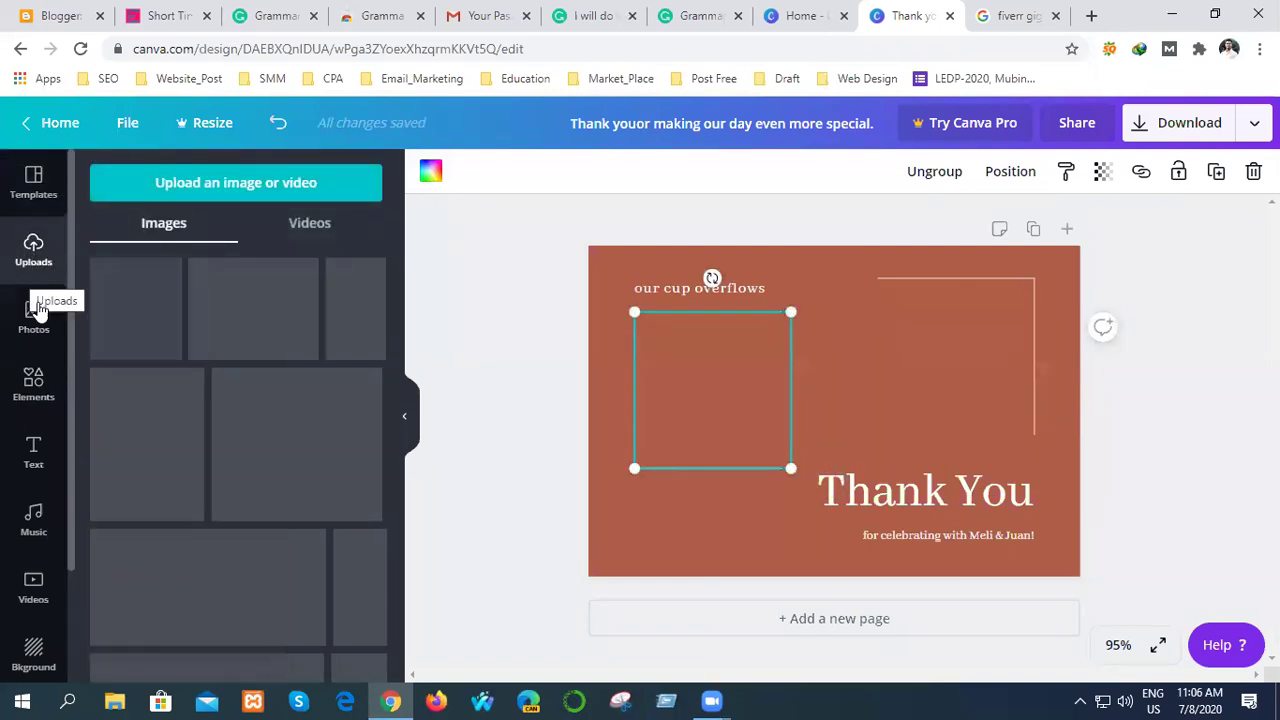
pyautogui.click(215, 189)
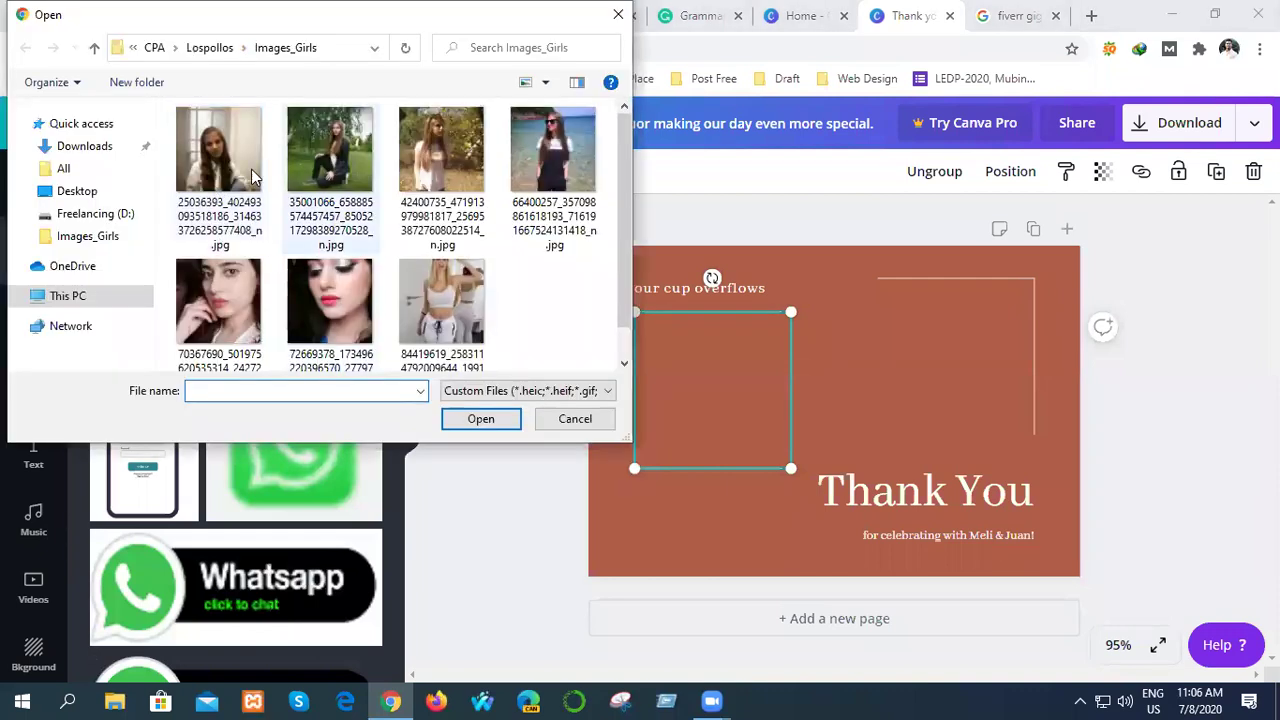
pyautogui.click(72, 295)
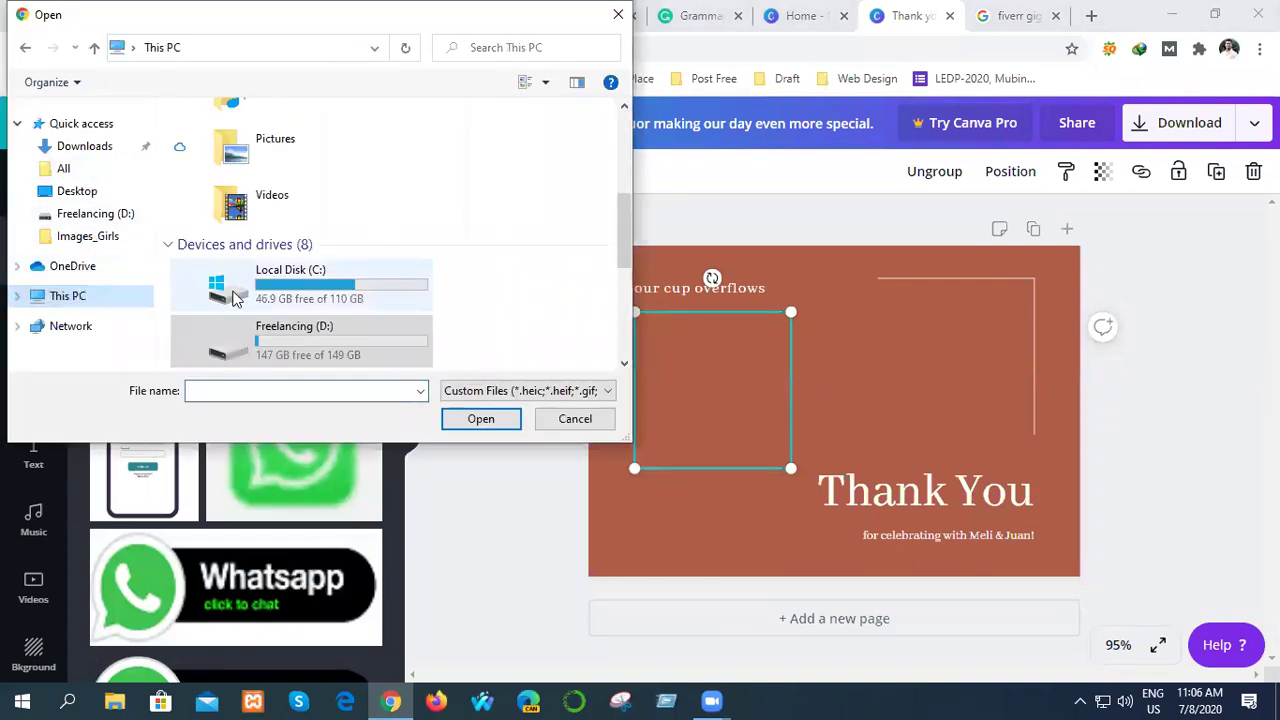
pyautogui.scroll(-3, 330, 330)
pyautogui.doubleClick(318, 272)
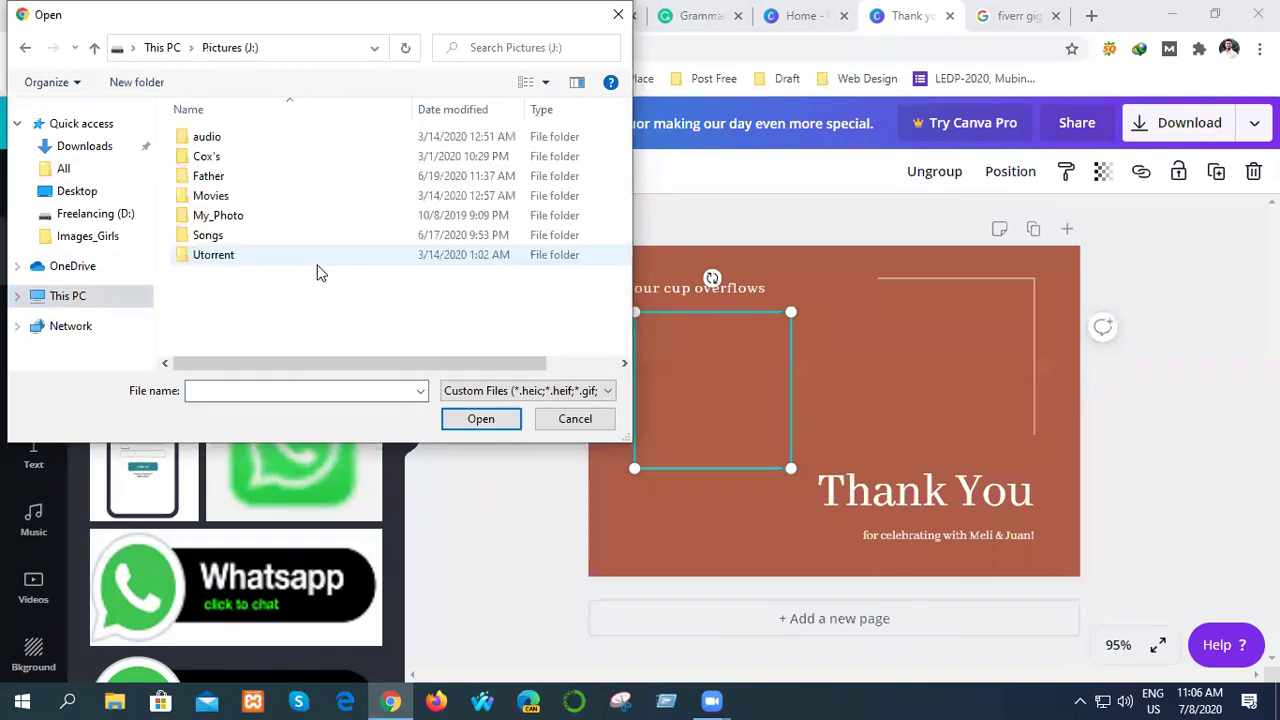
pyautogui.doubleClick(236, 216)
pyautogui.click(227, 276)
pyautogui.click(478, 419)
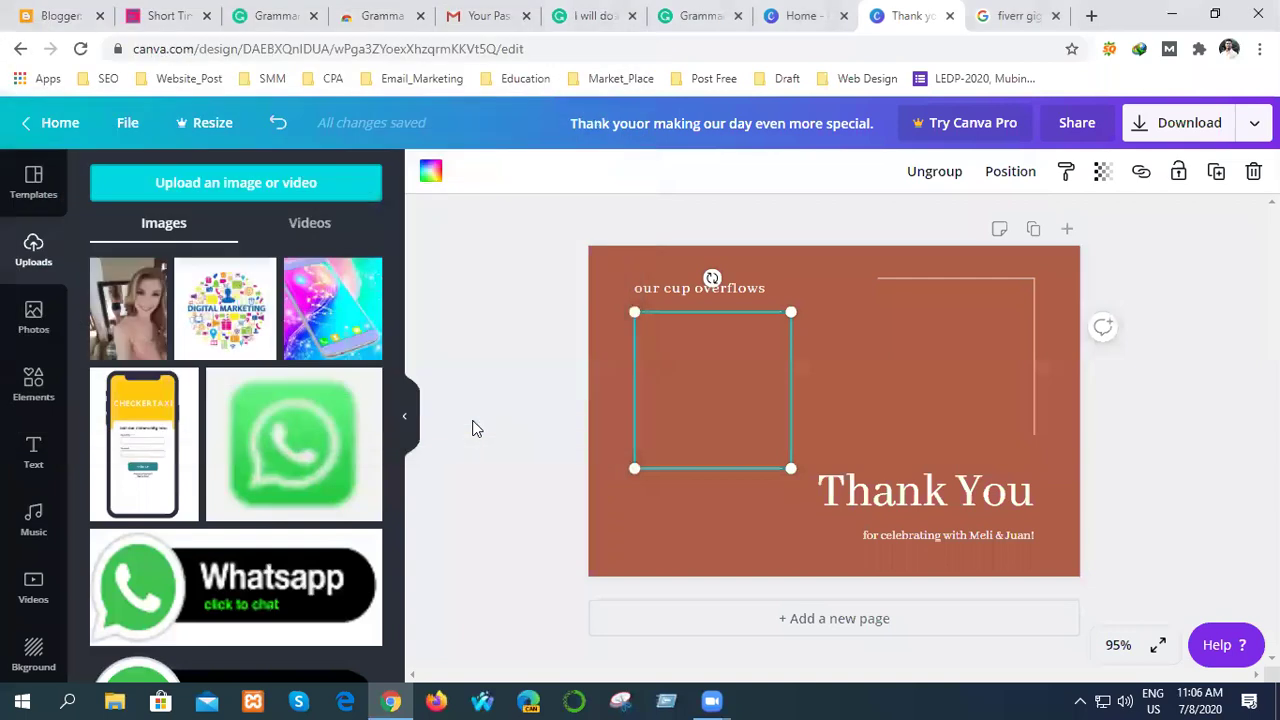
pyautogui.click(34, 262)
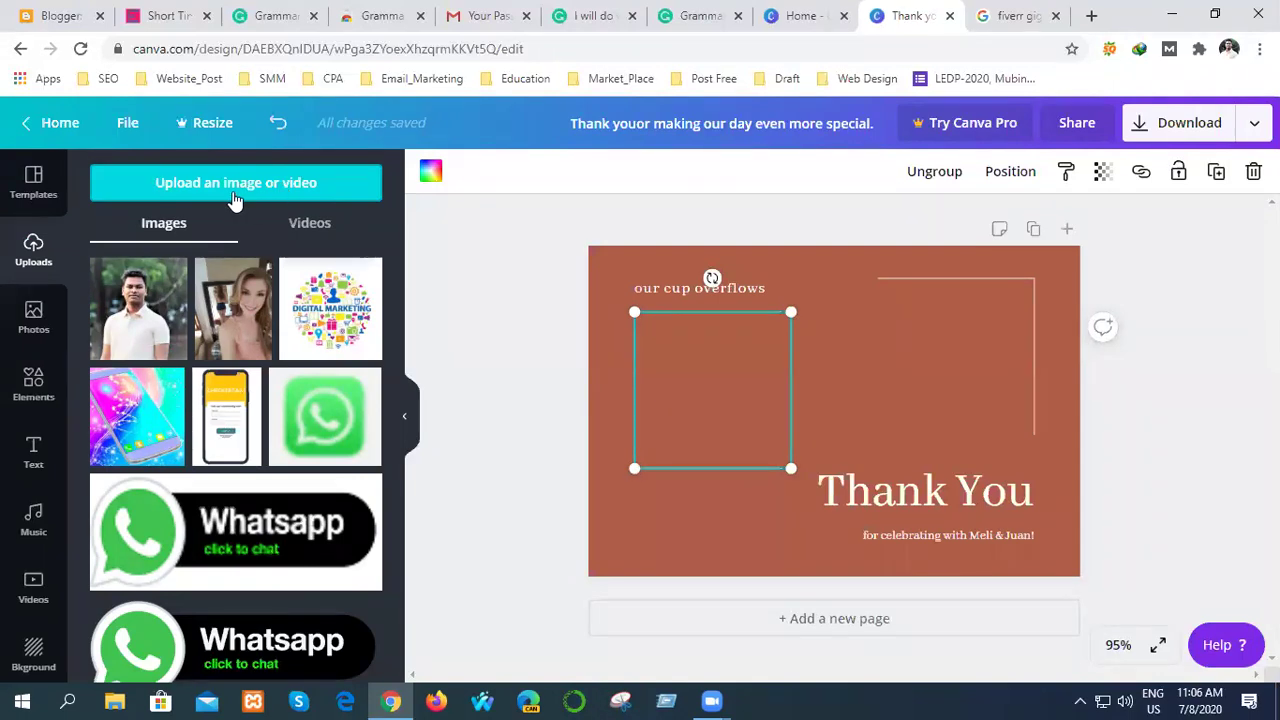
pyautogui.click(34, 180)
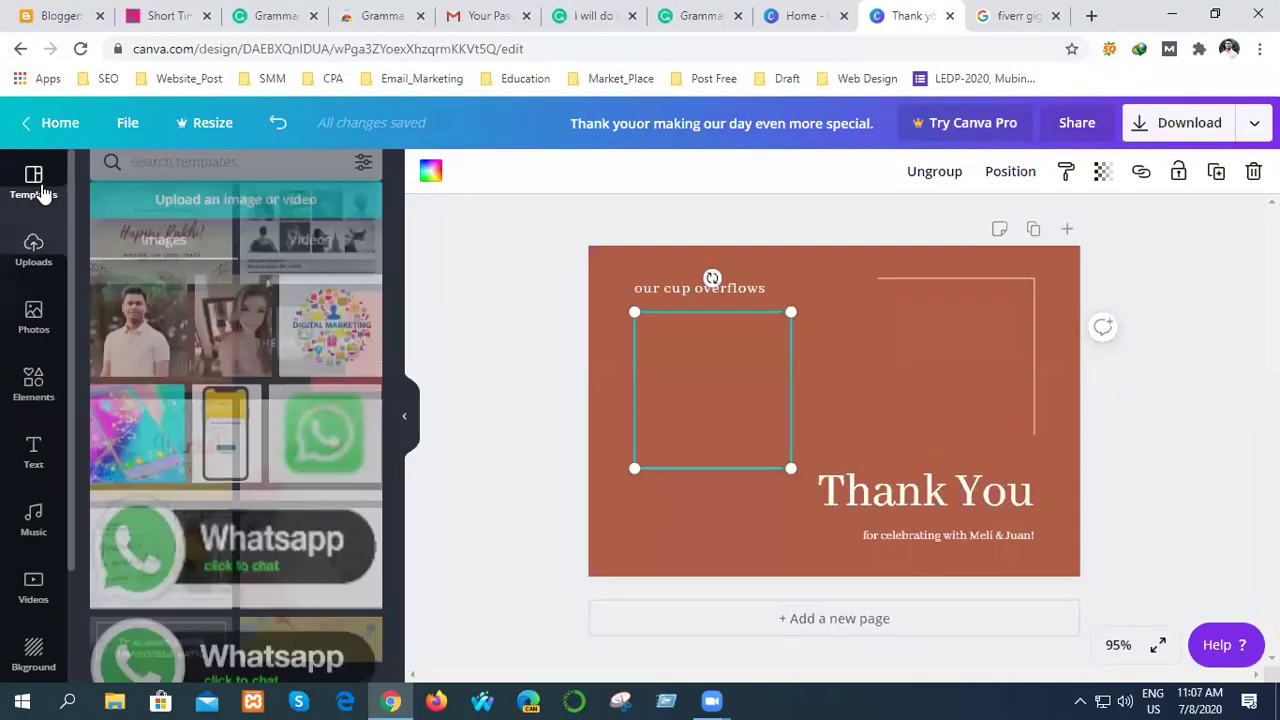
pyautogui.click(34, 252)
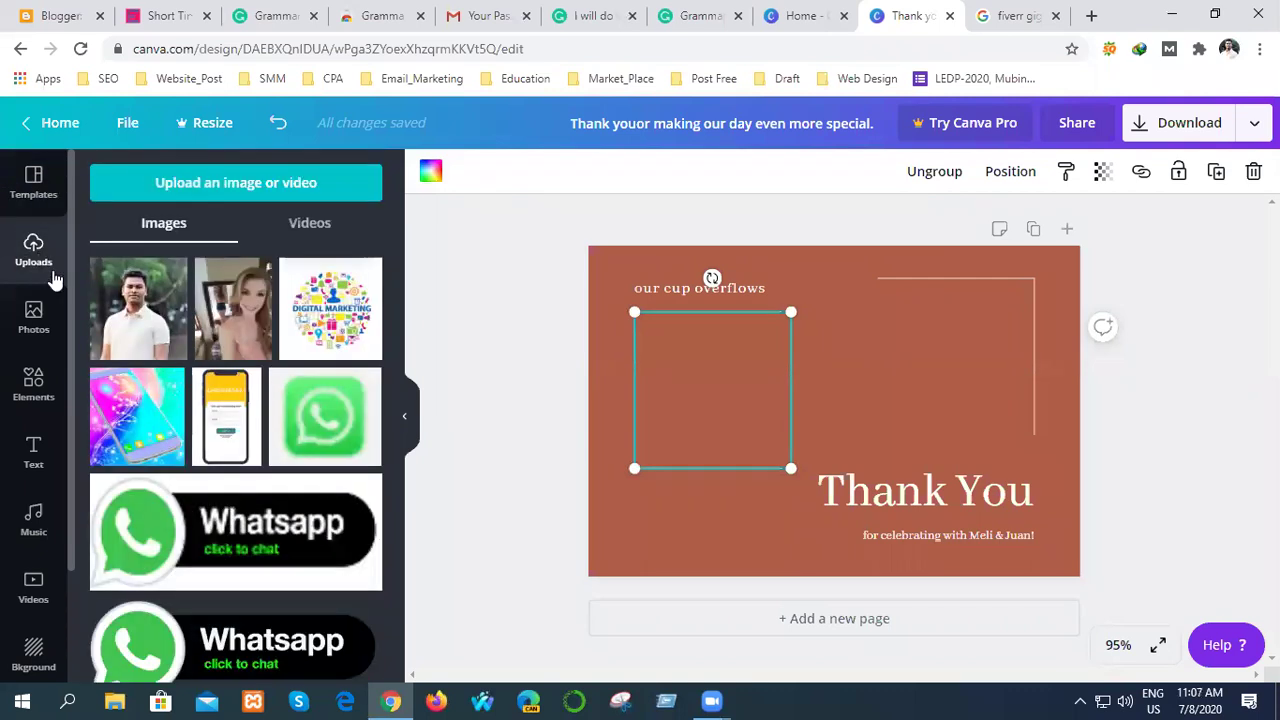
pyautogui.click(212, 190)
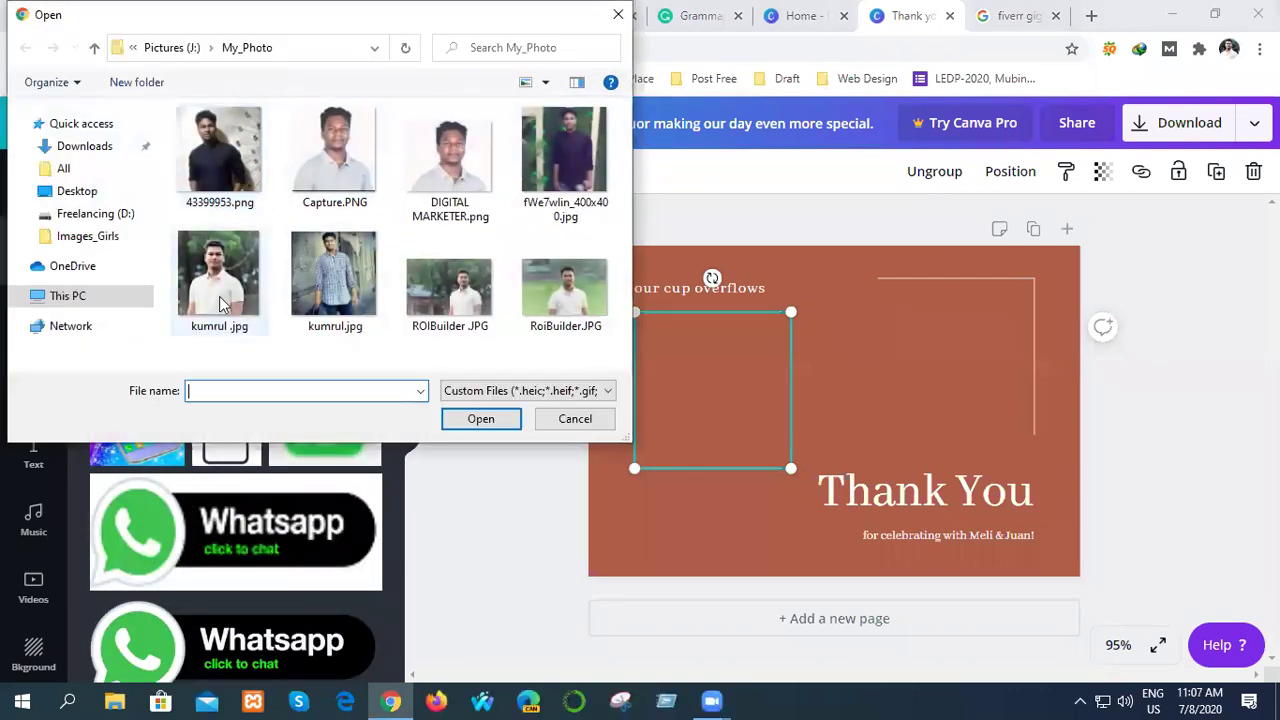
pyautogui.click(619, 16)
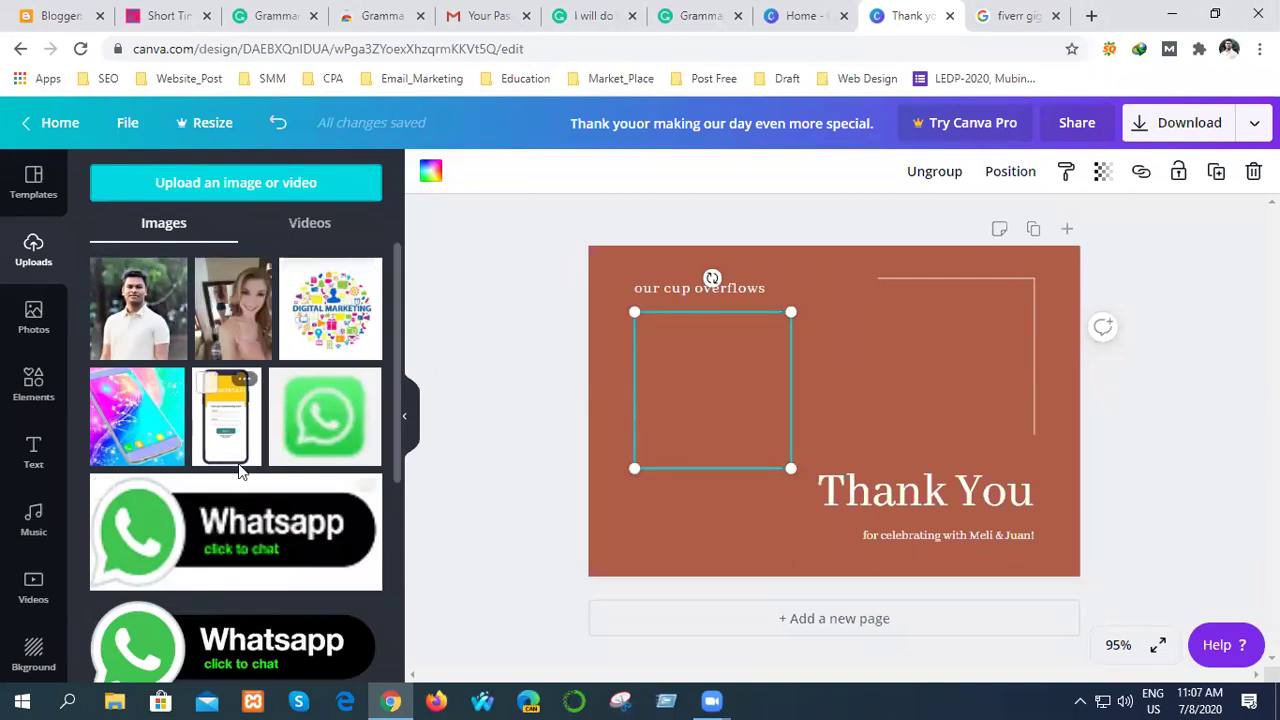
# - Add the uploaded white-shirt portrait to the card and shrink it to about 172 by 181
pyautogui.click(115, 305)
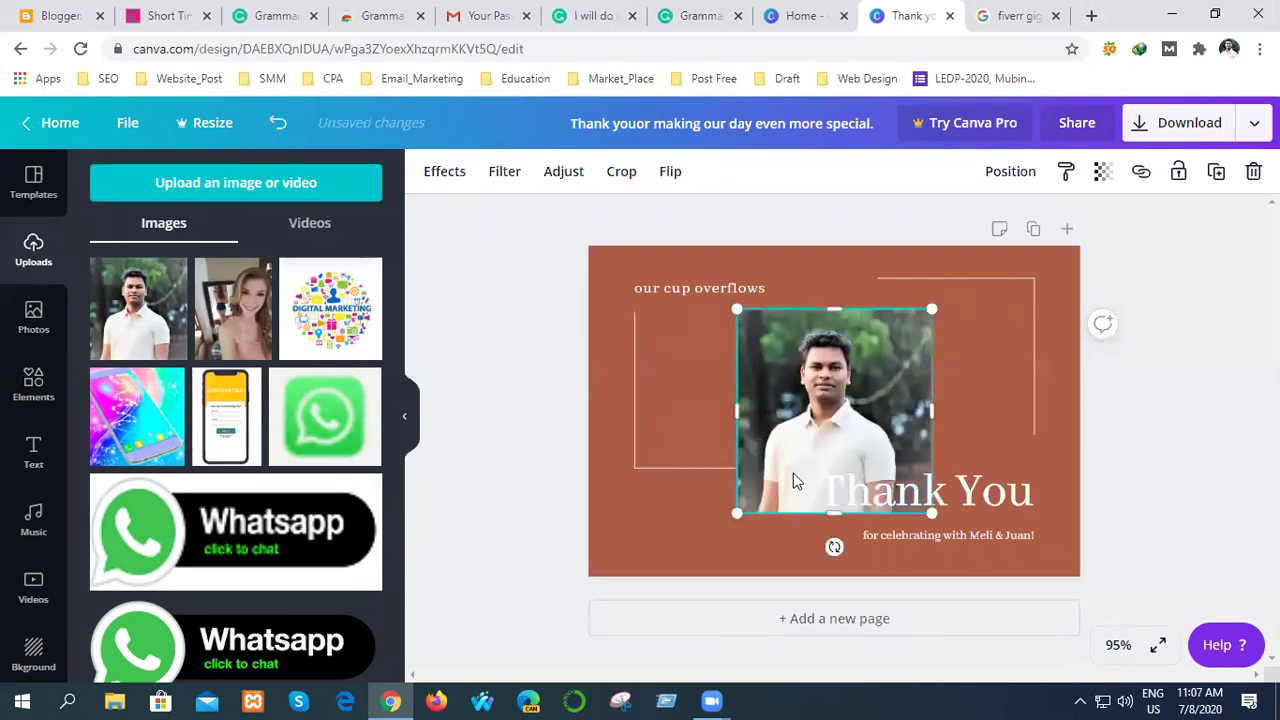
pyautogui.moveTo(838, 456); pyautogui.dragTo(735, 426)
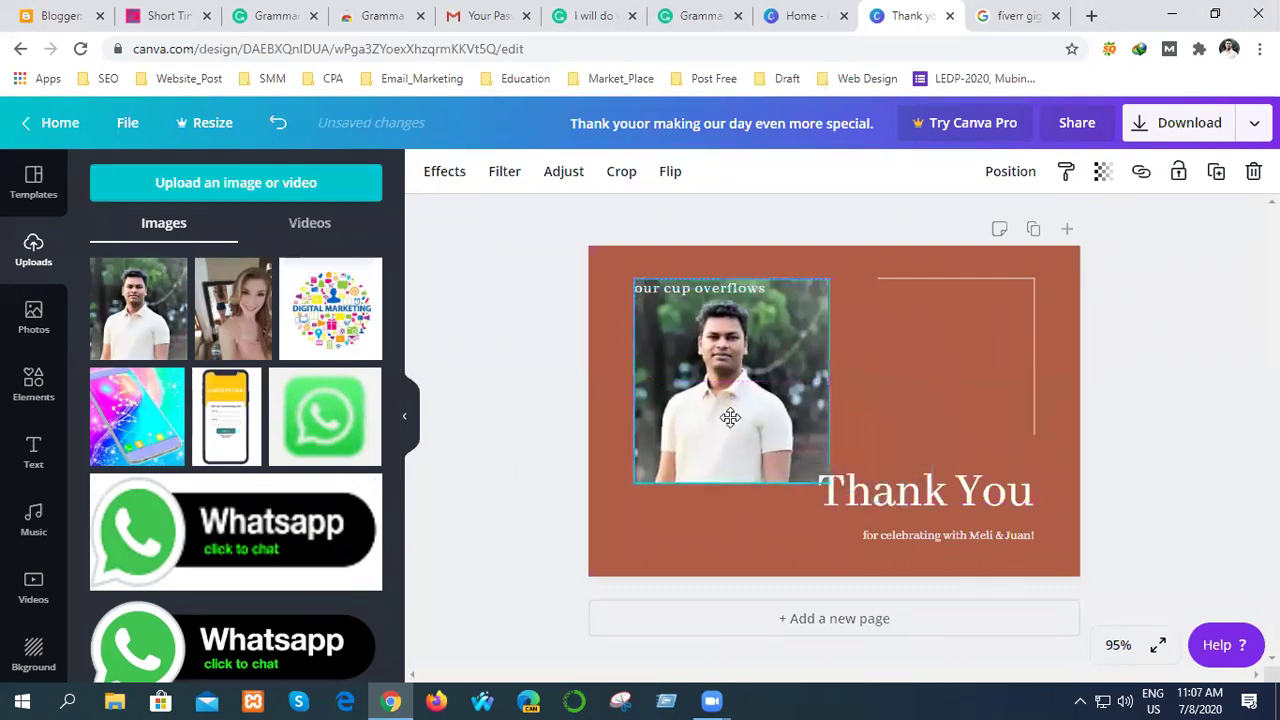
pyautogui.moveTo(656, 465); pyautogui.dragTo(677, 440)
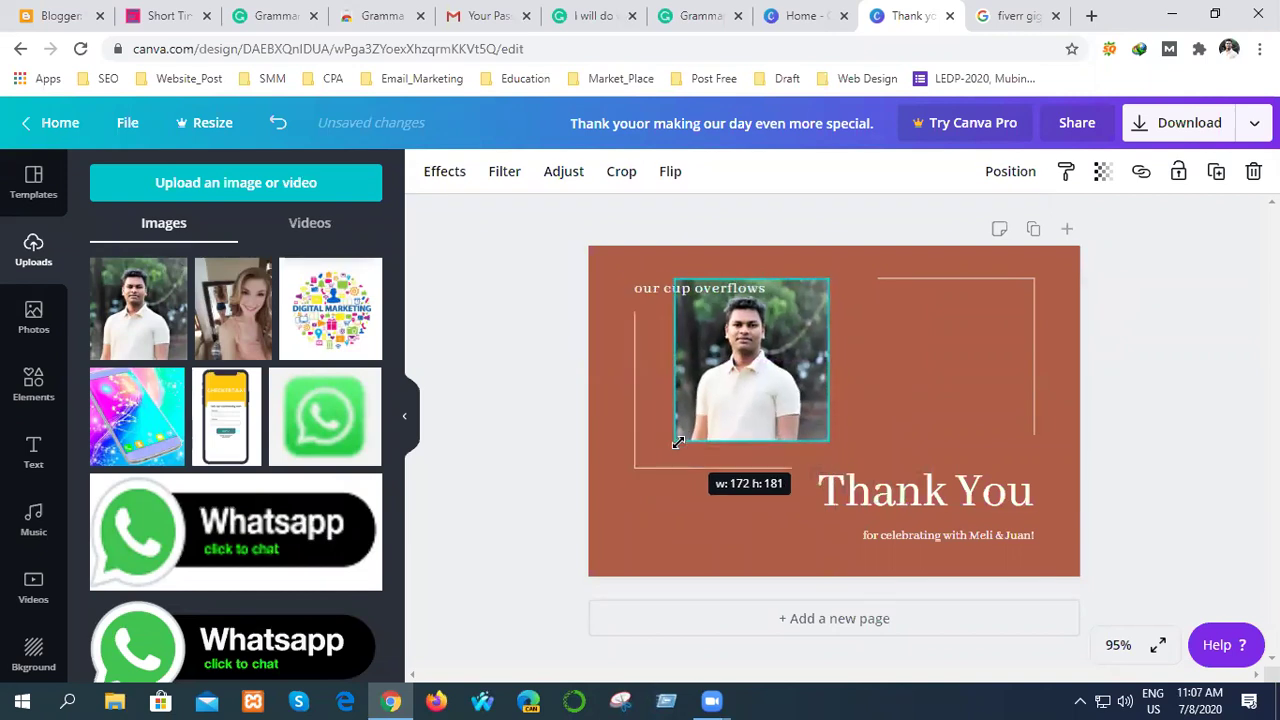
# - Move the portrait below the "our cup overflows" text and align it with the lower-left corner lines
pyautogui.moveTo(743, 395); pyautogui.dragTo(711, 423)
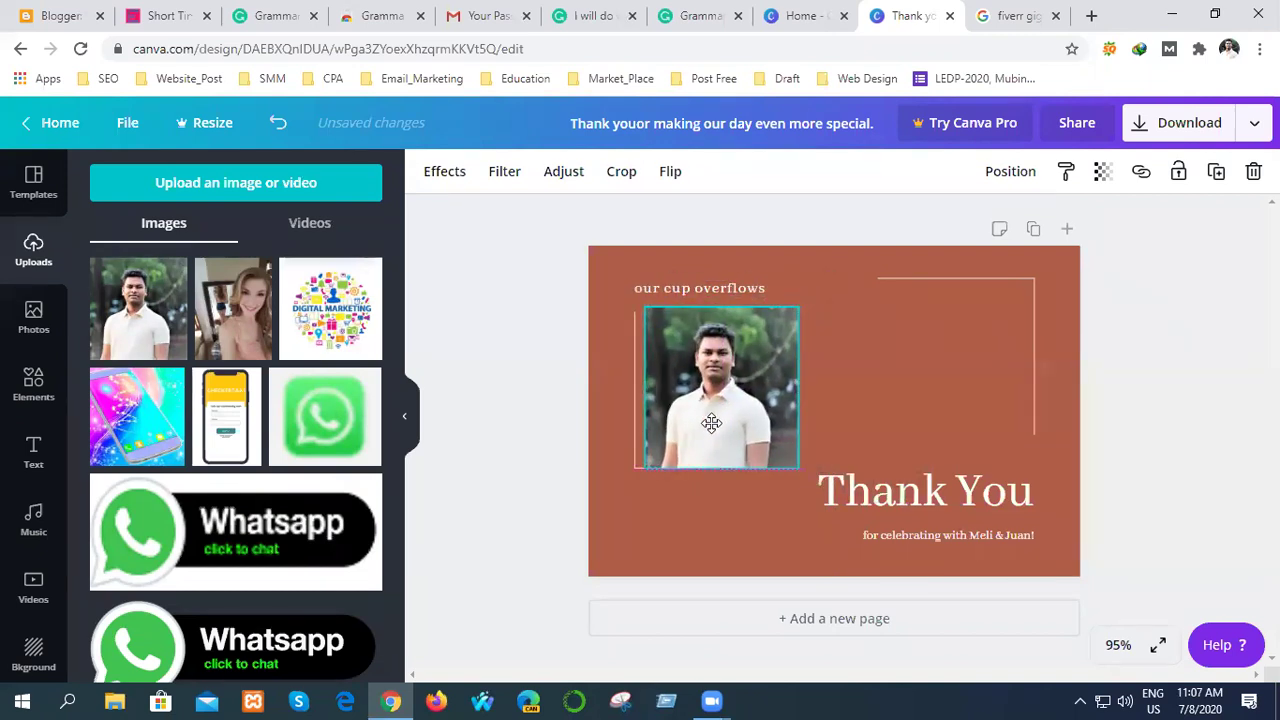
pyautogui.click(849, 396)
pyautogui.moveTo(714, 379); pyautogui.dragTo(710, 380)
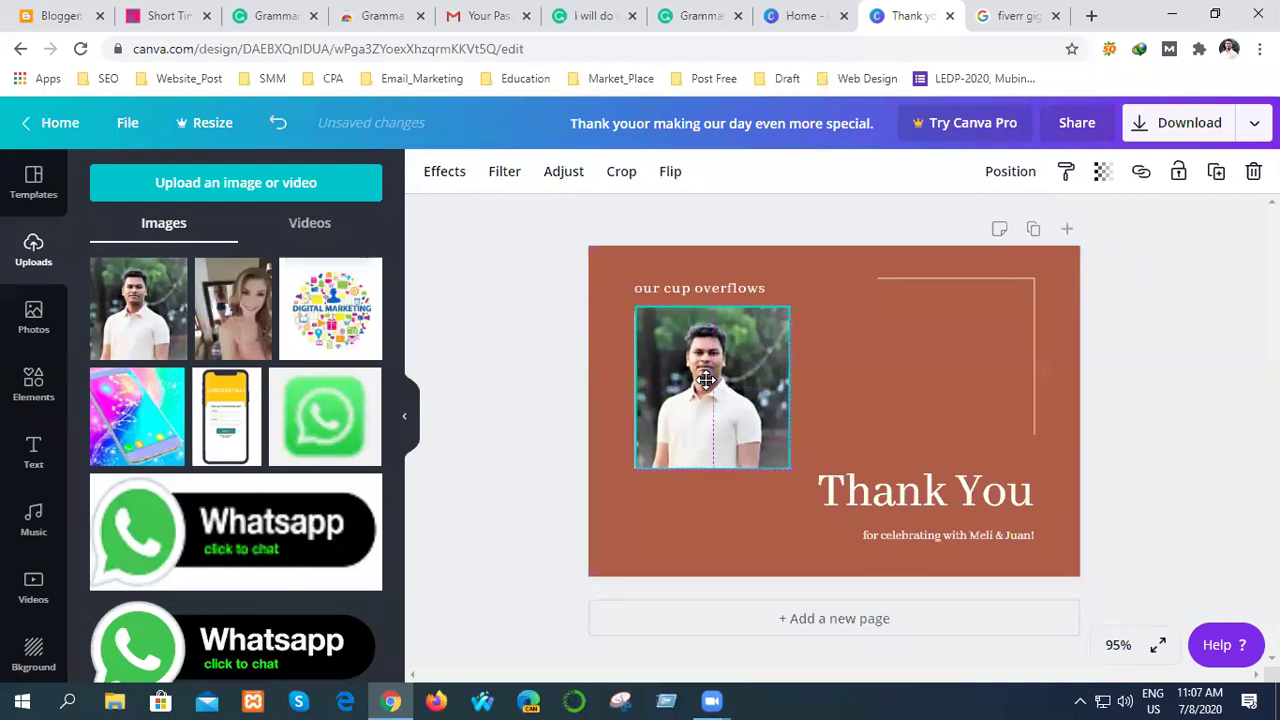
pyautogui.click(686, 520)
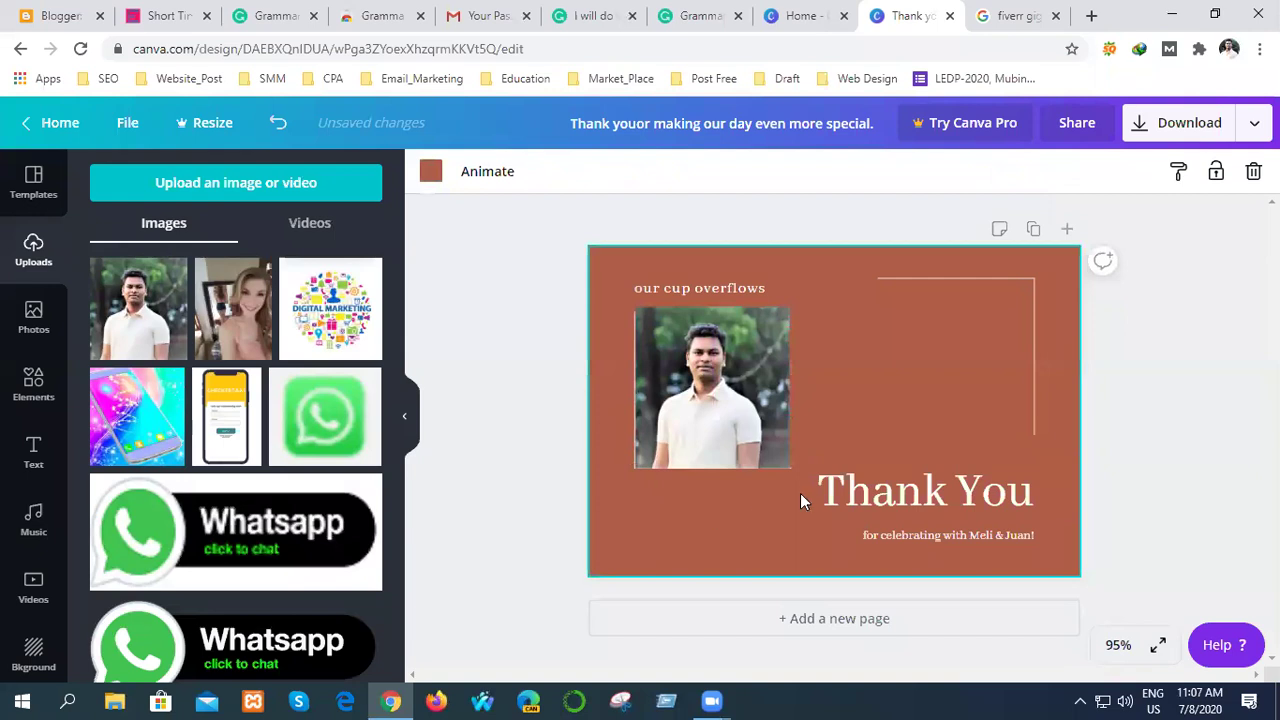
pyautogui.click(639, 400)
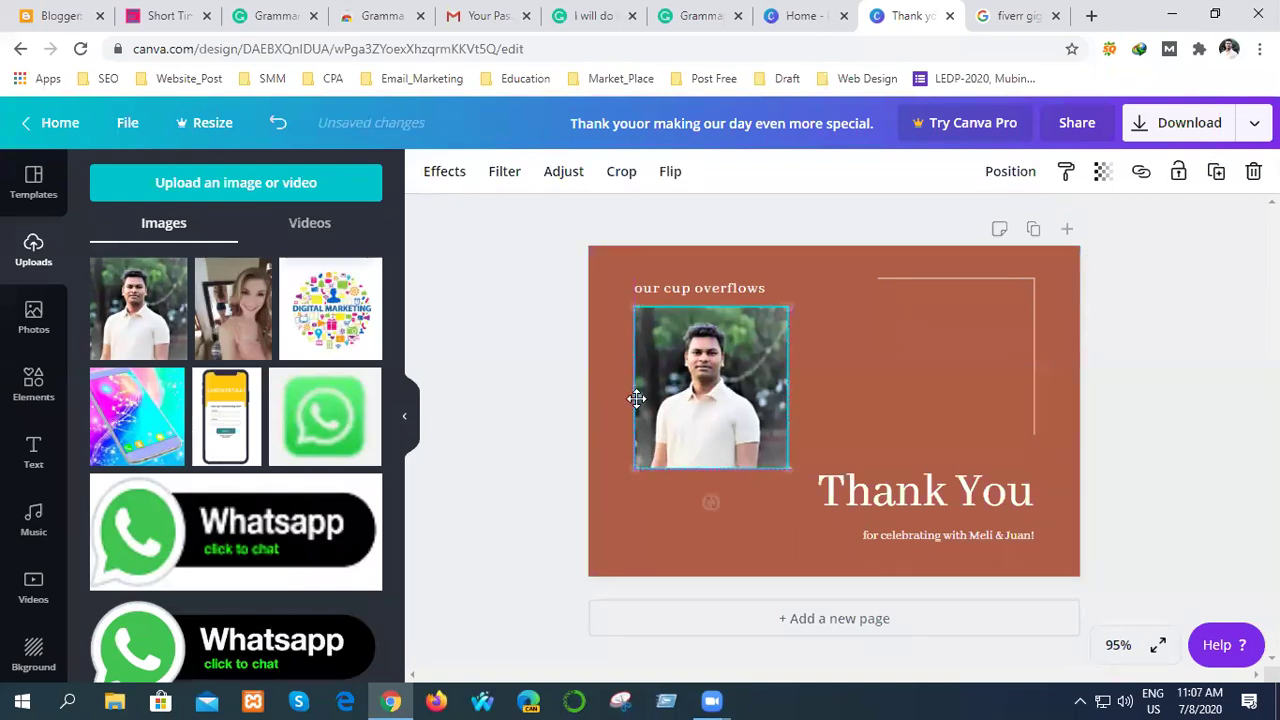
pyautogui.click(676, 513)
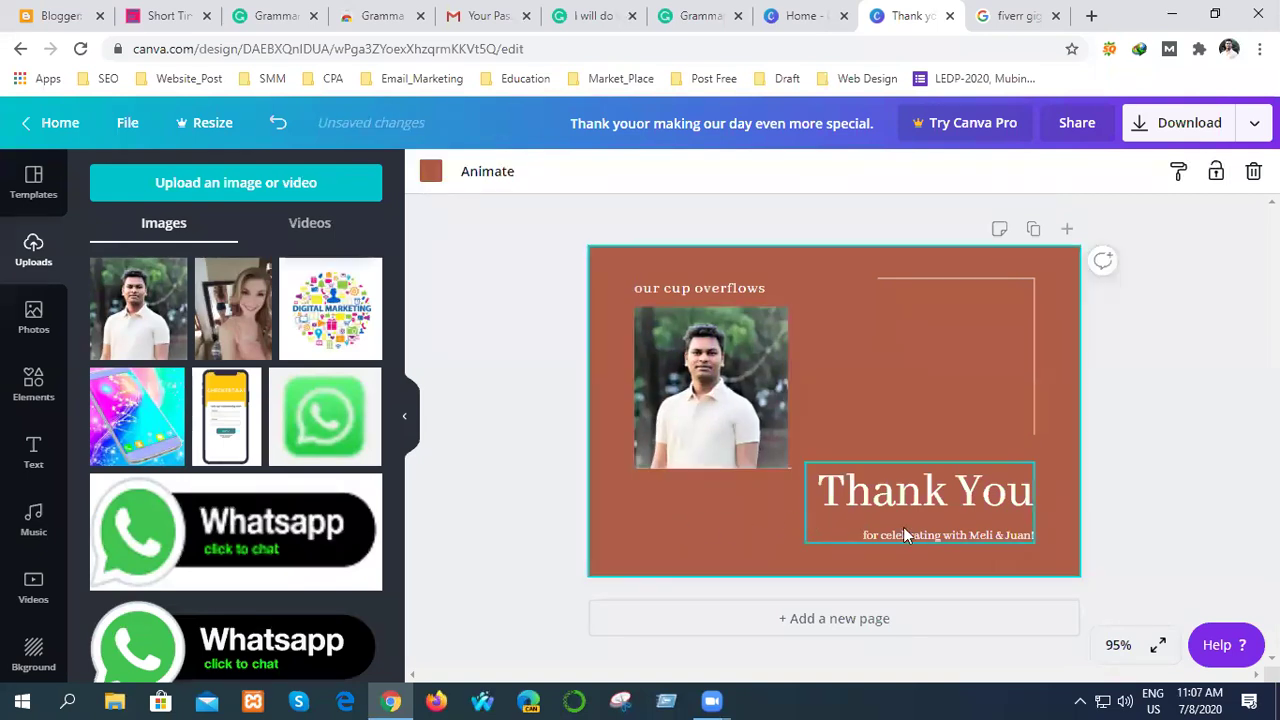
pyautogui.click(881, 362)
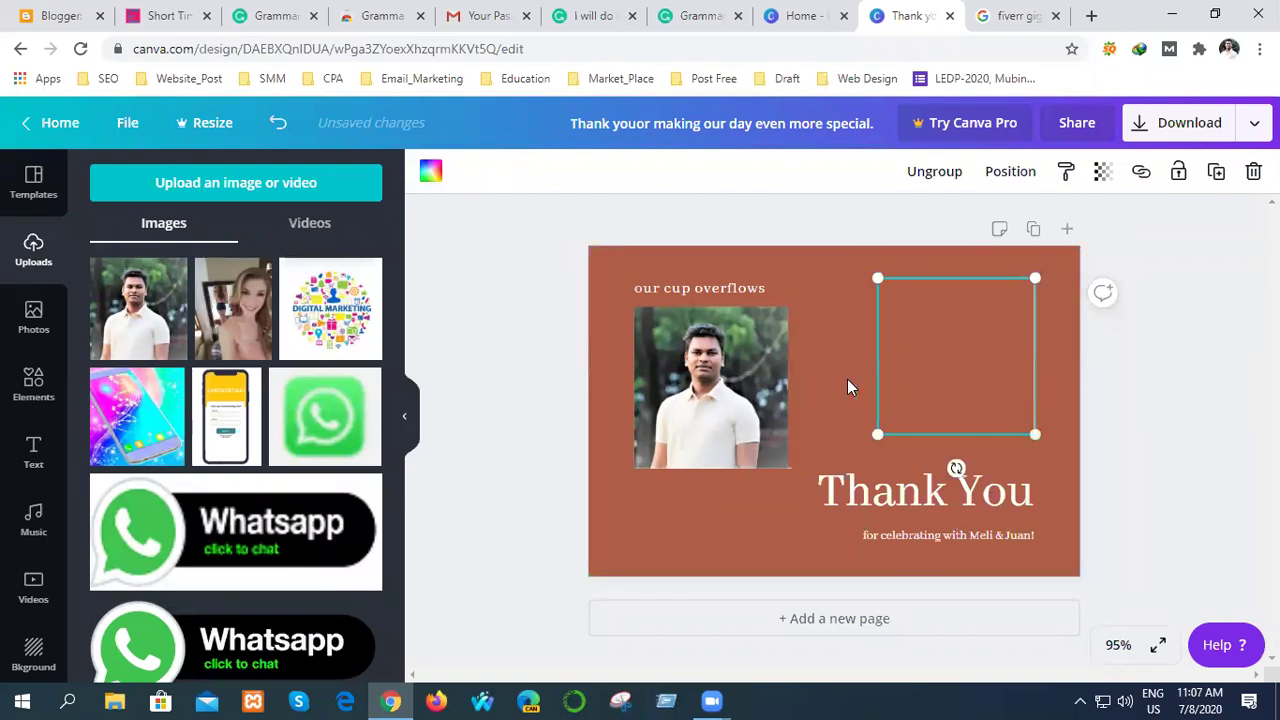
pyautogui.click(847, 379)
# - Add the BEST-SELLERS price-list text layout to the card and place a second, smaller copy between the portrait and the right-hand corner line
pyautogui.click(34, 449)
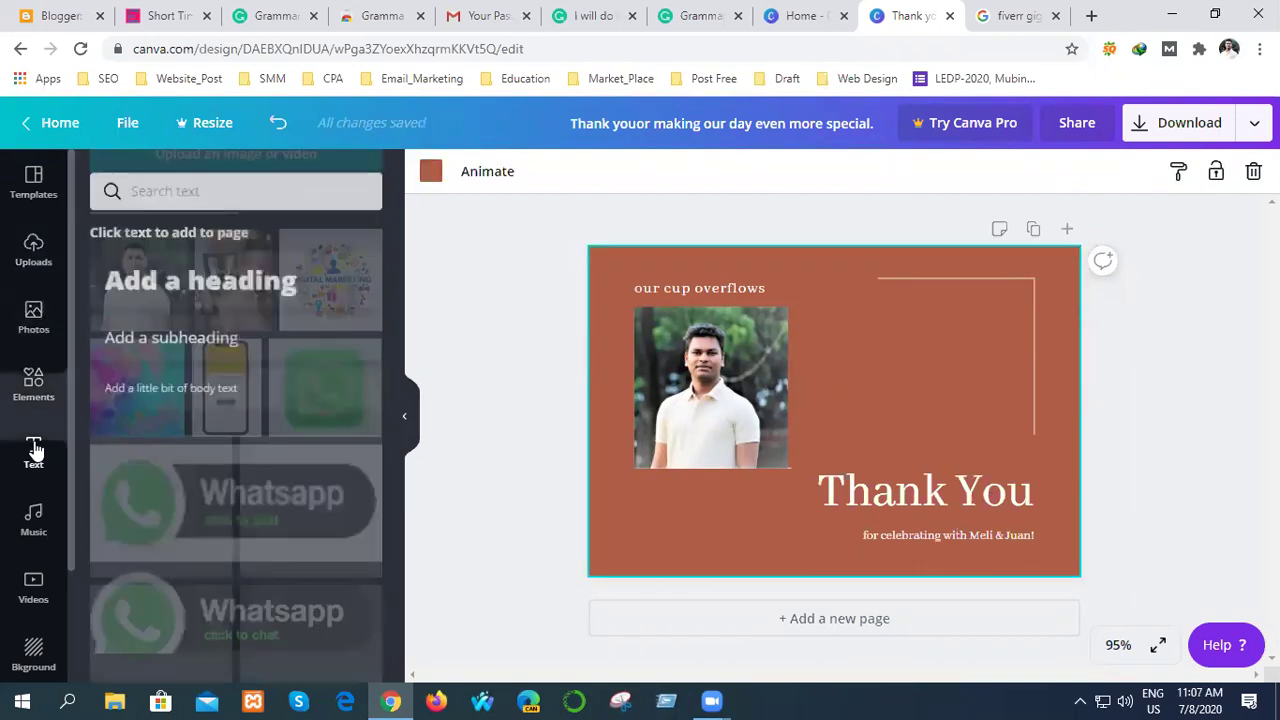
pyautogui.scroll(-3, 238, 512)
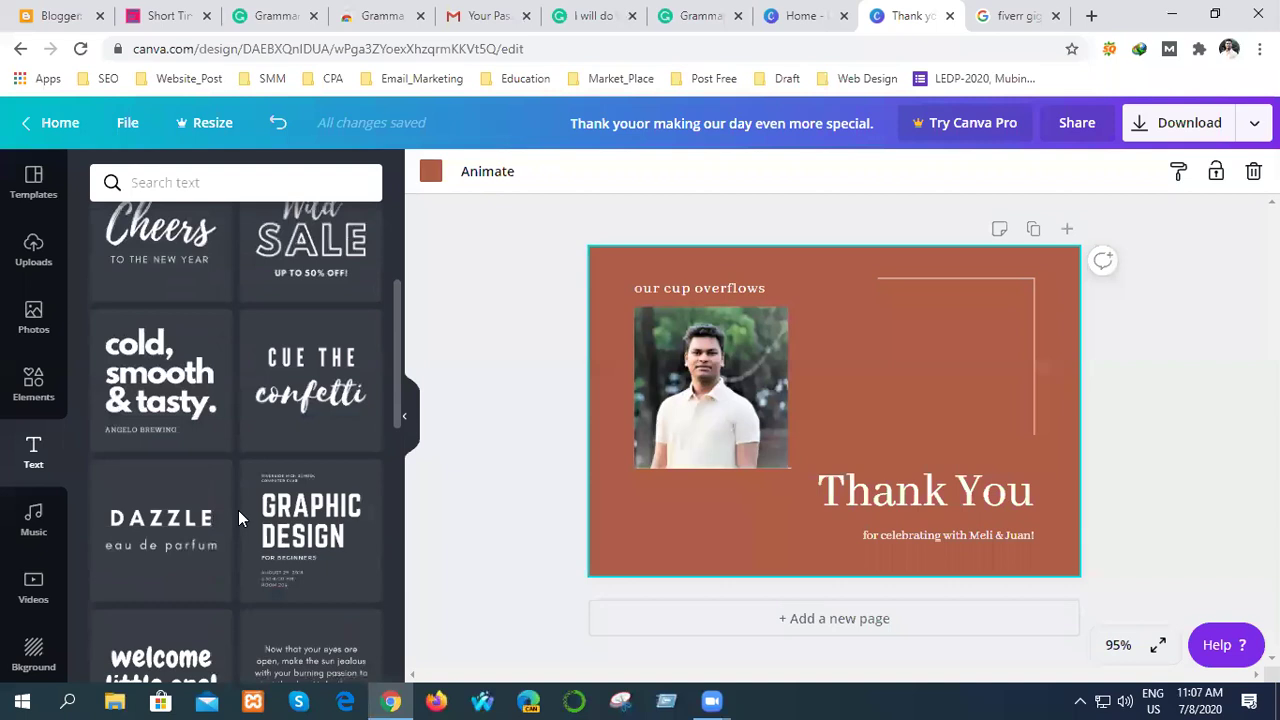
pyautogui.scroll(-10, 238, 510)
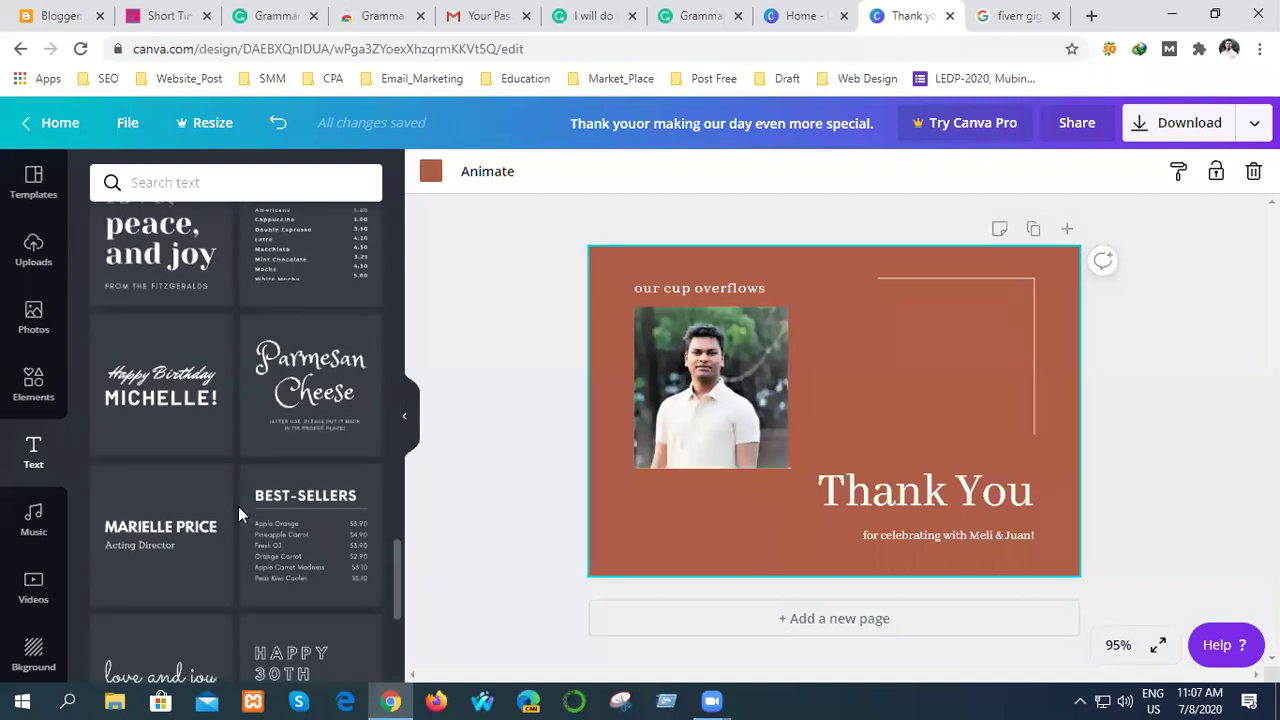
pyautogui.scroll(2, 238, 506)
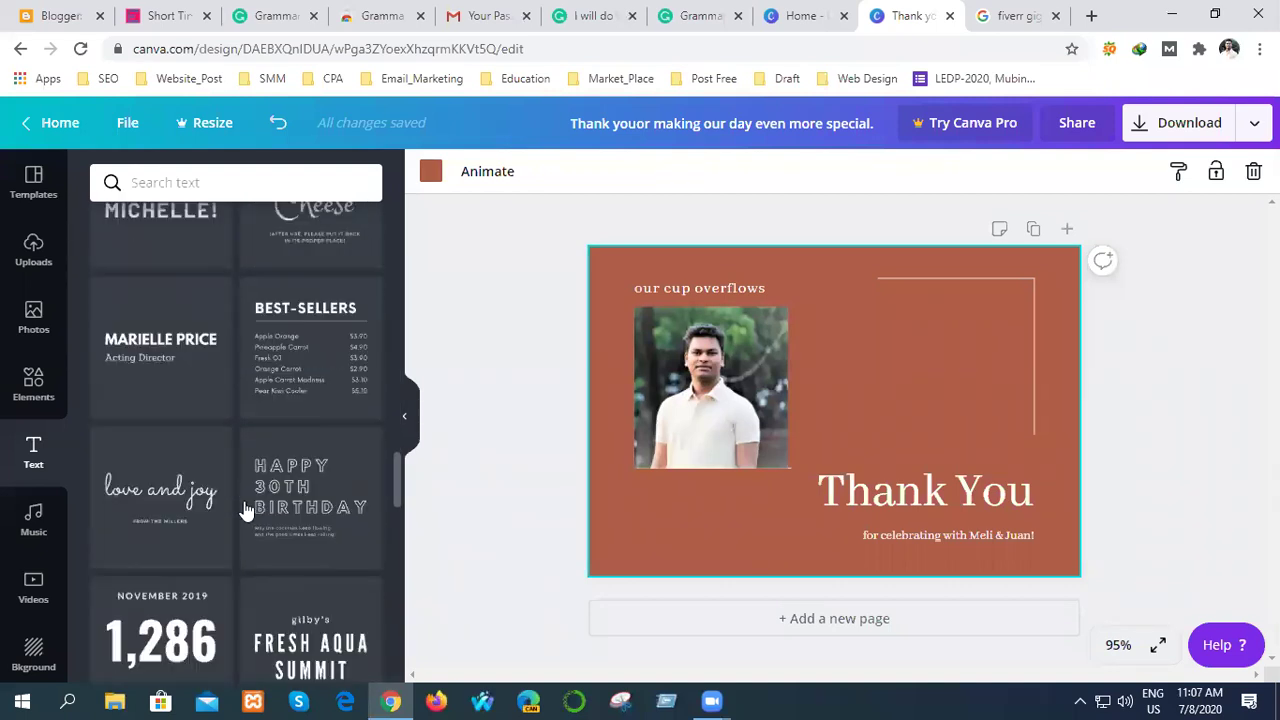
pyautogui.click(315, 355)
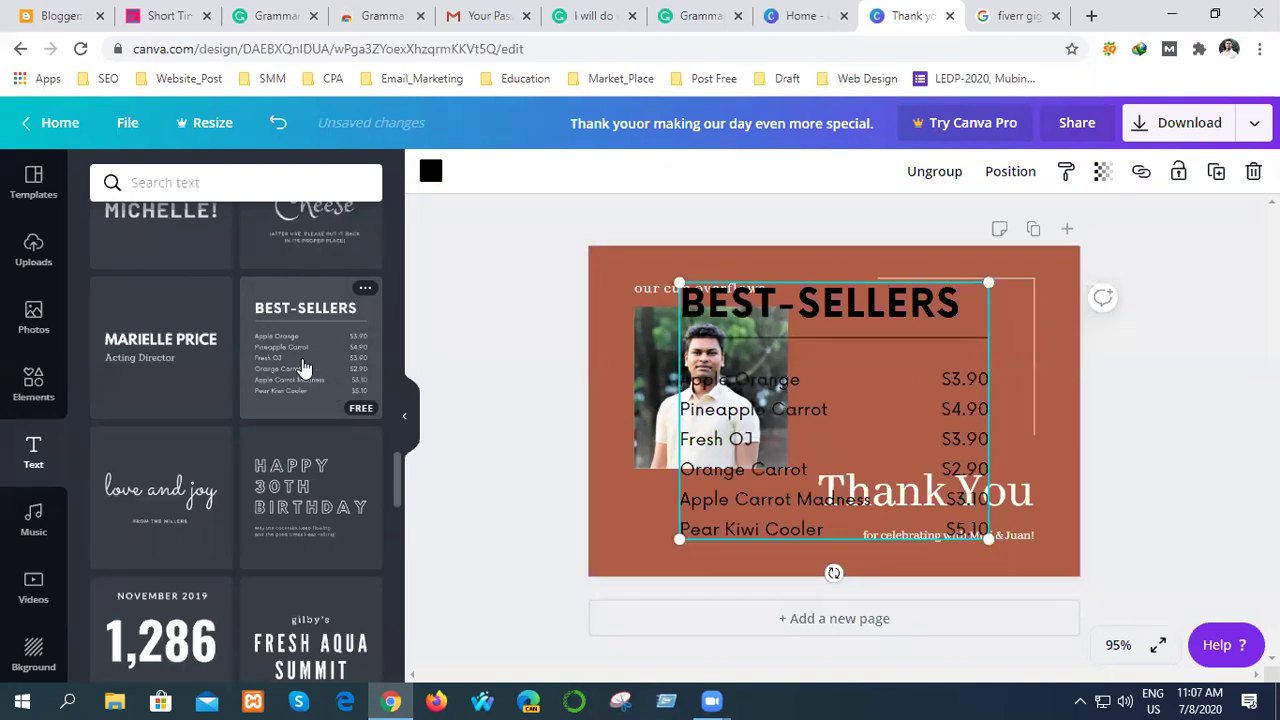
pyautogui.moveTo(293, 348); pyautogui.dragTo(580, 405)
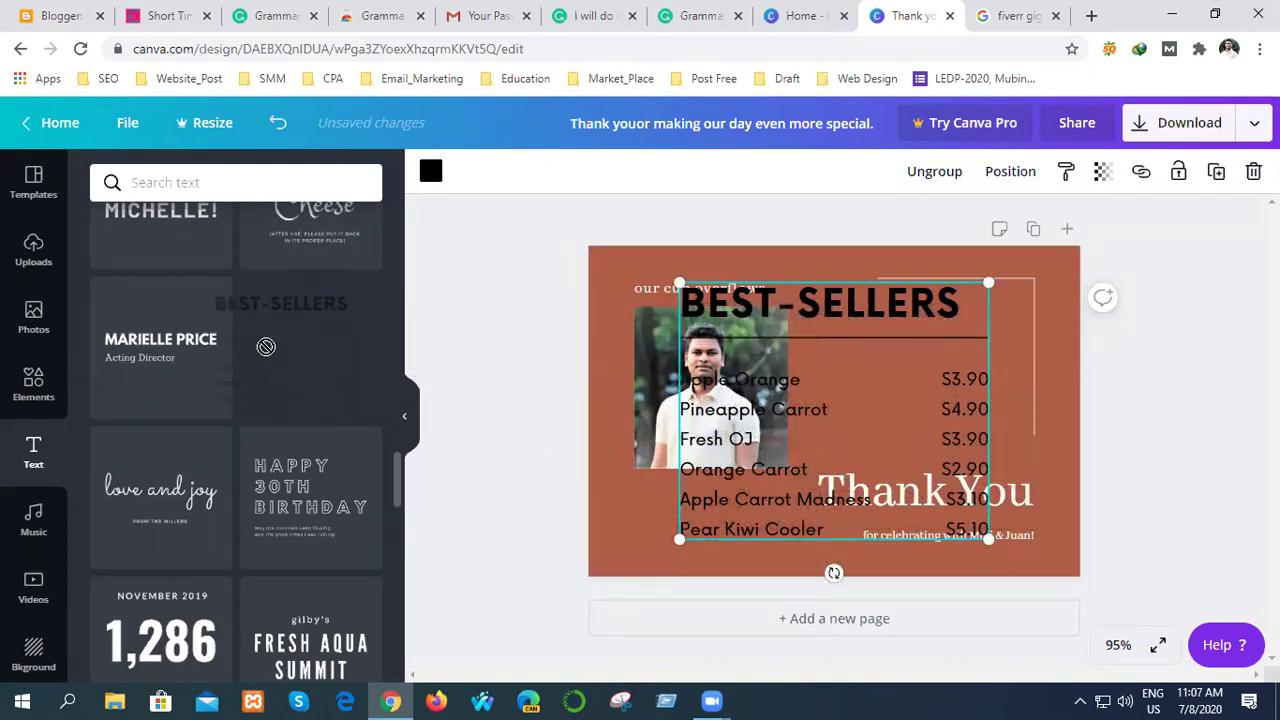
# - Remove the large copy of the BEST-SELLERS price list from the card, keeping the smaller copy
pyautogui.click(824, 290)
pyautogui.moveTo(680, 539); pyautogui.dragTo(694, 516)
pyautogui.click(694, 516)
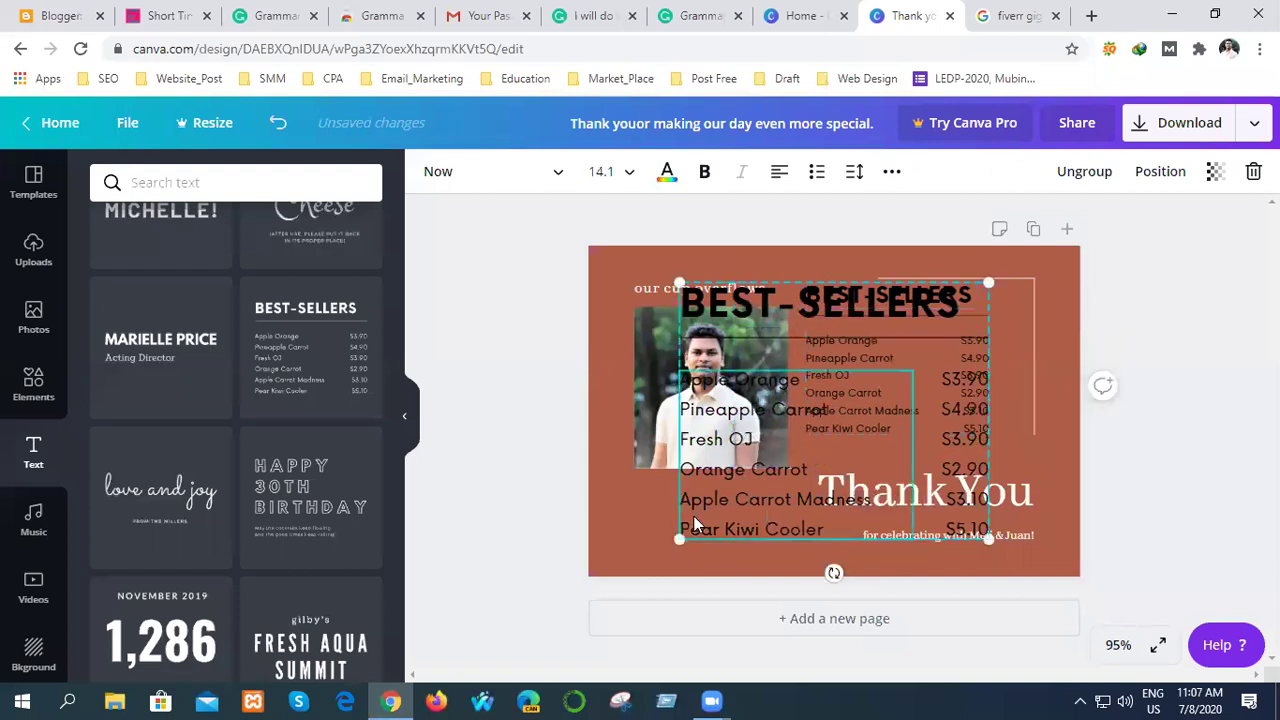
pyautogui.click(672, 316)
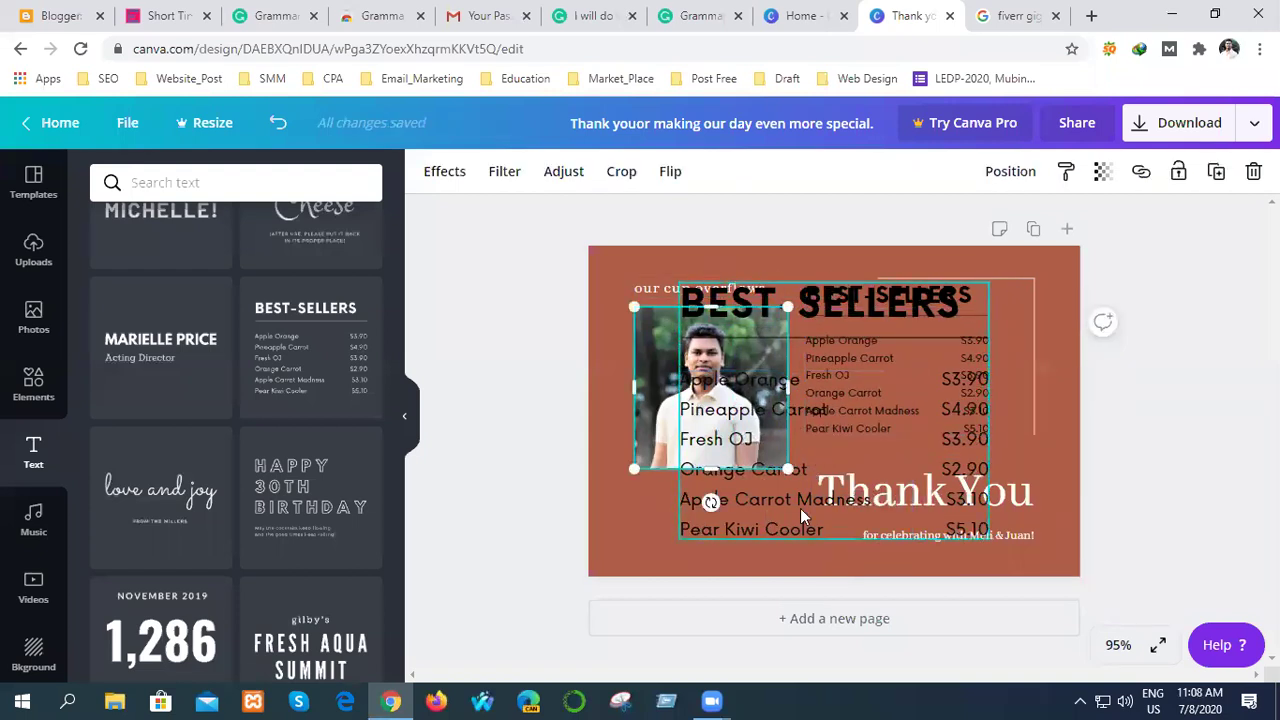
pyautogui.click(748, 535)
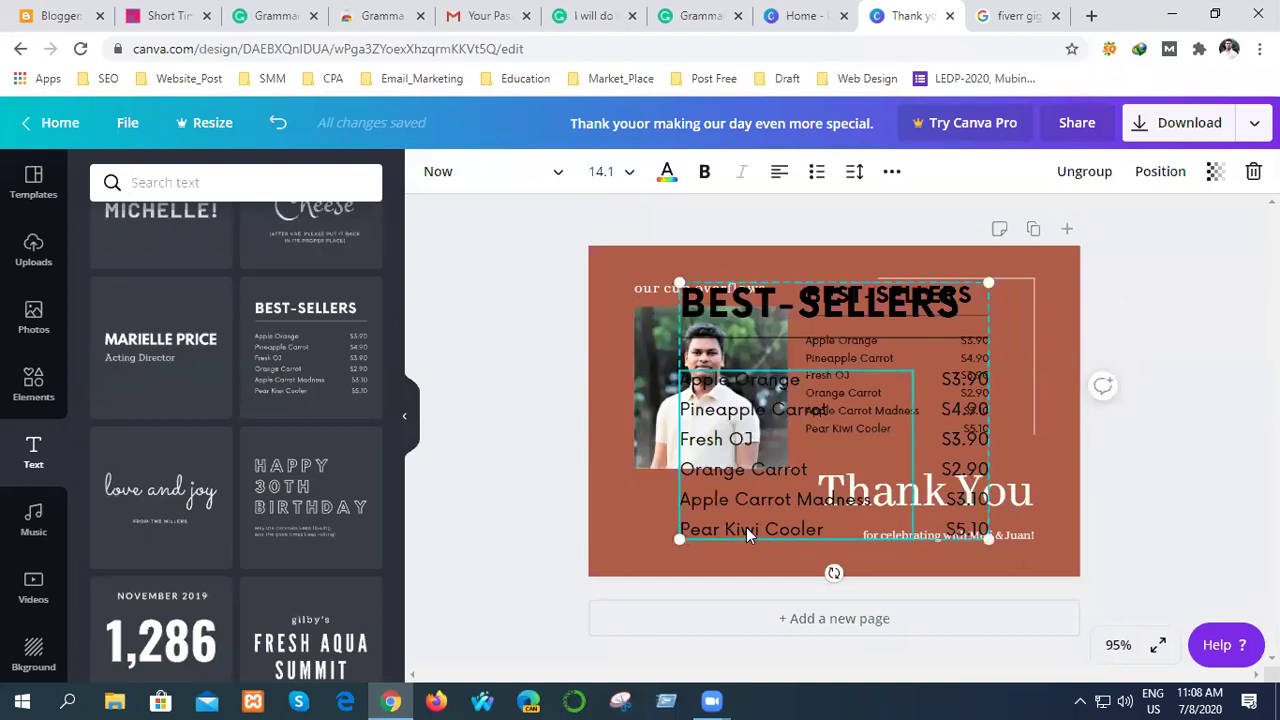
pyautogui.press('Delete')
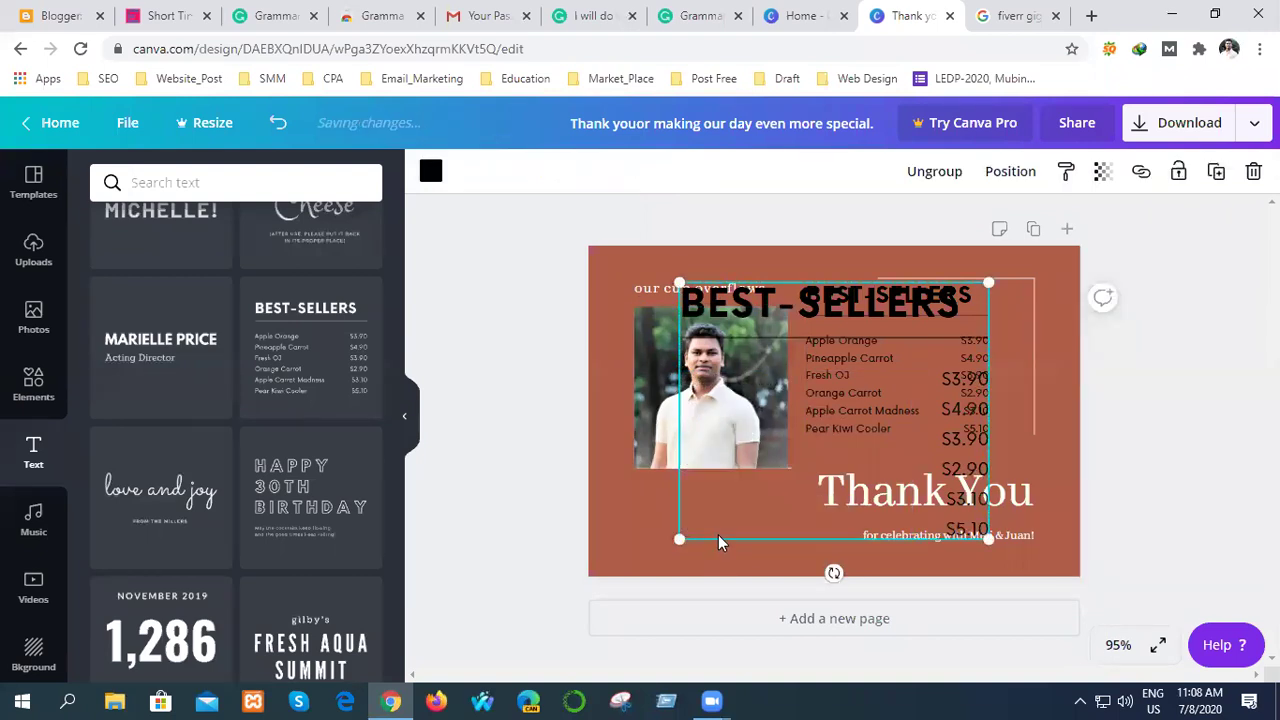
pyautogui.hotkey('ctrl', 'z')
# - Shift and enlarge the BEST-SELLERS price list to fill the area between the portrait and the vertical corner line, above "Thank You"
pyautogui.click(902, 402)
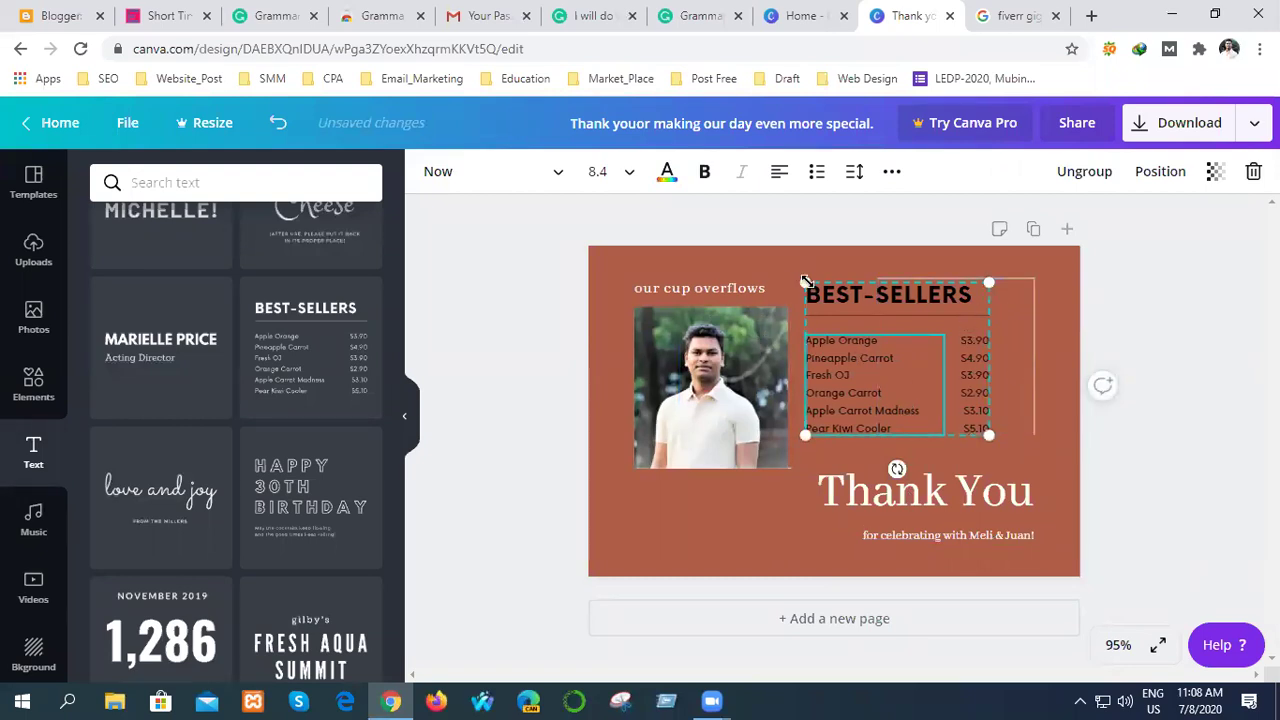
pyautogui.moveTo(808, 283); pyautogui.dragTo(822, 297)
pyautogui.moveTo(988, 434); pyautogui.dragTo(1030, 462)
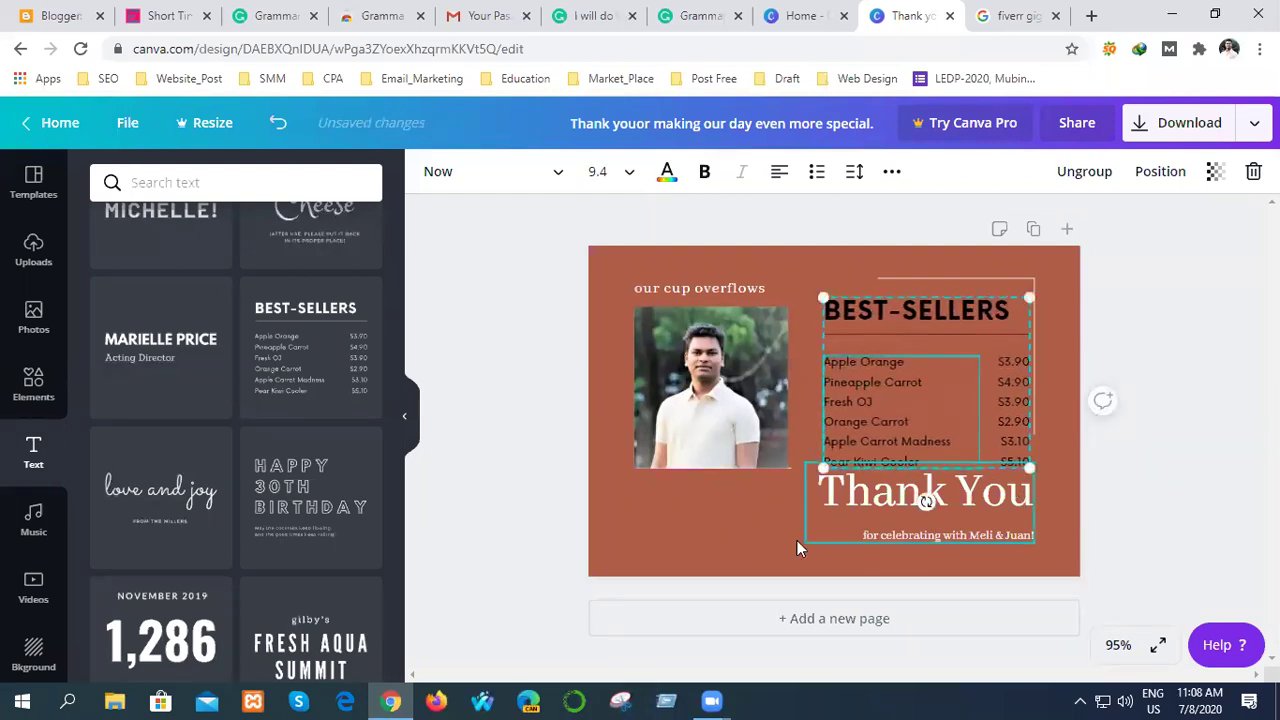
pyautogui.click(703, 530)
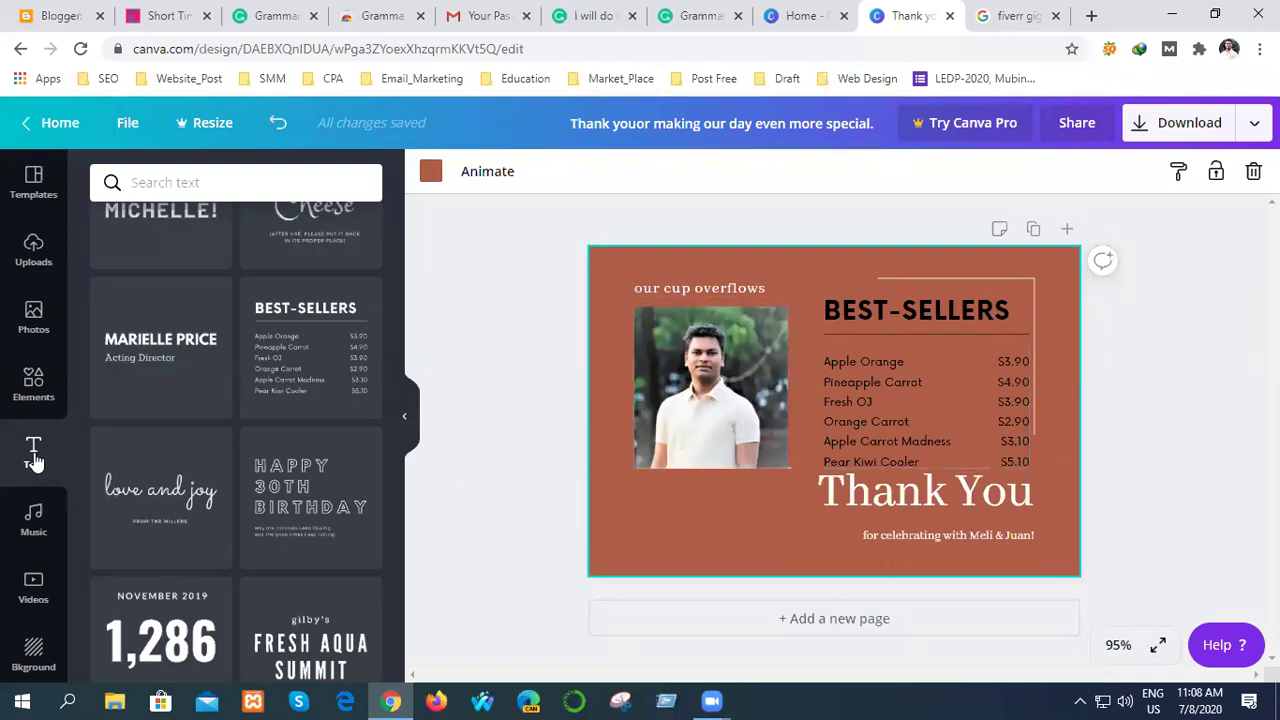
# - Delete the rectangular portrait and put a circular photo frame in its place below the "our cup overflows" text
pyautogui.click(33, 520)
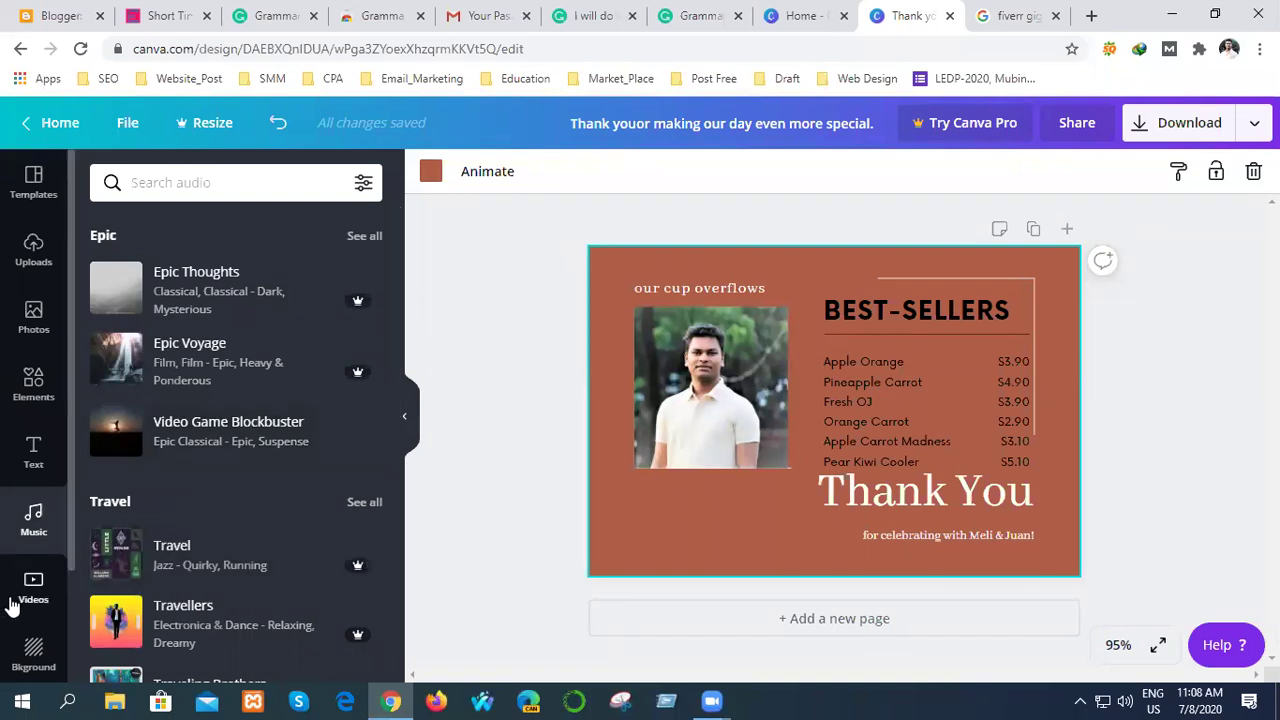
pyautogui.click(30, 383)
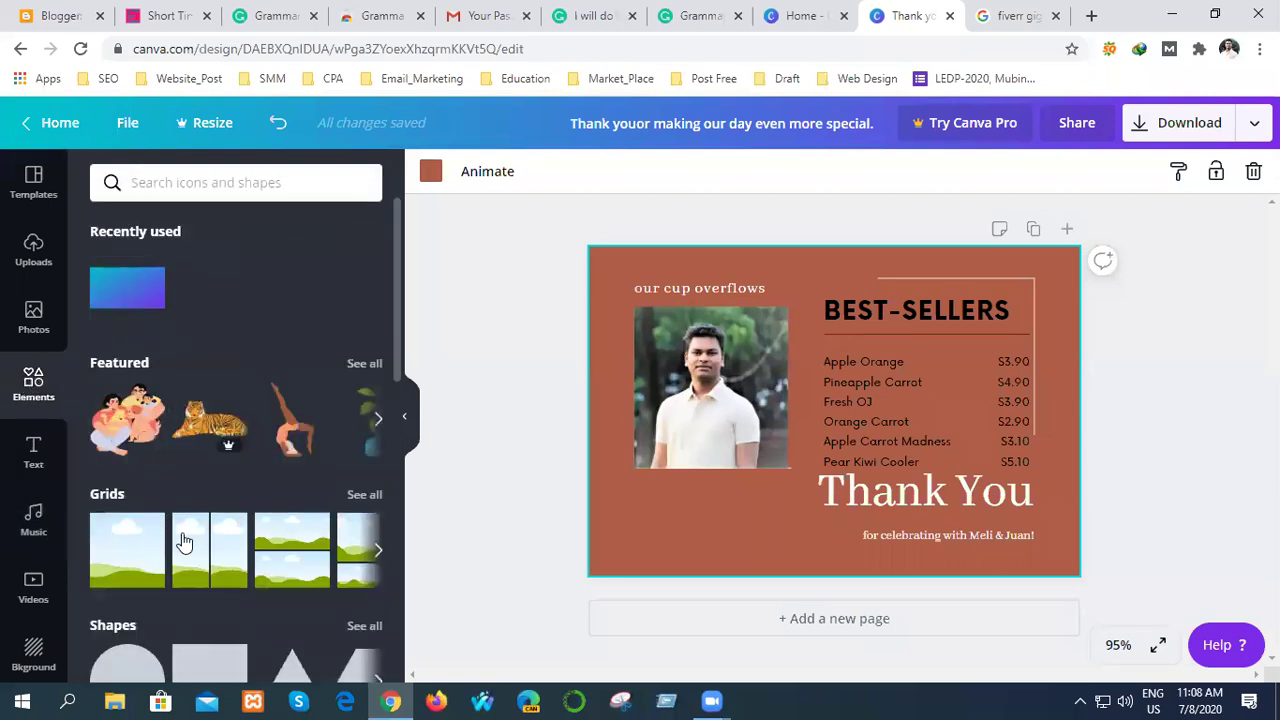
pyautogui.scroll(-2, 184, 545)
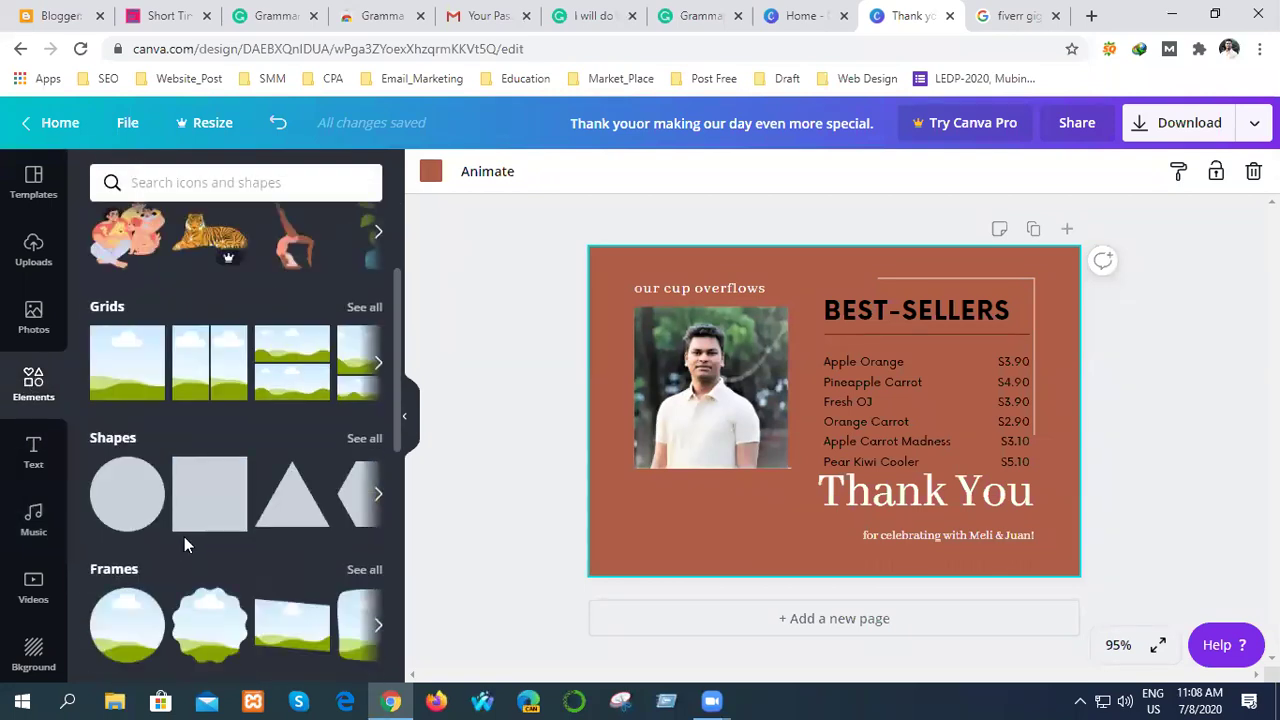
pyautogui.click(683, 380)
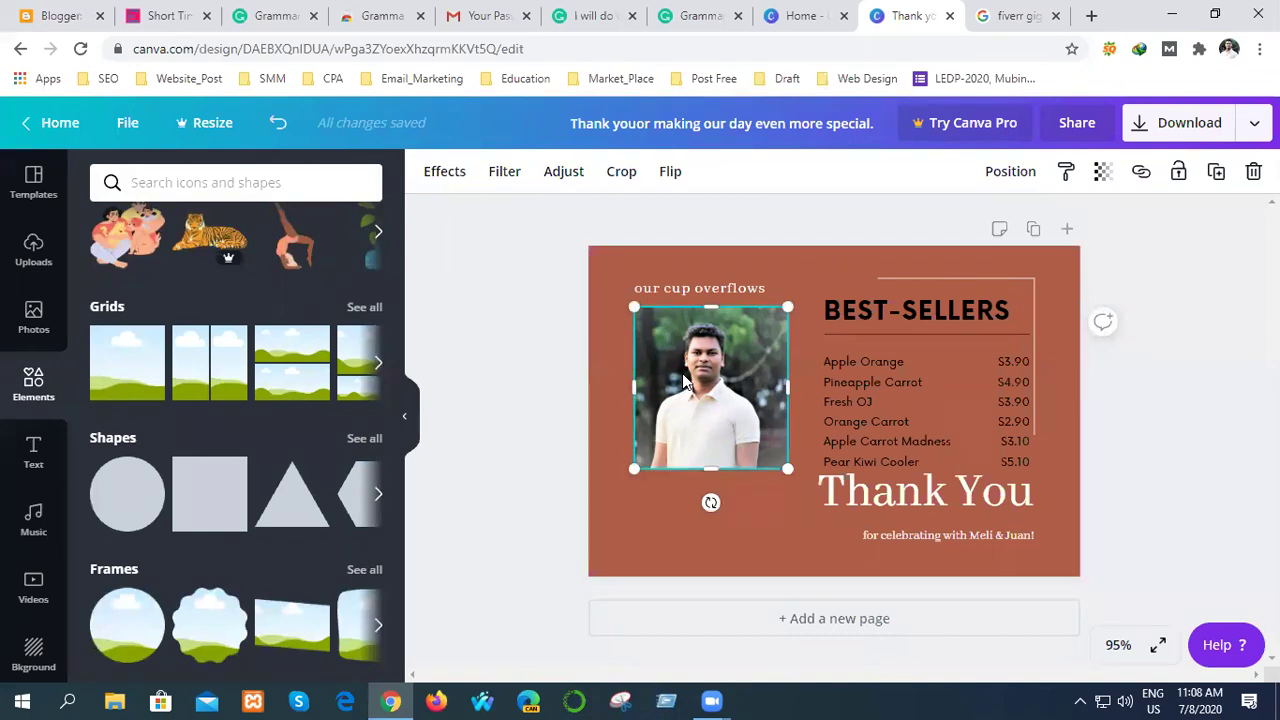
pyautogui.press('Delete')
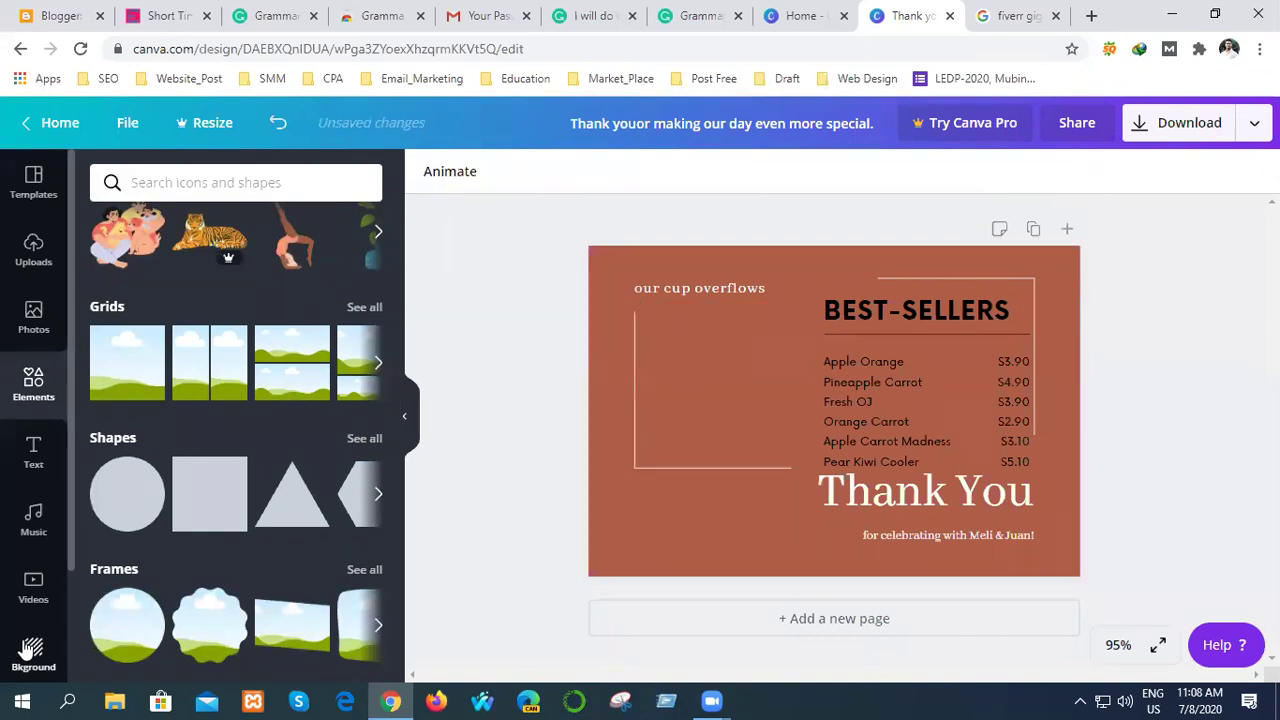
pyautogui.click(123, 630)
pyautogui.moveTo(768, 433); pyautogui.dragTo(734, 399)
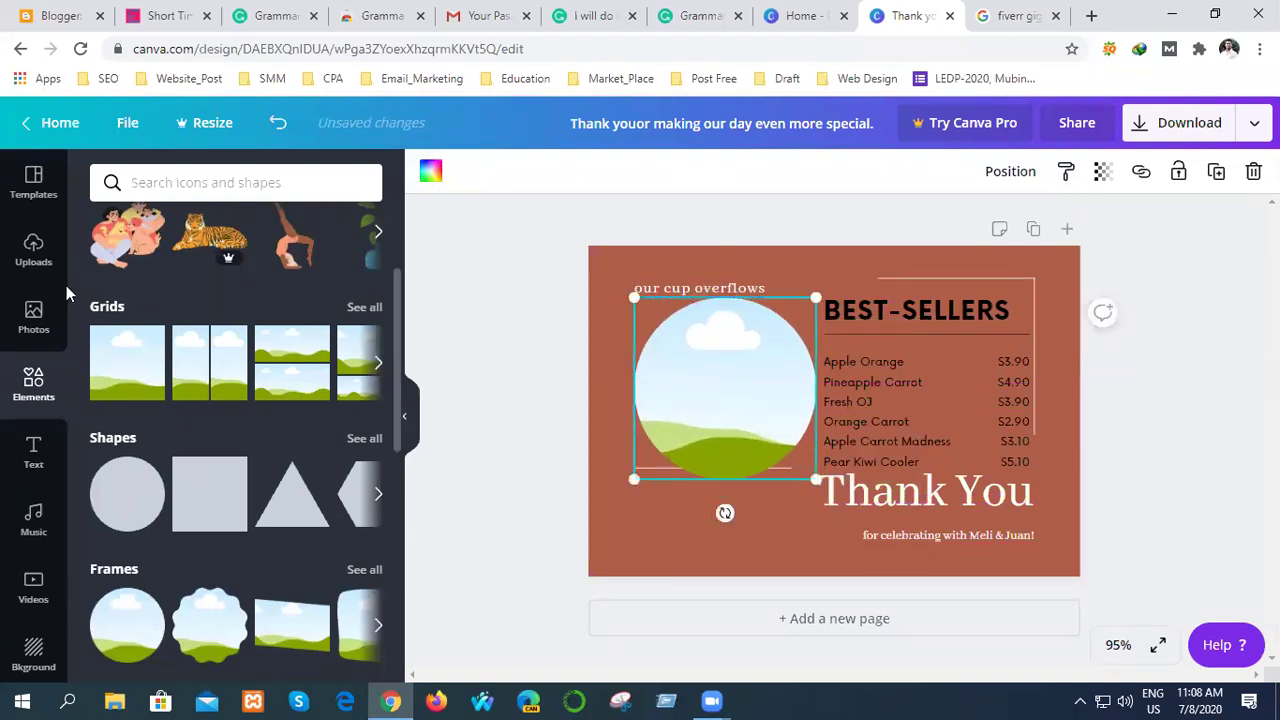
# - Fill the circular frame with the uploaded white-shirt portrait
pyautogui.click(33, 250)
pyautogui.click(147, 308)
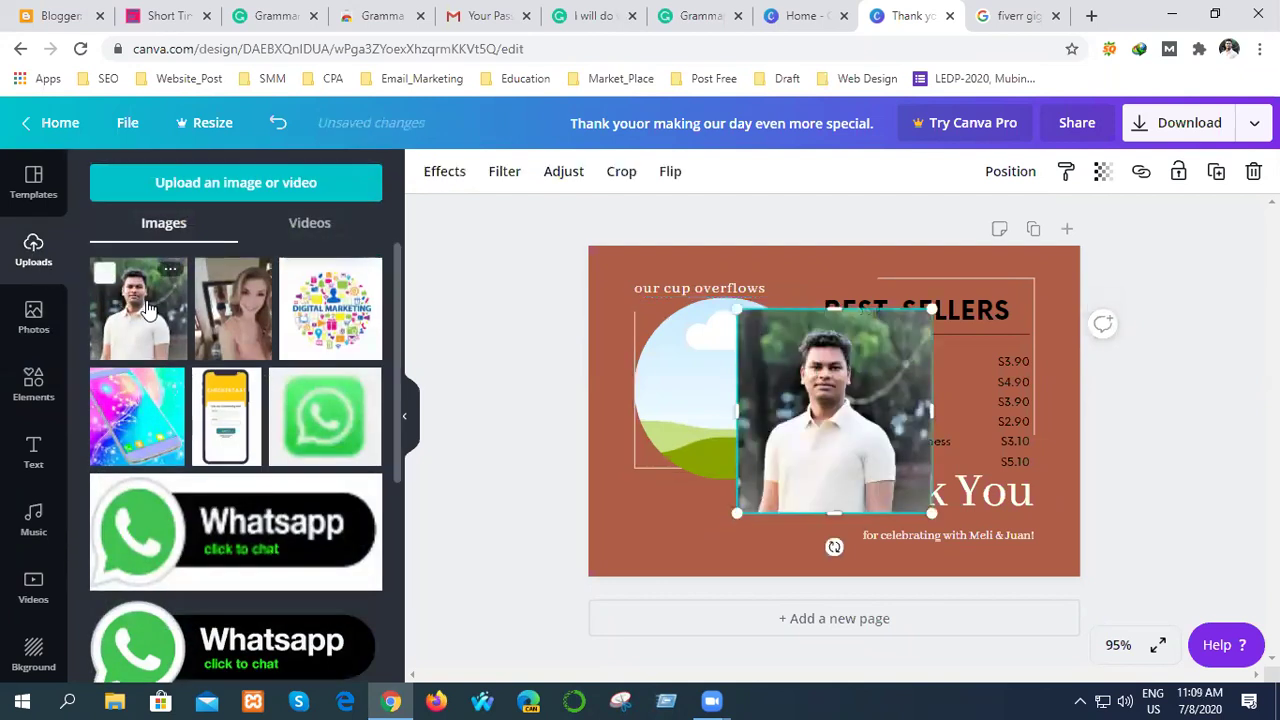
pyautogui.moveTo(862, 439); pyautogui.dragTo(786, 418)
pyautogui.click(735, 525)
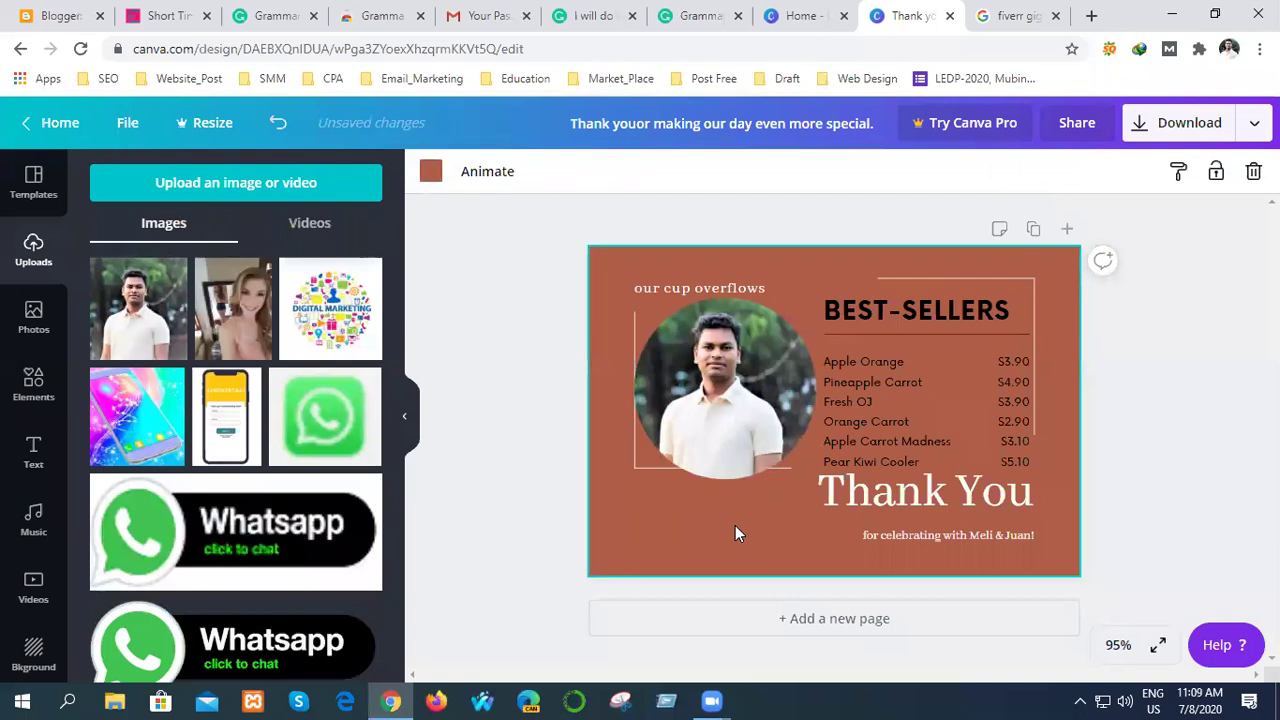
pyautogui.click(643, 466)
pyautogui.moveTo(637, 479)
pyautogui.mouseDown()
pyautogui.moveTo(620, 540)
pyautogui.moveTo(634, 480)
pyautogui.mouseUp()
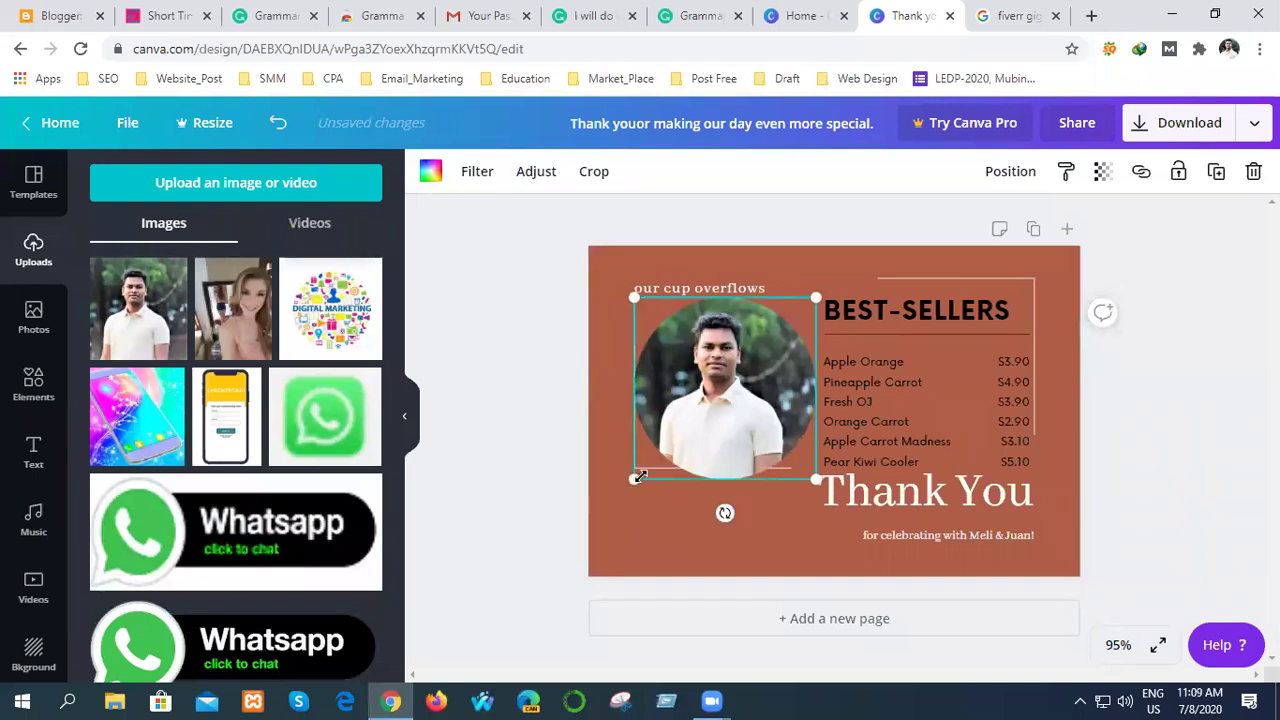
pyautogui.click(653, 549)
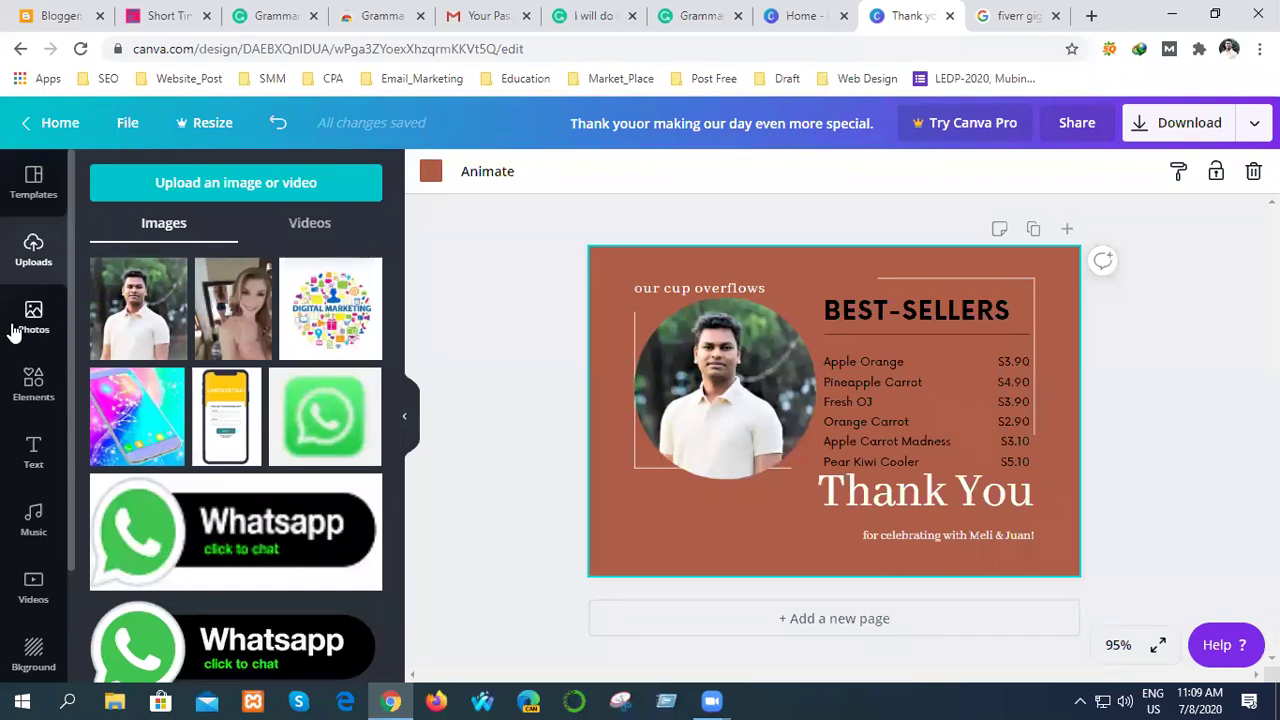
# - Add a scalloped circular photo frame and place it over the price list, just below the BEST-SELLERS heading
pyautogui.click(30, 395)
pyautogui.scroll(-3, 192, 540)
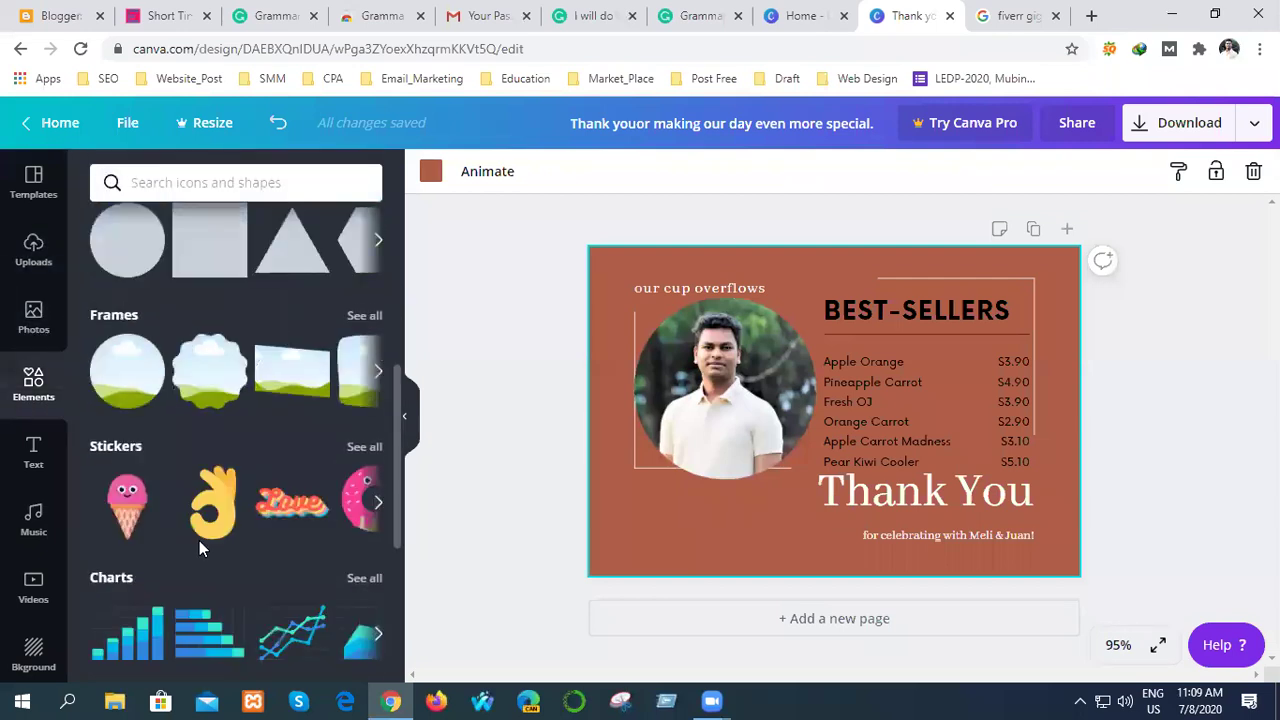
pyautogui.click(205, 365)
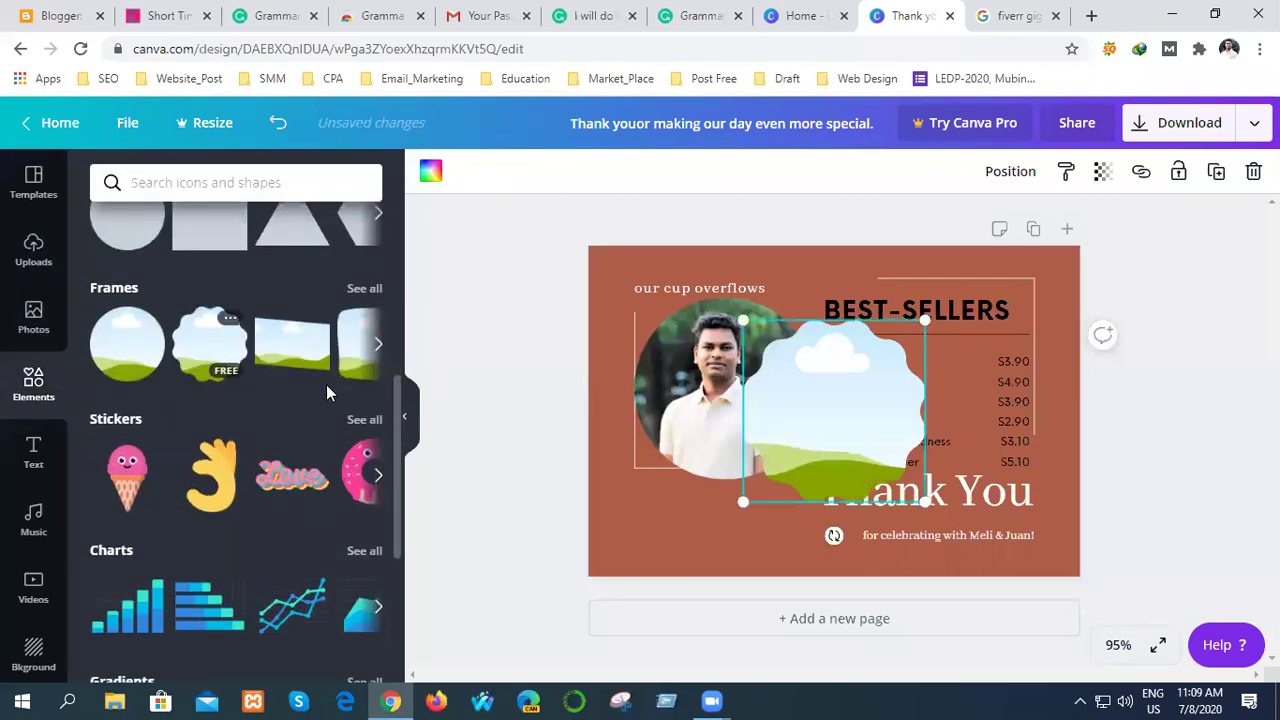
pyautogui.moveTo(814, 431); pyautogui.dragTo(886, 419)
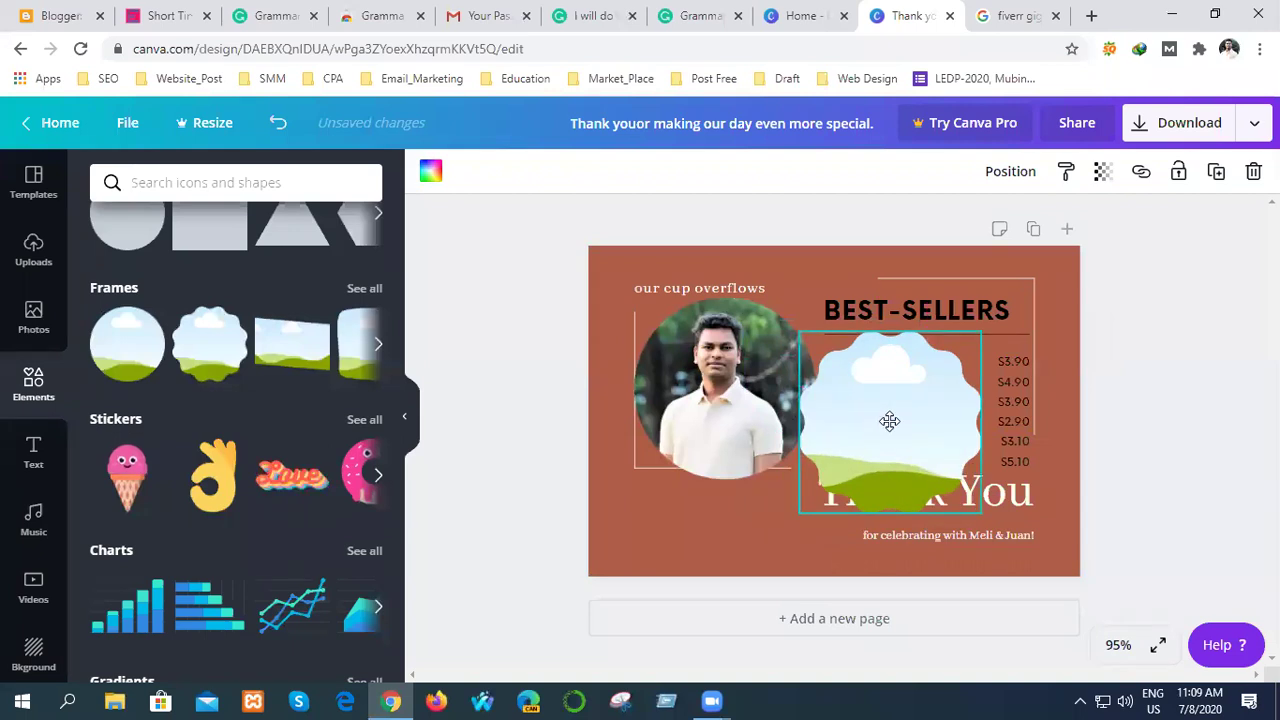
# - Fill the scalloped frame with the uploaded white-shirt portrait
pyautogui.click(33, 245)
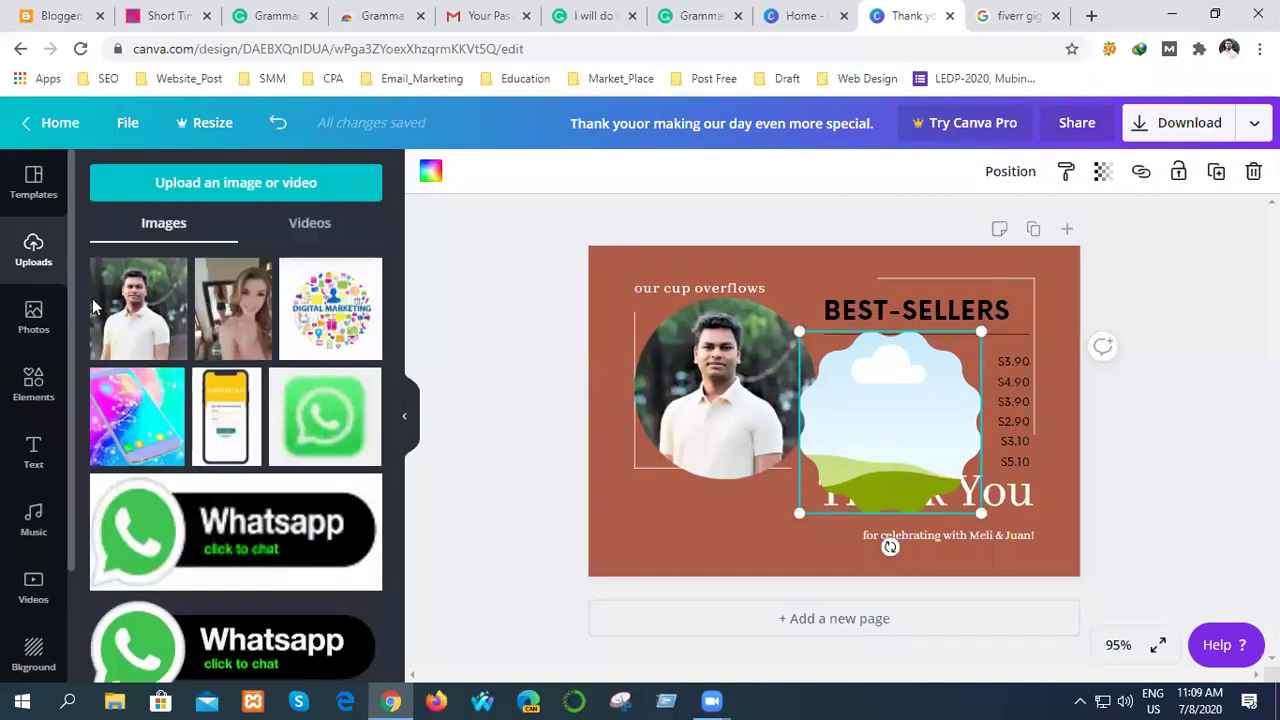
pyautogui.click(150, 333)
pyautogui.moveTo(823, 469)
pyautogui.mouseDown()
pyautogui.moveTo(900, 466)
pyautogui.moveTo(881, 439)
pyautogui.mouseUp()
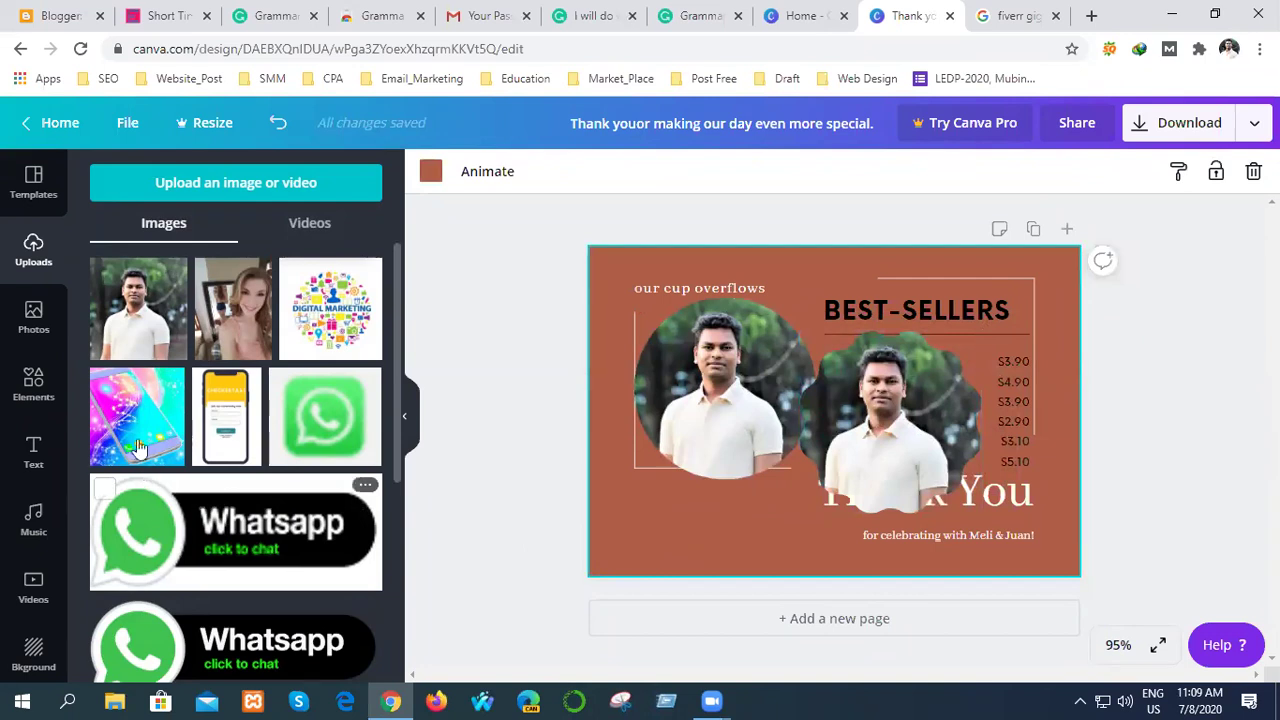
# - Add the stock photo of a hand against sunlight, shrink it and place it below the circular portrait
pyautogui.click(34, 325)
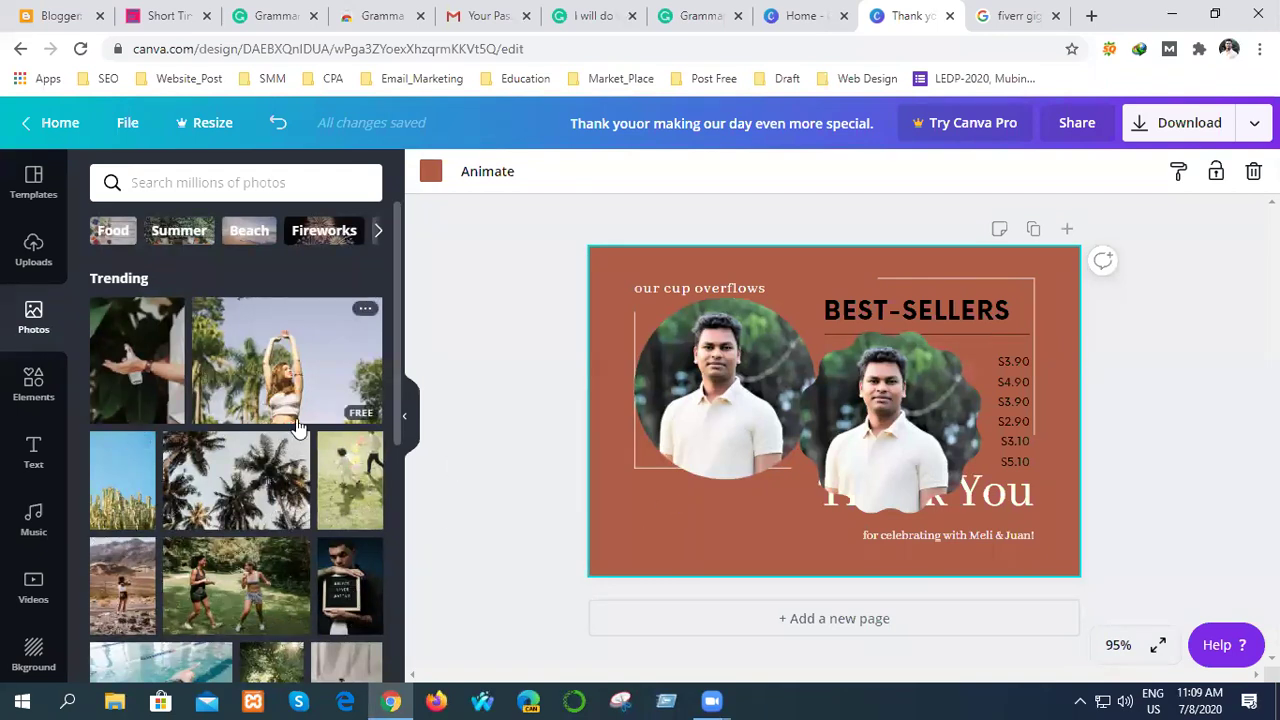
pyautogui.scroll(-4, 255, 533)
pyautogui.scroll(-1, 160, 589)
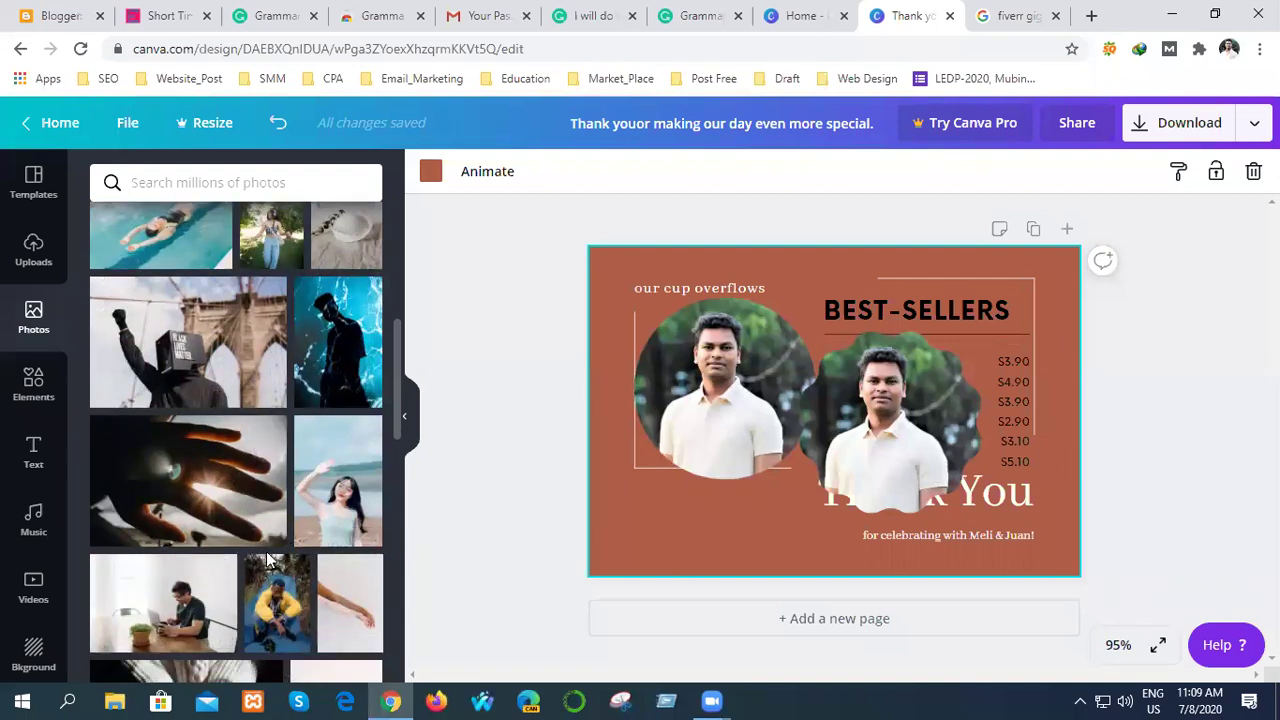
pyautogui.click(183, 510)
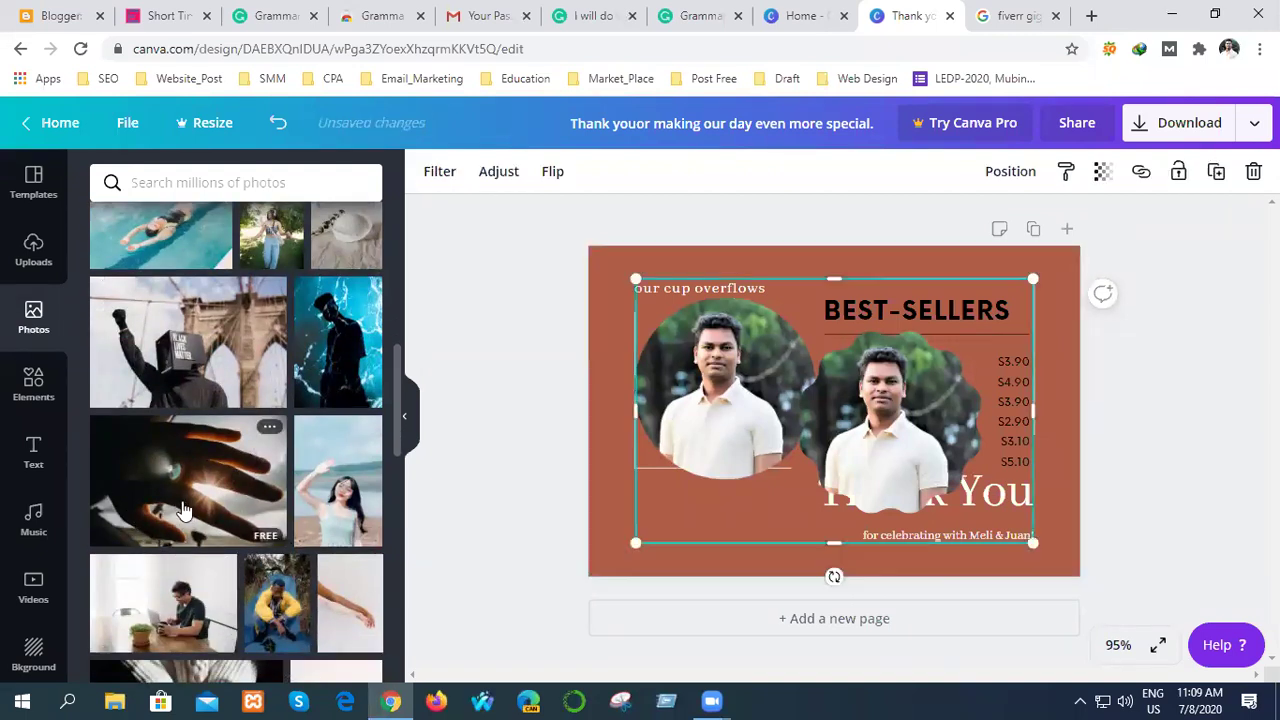
pyautogui.moveTo(636, 281); pyautogui.dragTo(884, 446)
pyautogui.moveTo(948, 491); pyautogui.dragTo(690, 510)
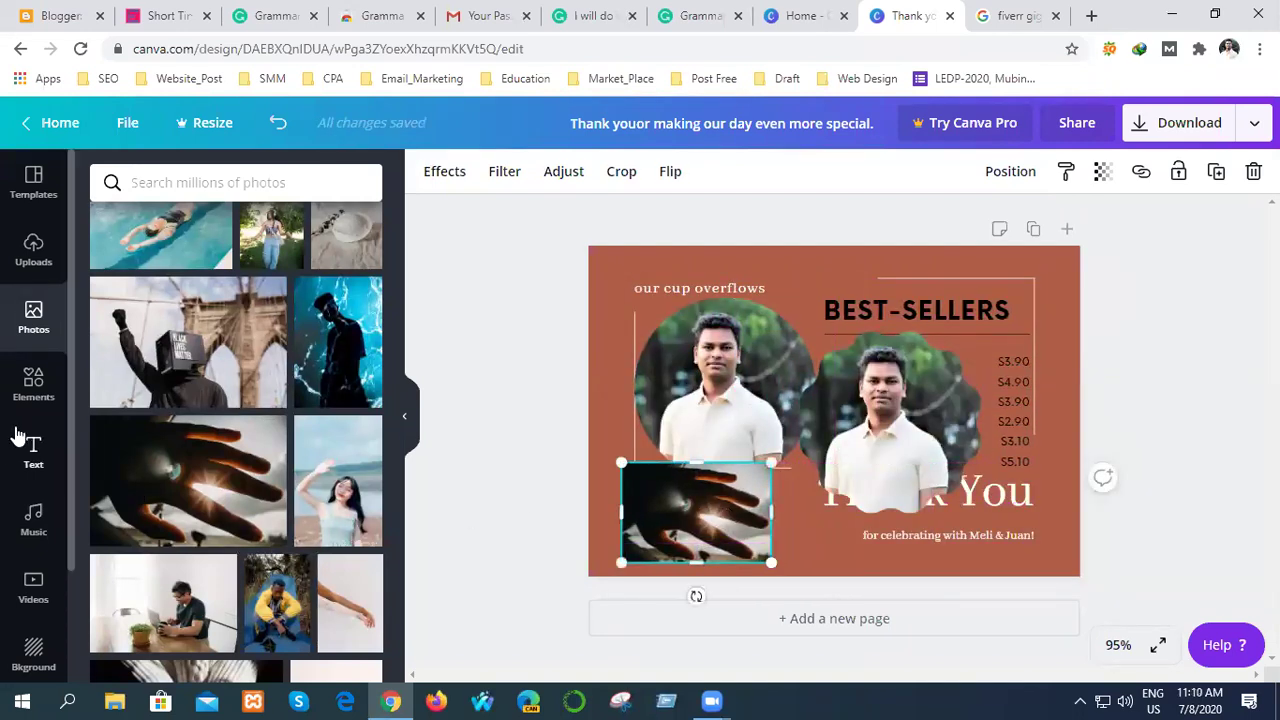
# - Add the slanted four-sided frame over the card's lower-left area and fill it with the hand photo
pyautogui.click(33, 380)
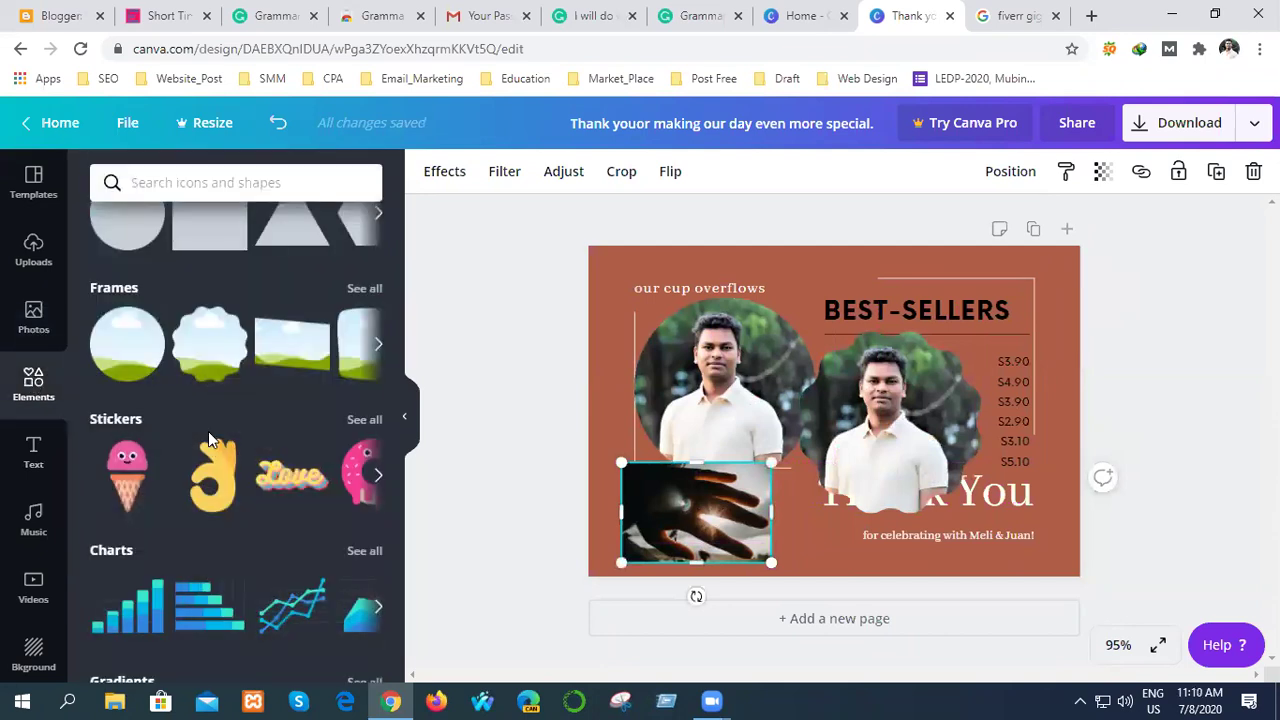
pyautogui.click(310, 352)
pyautogui.moveTo(667, 525); pyautogui.dragTo(742, 476)
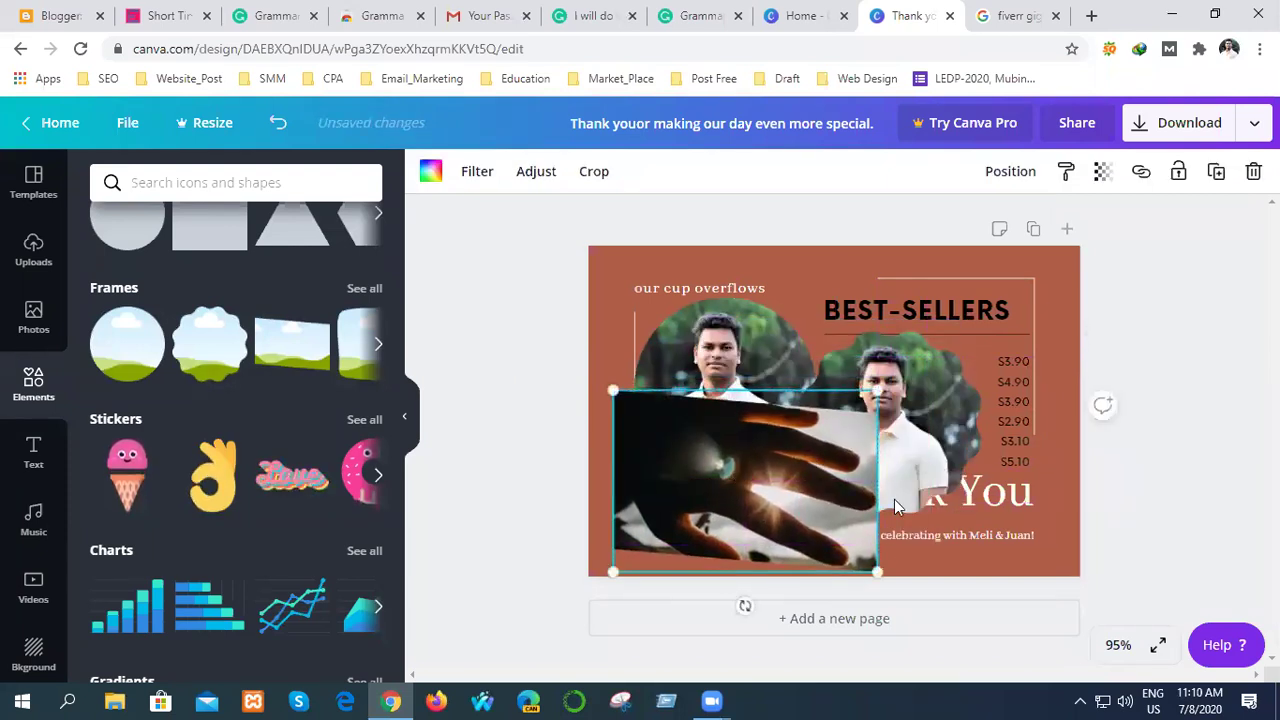
pyautogui.click(1054, 534)
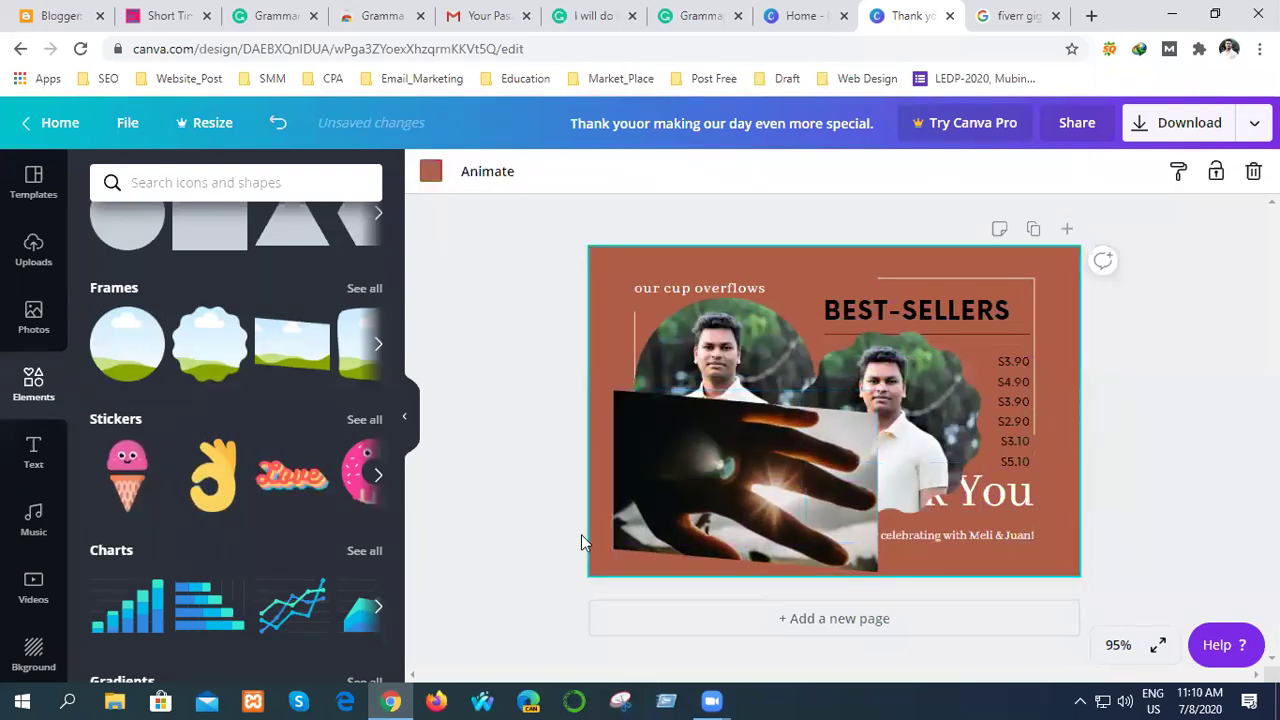
# - Add the animated "Love" sticker, shrink it and place it in the card's upper-right corner
pyautogui.click(292, 484)
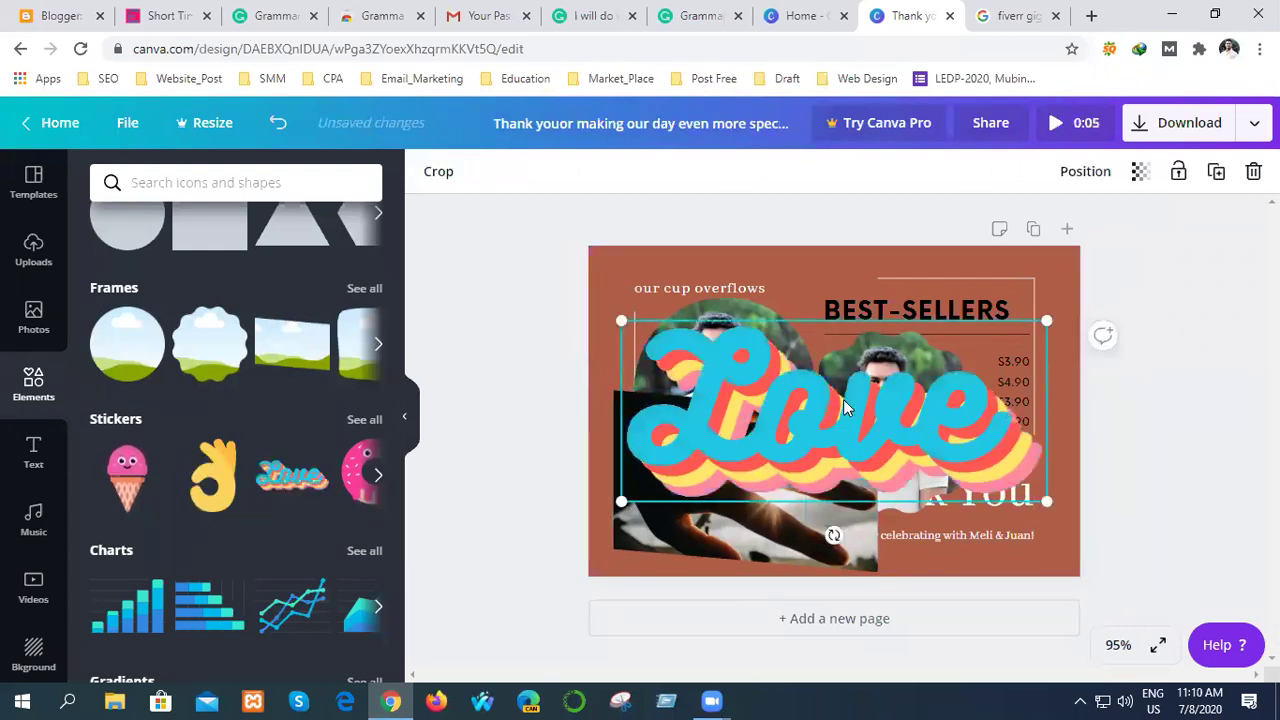
pyautogui.moveTo(843, 399); pyautogui.dragTo(862, 341)
pyautogui.moveTo(636, 444); pyautogui.dragTo(881, 333)
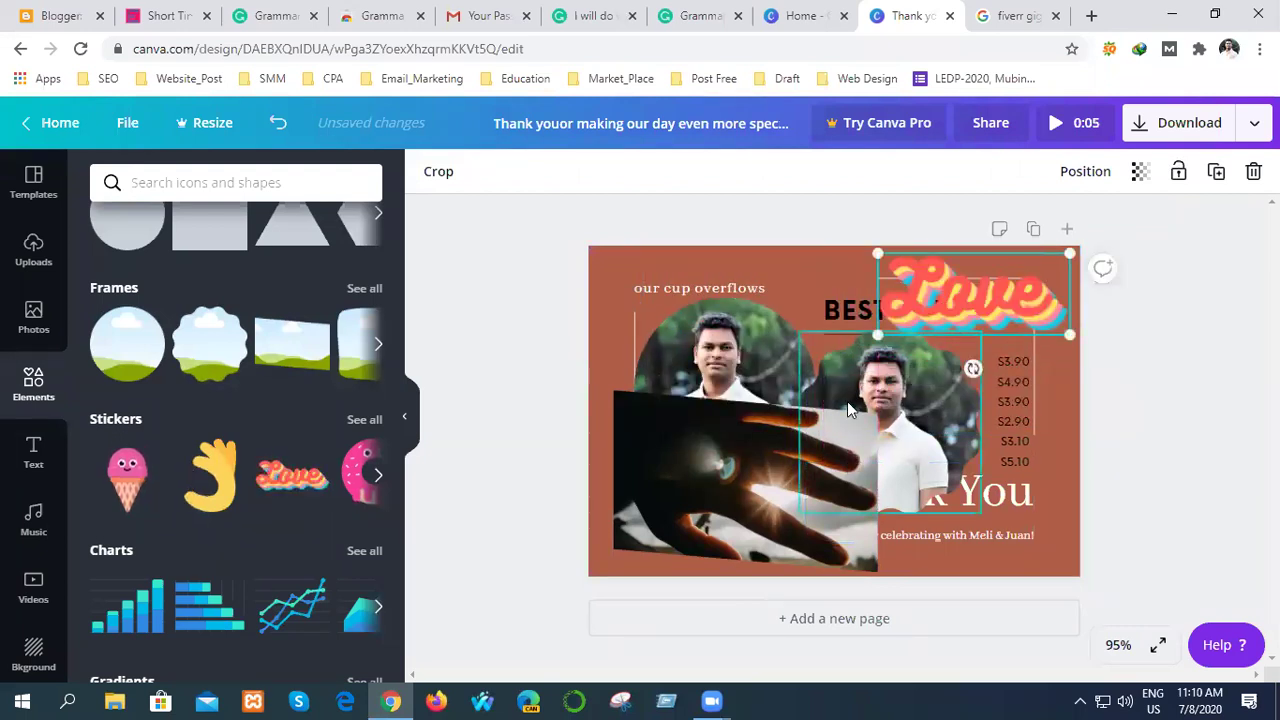
pyautogui.click(1065, 458)
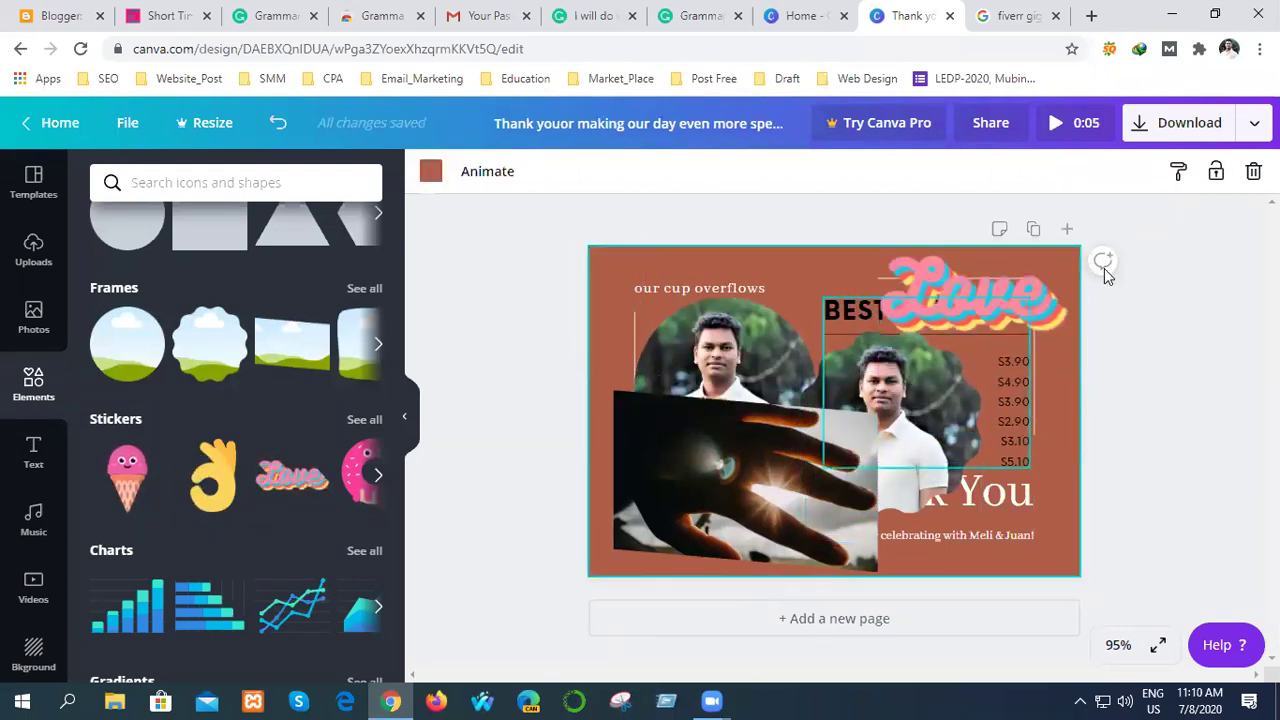
# - Export the card as an MP4 Video, then cancel the file download and dismiss the Canva Pro offer
pyautogui.click(1187, 124)
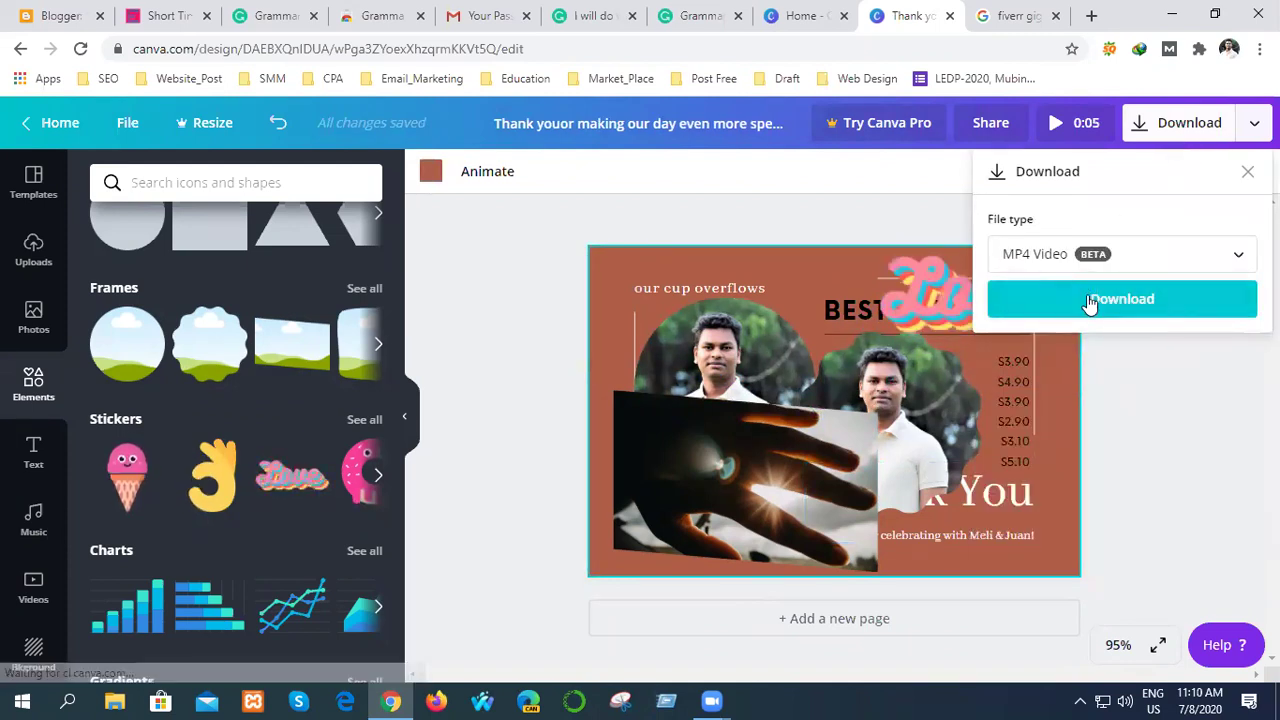
pyautogui.click(1100, 297)
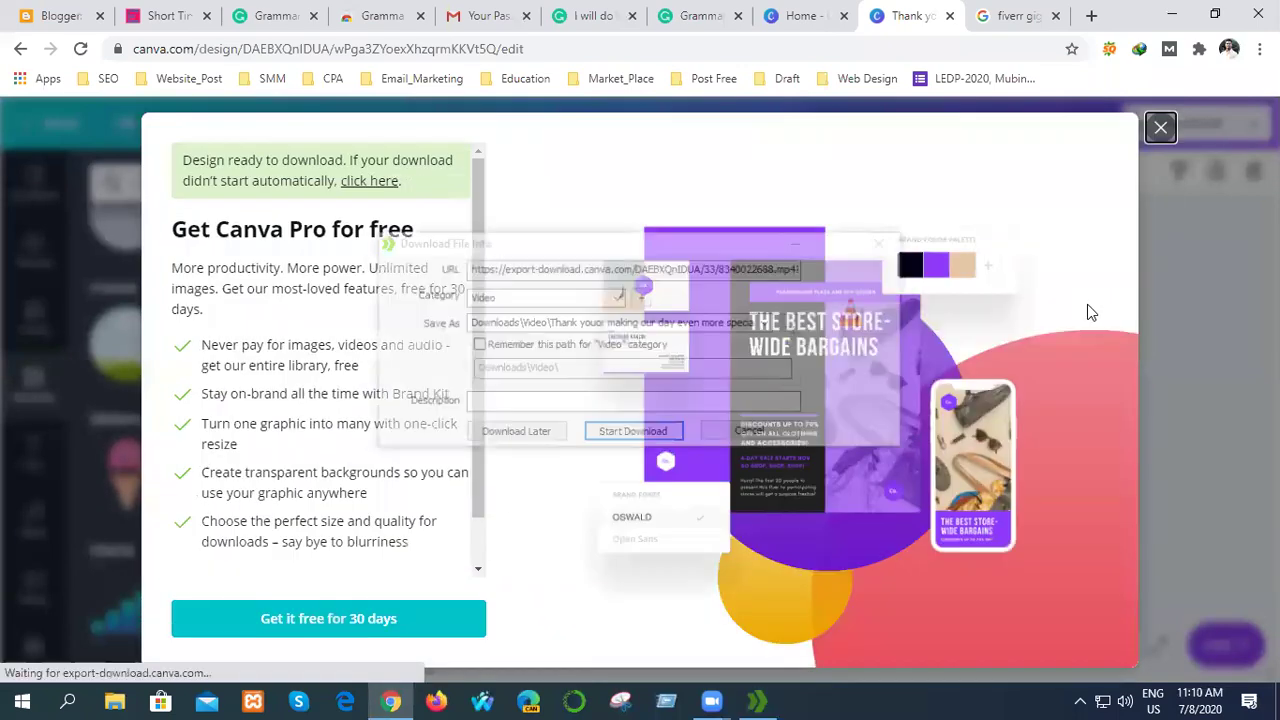
pyautogui.click(885, 242)
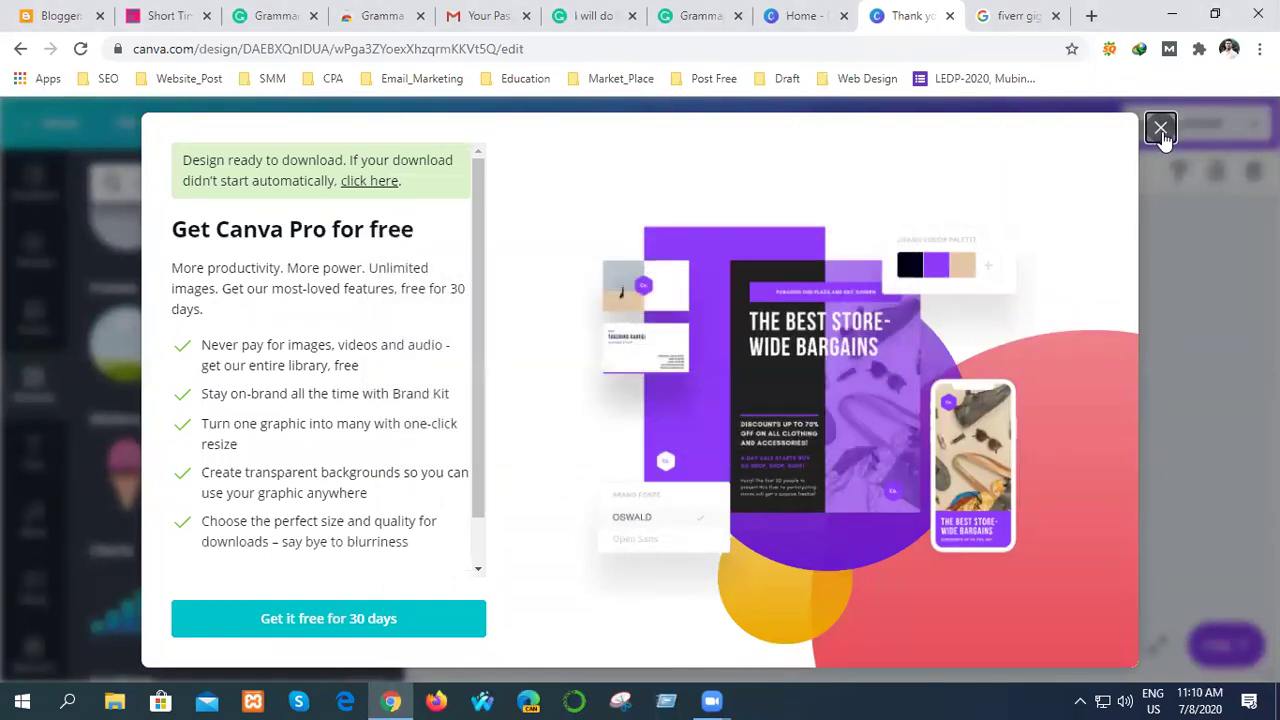
pyautogui.click(1161, 129)
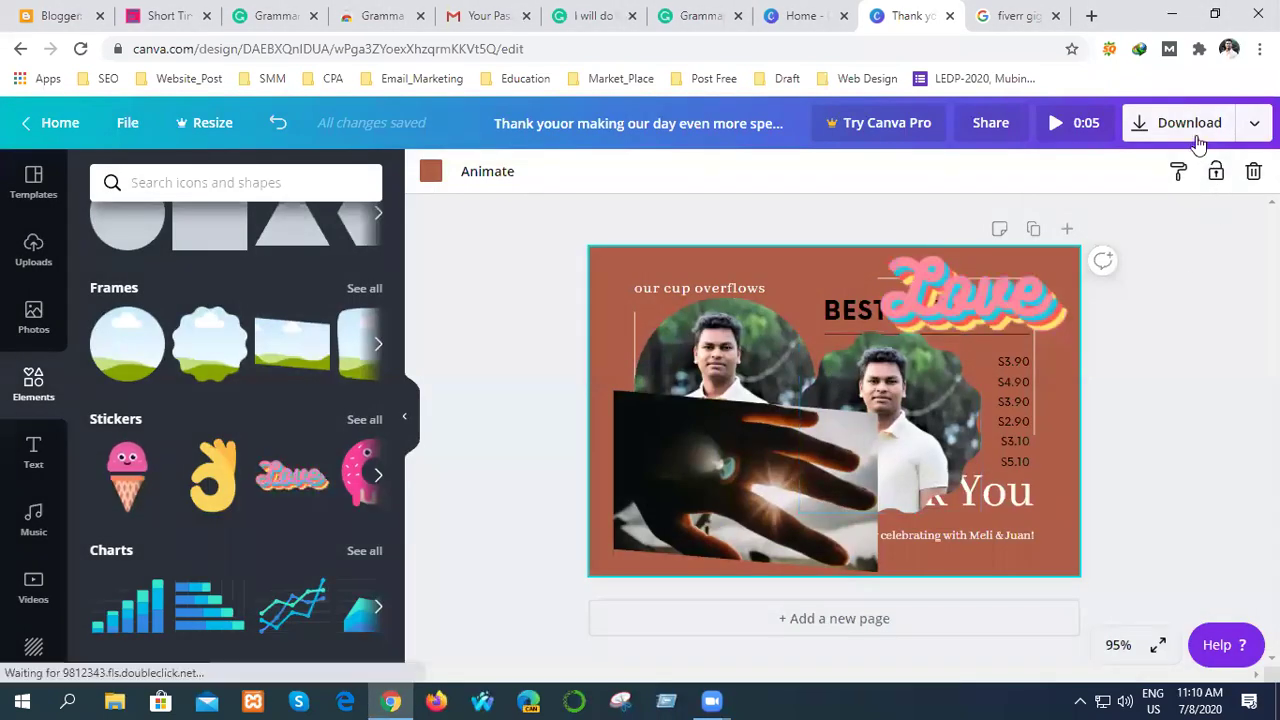
# - Delete the "Love" sticker from the card
pyautogui.click(993, 290)
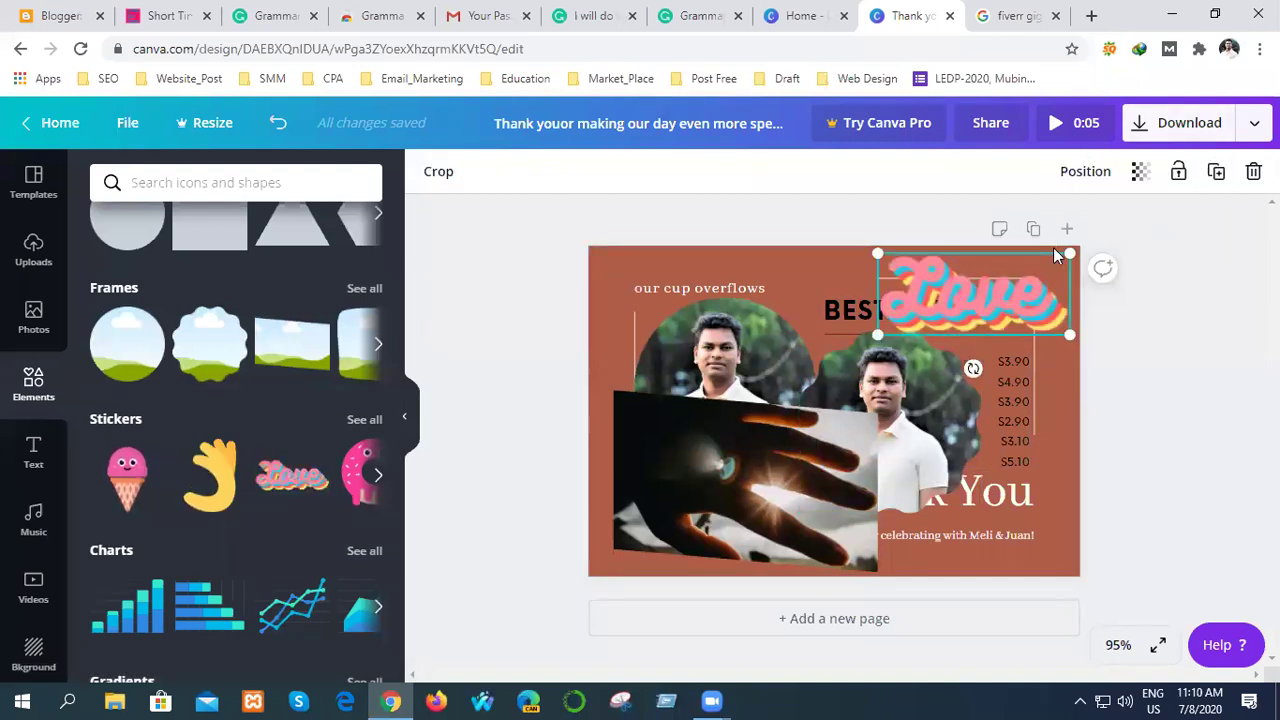
pyautogui.press('Delete')
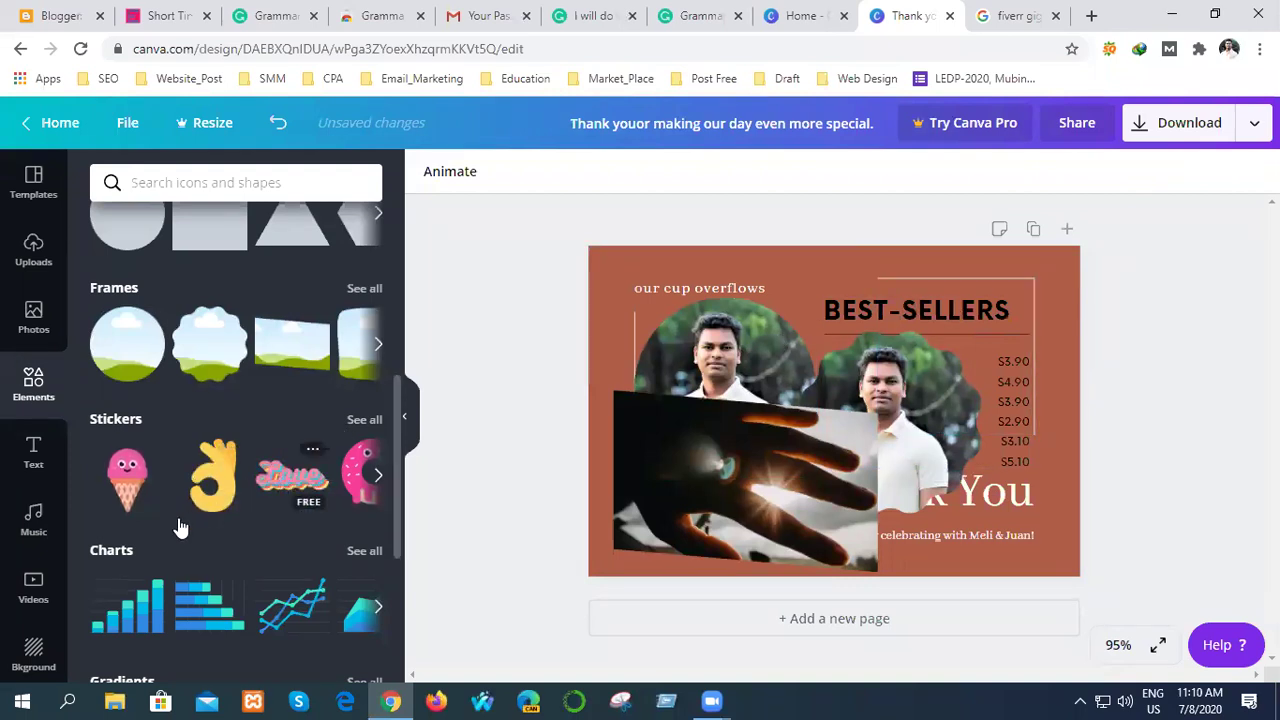
# - Add the seated green-clothed figure from the Coronavirus collection and place it above and between the two portraits
pyautogui.scroll(-2, 184, 536)
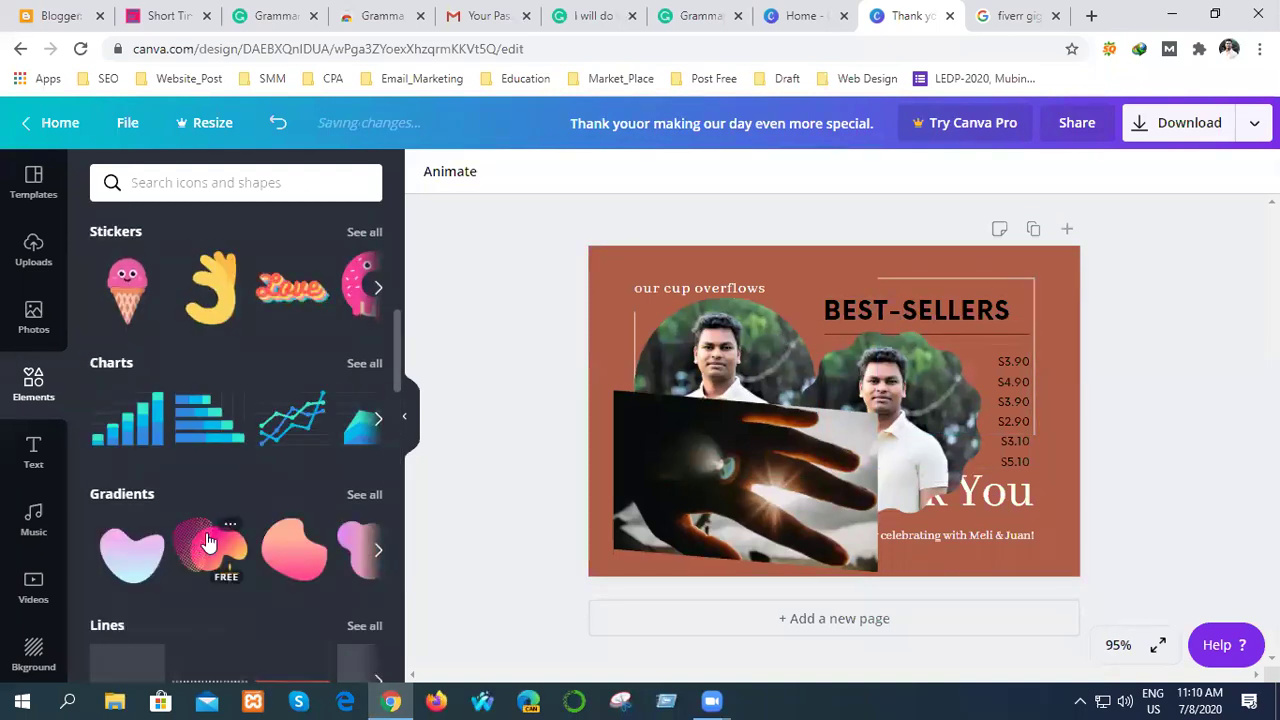
pyautogui.scroll(-2, 207, 541)
pyautogui.scroll(1, 207, 541)
pyautogui.scroll(-2, 207, 541)
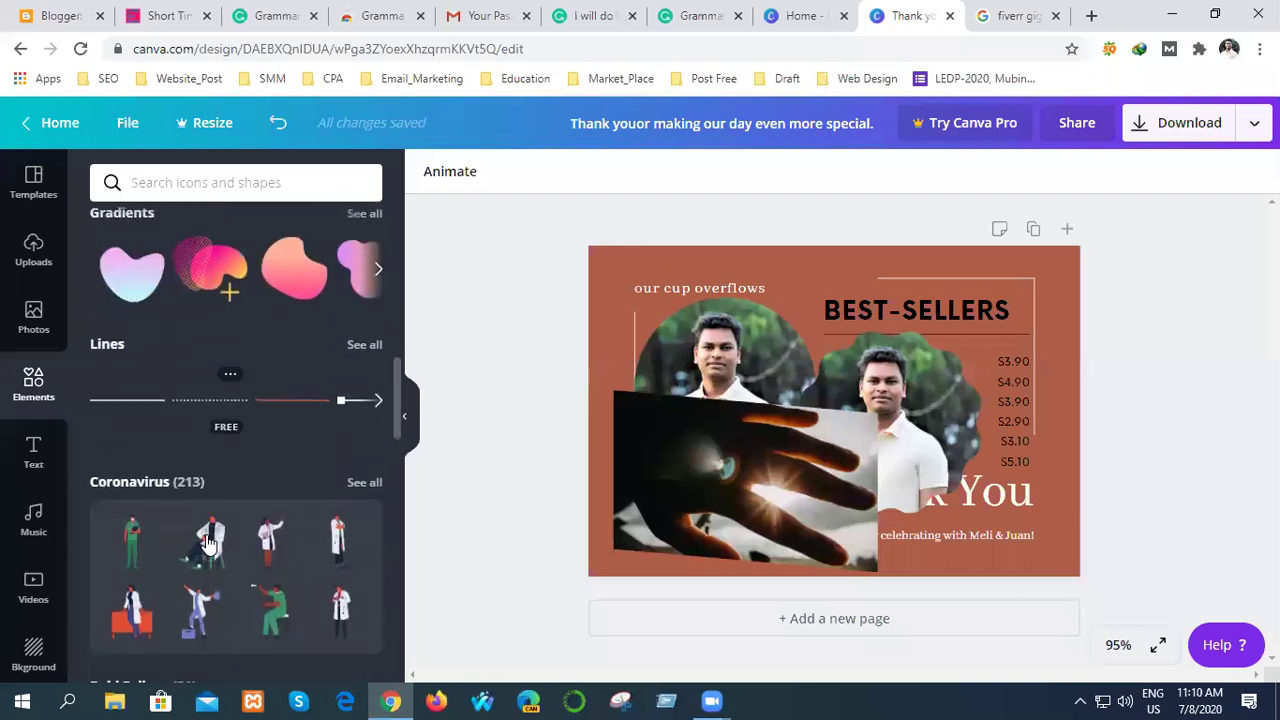
pyautogui.scroll(2, 266, 383)
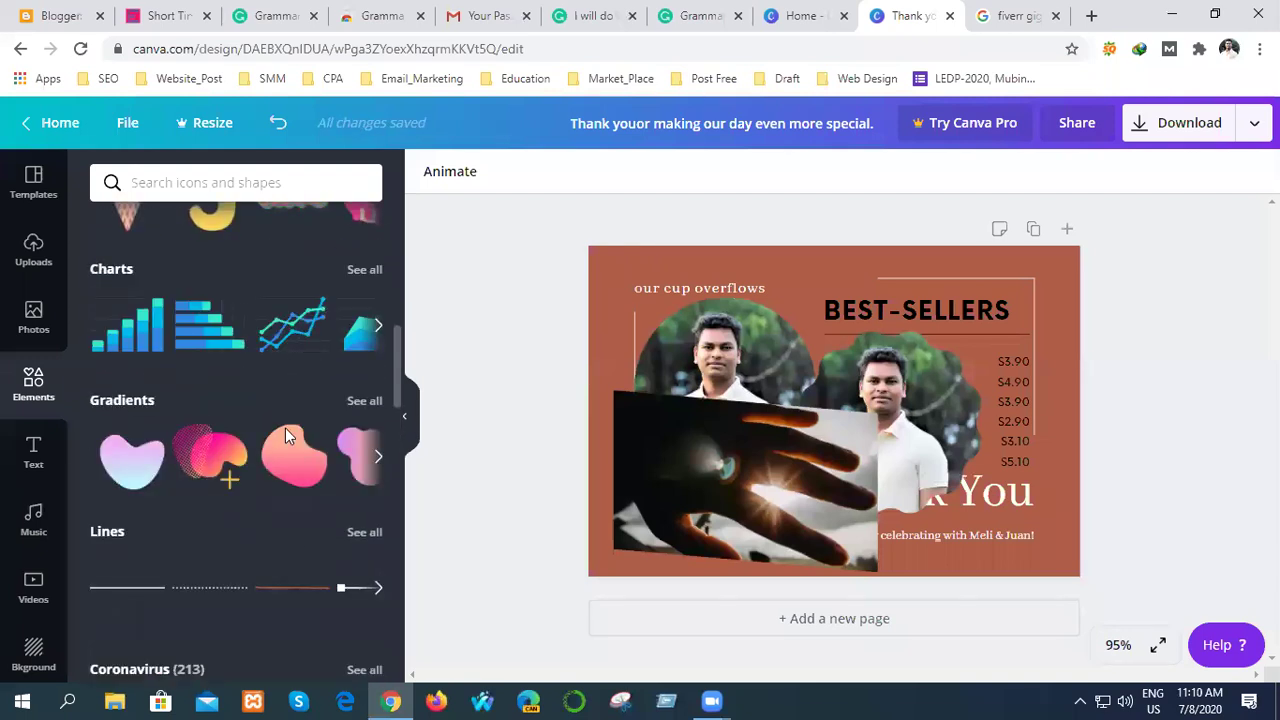
pyautogui.scroll(-3, 285, 430)
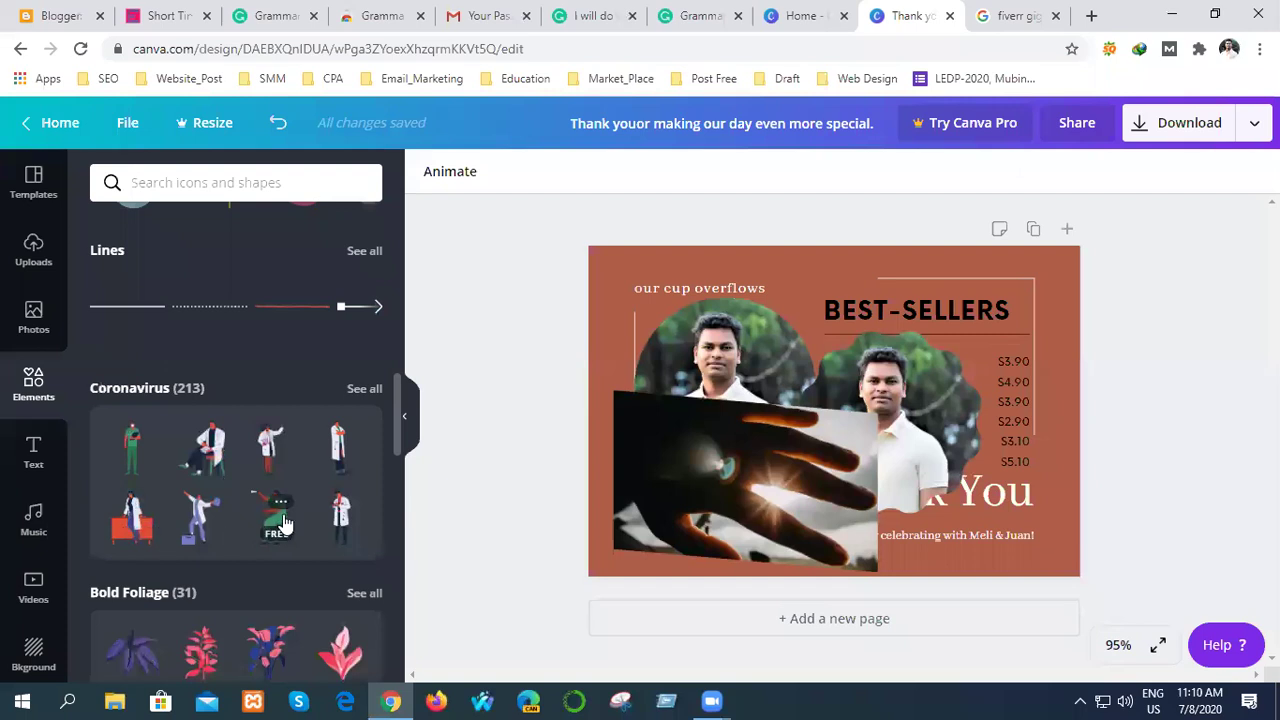
pyautogui.click(280, 527)
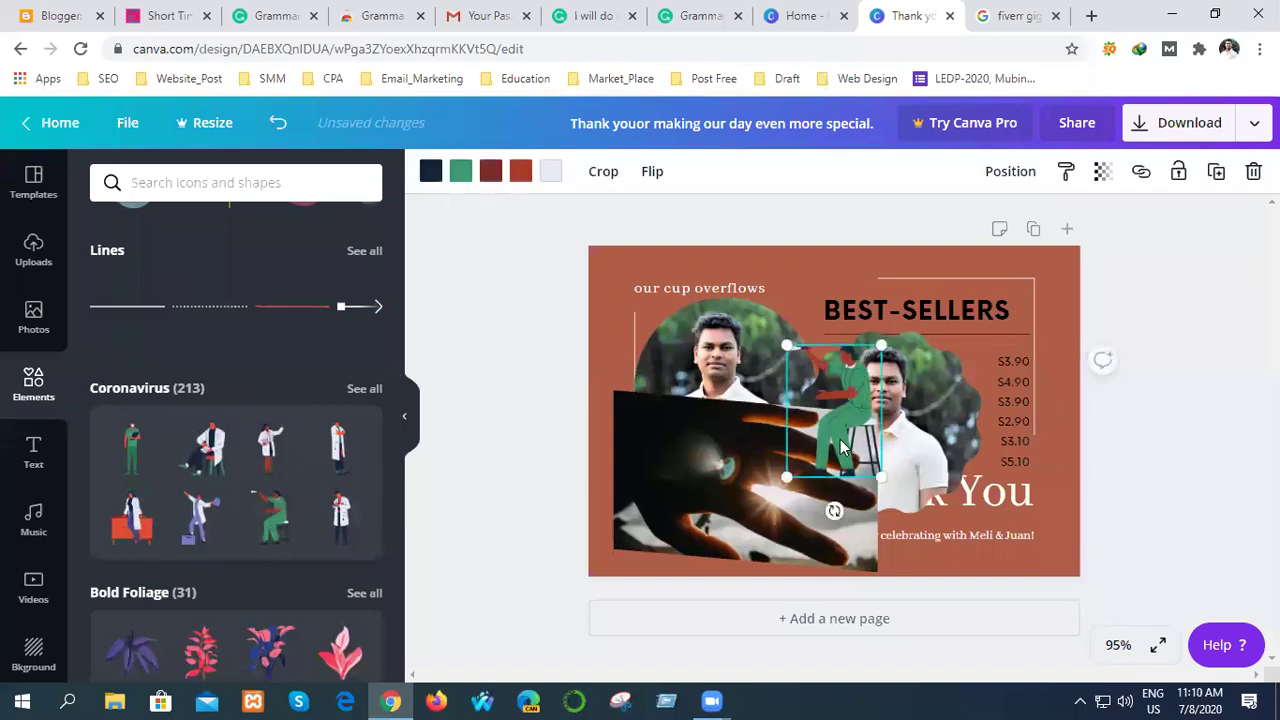
pyautogui.moveTo(840, 439); pyautogui.dragTo(810, 349)
# - Add the red leafy branch from the Bold Foliage collection and place it over the hand photo
pyautogui.scroll(-3, 262, 596)
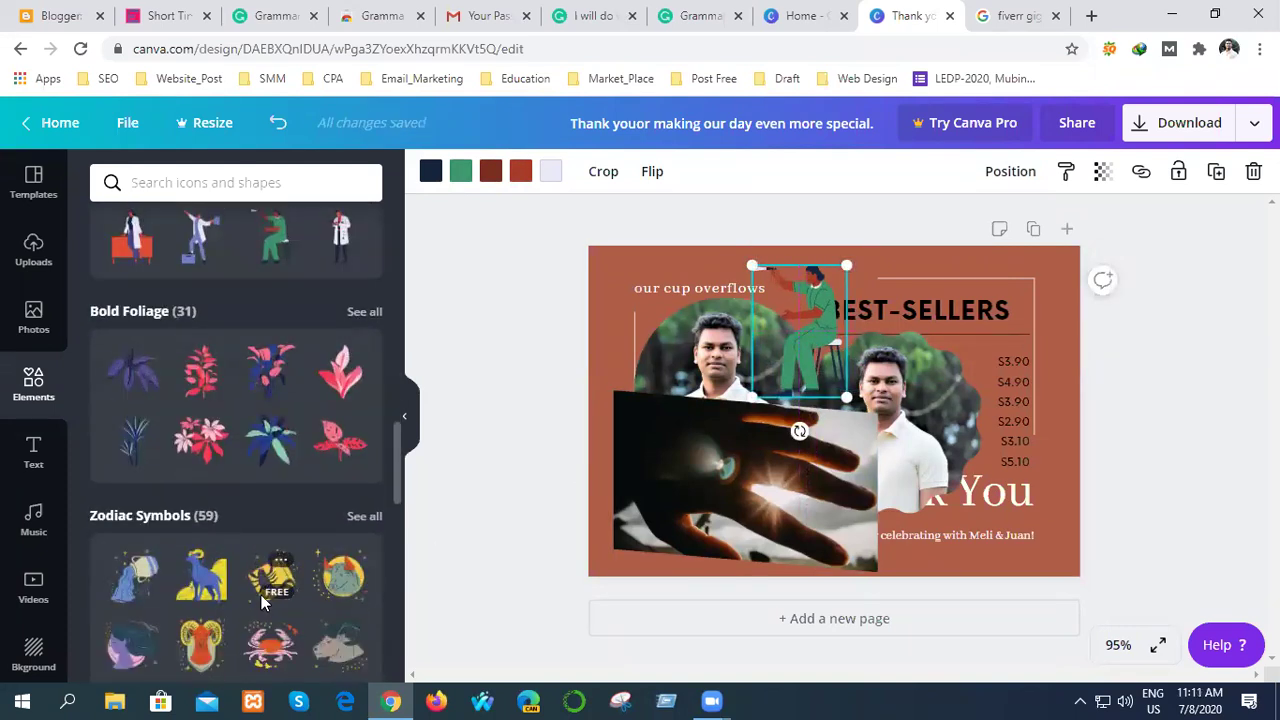
pyautogui.click(210, 385)
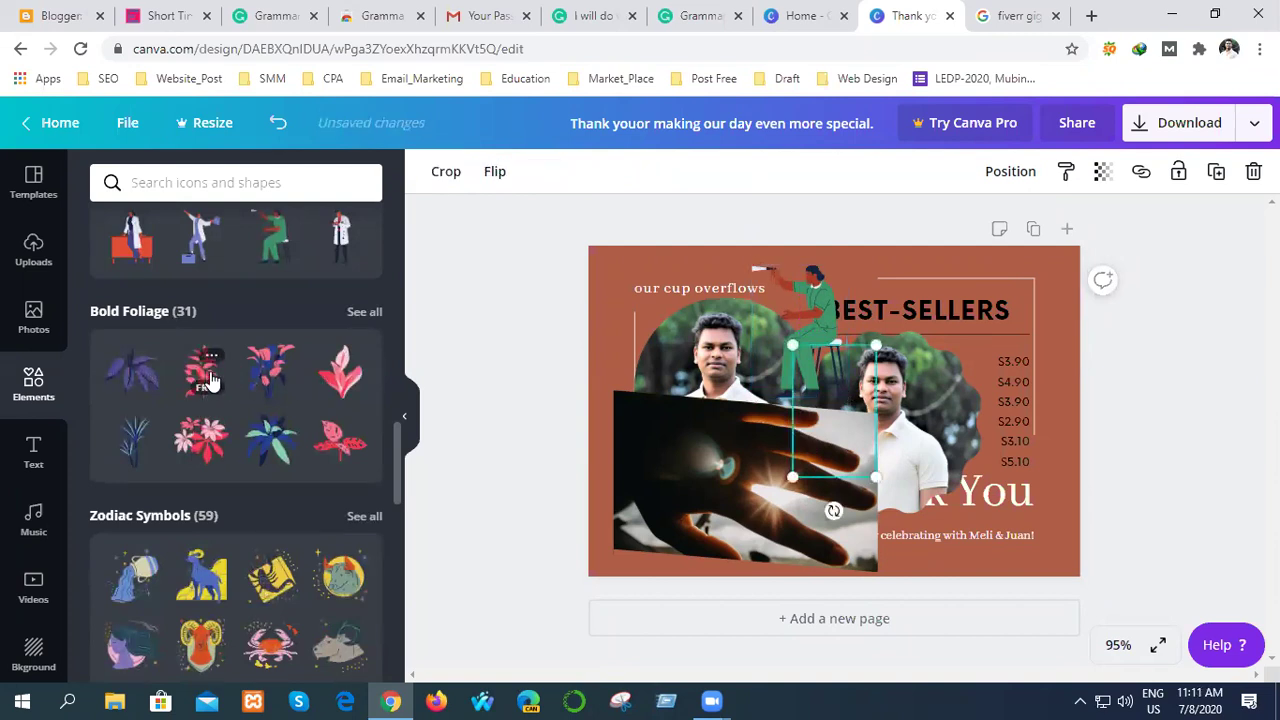
pyautogui.moveTo(828, 410); pyautogui.dragTo(729, 474)
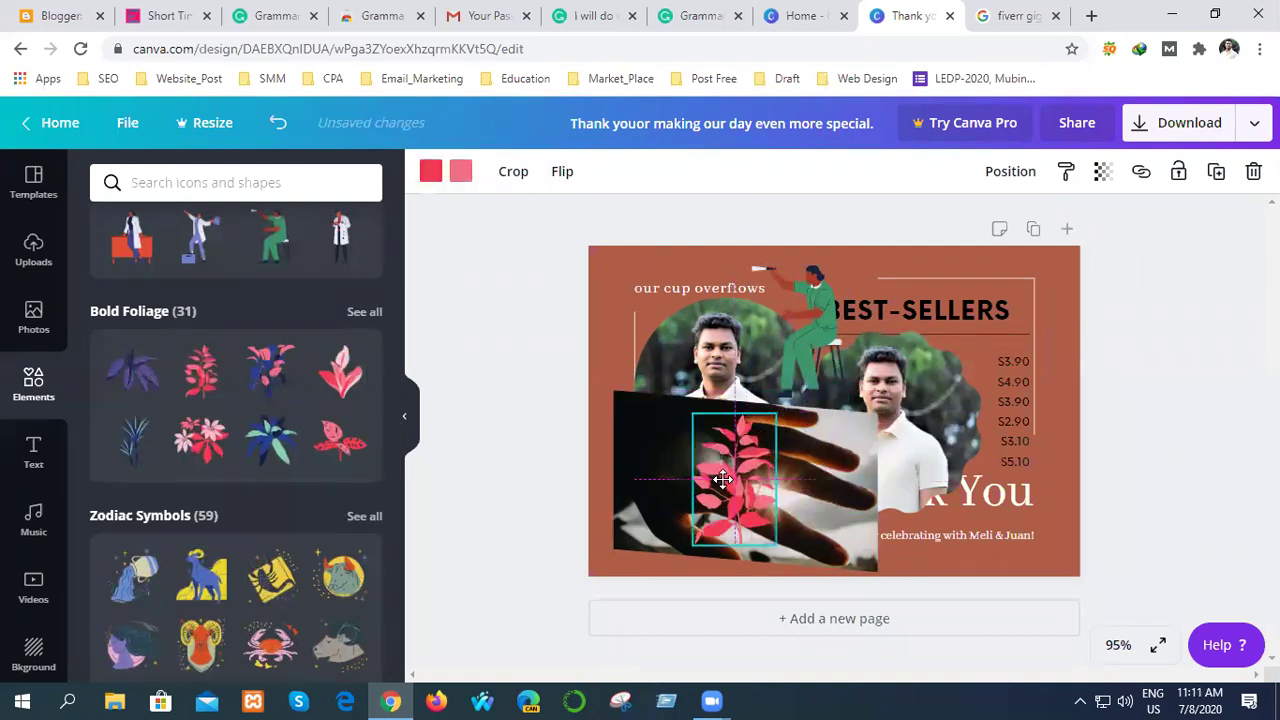
# - Download the card as a PNG and dismiss the Canva Pro offer
pyautogui.click(1190, 128)
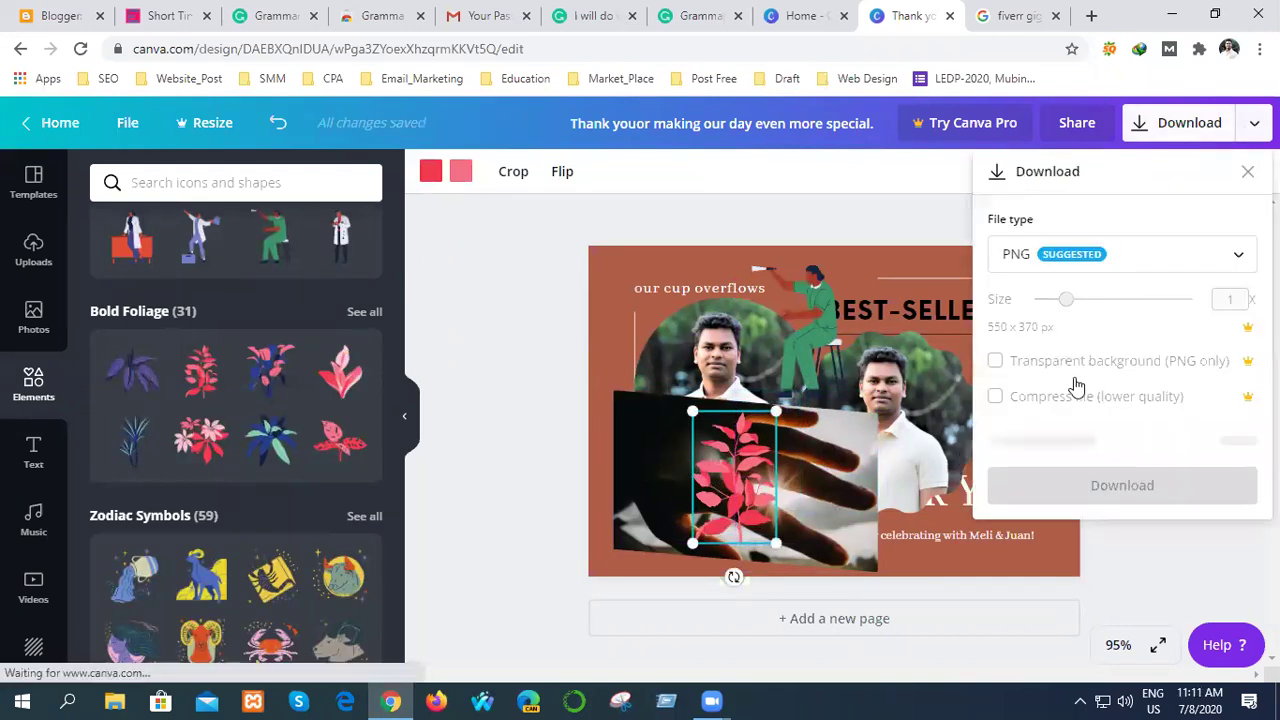
pyautogui.click(1114, 452)
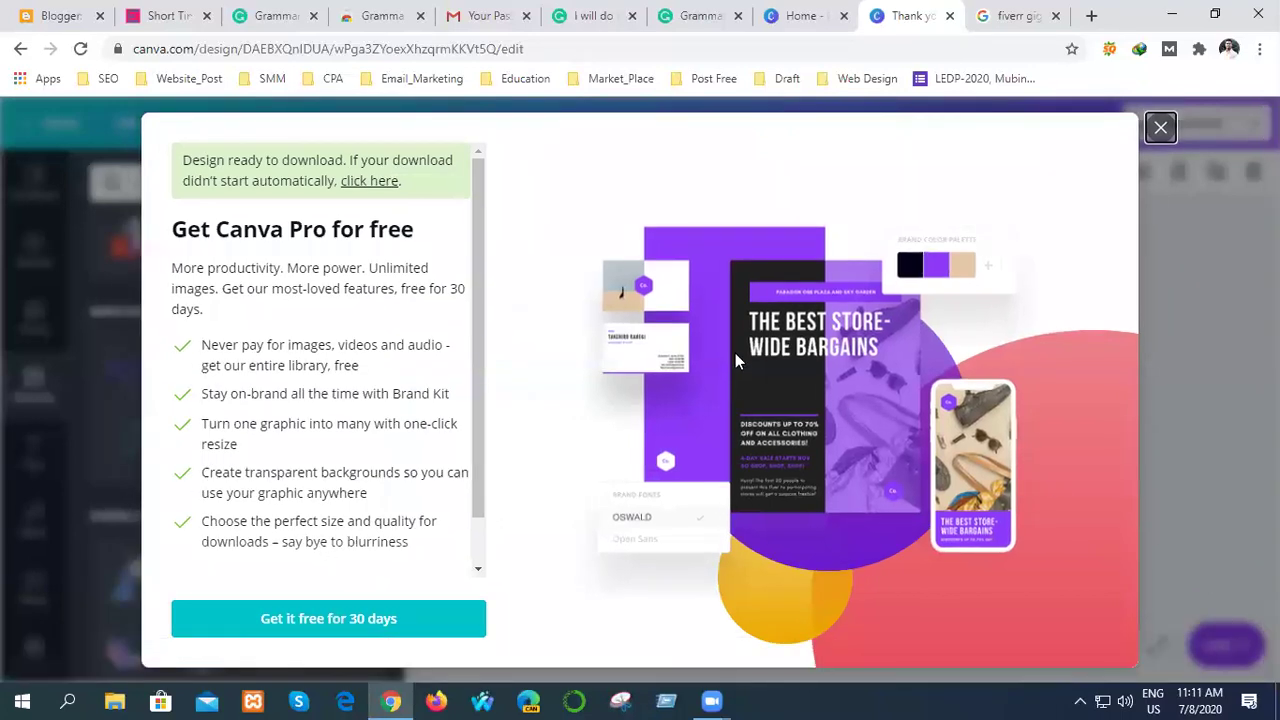
pyautogui.click(1161, 128)
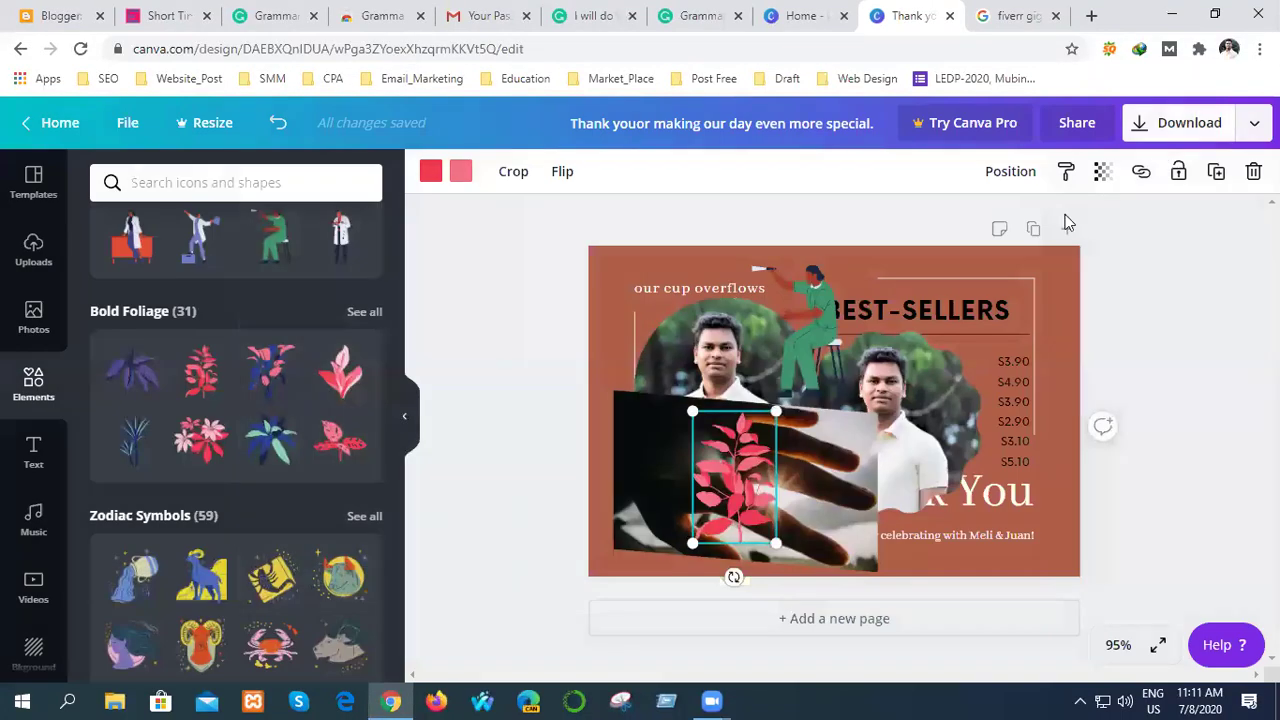
pyautogui.click(506, 461)
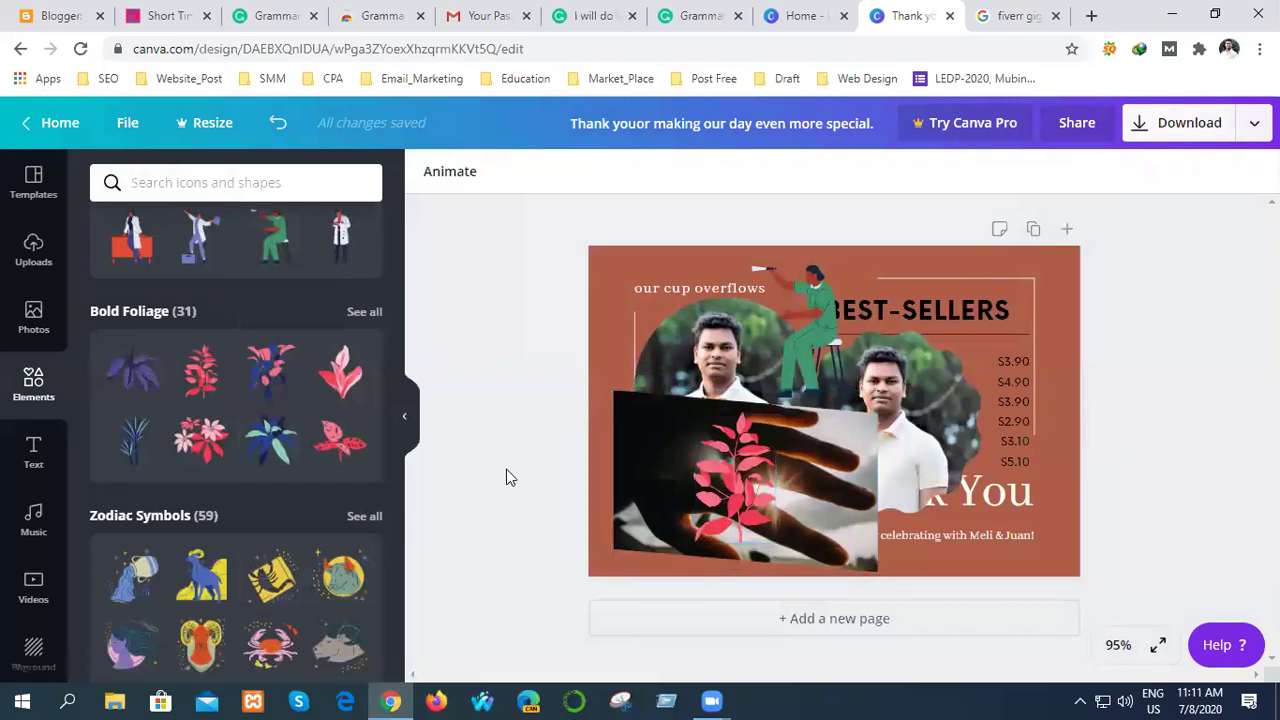
# - Collapse the side panel in the thank-you card editor and close the design's tab
pyautogui.click(34, 250)
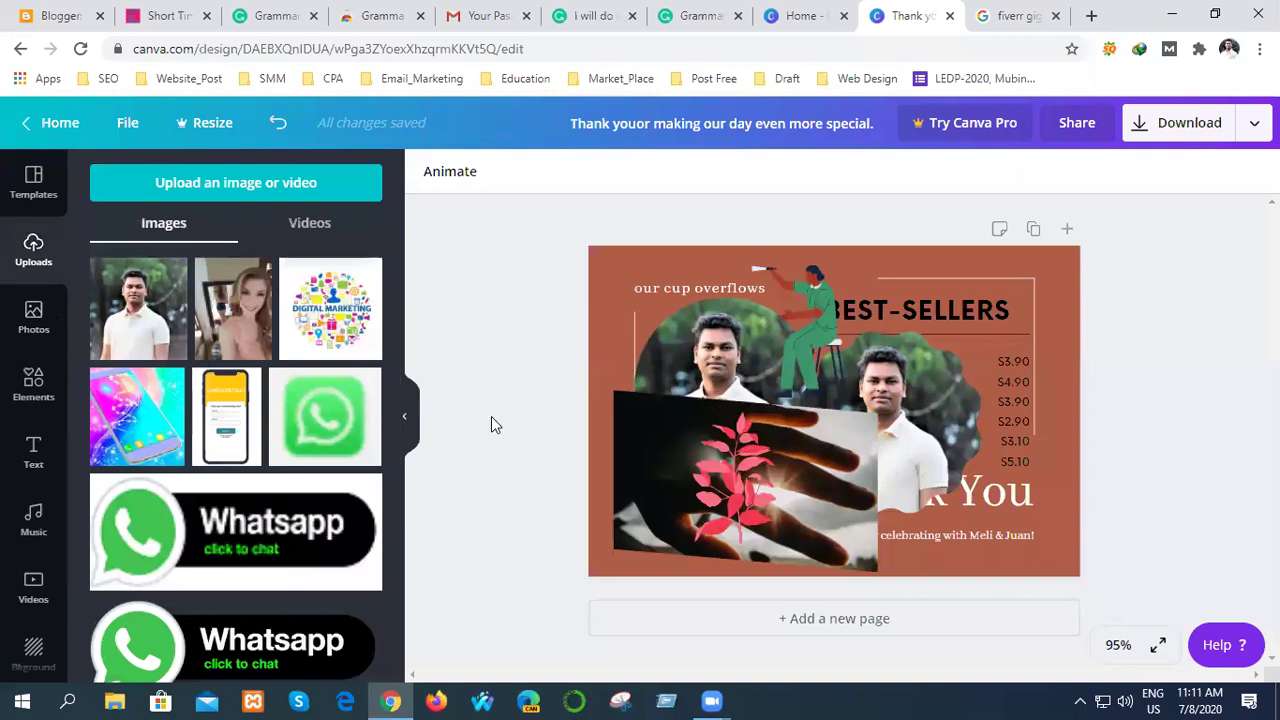
pyautogui.click(406, 420)
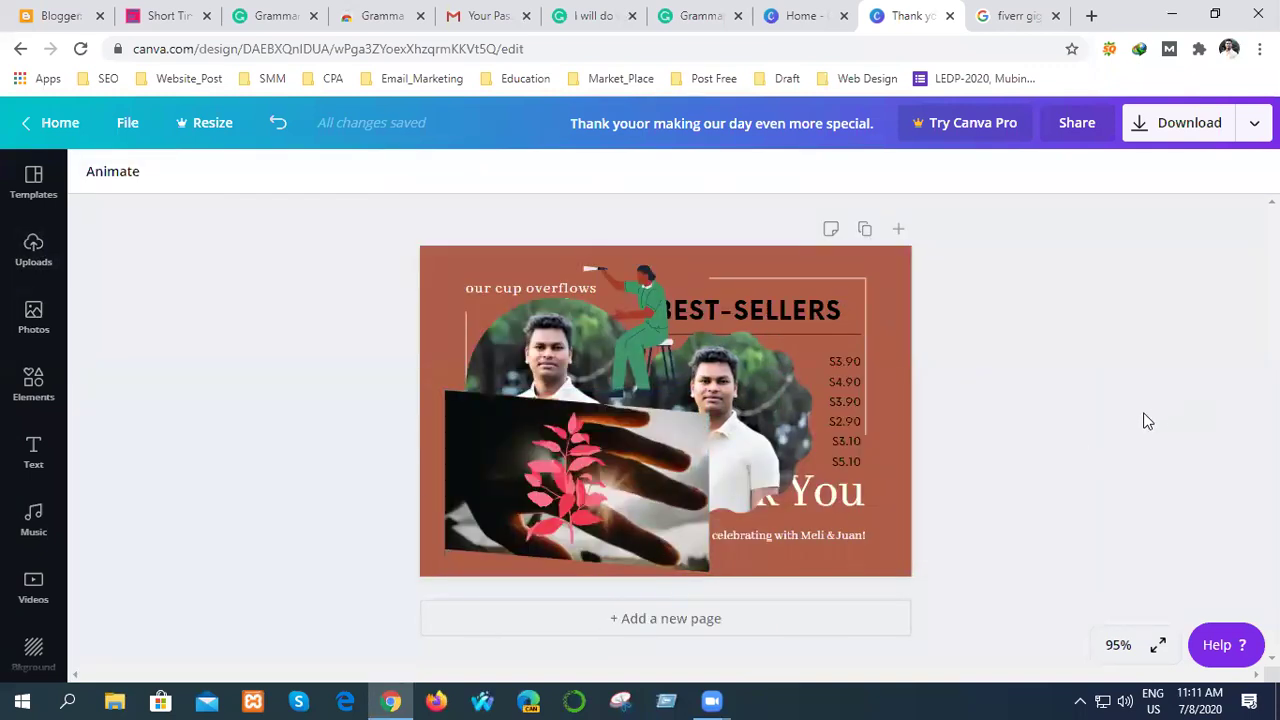
pyautogui.click(950, 16)
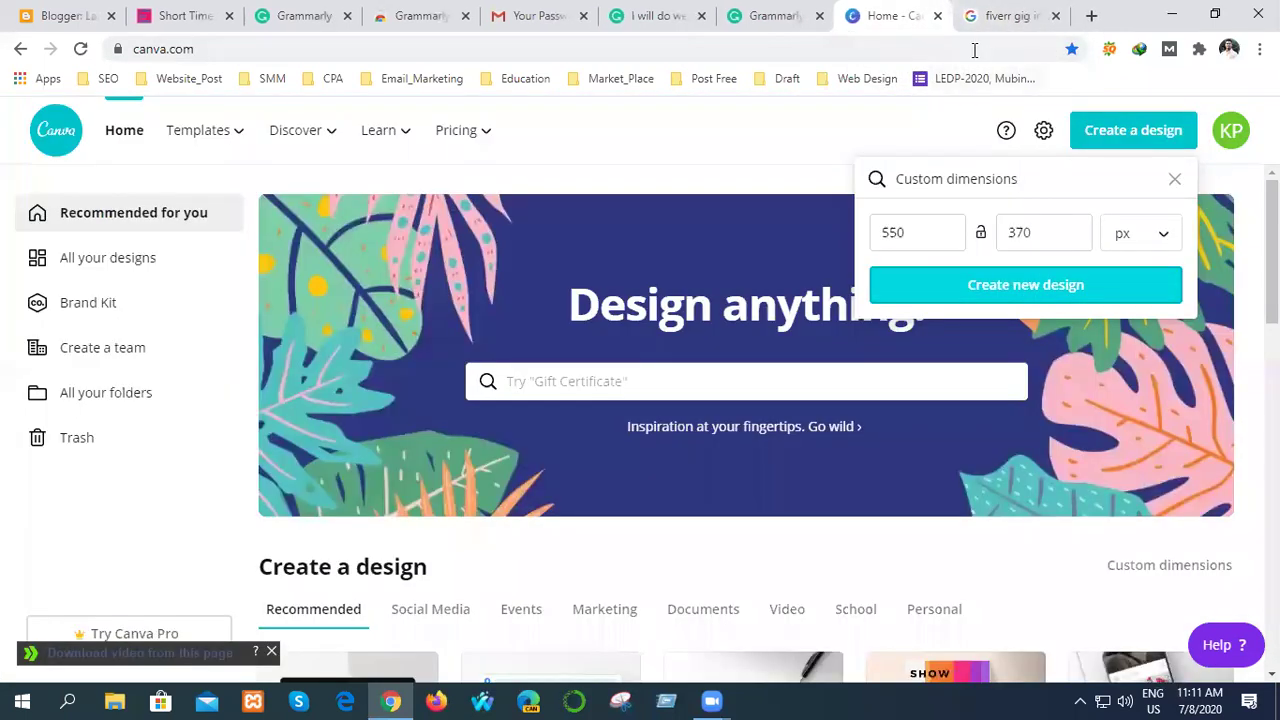
# - Look over the Brand Kit page and open the list of all designs
pyautogui.click(179, 529)
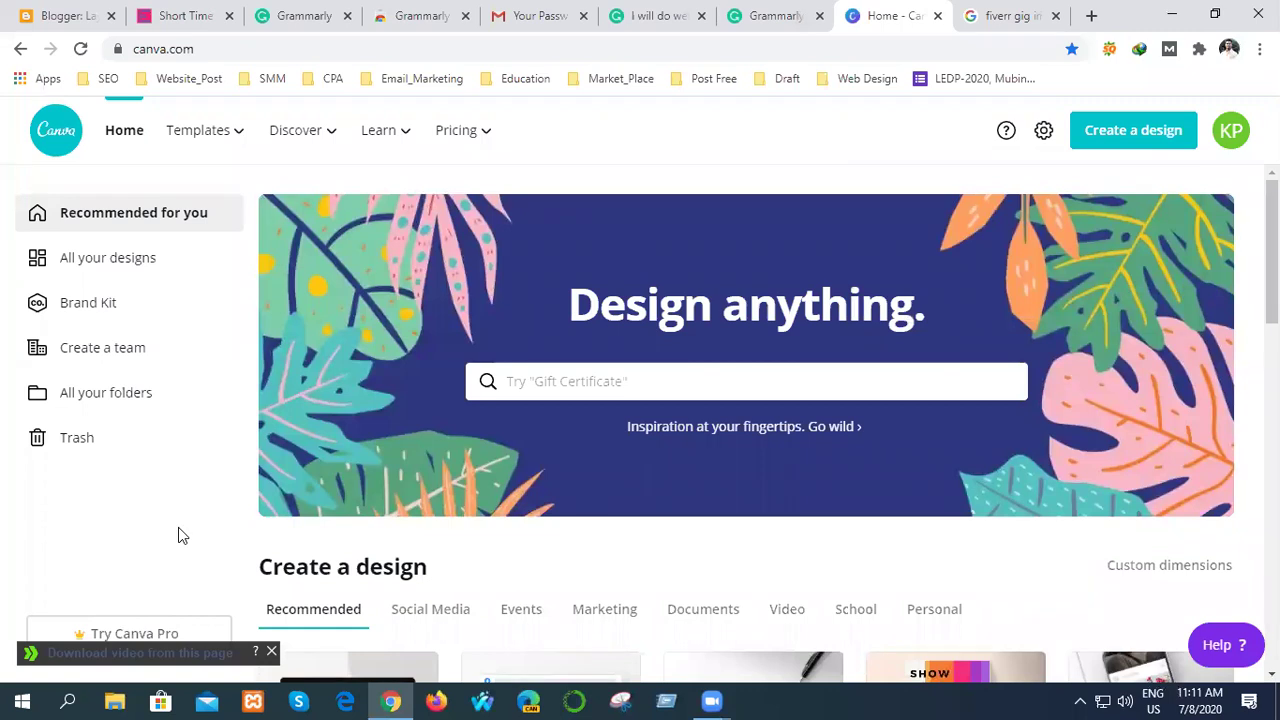
pyautogui.click(88, 306)
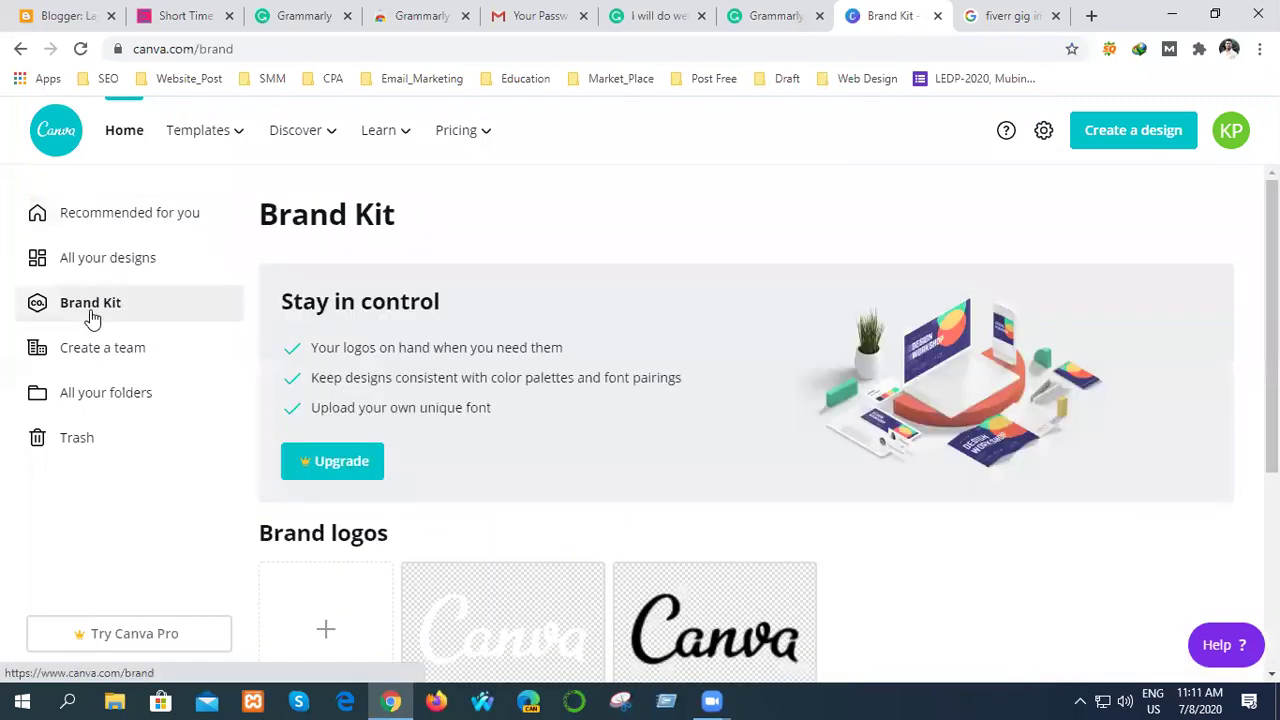
pyautogui.scroll(-2, 632, 548)
pyautogui.scroll(2, 580, 574)
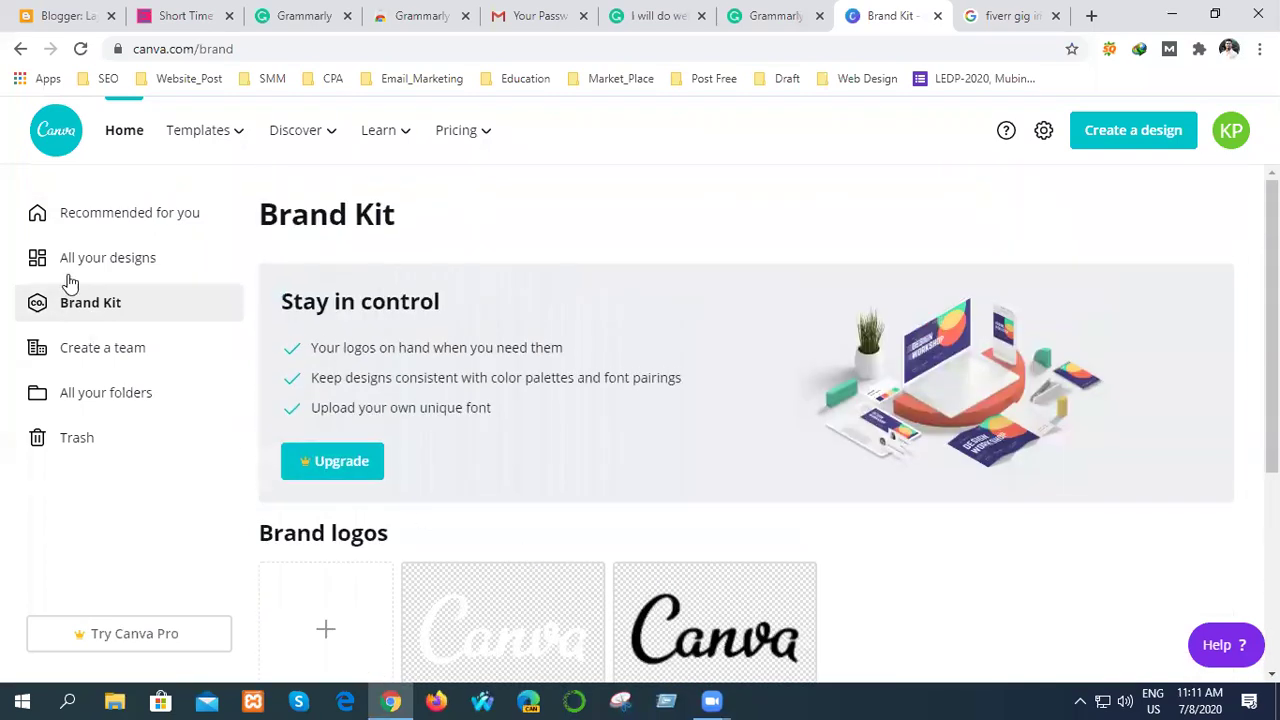
pyautogui.click(108, 257)
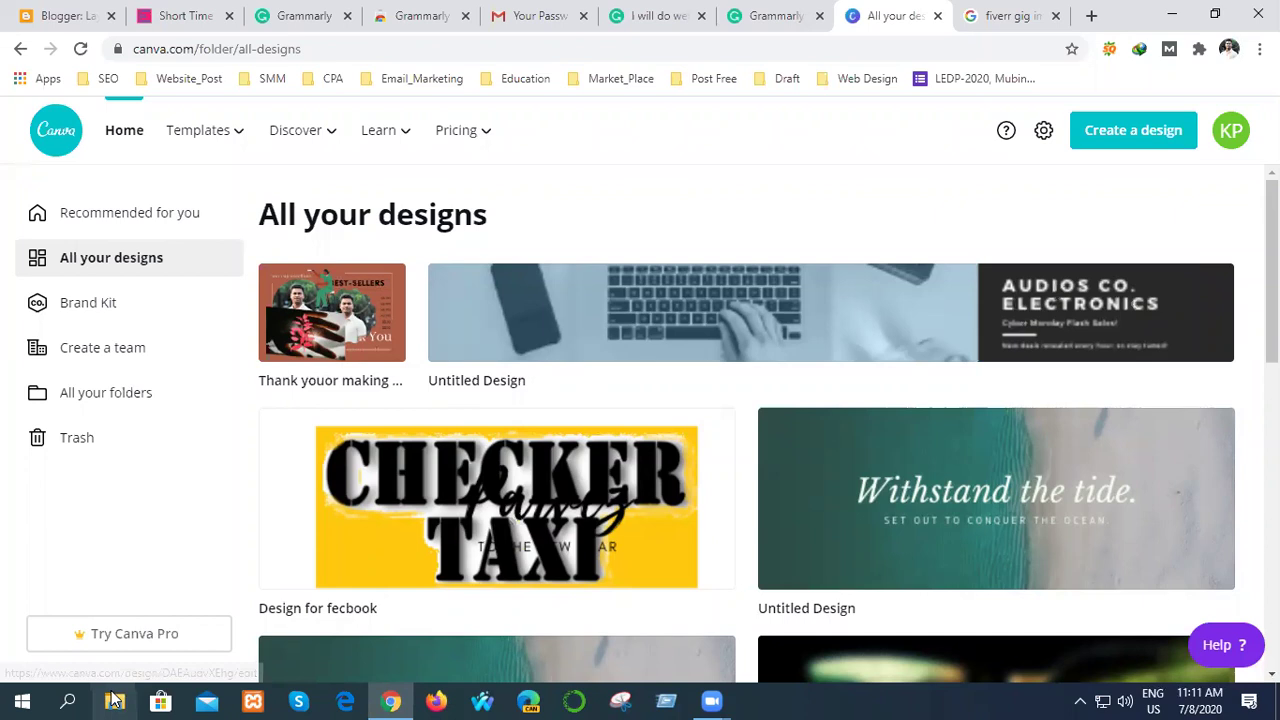
# - Switch to File Explorer and view the thank-you card PNG in the Downloads folder, closing the image and the folder
pyautogui.click(1172, 15)
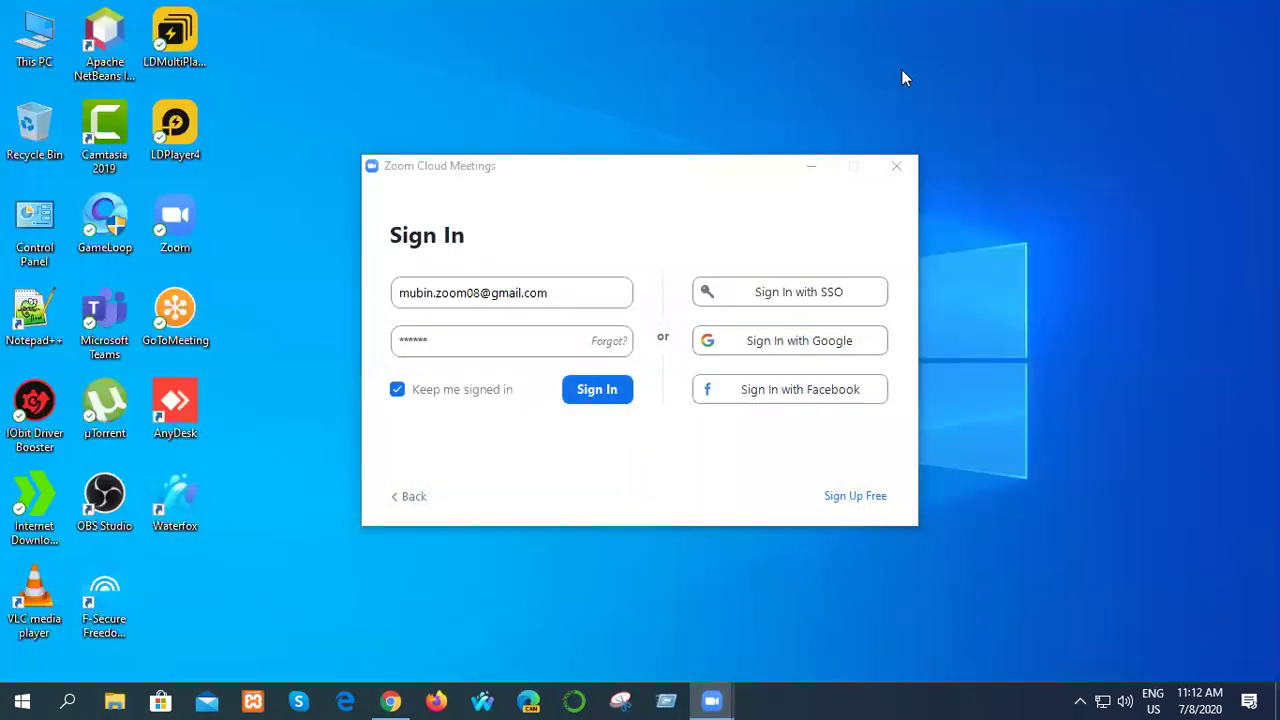
pyautogui.doubleClick(34, 35)
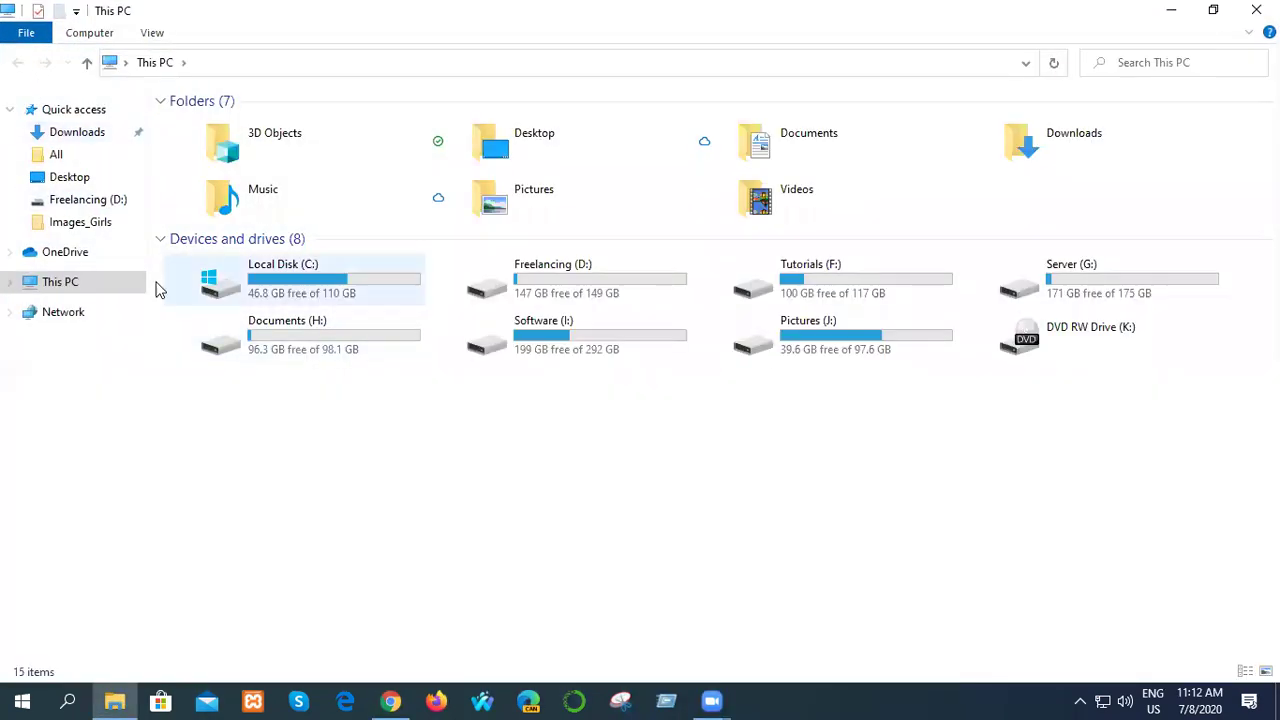
pyautogui.click(70, 200)
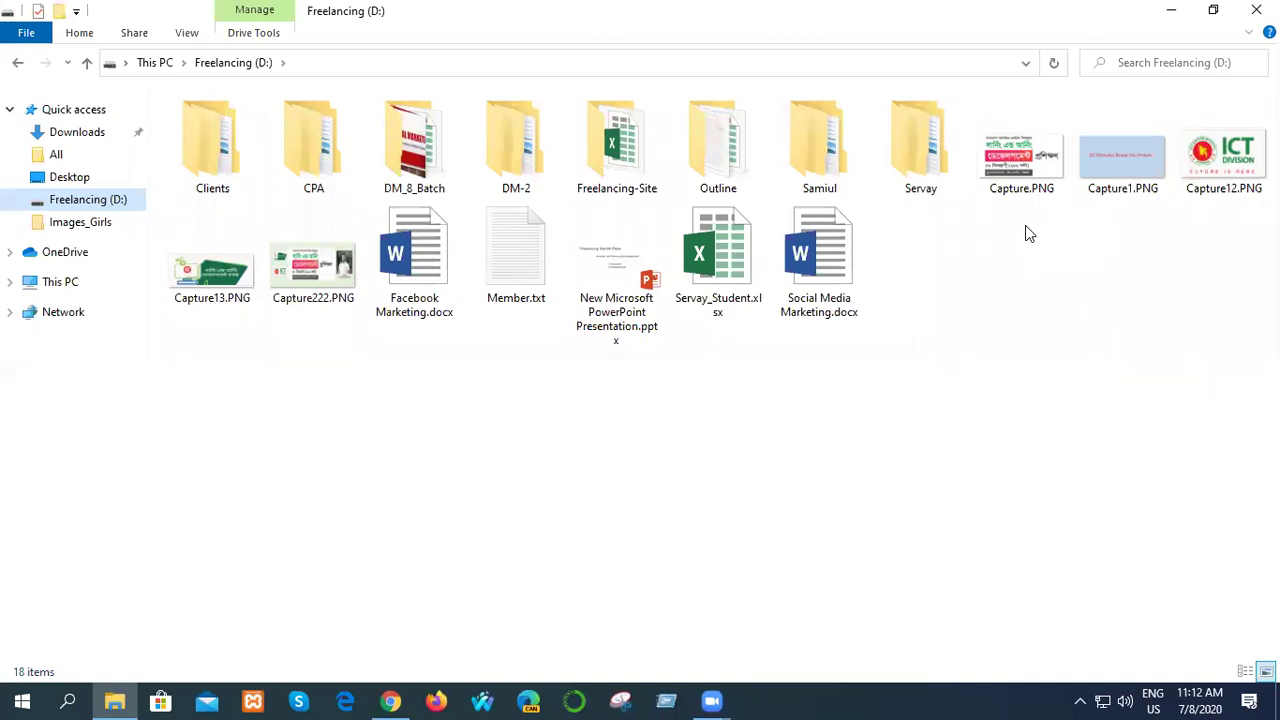
pyautogui.click(78, 135)
pyautogui.doubleClick(219, 238)
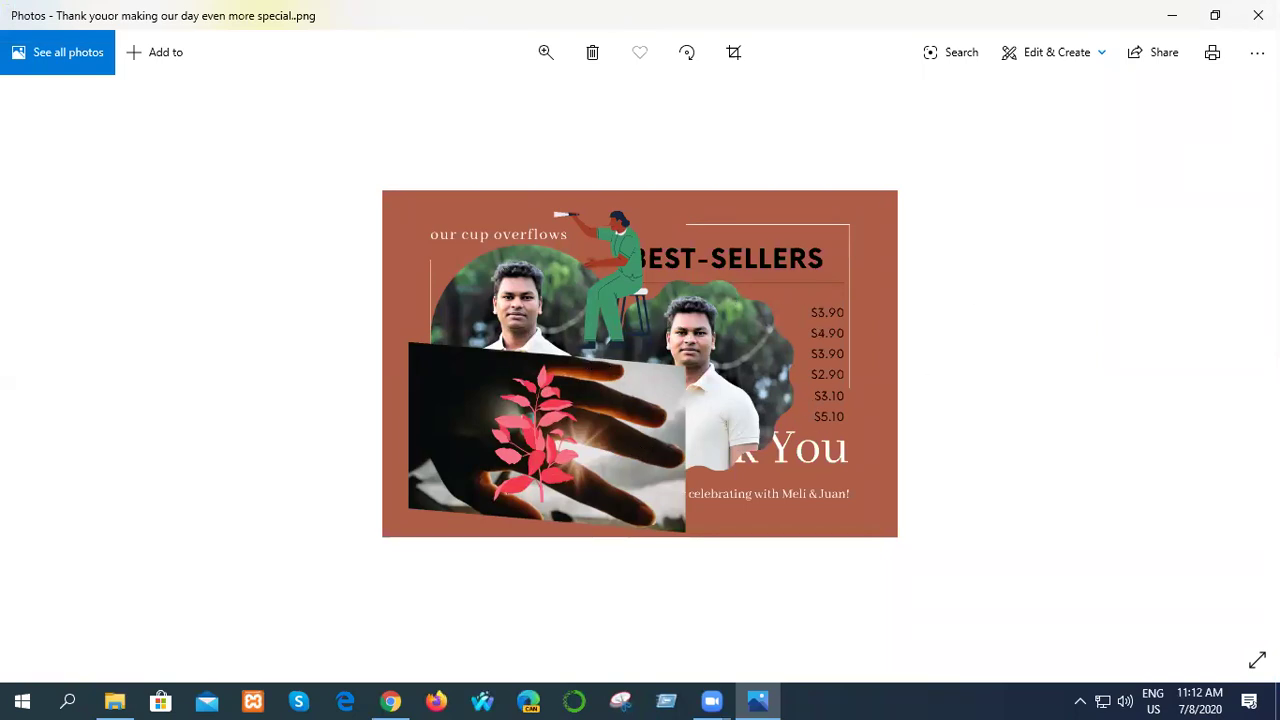
pyautogui.click(1258, 15)
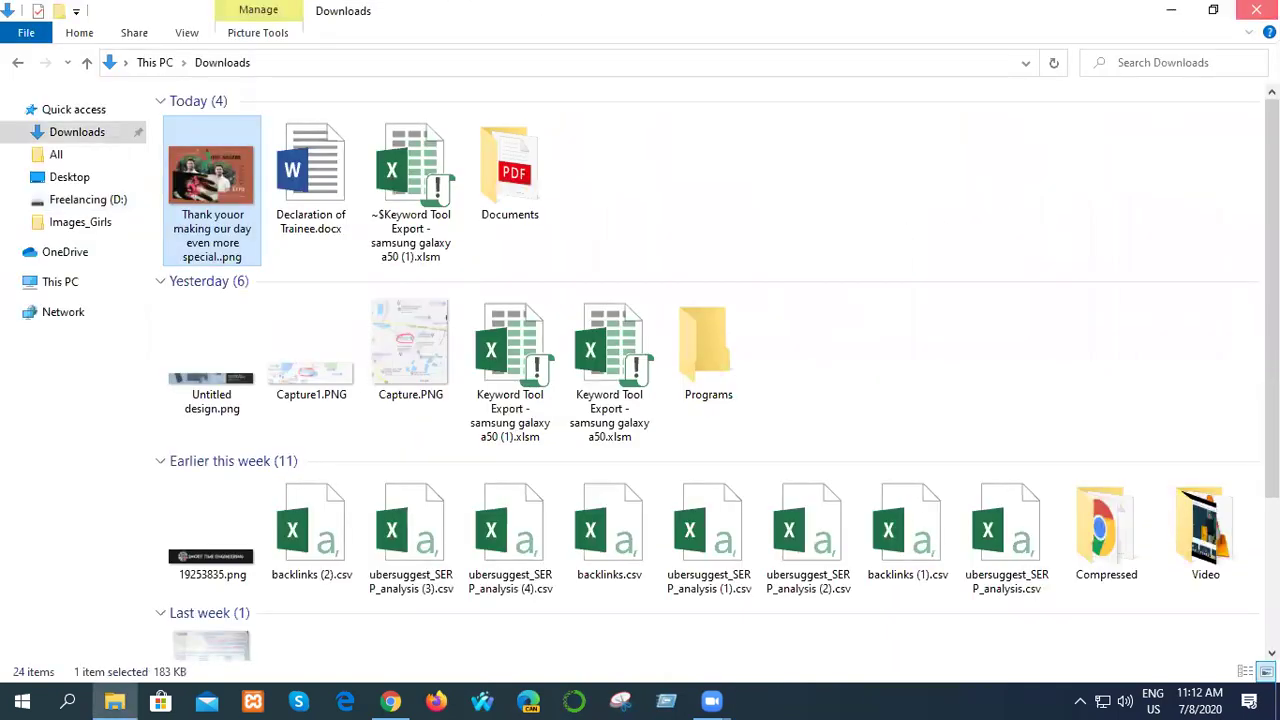
pyautogui.click(1256, 10)
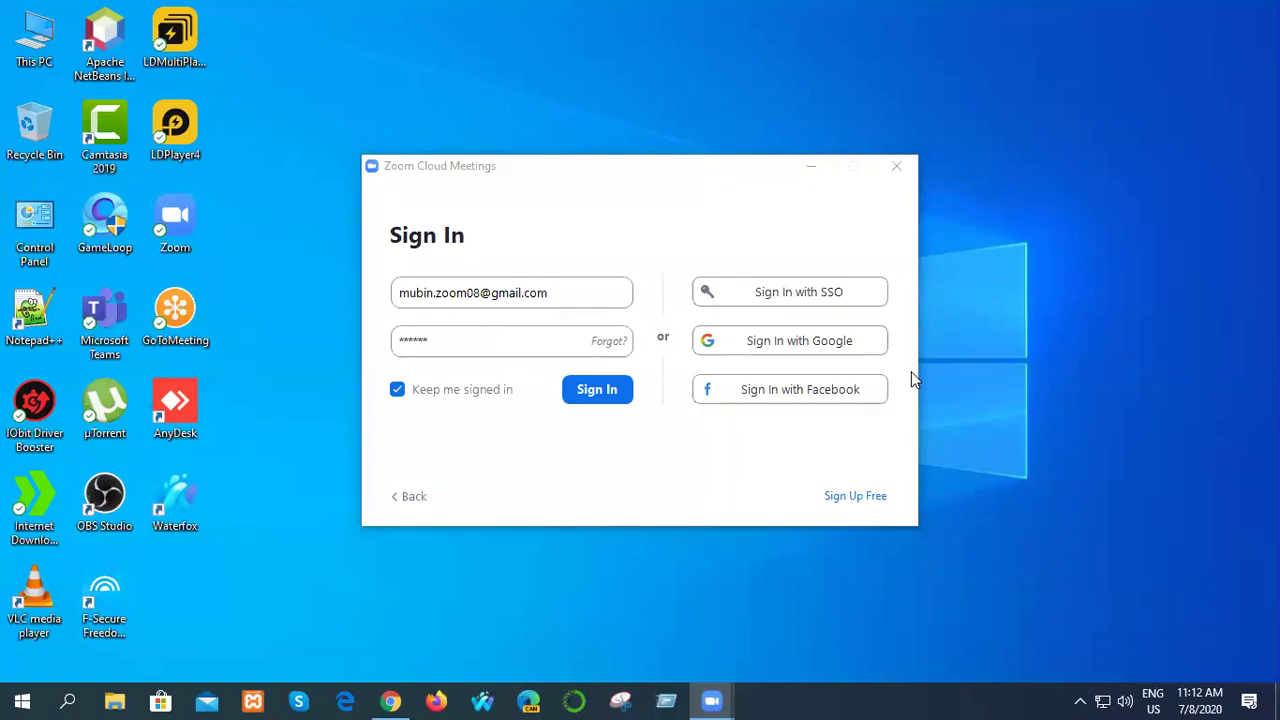
# - Minimize the Zoom sign-in window and switch to the Chrome window with the Canva designs
pyautogui.click(835, 408)
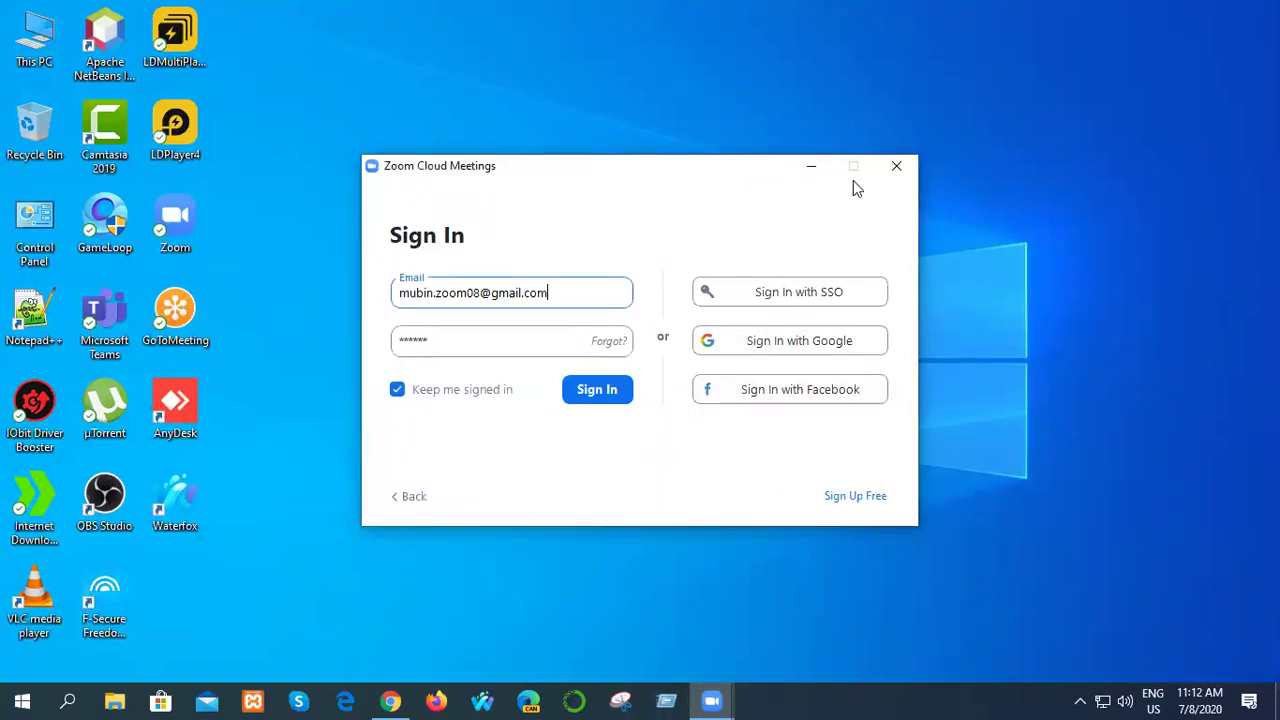
pyautogui.click(810, 170)
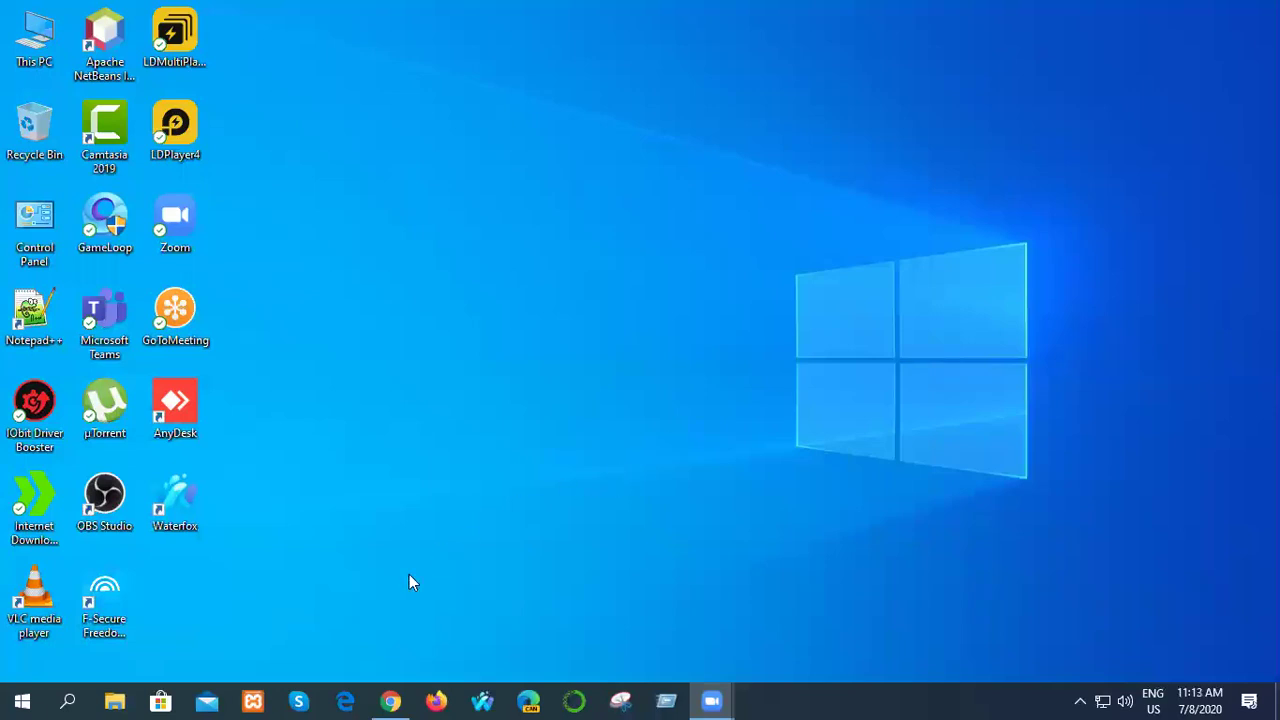
pyautogui.click(390, 700)
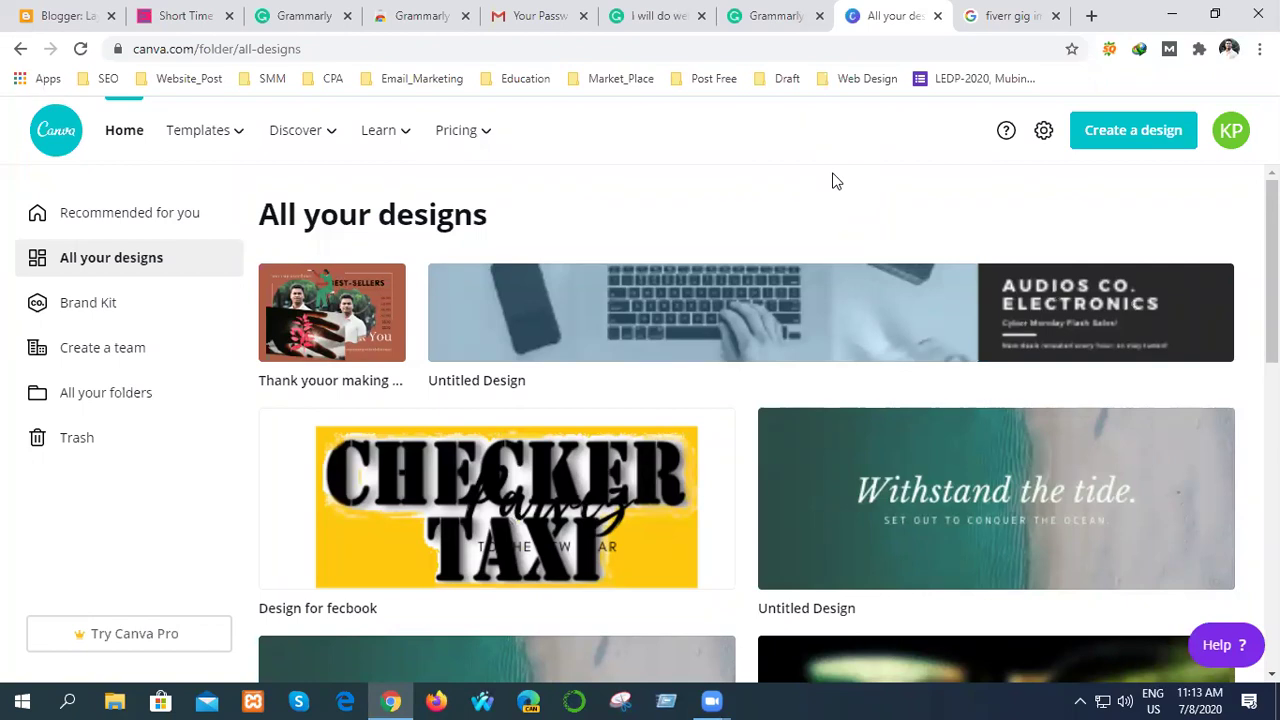
# - View the downloaded thank-you card image from the Downloads folder once more, close both windows and refresh the desktop
pyautogui.click(1170, 15)
pyautogui.doubleClick(17, 57)
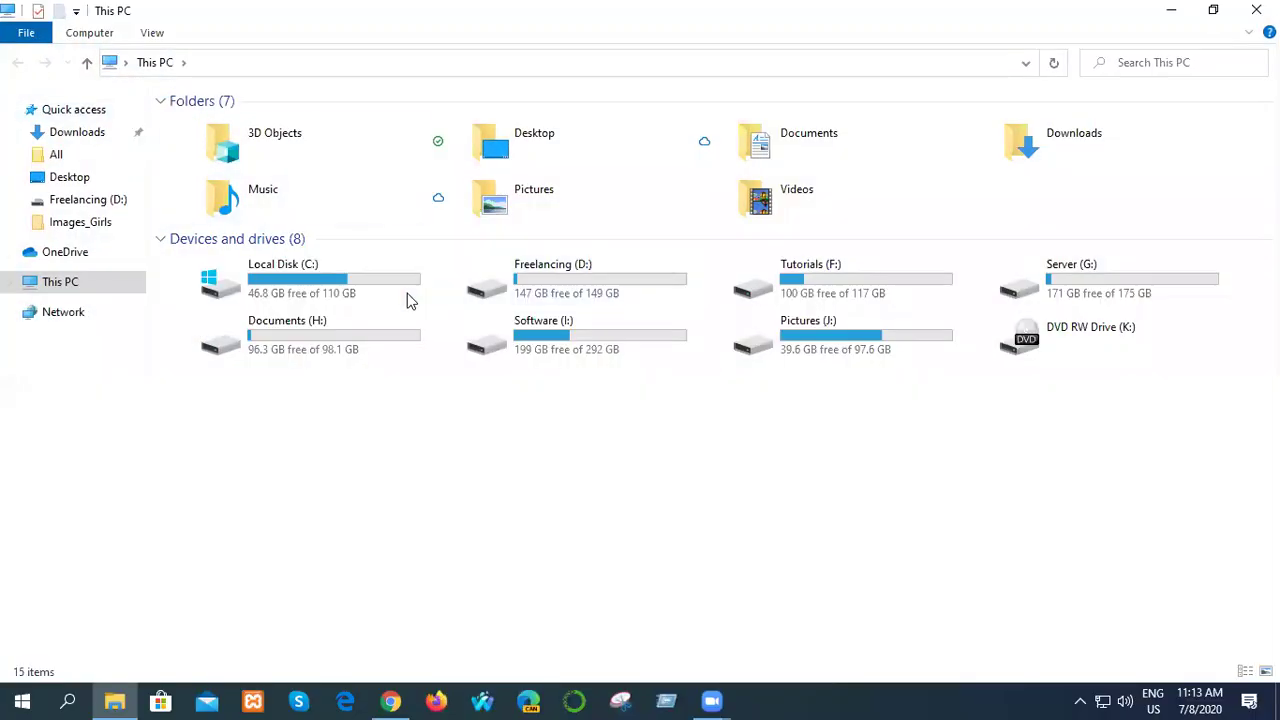
pyautogui.click(89, 138)
pyautogui.doubleClick(212, 189)
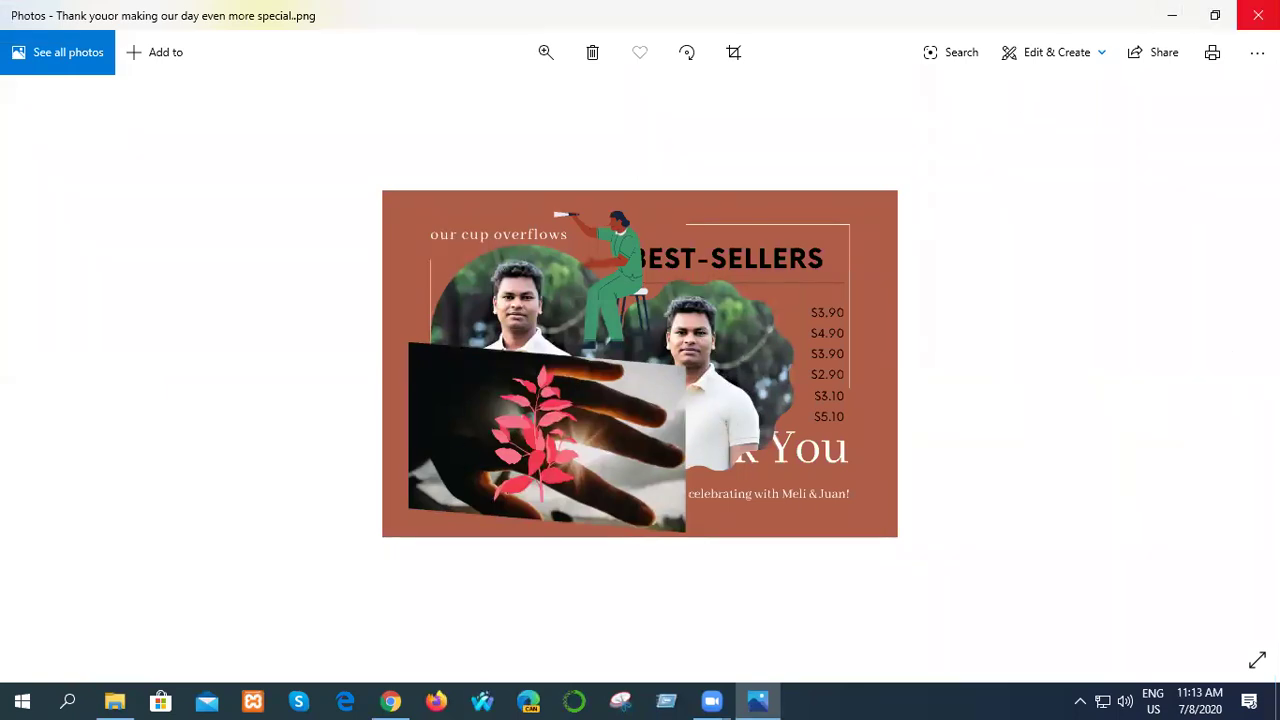
pyautogui.click(1257, 15)
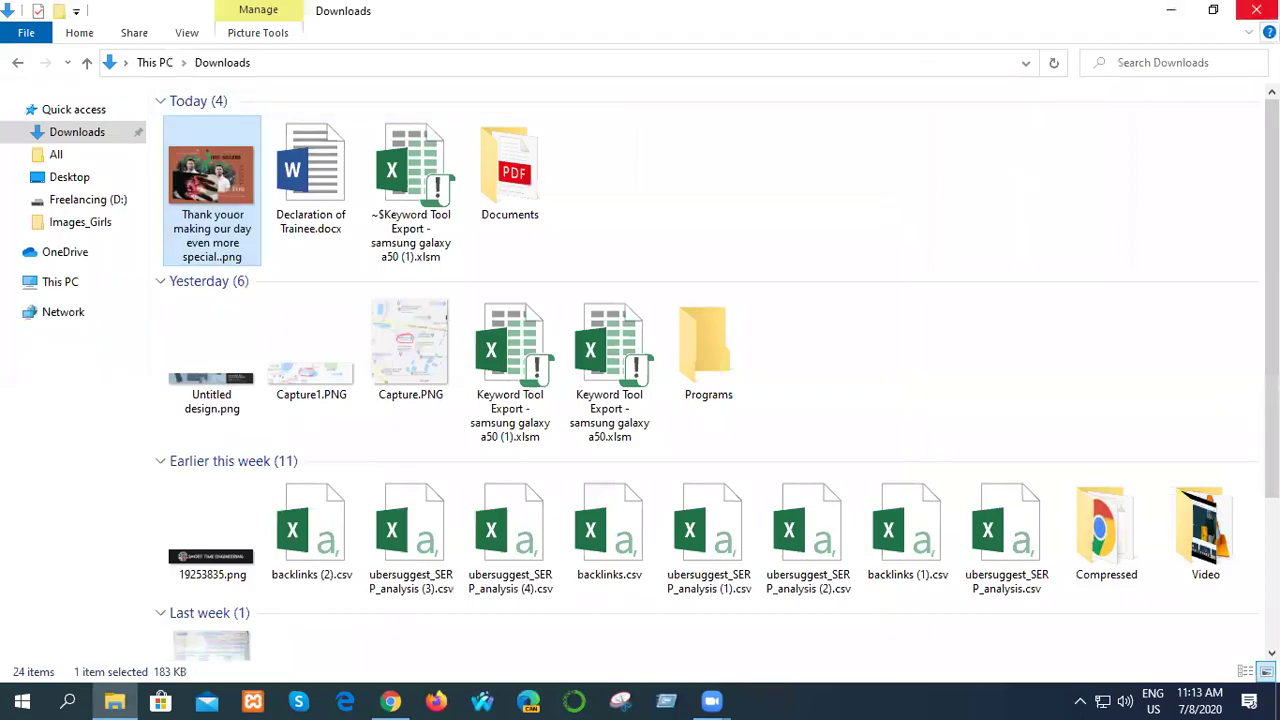
pyautogui.click(1257, 10)
pyautogui.rightClick(437, 106)
pyautogui.click(488, 160)
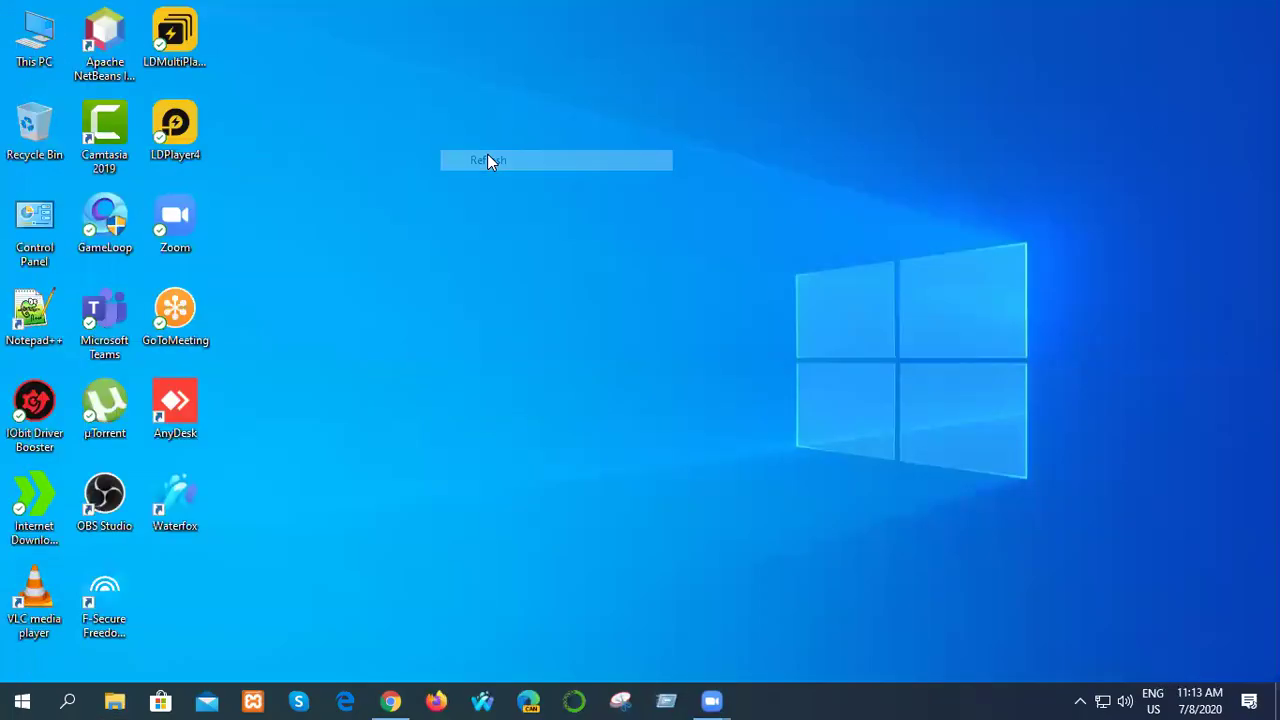
# - Return to Chrome and look through the designs on the All your designs page
pyautogui.click(391, 701)
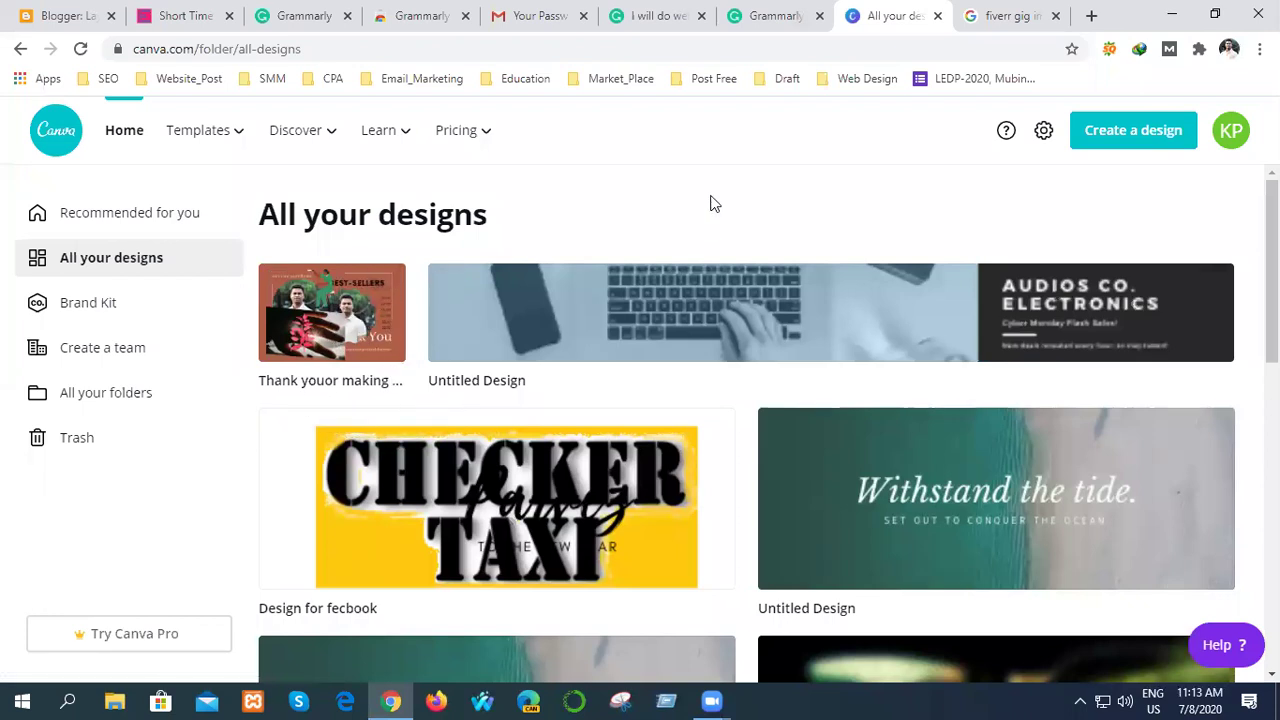
pyautogui.moveTo(170, 133)
pyautogui.scroll(-8, 737, 349)
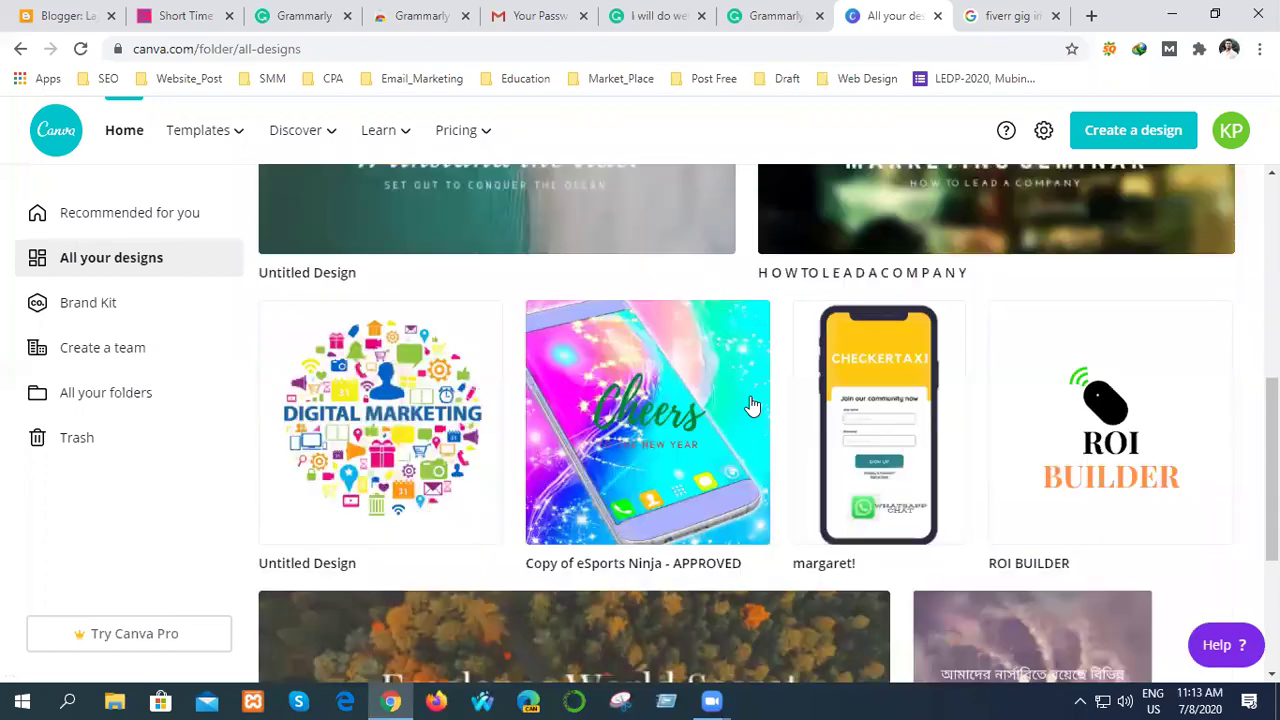
pyautogui.scroll(7, 700, 446)
pyautogui.scroll(2, 697, 446)
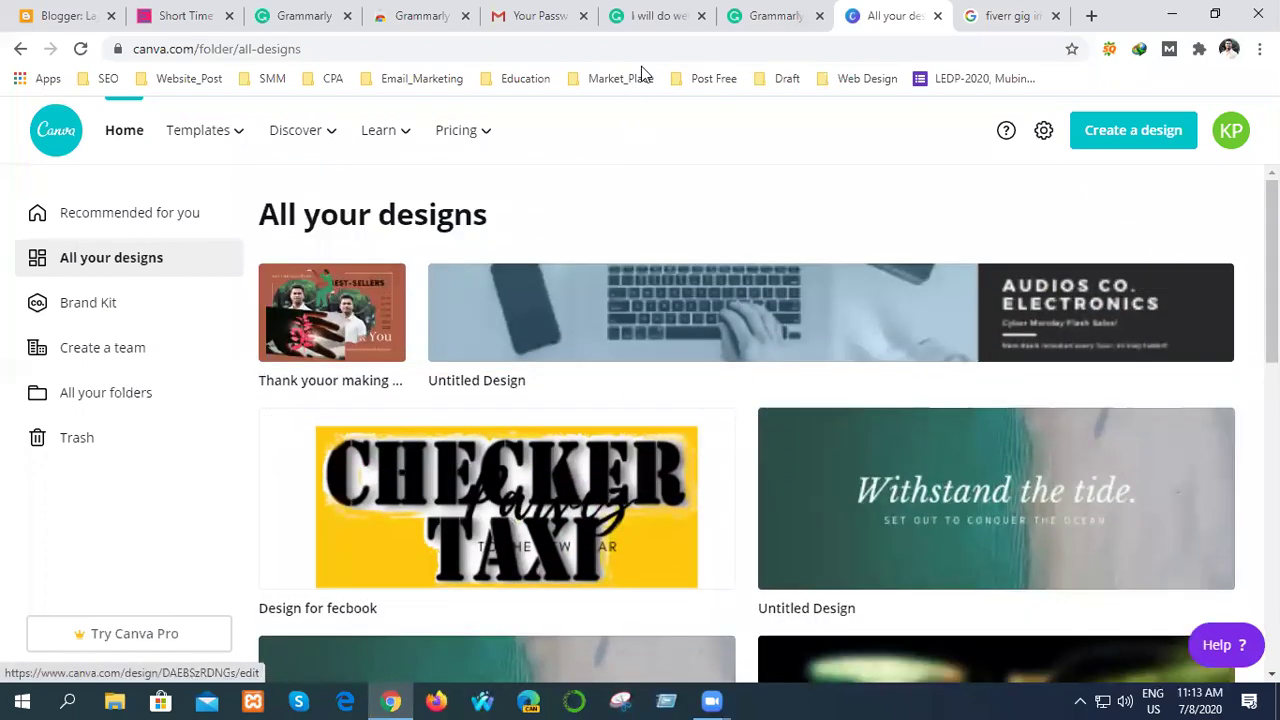
# - Switch to Grammarly and examine the checked text of the website design and development gig
pyautogui.click(766, 15)
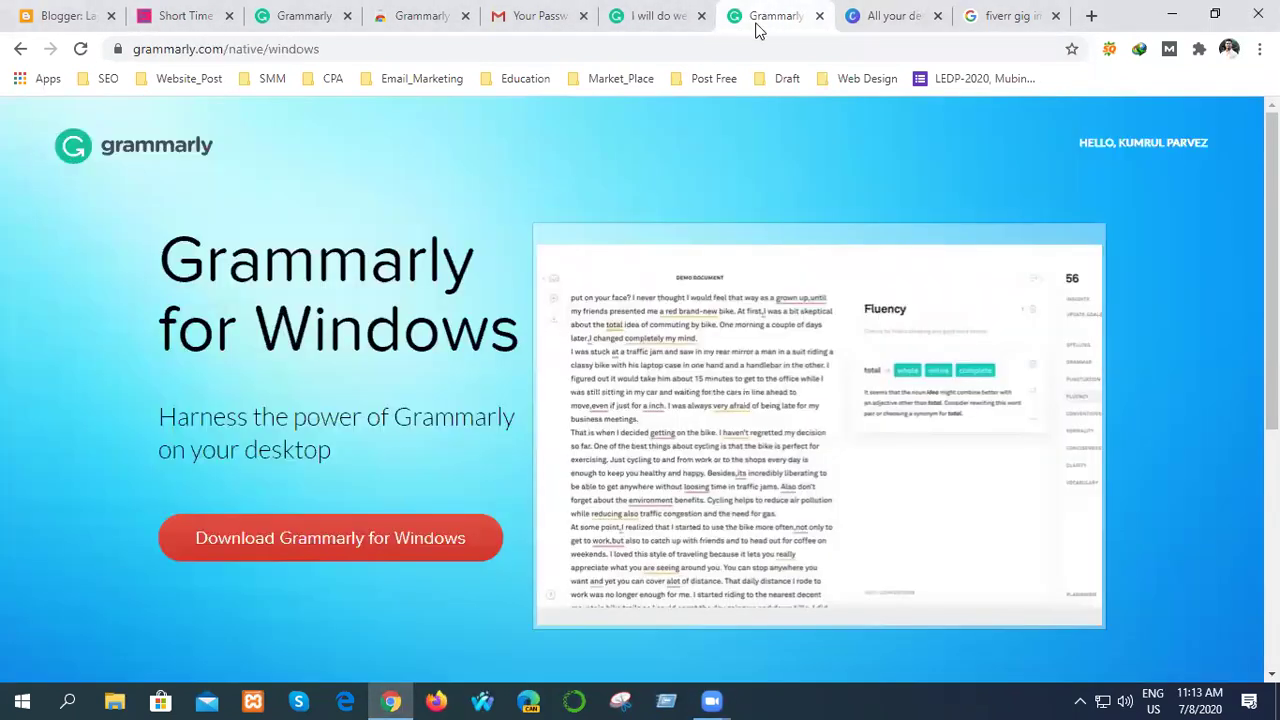
pyautogui.click(656, 16)
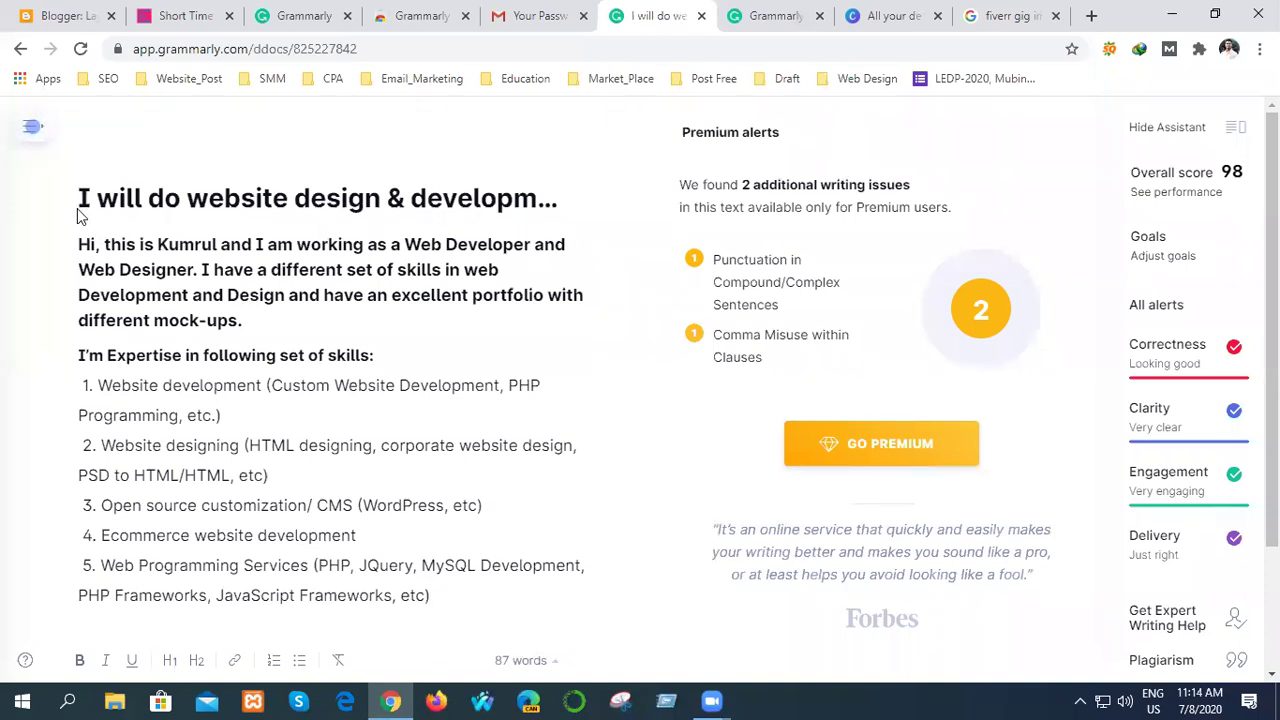
pyautogui.moveTo(80, 198); pyautogui.dragTo(288, 198)
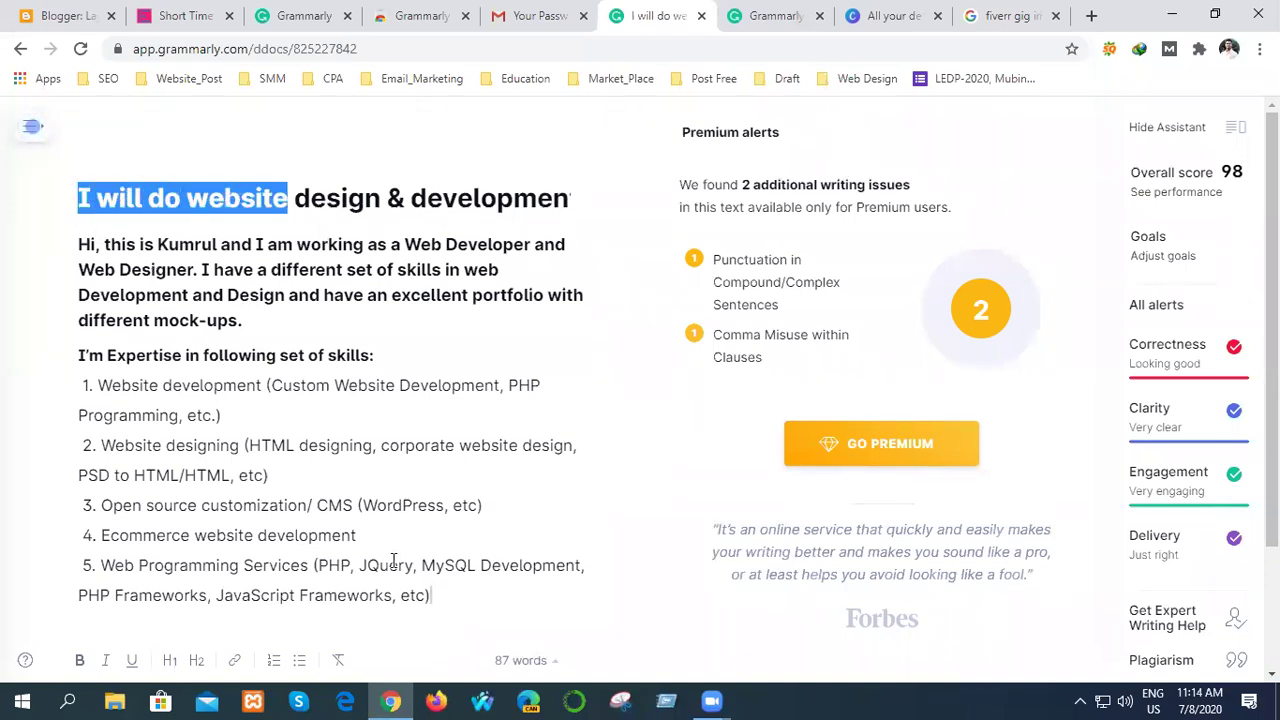
pyautogui.moveTo(393, 560); pyautogui.dragTo(480, 629)
pyautogui.click(480, 629)
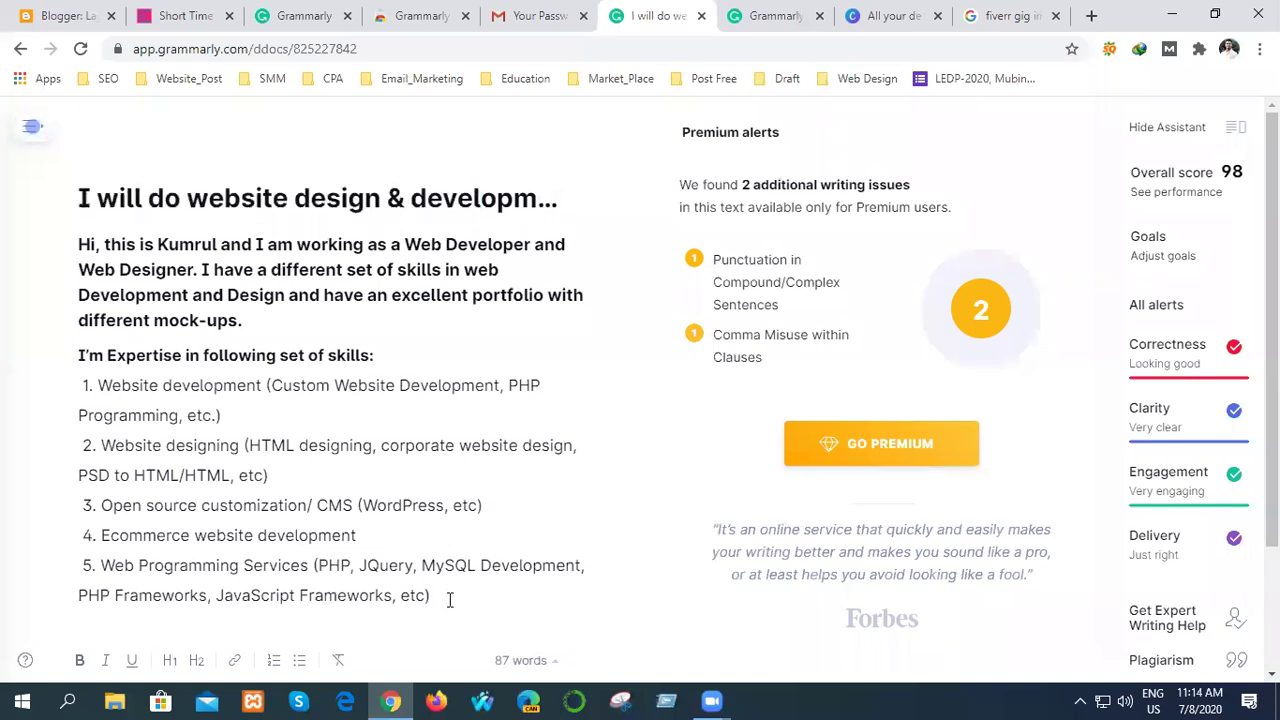
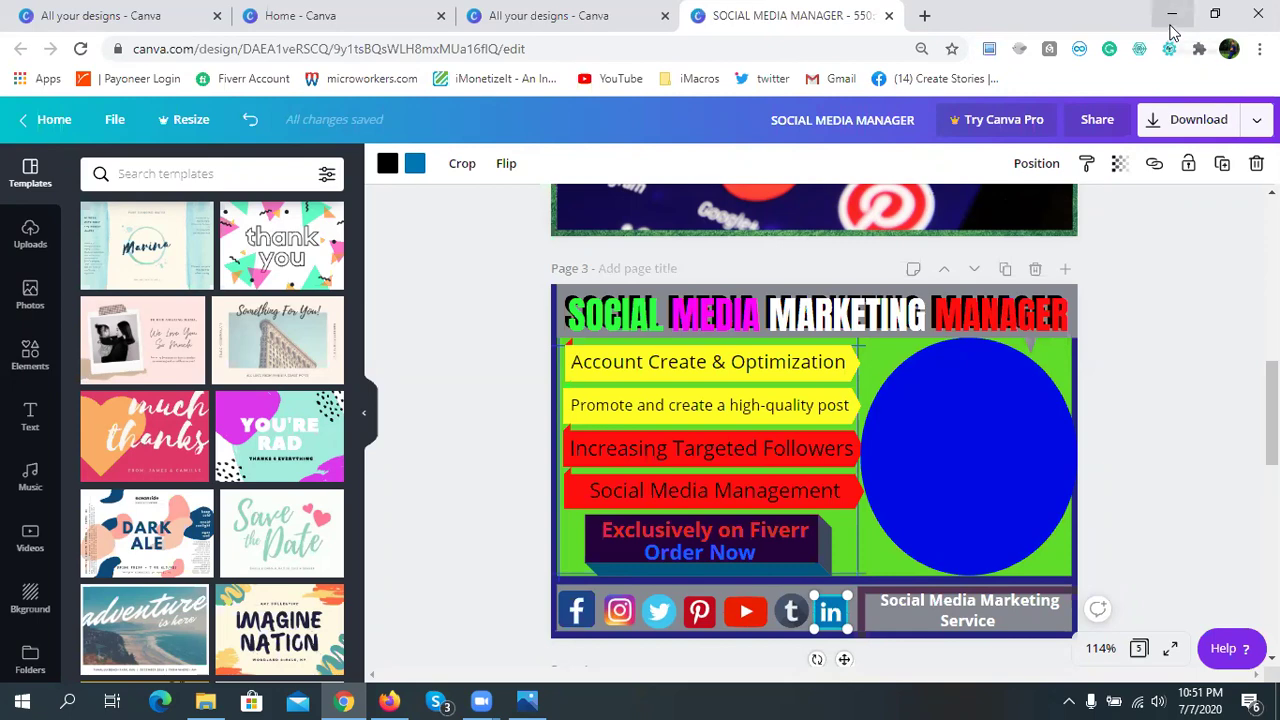
# - Minimize the browser and photo windows and open the "social media marketing gig" text file from the desktop in Notepad
pyautogui.click(1171, 28)
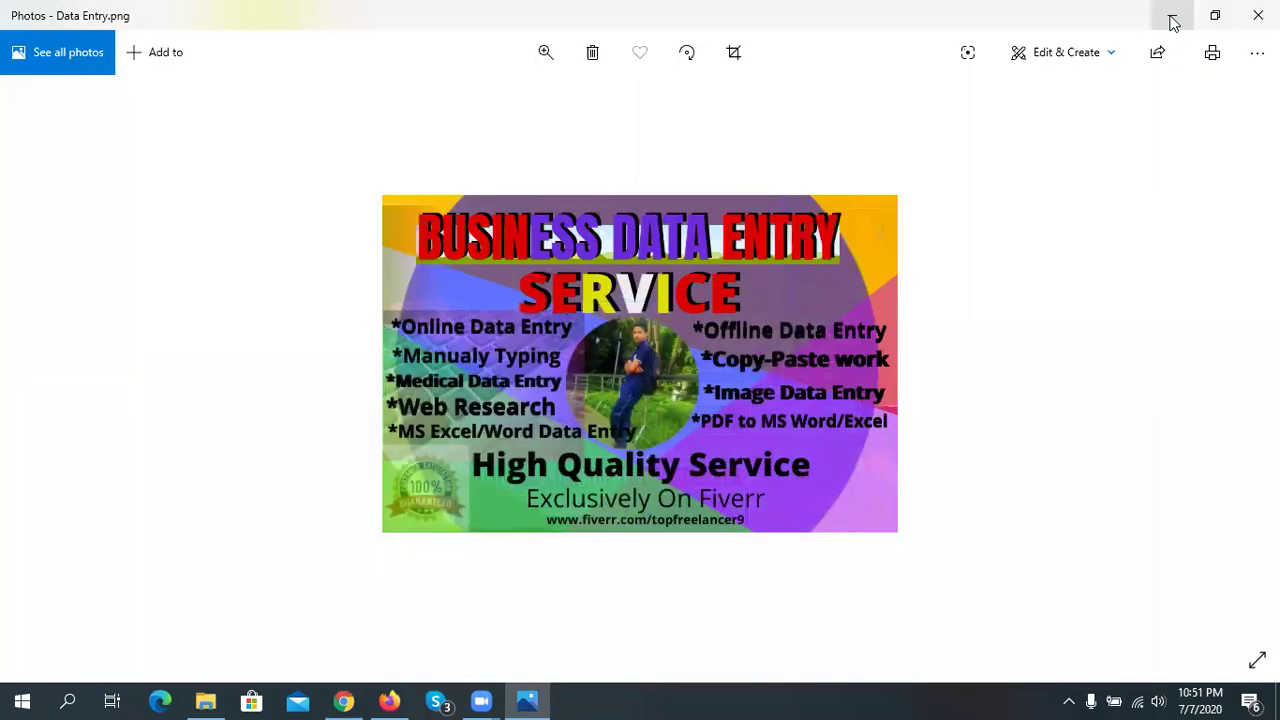
pyautogui.click(1172, 20)
pyautogui.click(1171, 22)
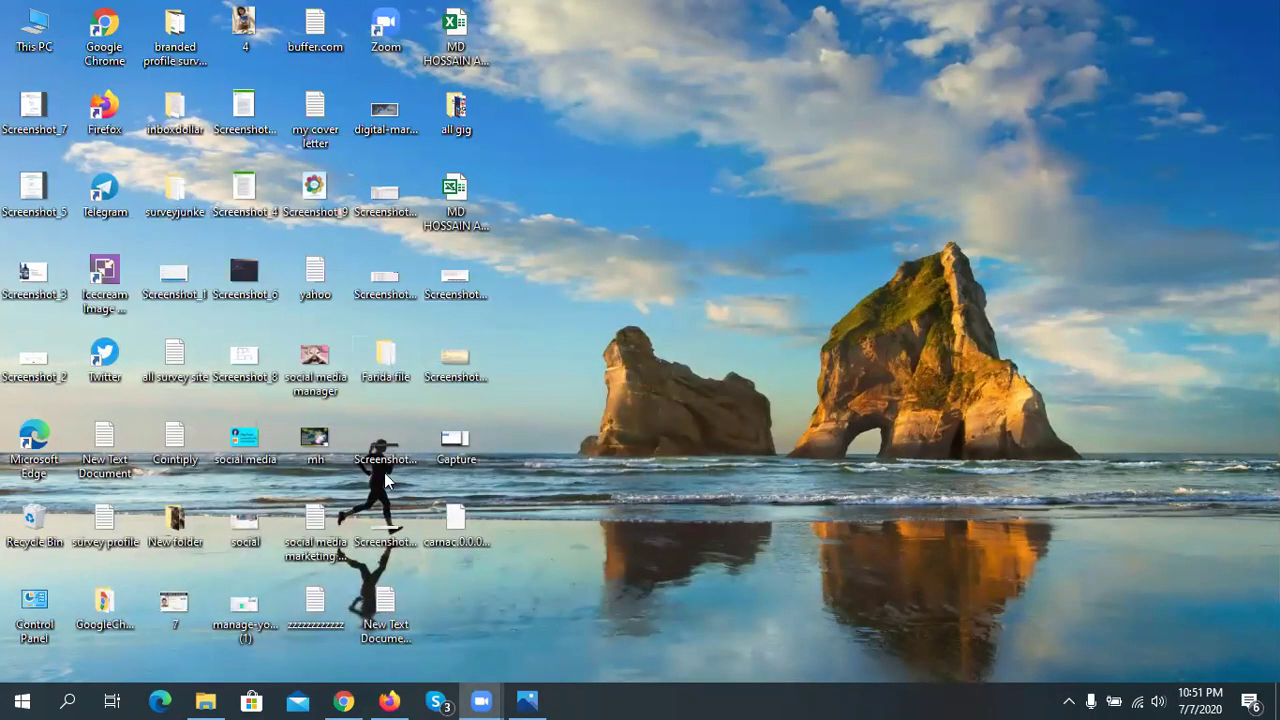
pyautogui.doubleClick(318, 535)
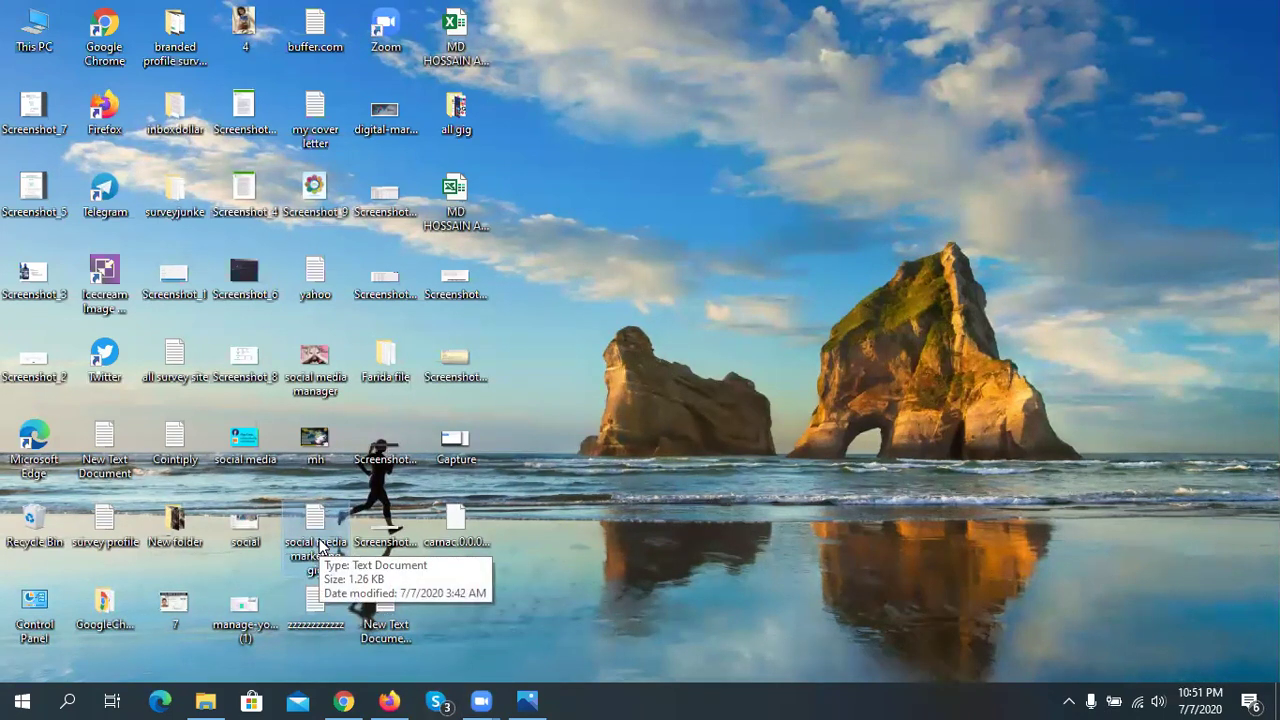
pyautogui.click(800, 78)
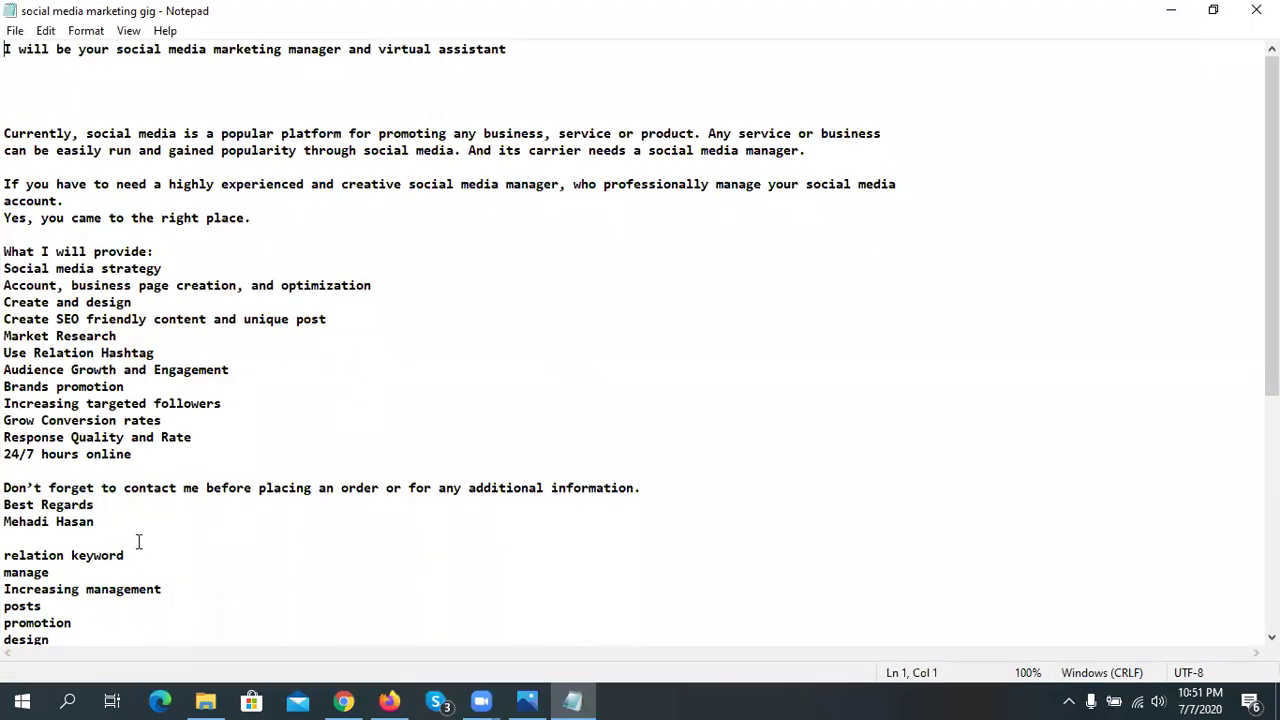
# - Copy the gig description from "Currently, social media" through the signature and switch back to the SOCIAL MEDIA MANAGER design in Canva
pyautogui.moveTo(95, 521); pyautogui.dragTo(6, 133)
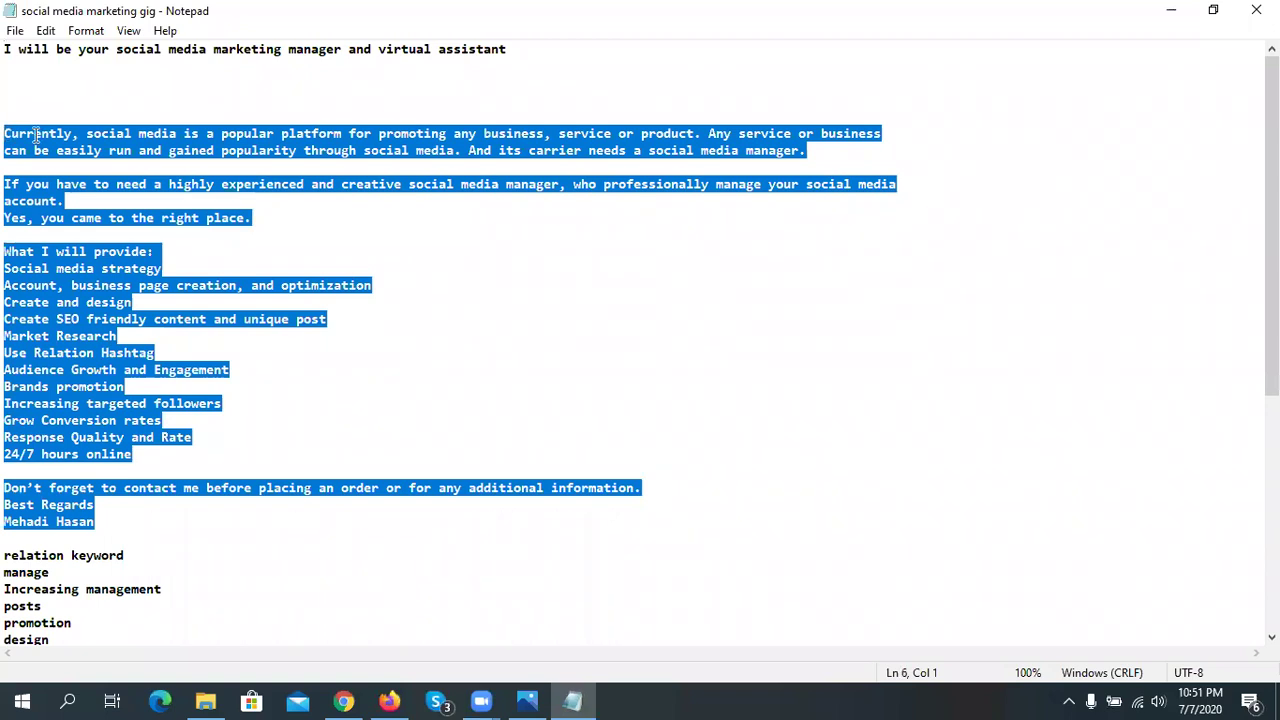
pyautogui.rightClick(35, 137)
pyautogui.click(110, 194)
pyautogui.moveTo(537, 693)
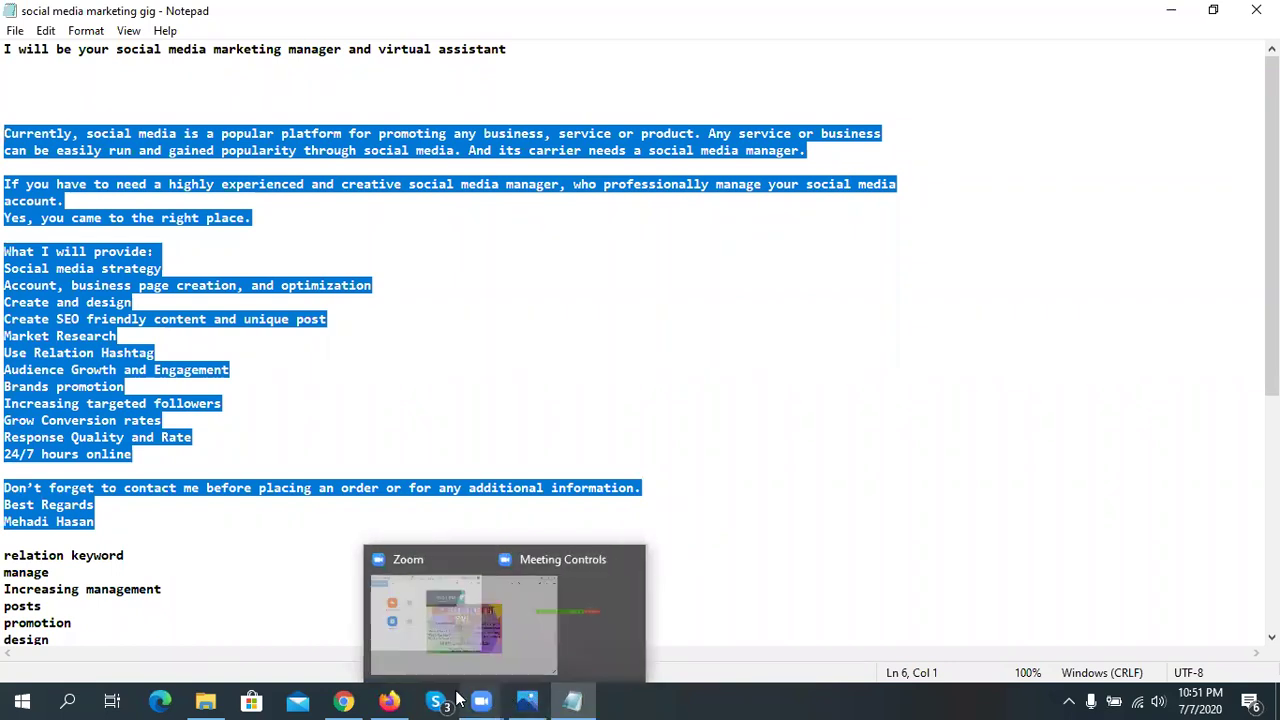
pyautogui.click(365, 700)
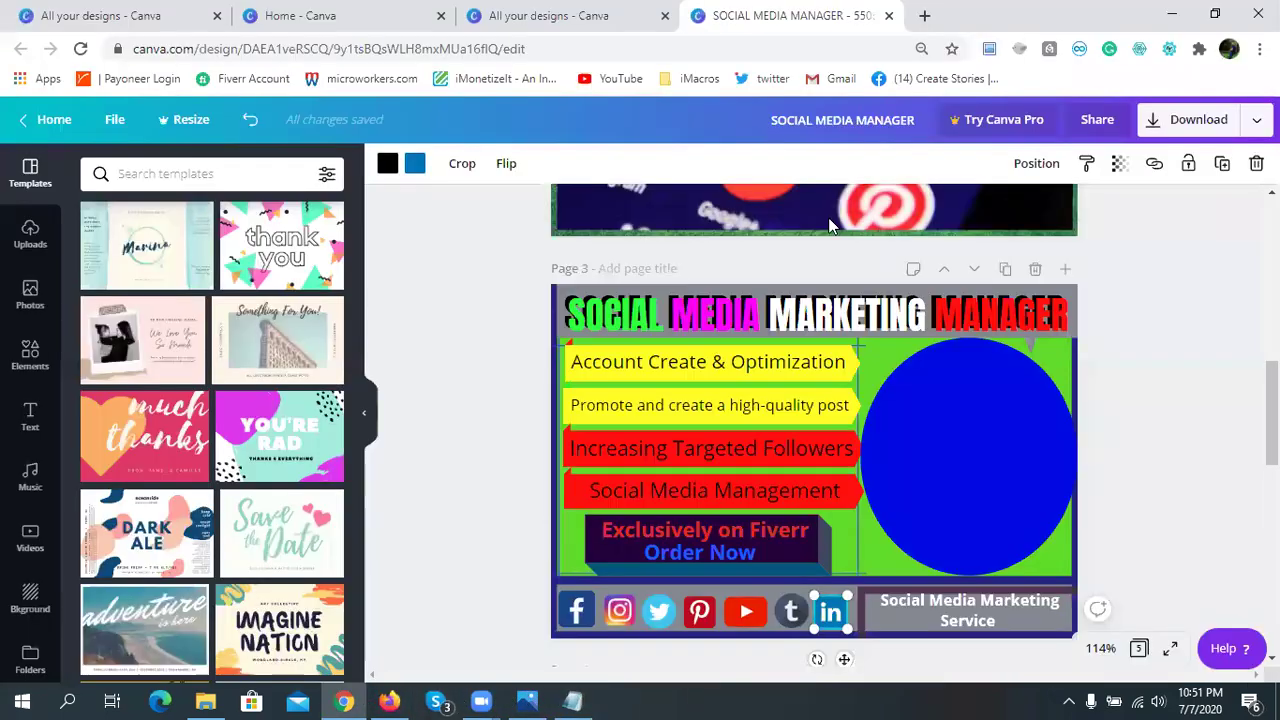
# - Open the Grammarly extension, select American English as the writing language, and go to the My Grammarly page
pyautogui.click(1199, 49)
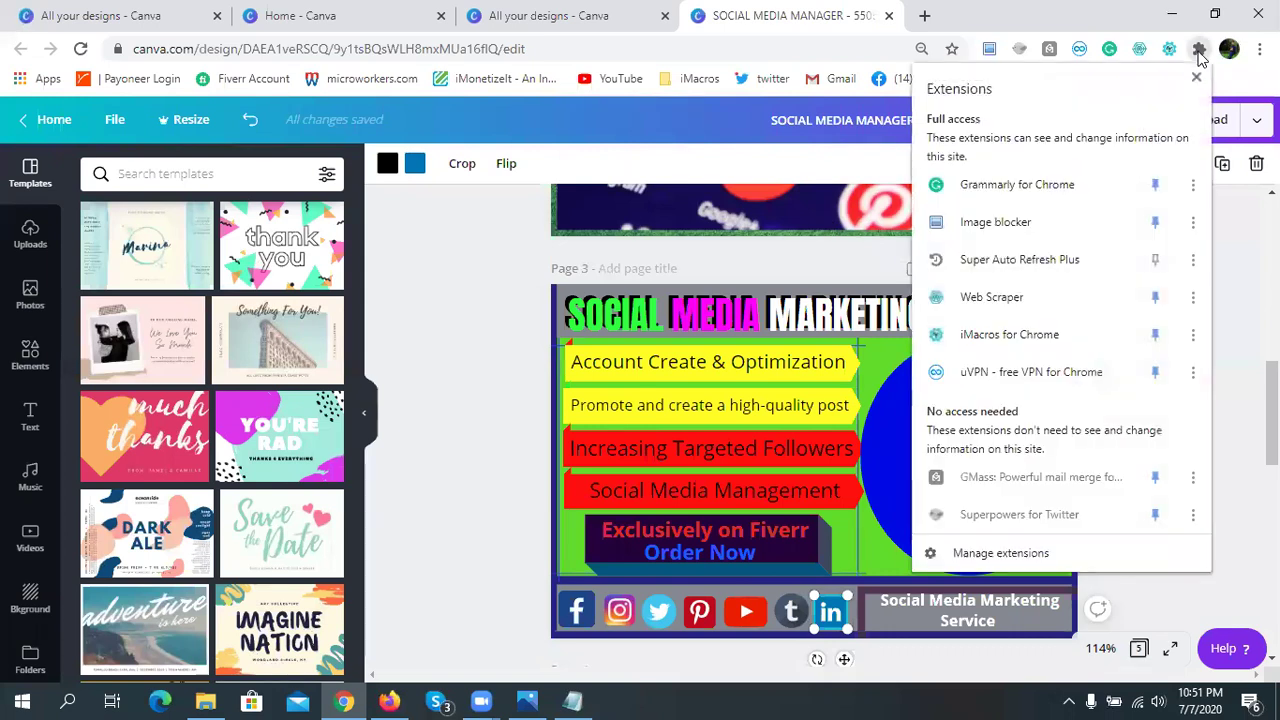
pyautogui.click(1053, 193)
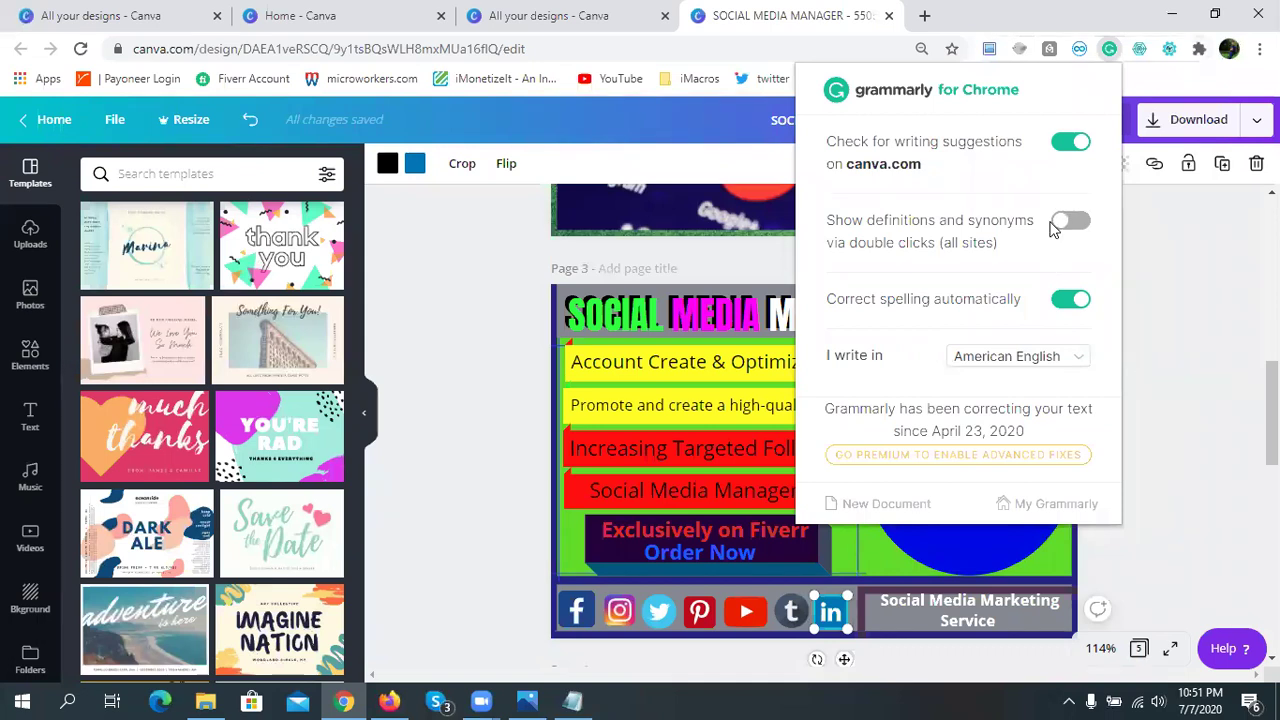
pyautogui.click(1014, 360)
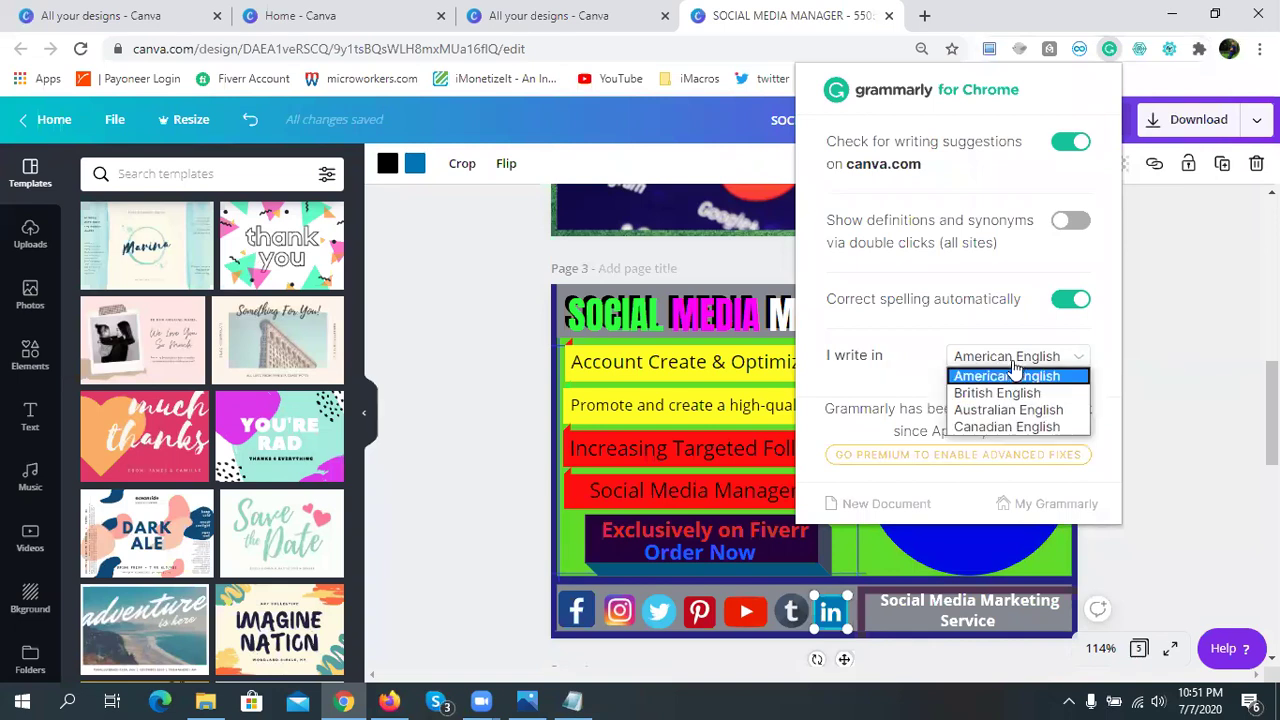
pyautogui.click(1005, 376)
pyautogui.click(941, 108)
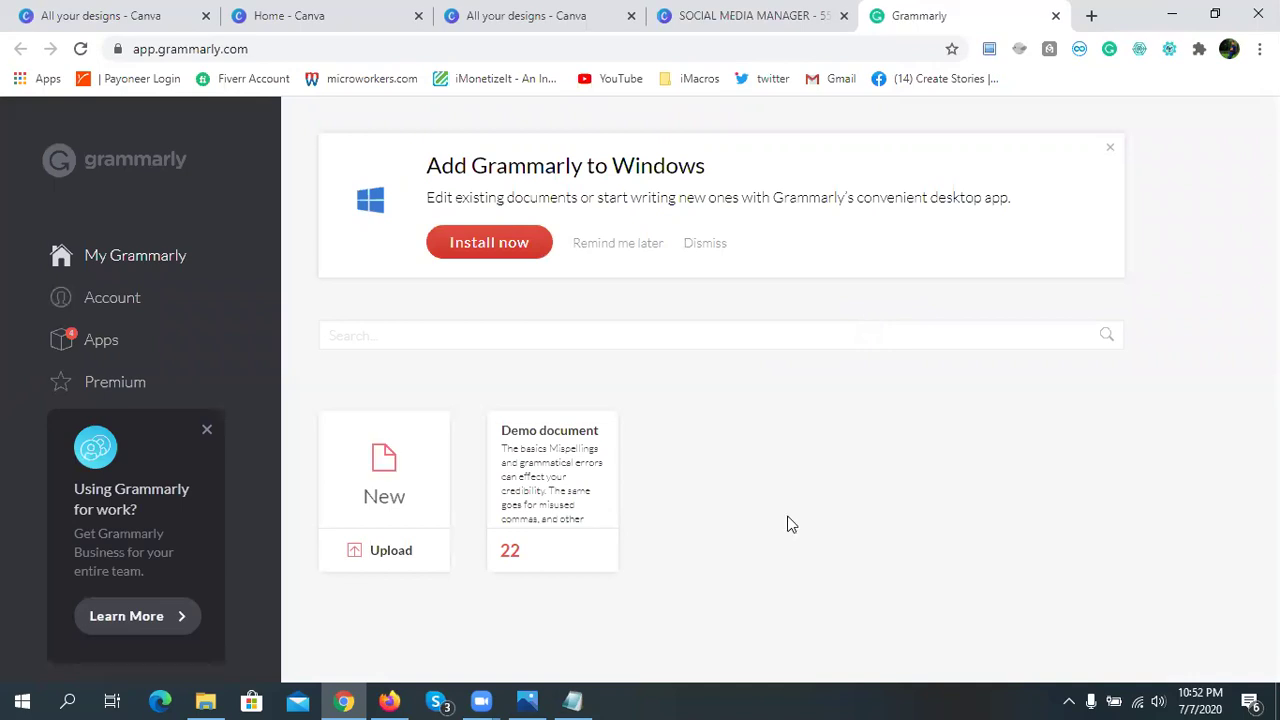
# - Create a new Grammarly document, skip the tour, and paste in the copied social media marketing gig description
pyautogui.click(392, 551)
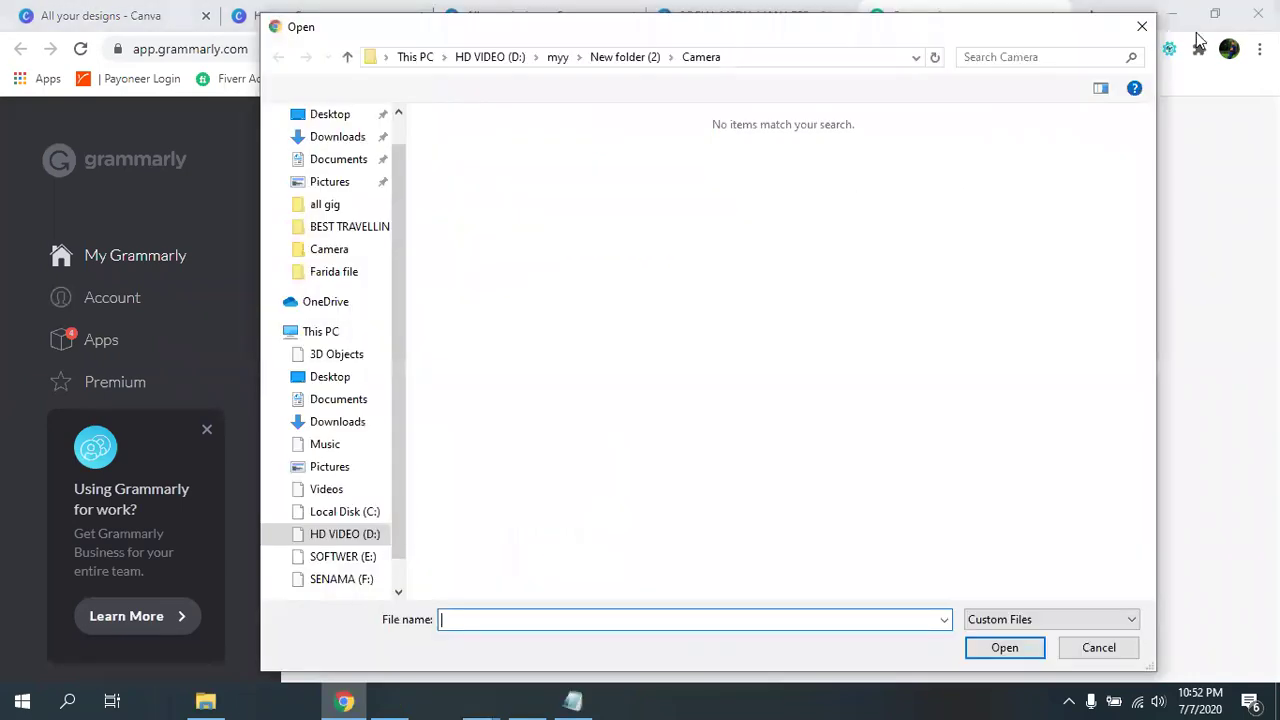
pyautogui.click(1141, 27)
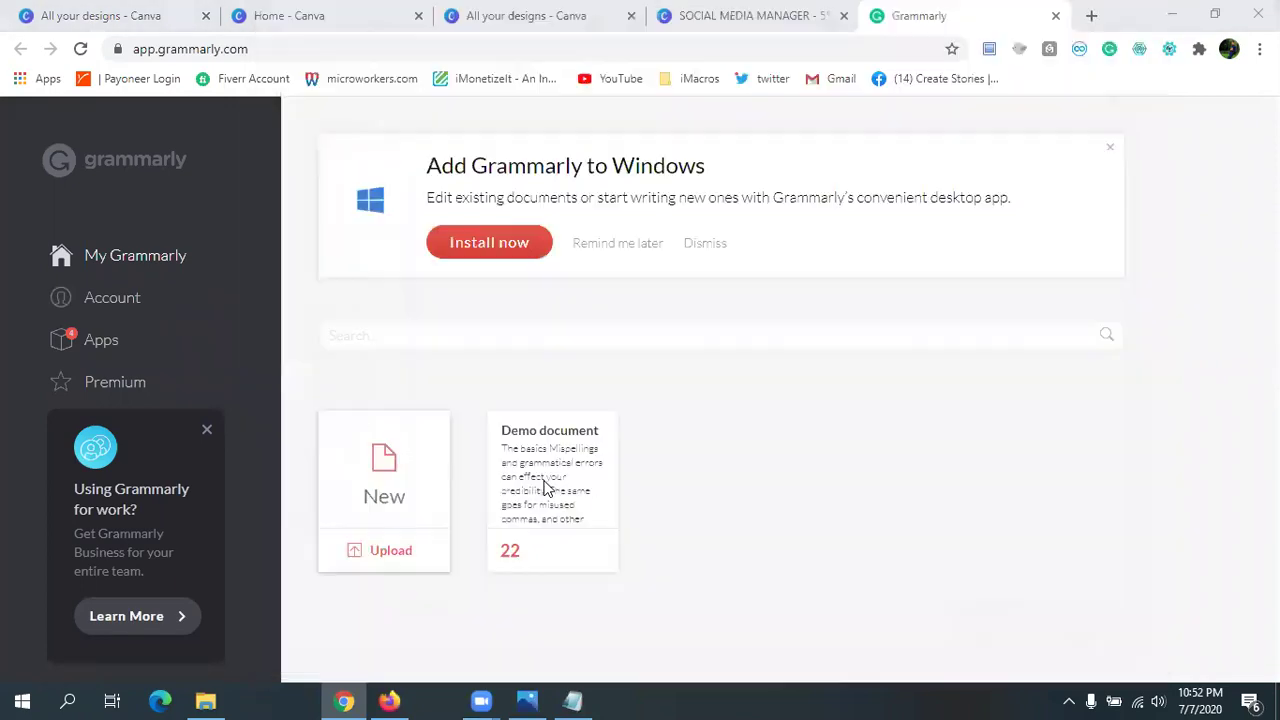
pyautogui.click(513, 523)
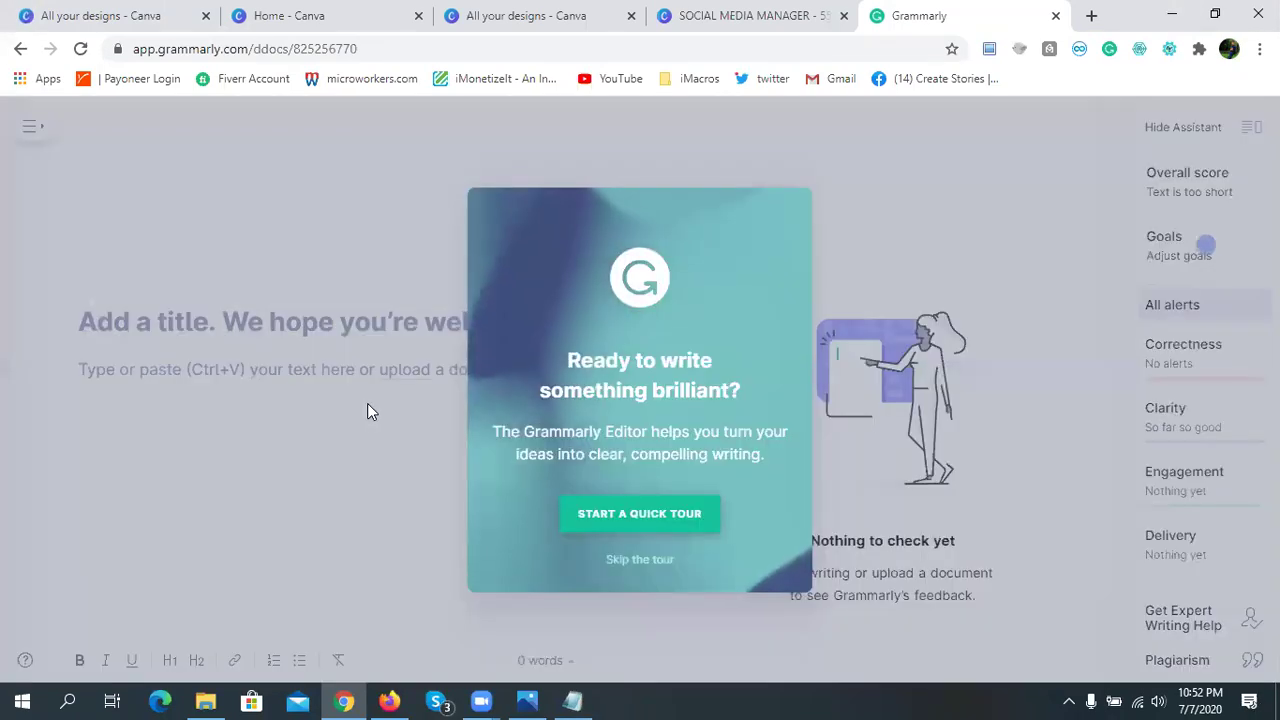
pyautogui.click(638, 561)
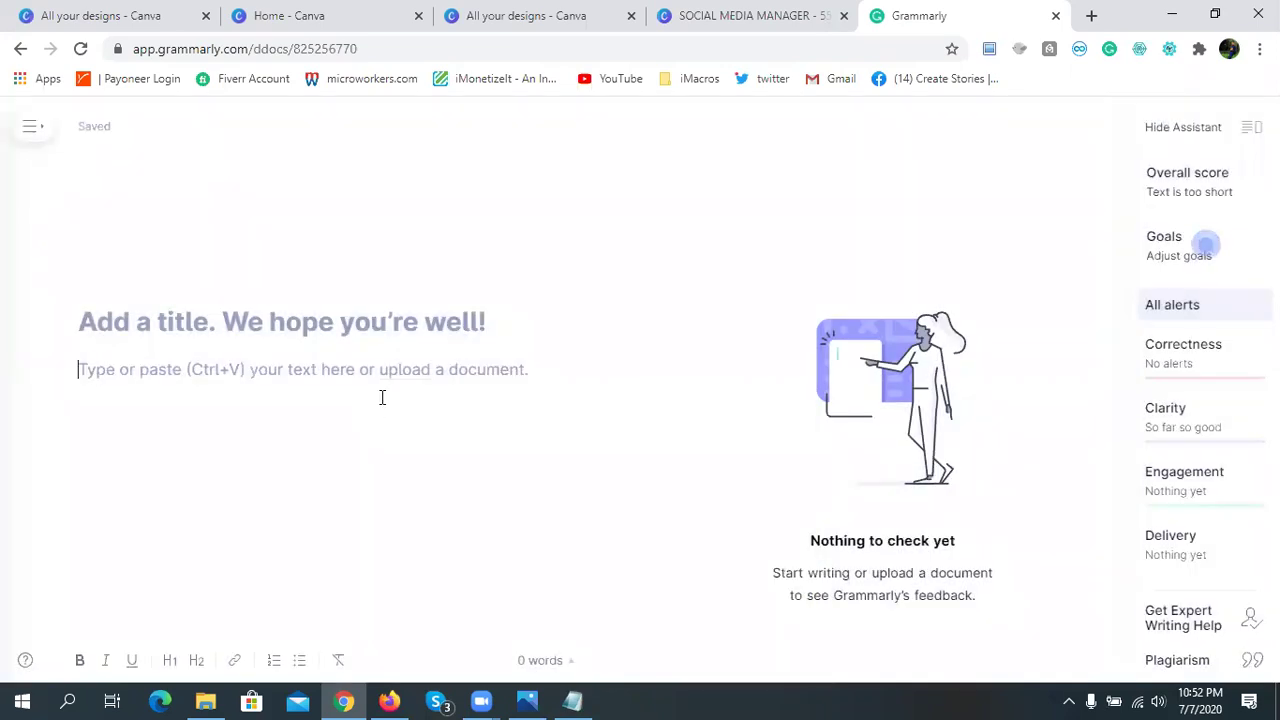
pyautogui.hotkey('ctrl', 'v')
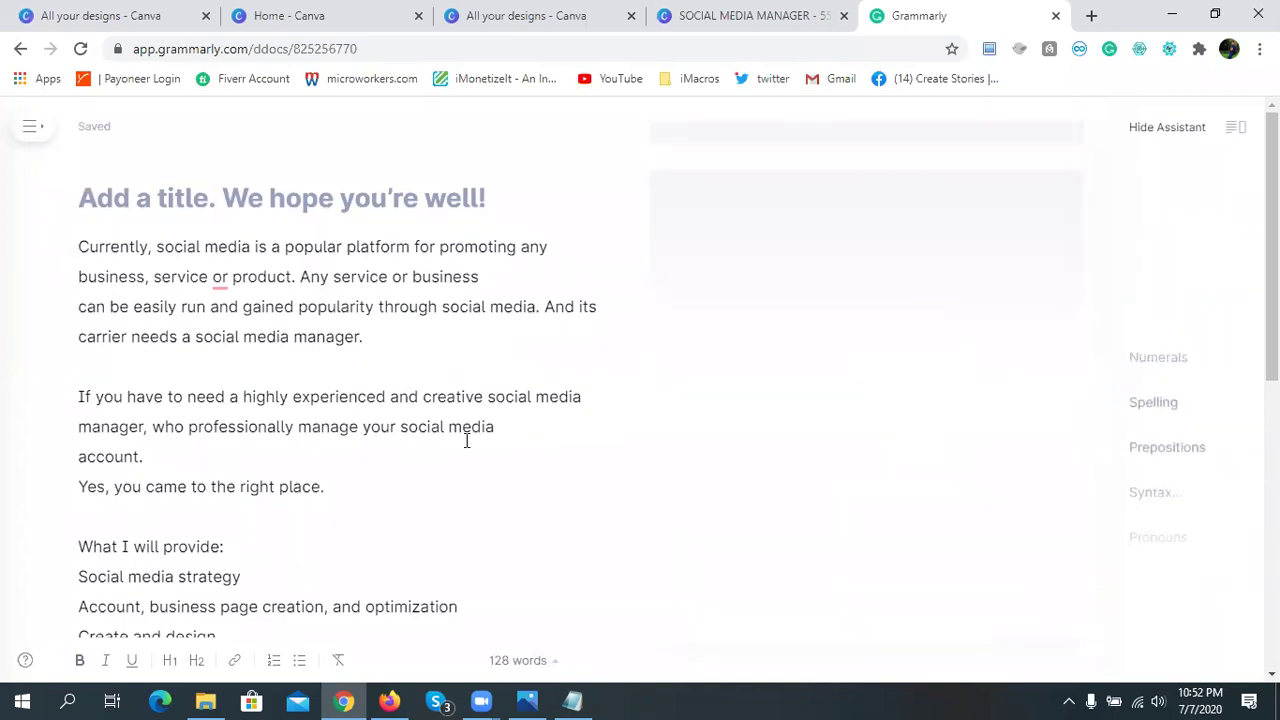
# - Accept the punctuation suggestion ", or" after "service" in the first sentence of the gig description
pyautogui.scroll(-5, 456, 440)
pyautogui.scroll(-1, 433, 450)
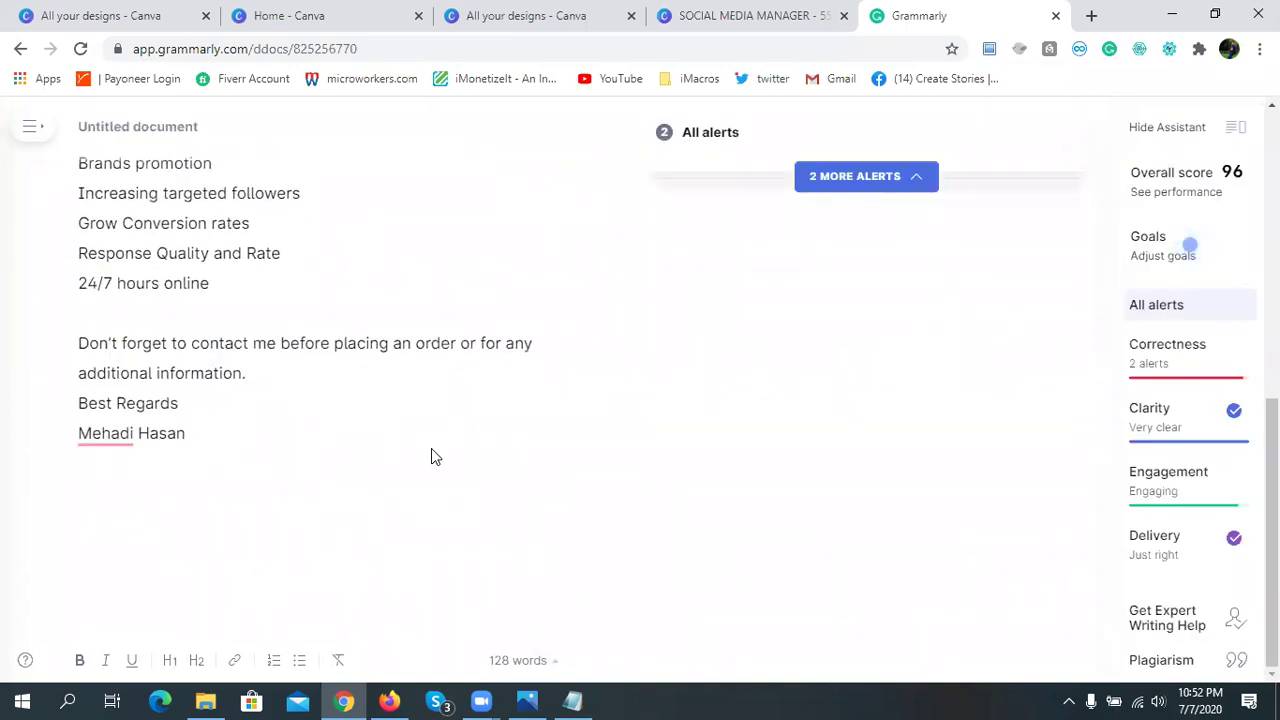
pyautogui.scroll(2, 433, 450)
pyautogui.scroll(5, 433, 447)
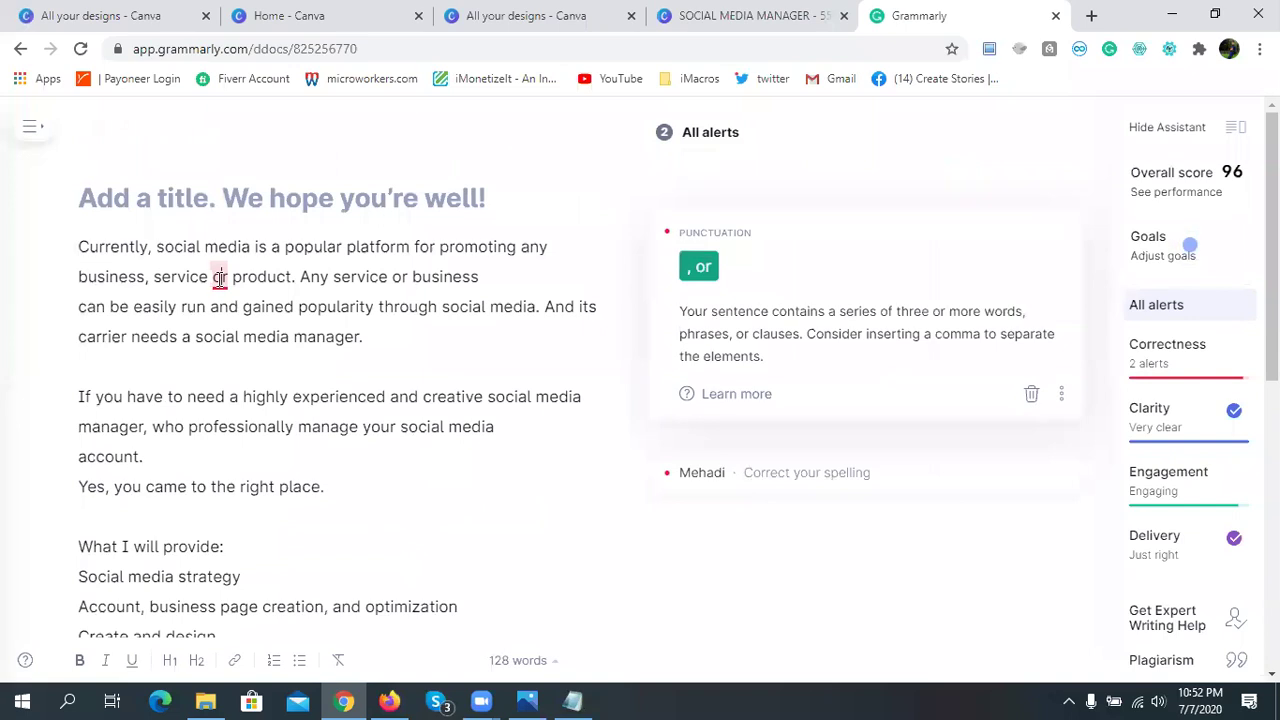
pyautogui.rightClick(219, 278)
pyautogui.click(699, 266)
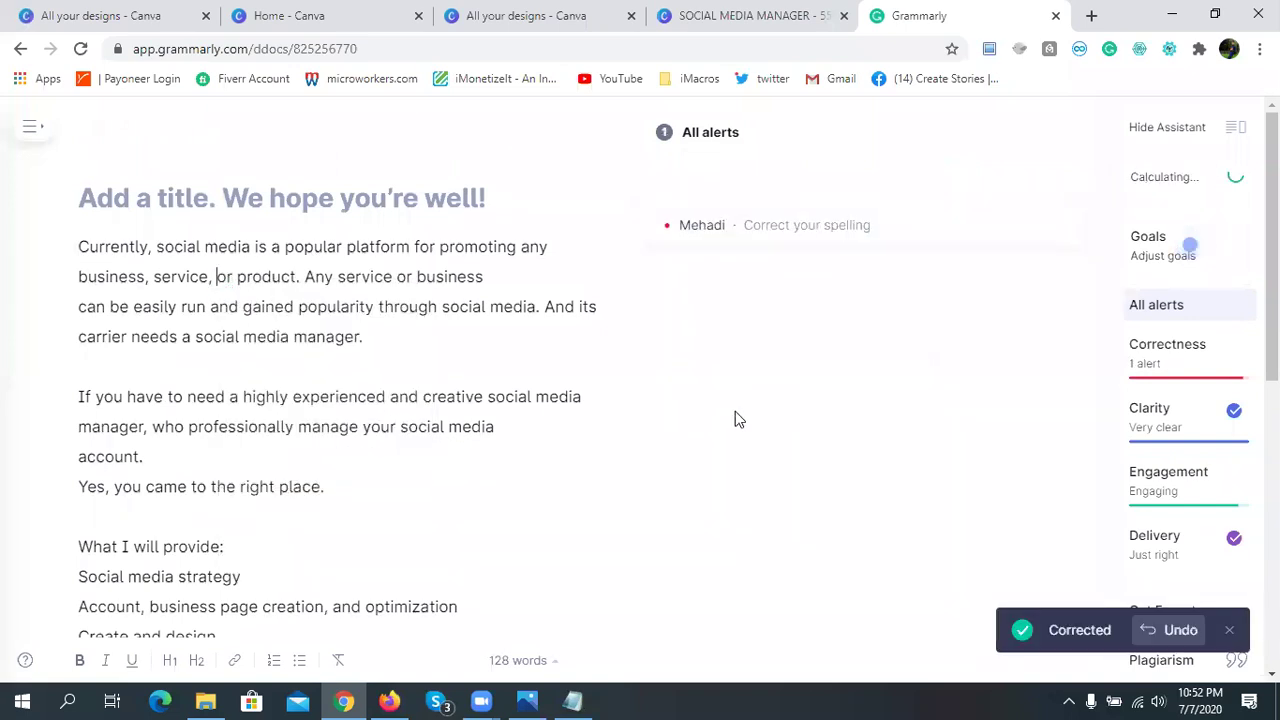
# - Read through the corrected gig description for remaining spelling alerts and close the Grammarly document
pyautogui.scroll(-2, 725, 425)
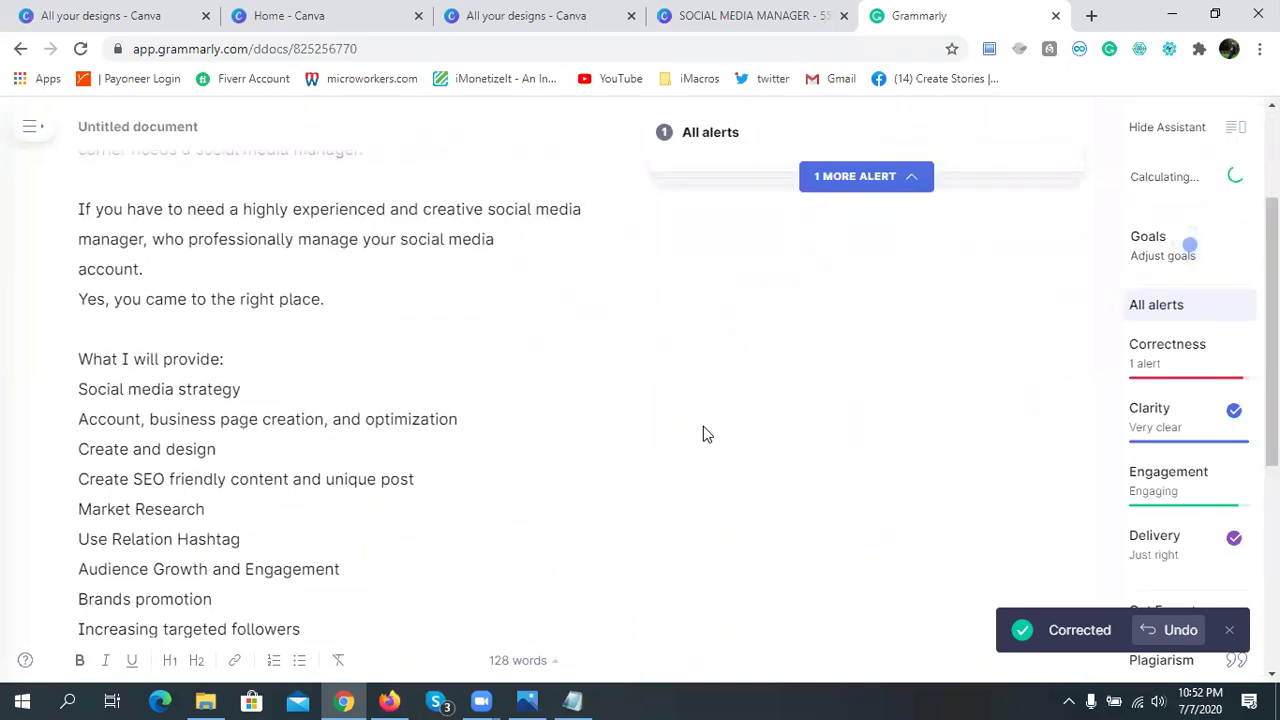
pyautogui.scroll(2, 705, 433)
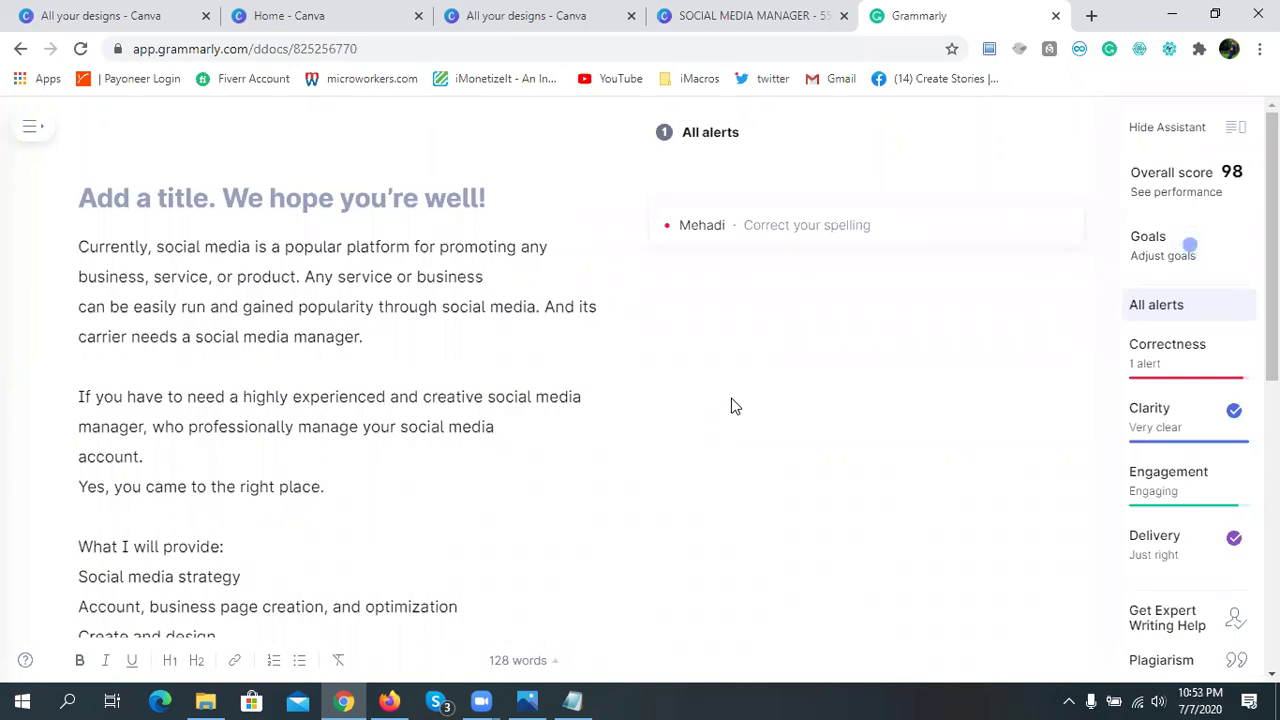
pyautogui.scroll(-2, 731, 405)
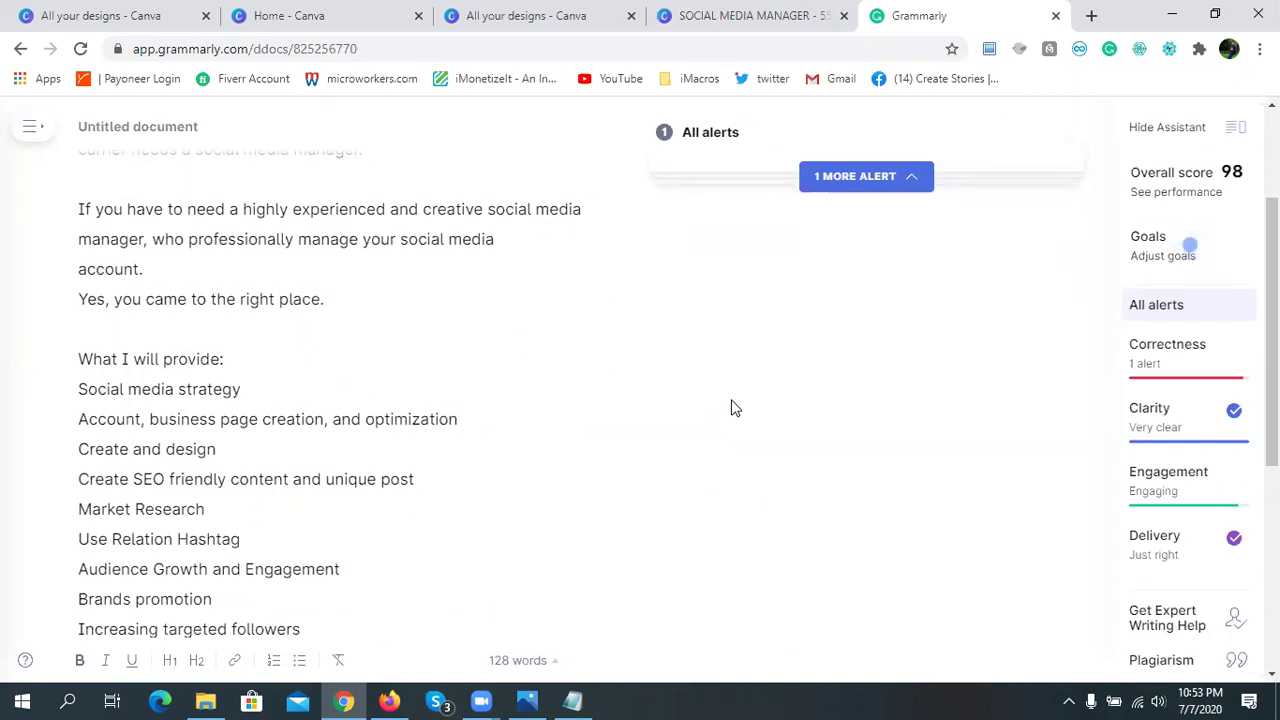
pyautogui.scroll(-5, 522, 426)
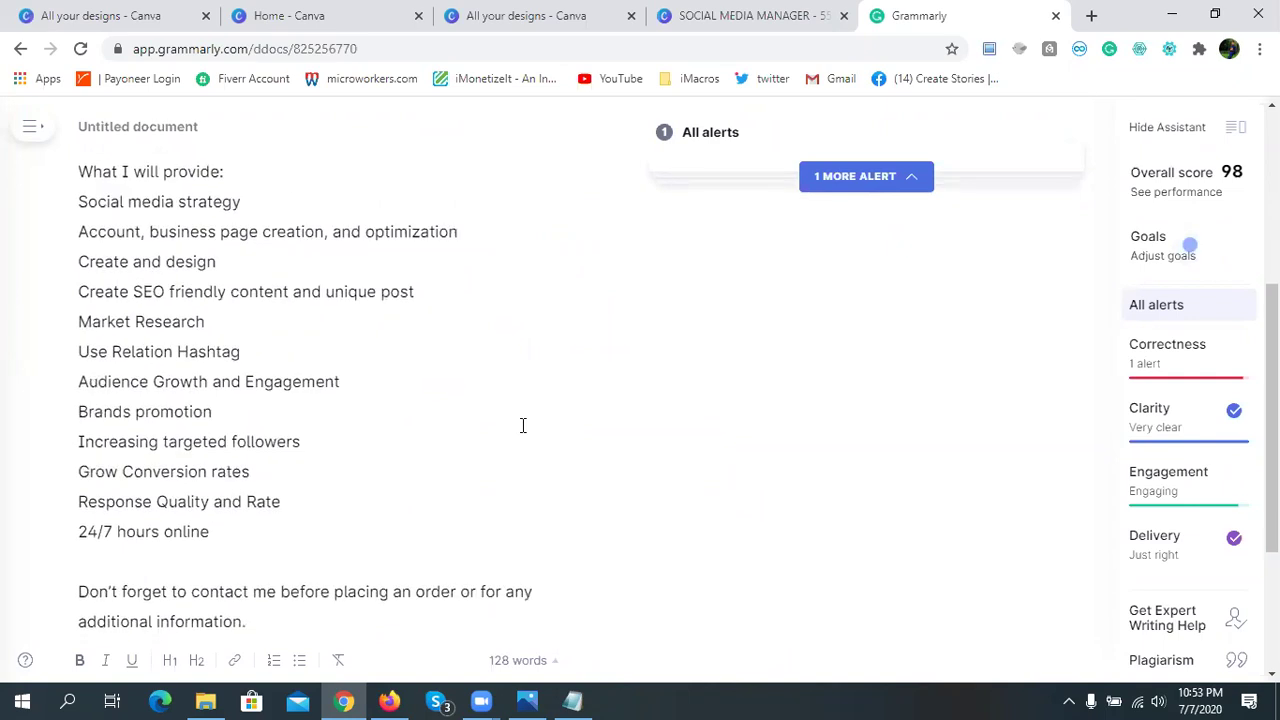
pyautogui.scroll(-1, 522, 426)
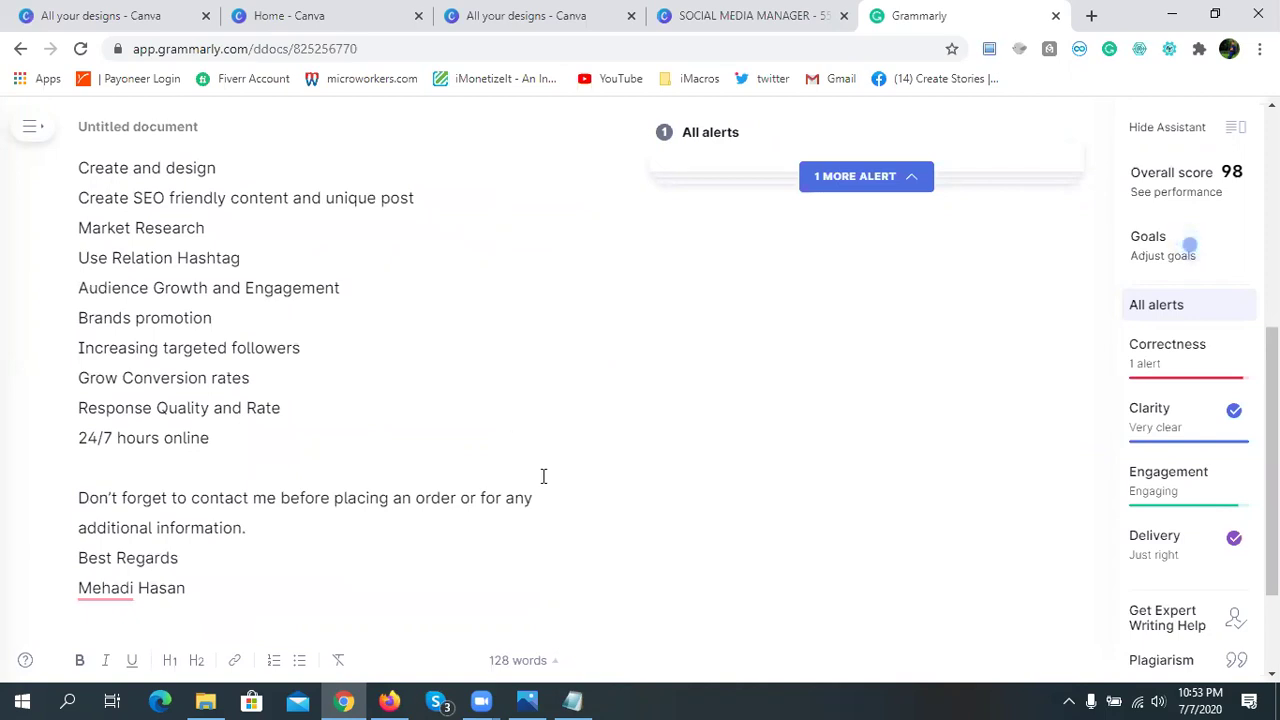
pyautogui.scroll(5, 540, 455)
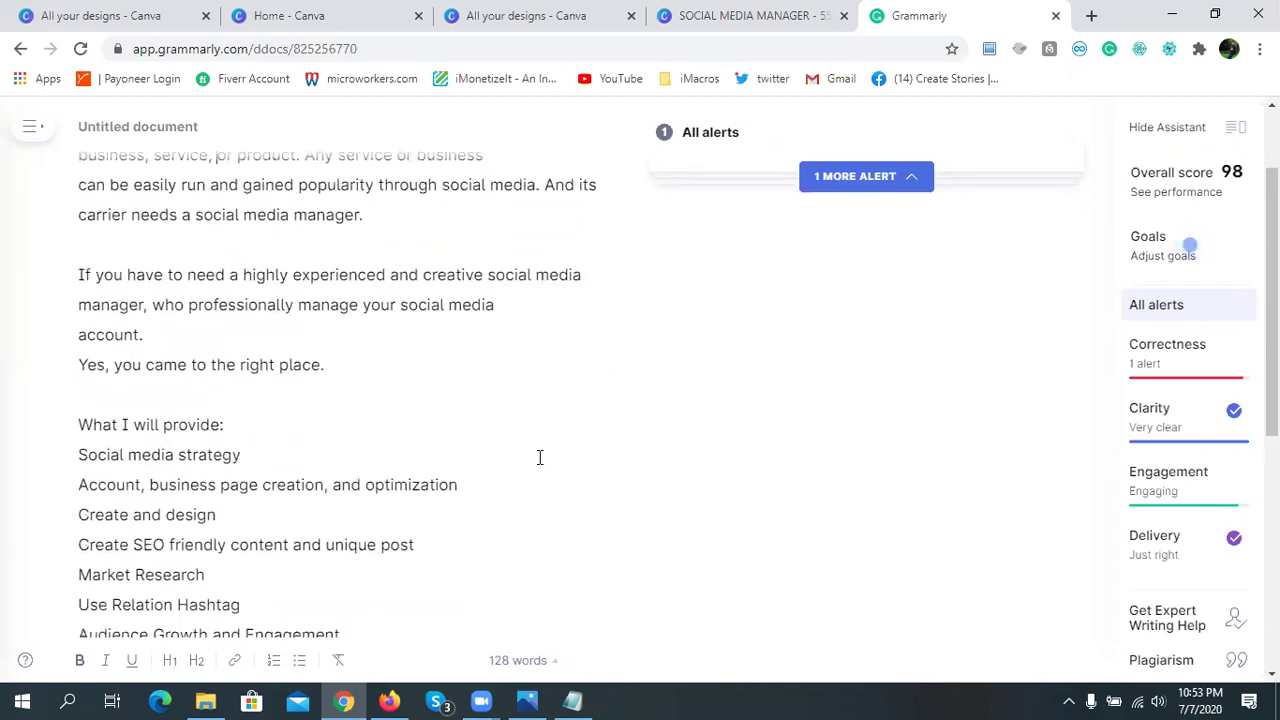
pyautogui.click(1056, 17)
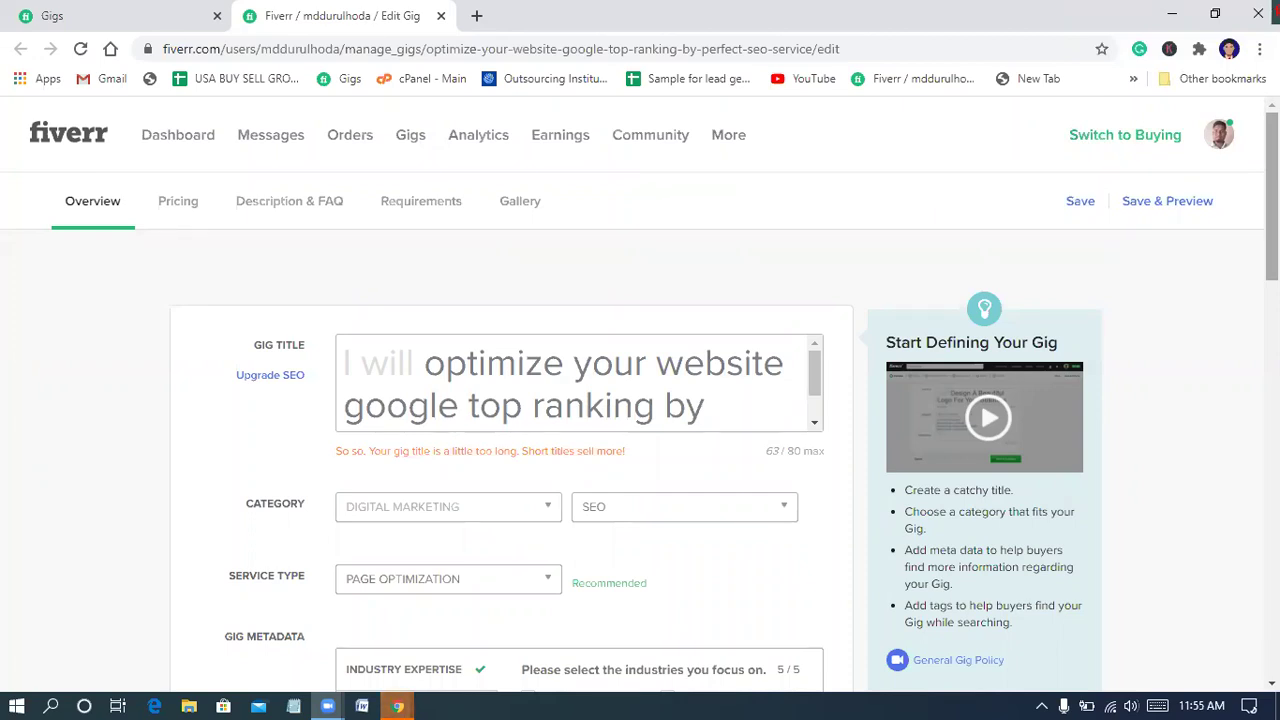
# - Examine the full gig title, its length feedback and the category guidance in the Overview section of the Fiverr SEO gig
pyautogui.scroll(-1, 640, 408)
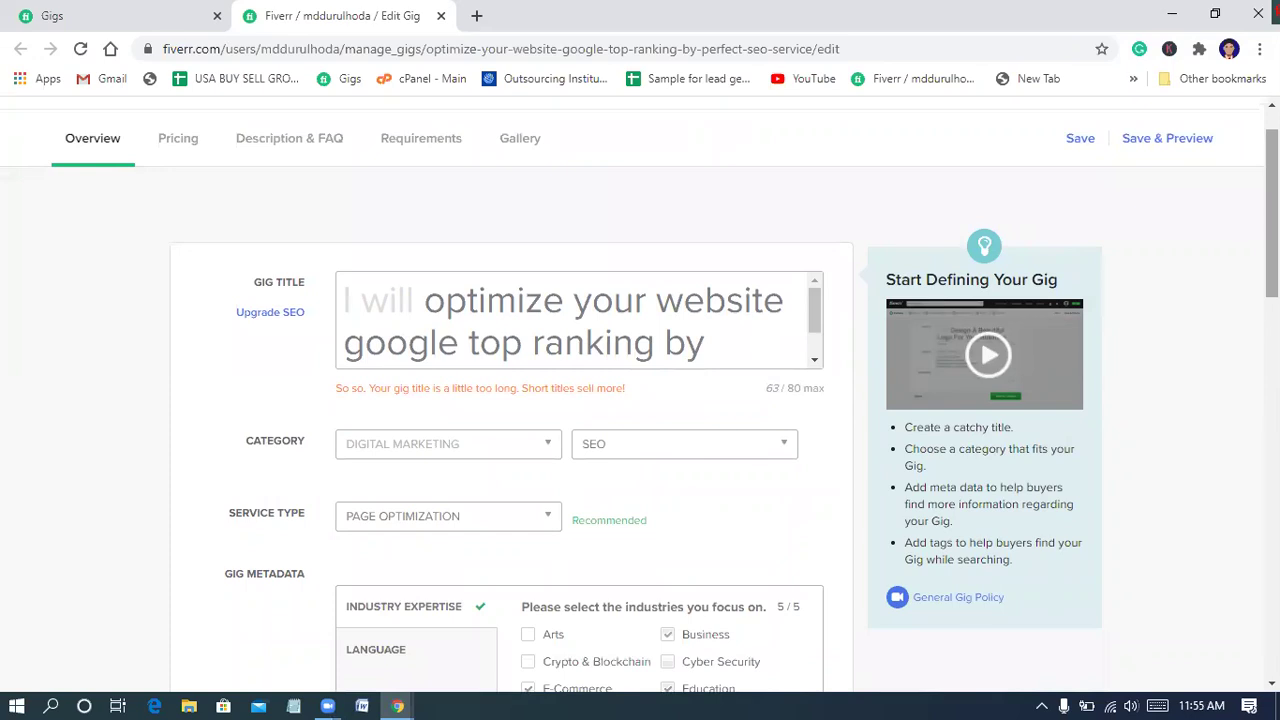
pyautogui.scroll(1, 640, 400)
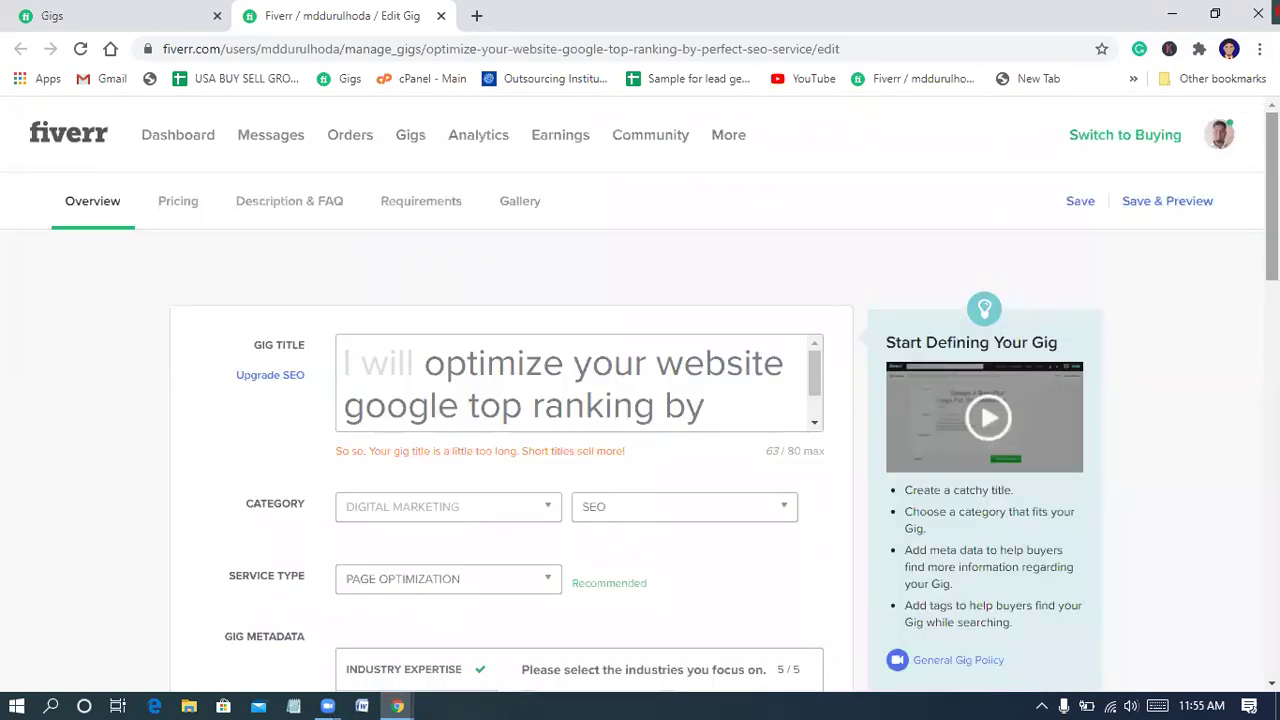
pyautogui.scroll(-1, 640, 400)
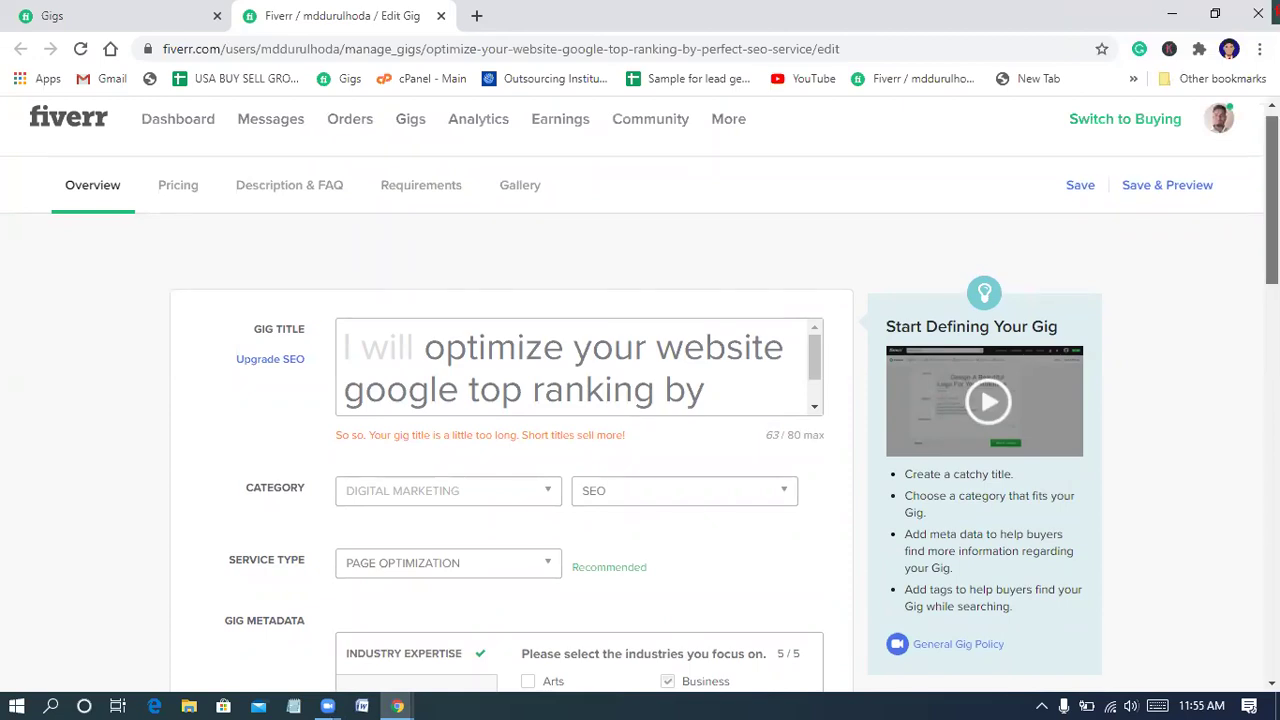
pyautogui.scroll(-1, 640, 400)
pyautogui.scroll(-1, 640, 400)
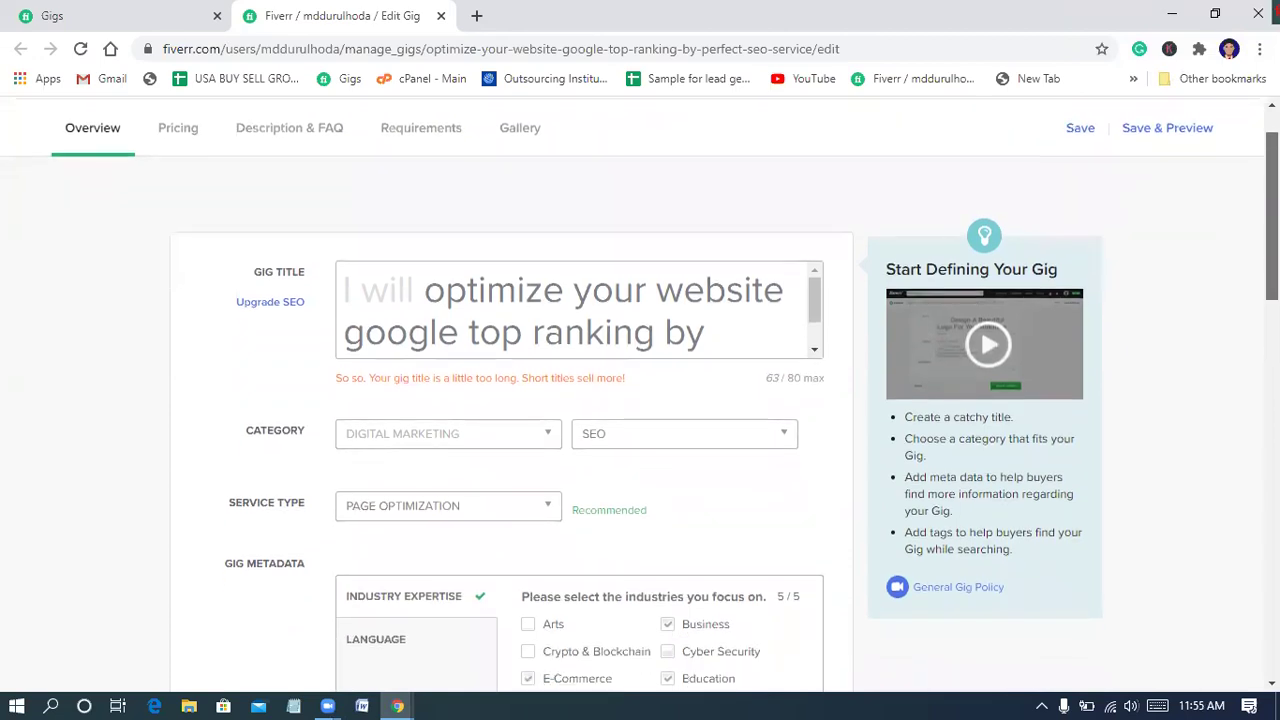
pyautogui.click(811, 296)
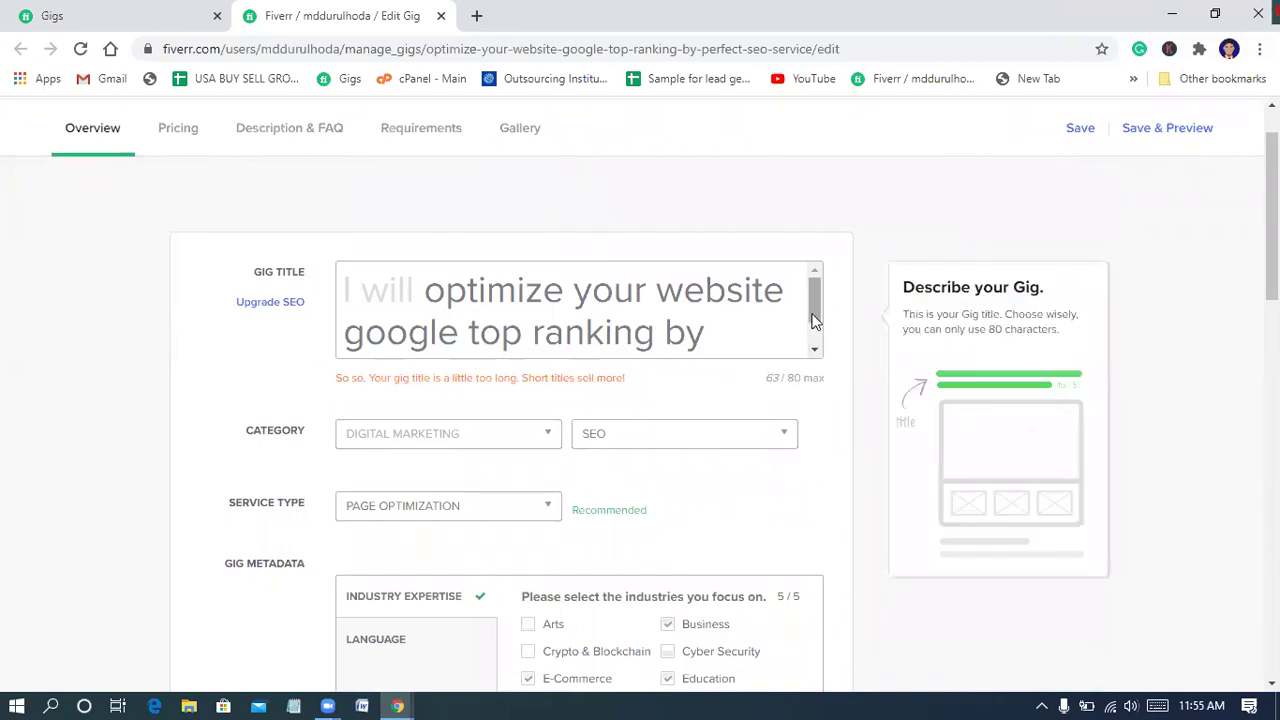
pyautogui.click(812, 350)
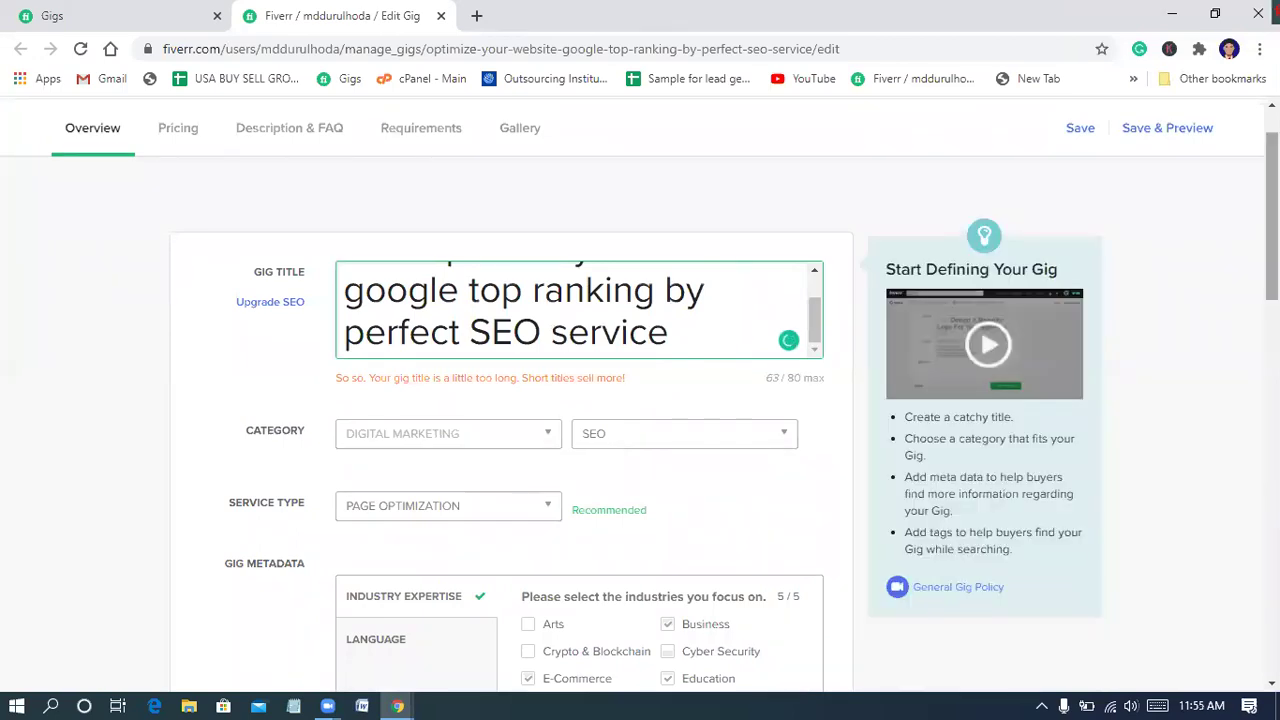
pyautogui.moveTo(582, 407)
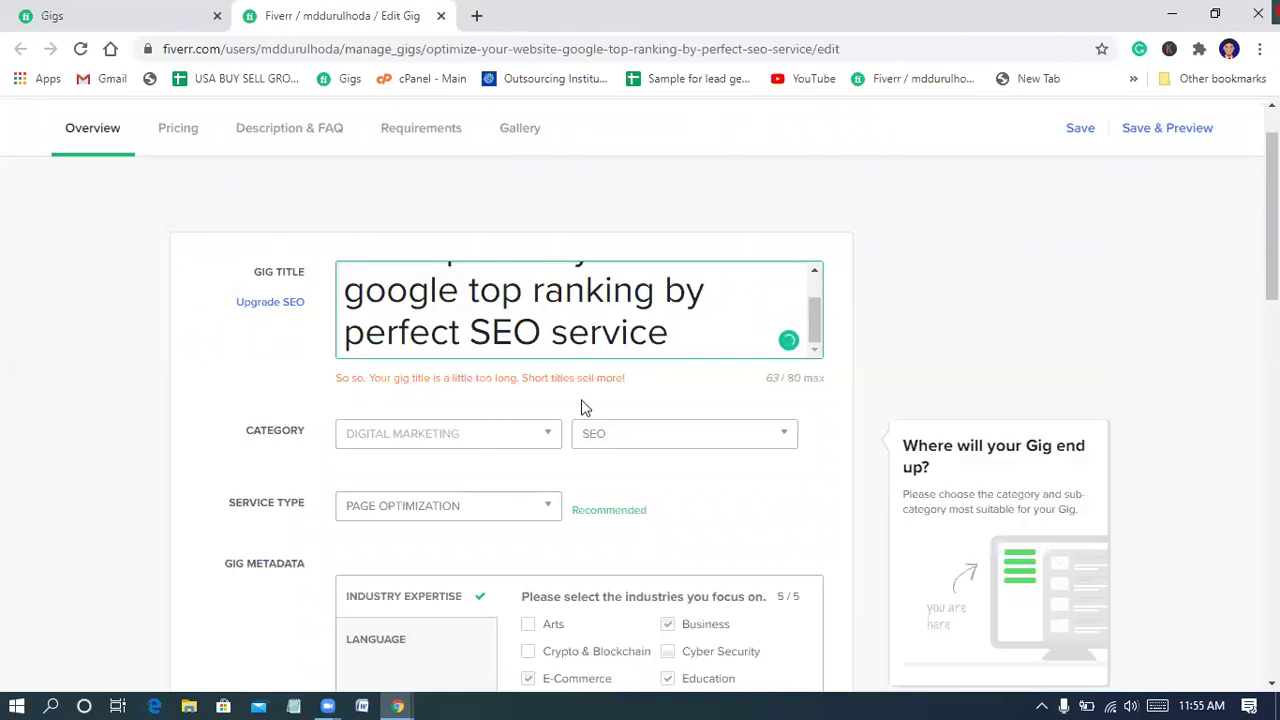
pyautogui.moveTo(626, 400)
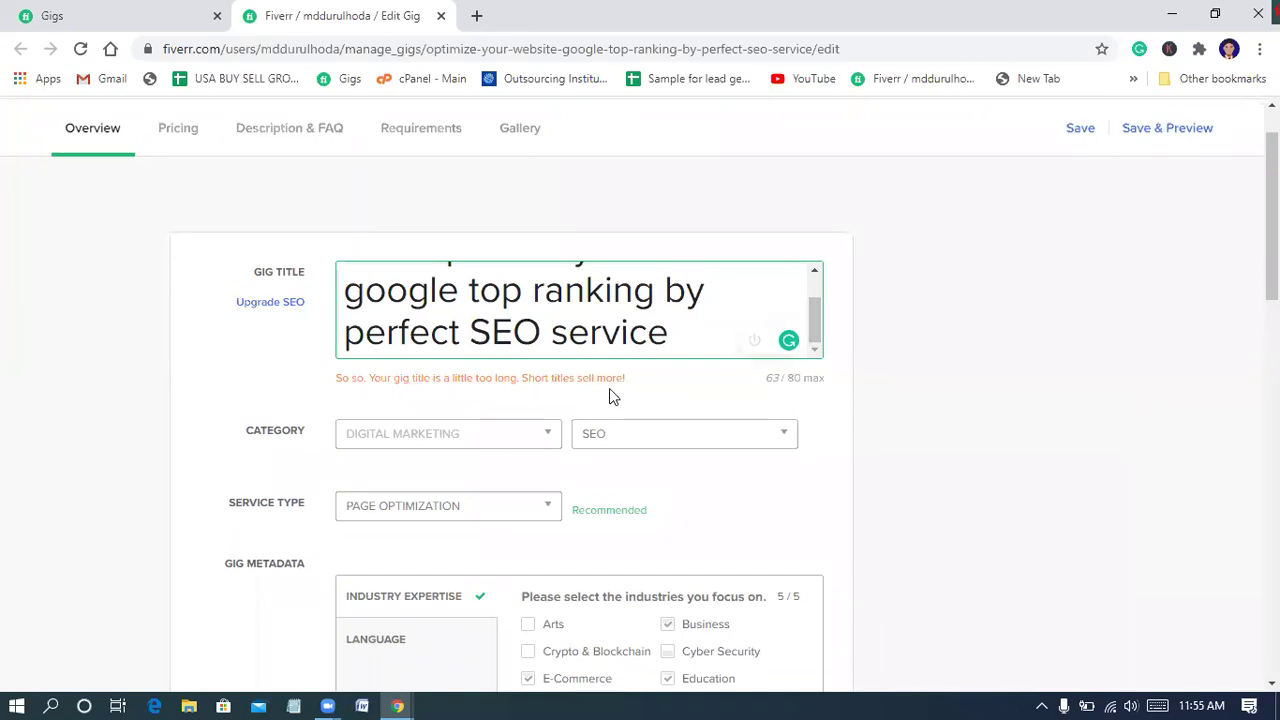
pyautogui.moveTo(567, 257)
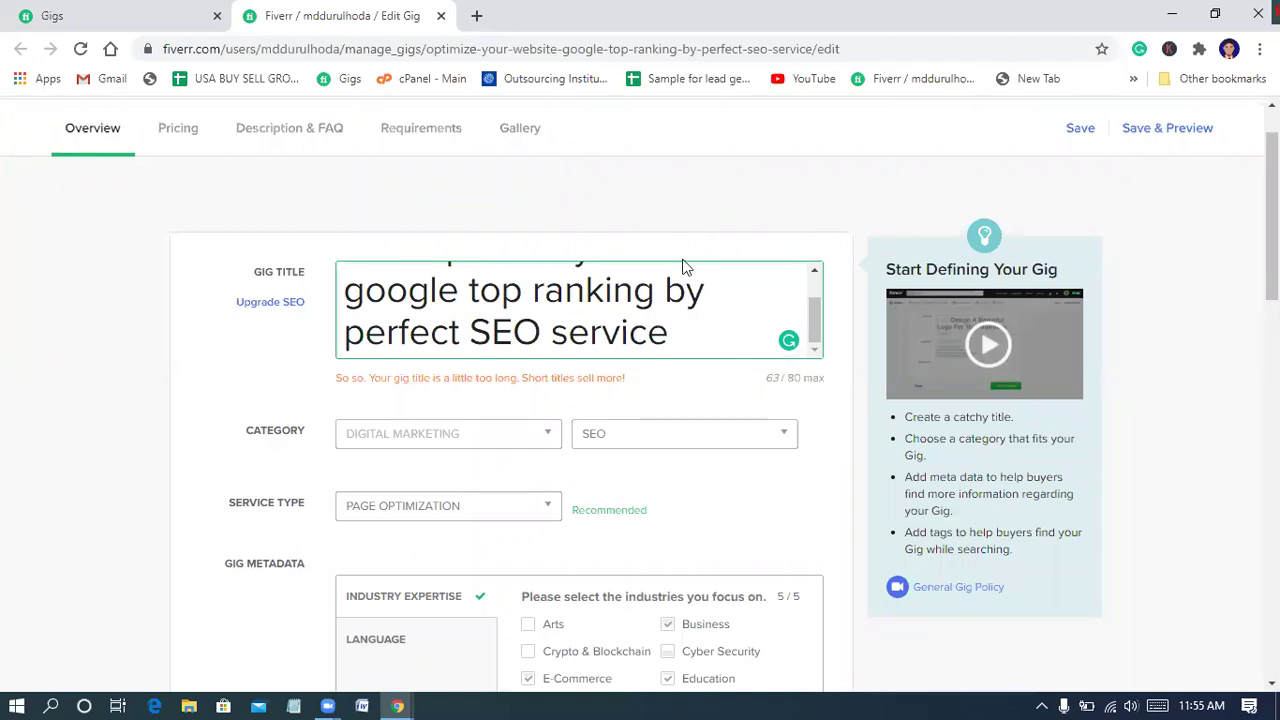
pyautogui.click(615, 330)
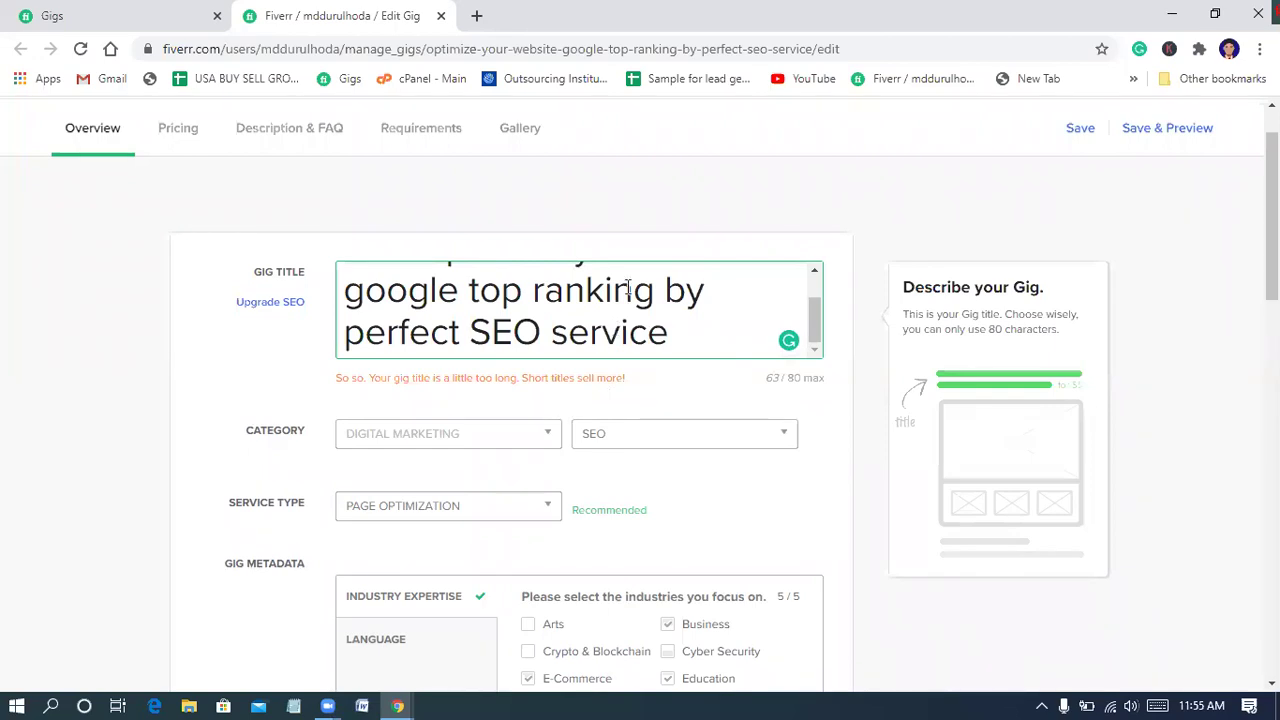
pyautogui.click(630, 200)
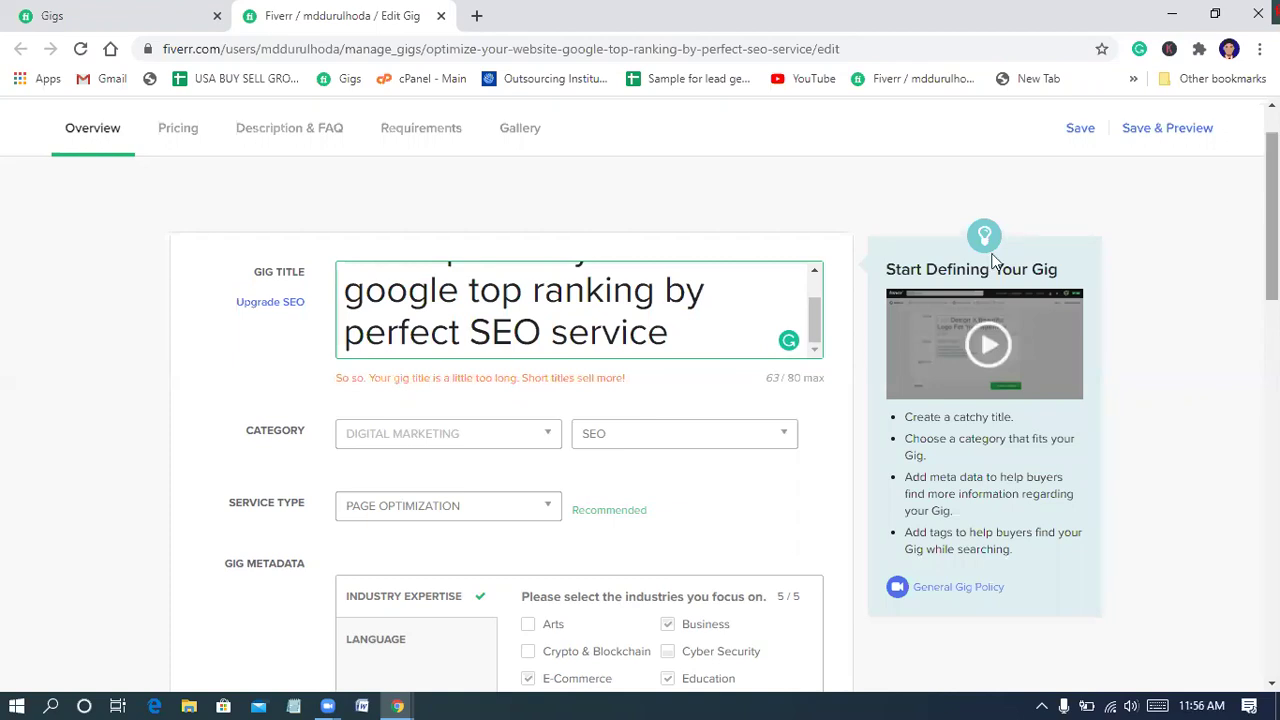
pyautogui.click(515, 313)
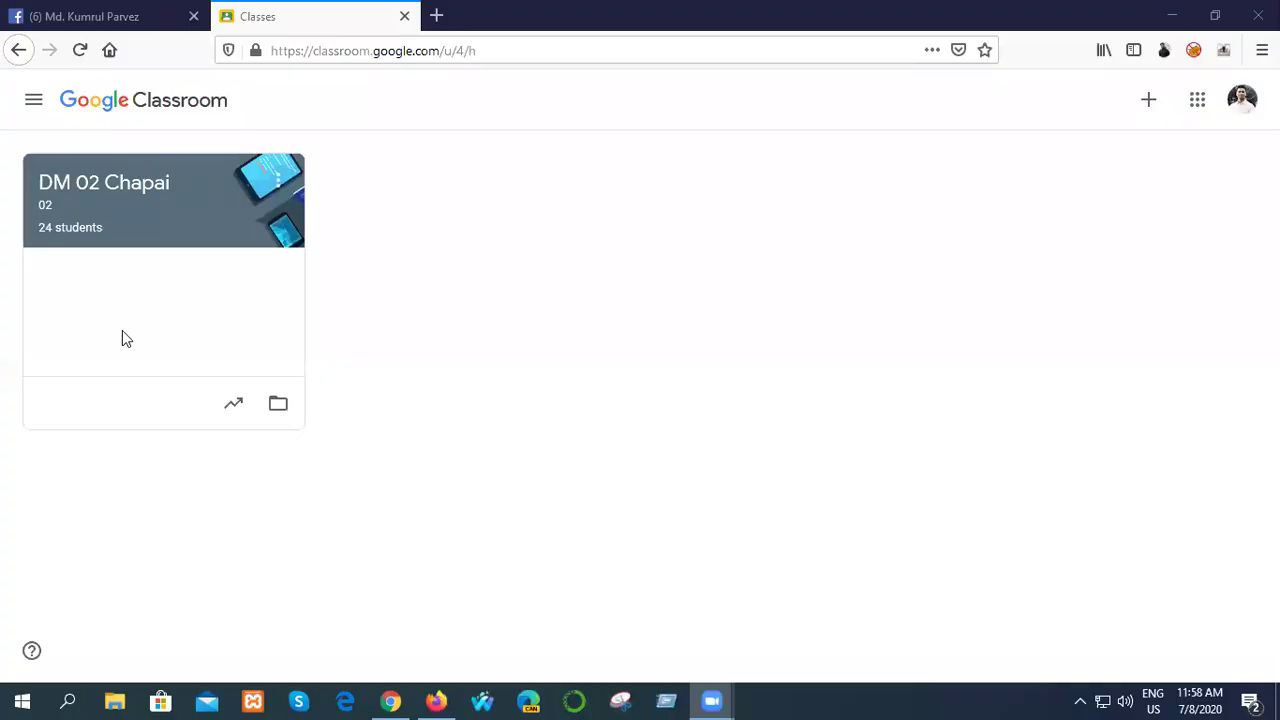
pyautogui.click(278, 403)
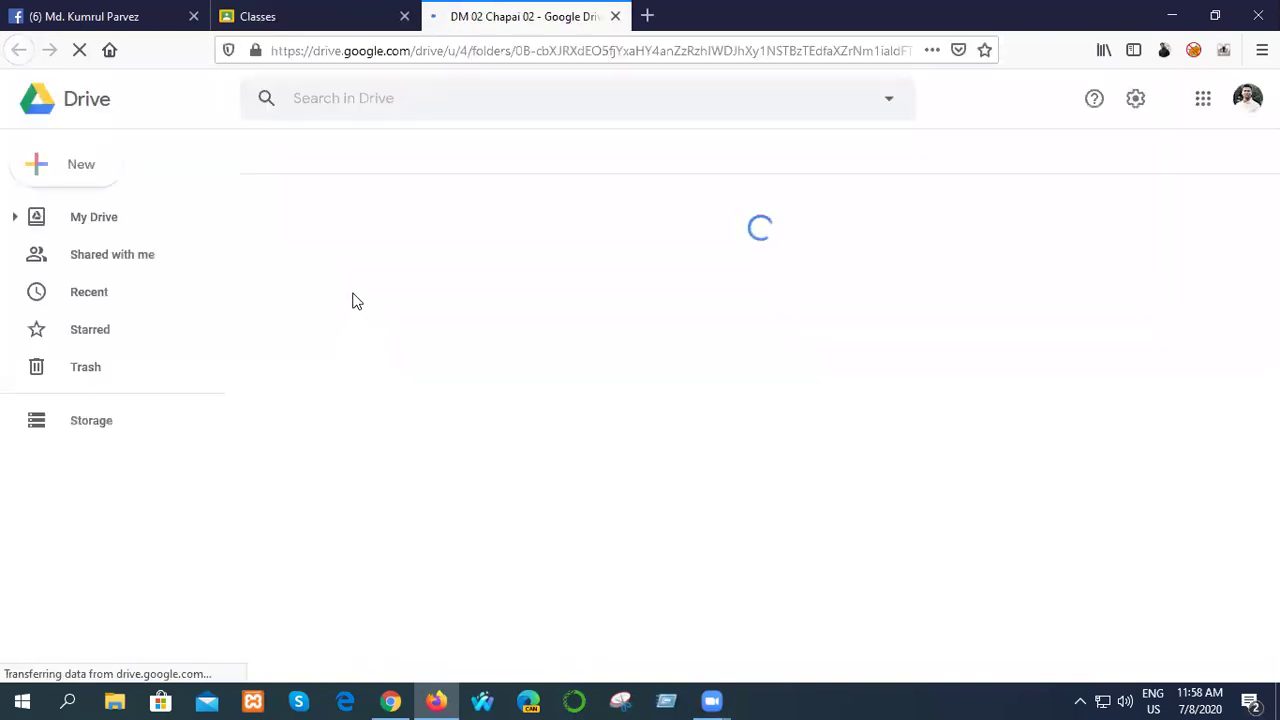
pyautogui.click(331, 15)
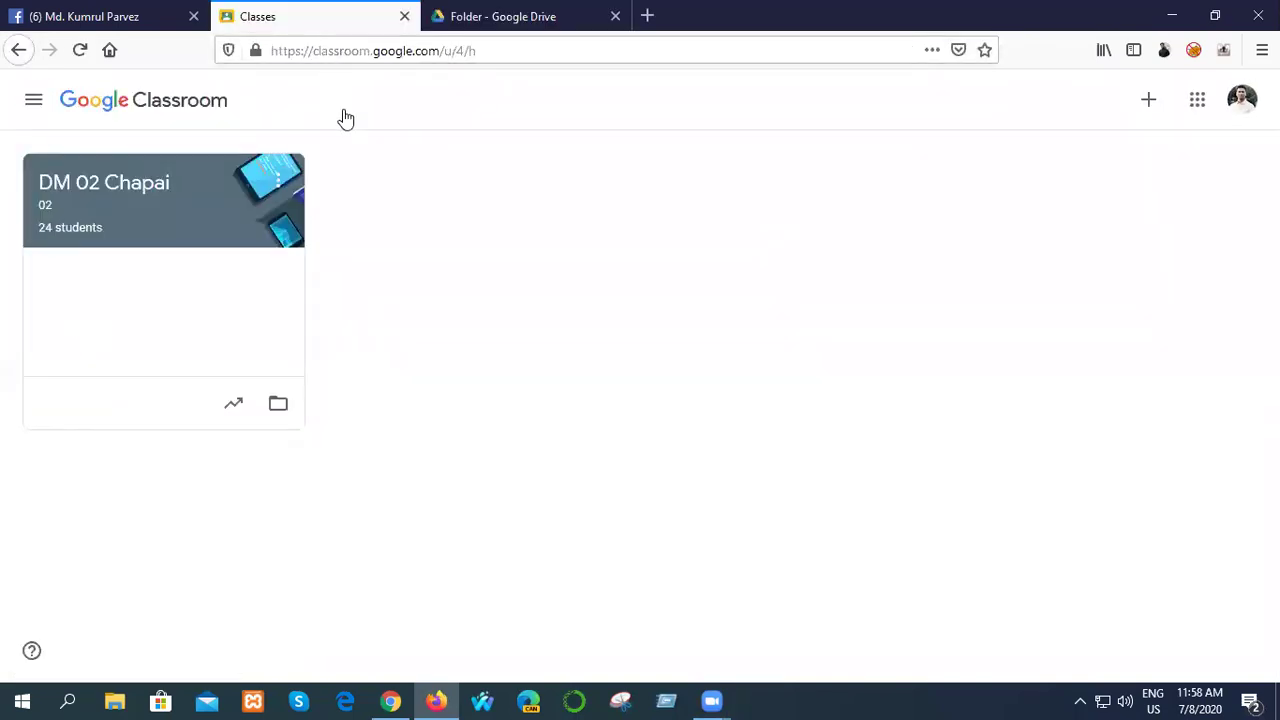
pyautogui.click(613, 16)
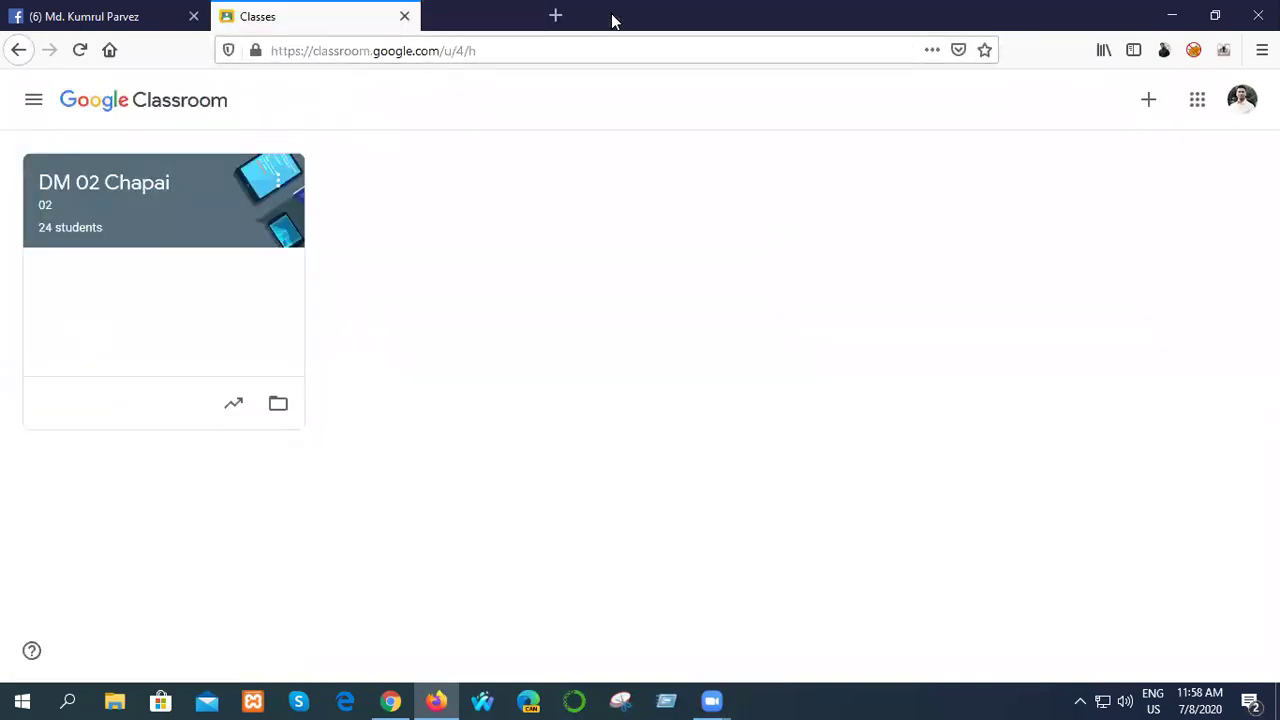
# - Open the list of teachers and students of the DM 02 Chapai class in Google Classroom
pyautogui.click(105, 228)
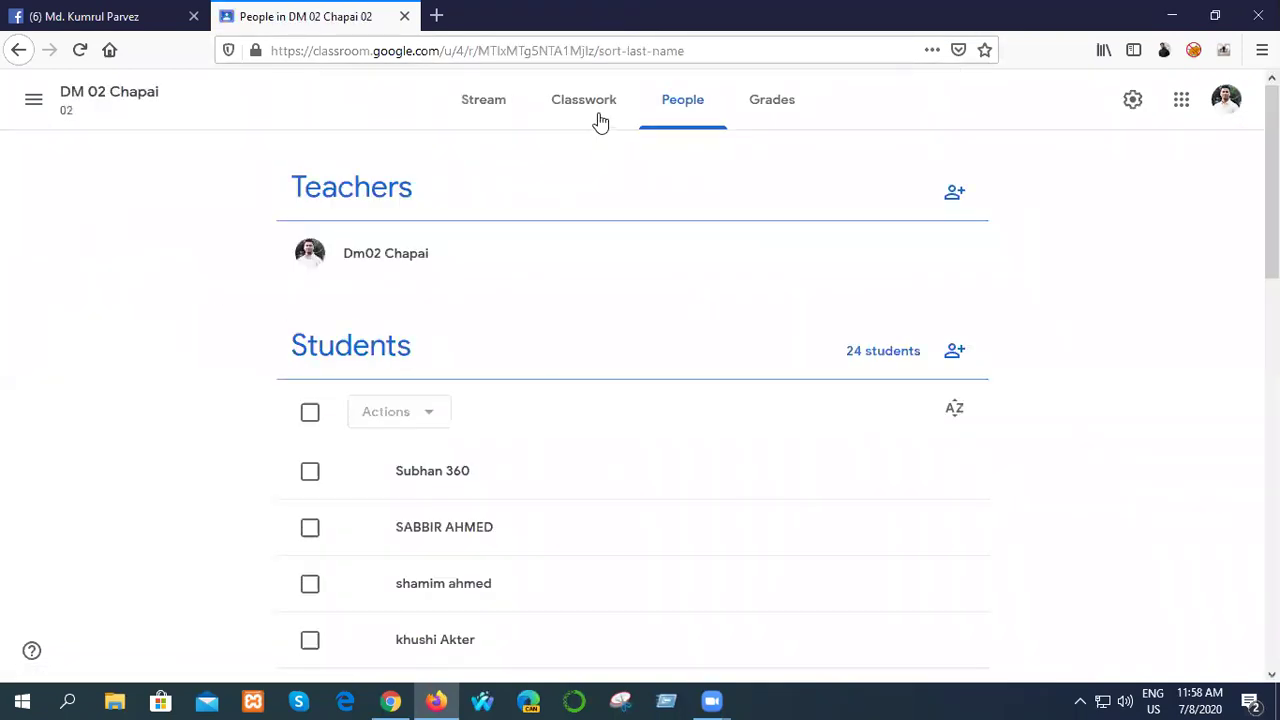
# - Start a new assignment in the classwork of the DM 02 Chapai class and dismiss the rubric introduction
pyautogui.scroll(-1, 480, 452)
pyautogui.scroll(-5, 480, 446)
pyautogui.scroll(5, 480, 440)
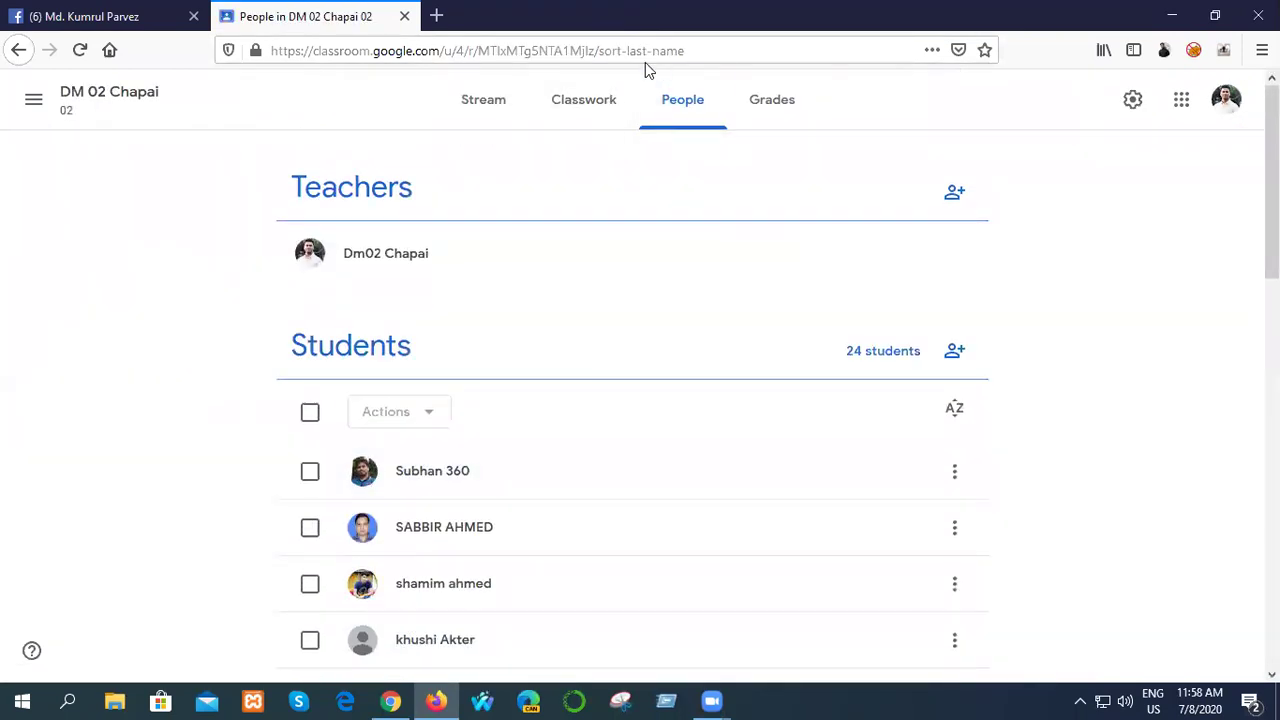
pyautogui.click(591, 105)
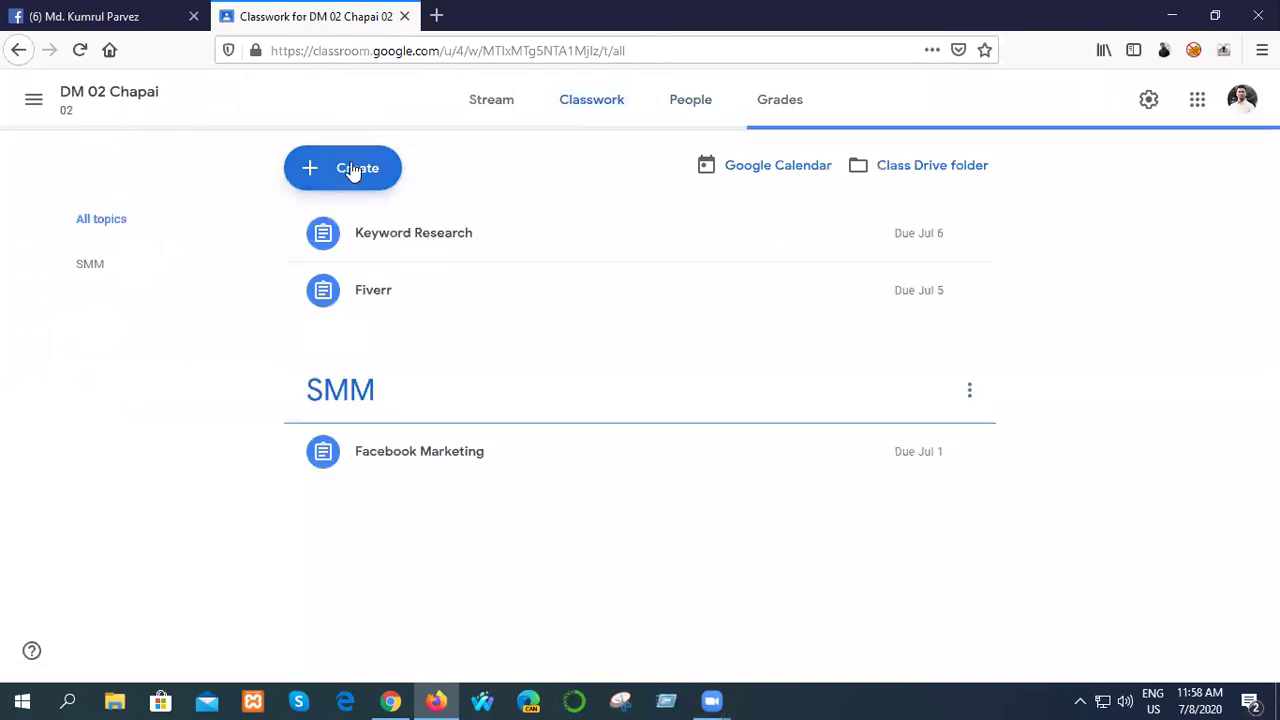
pyautogui.click(350, 168)
pyautogui.click(355, 230)
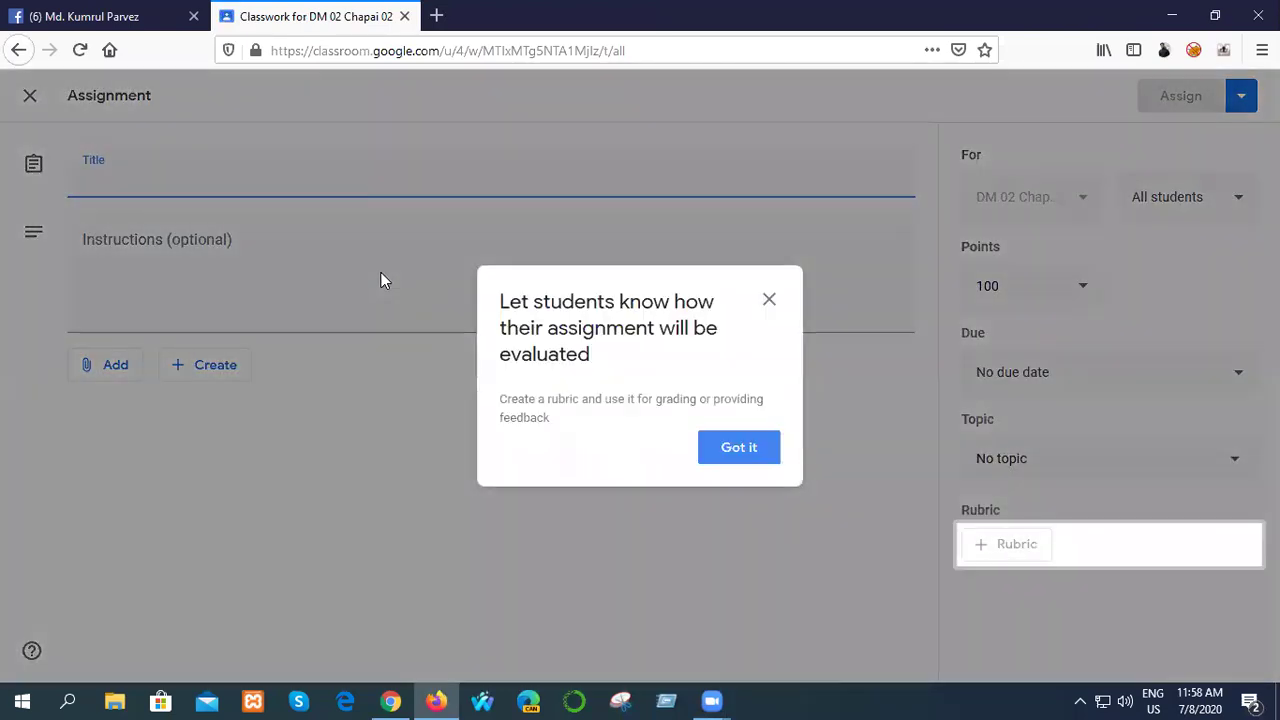
pyautogui.click(769, 300)
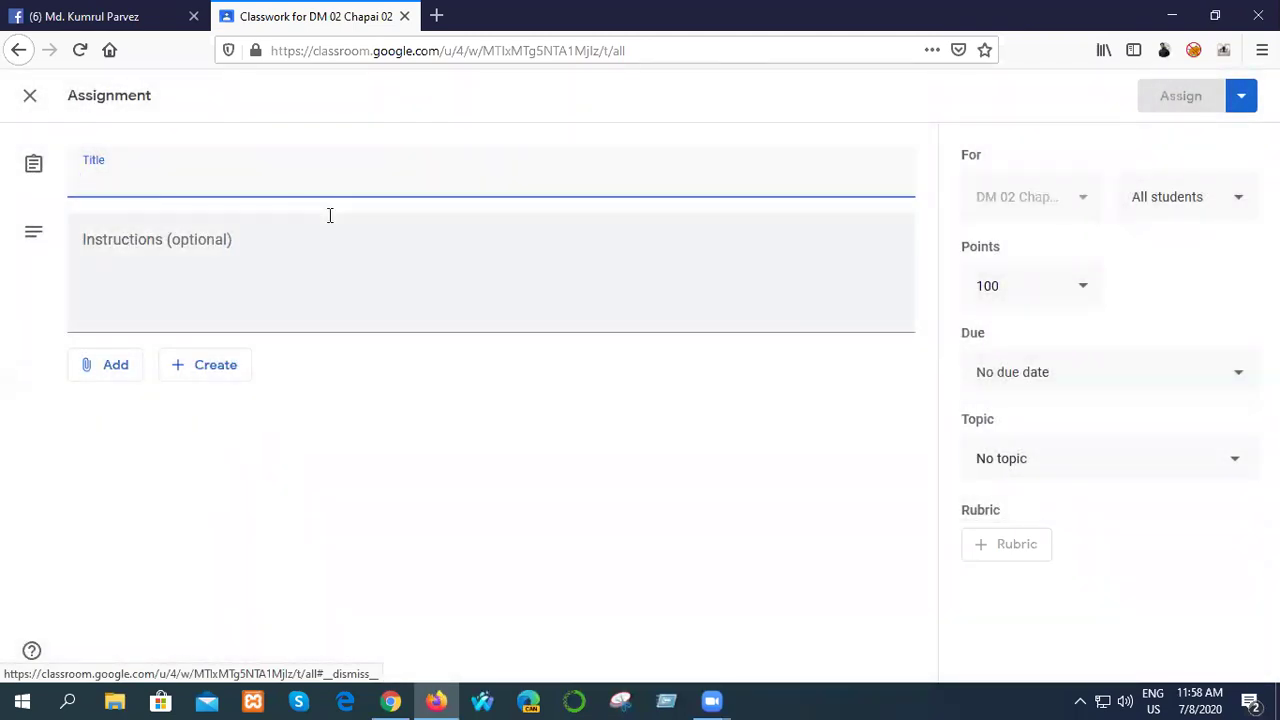
# - Title the assignment "1st Gig Social Media Marketing for Fiverr"
pyautogui.write('1st')
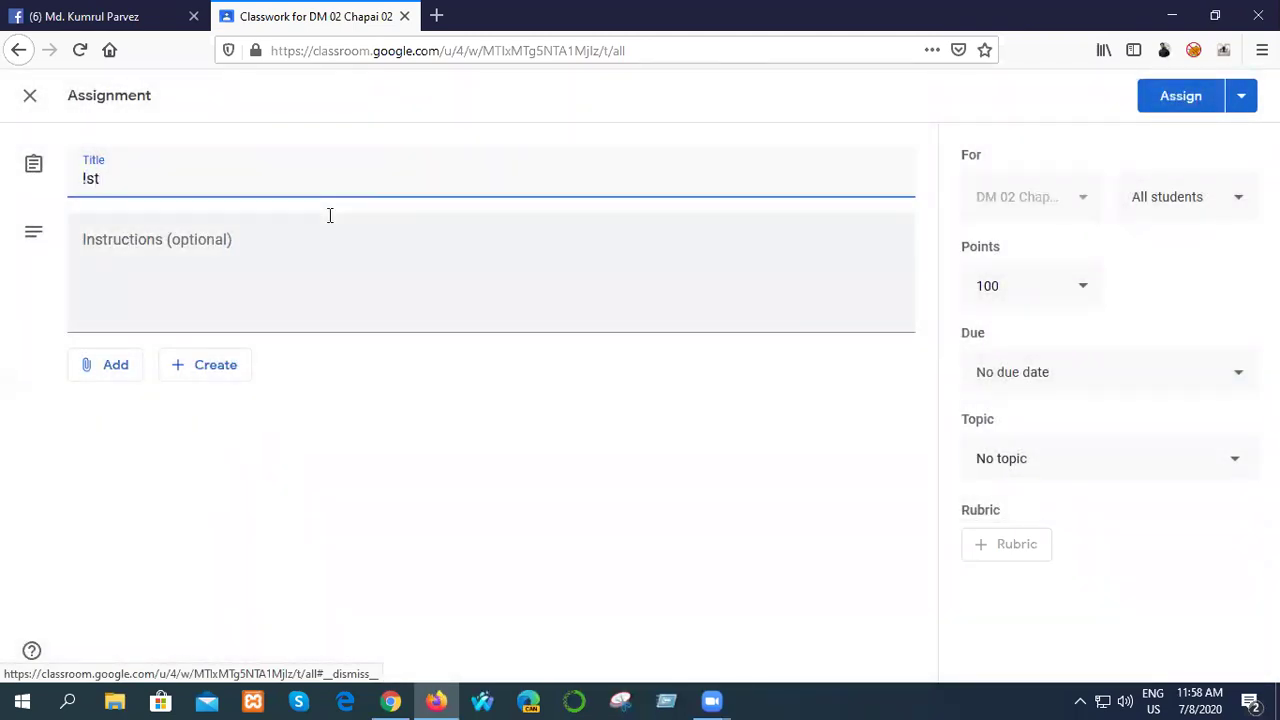
pyautogui.write(' Gig Social')
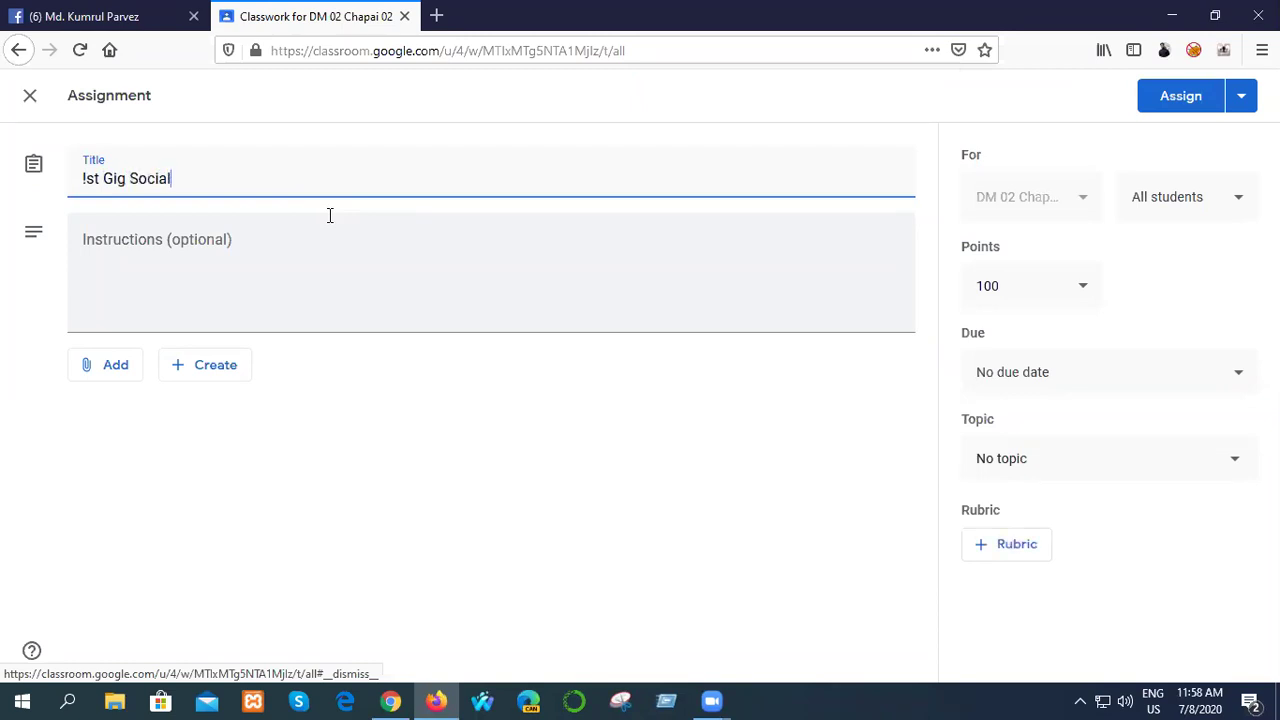
pyautogui.write(' Media Marketin')
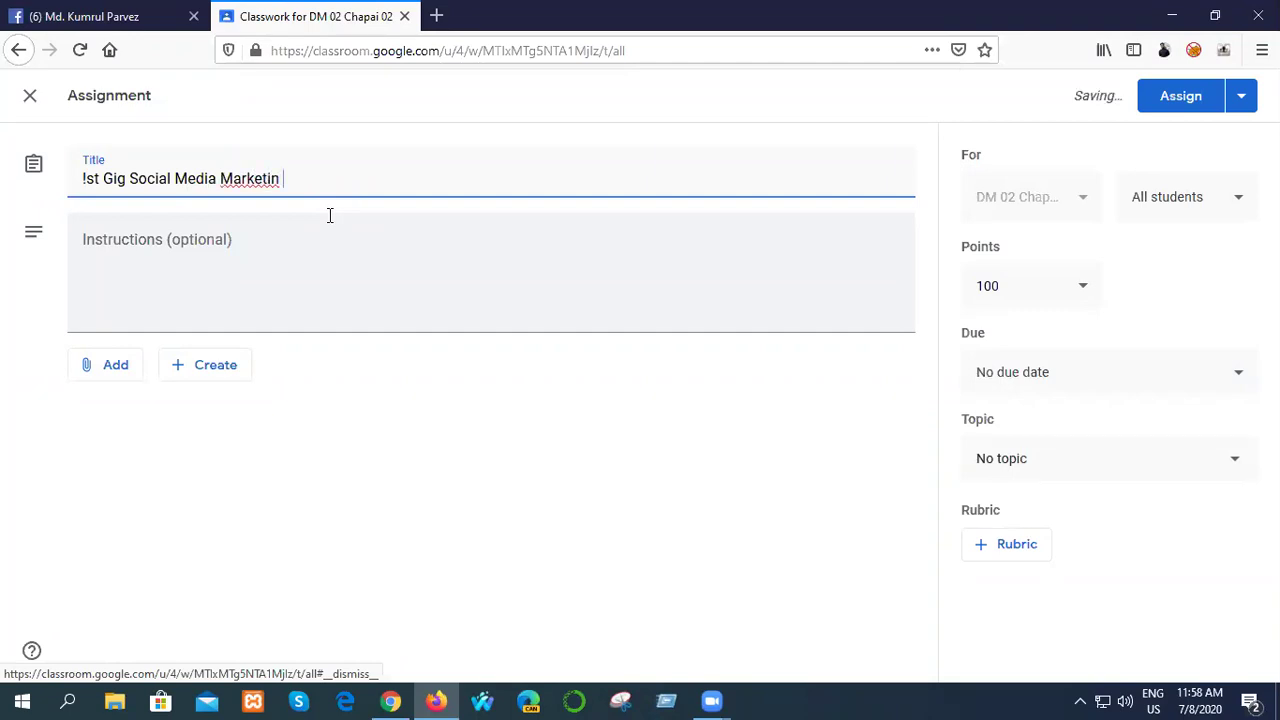
pyautogui.write('g for ')
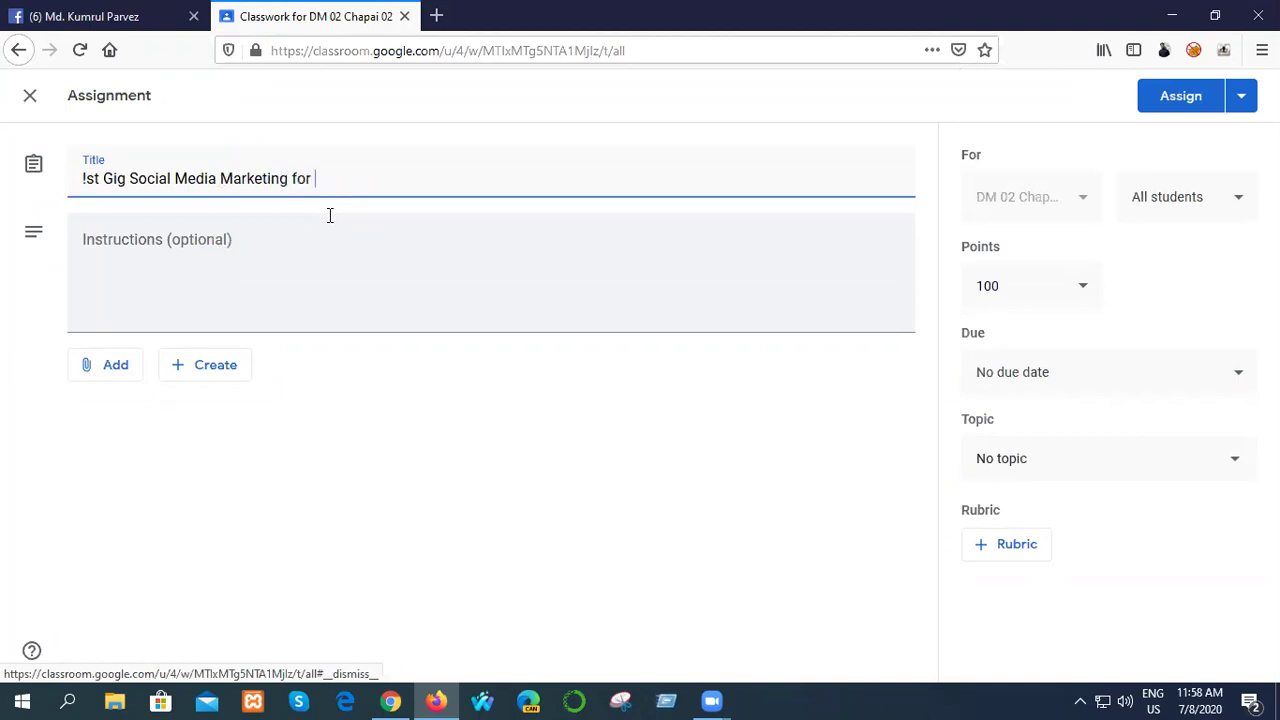
pyautogui.write('Fiverr')
pyautogui.click(87, 177)
pyautogui.press('BackSpace')
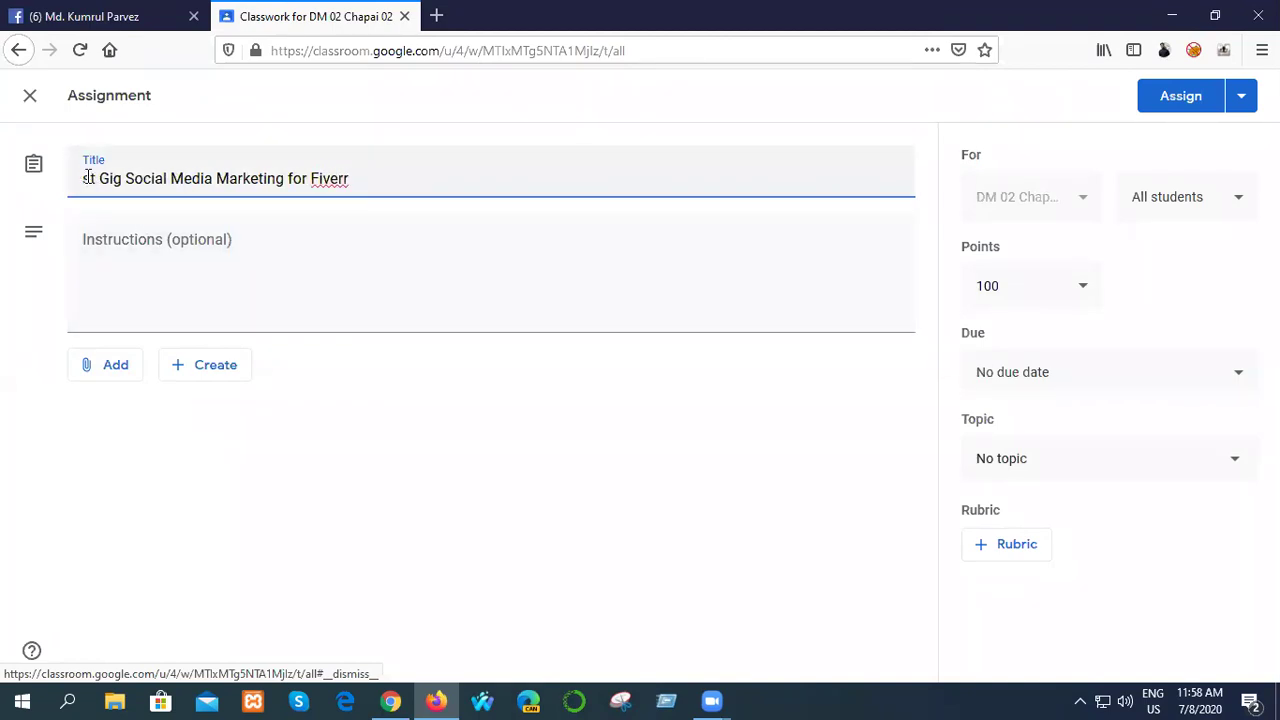
pyautogui.write('1')
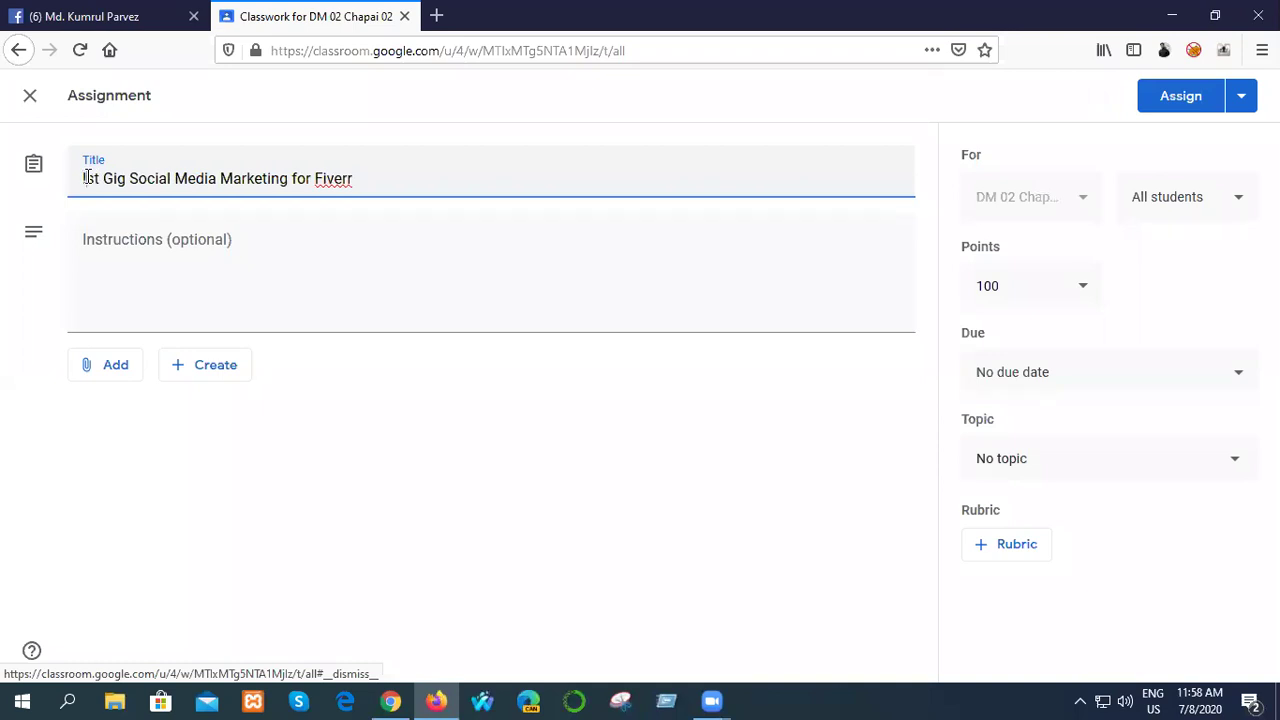
pyautogui.write('1')
# - Begin the assignment instructions with "Submit doc file", correcting the spelling of "Submit" with the suggested word
pyautogui.click(99, 288)
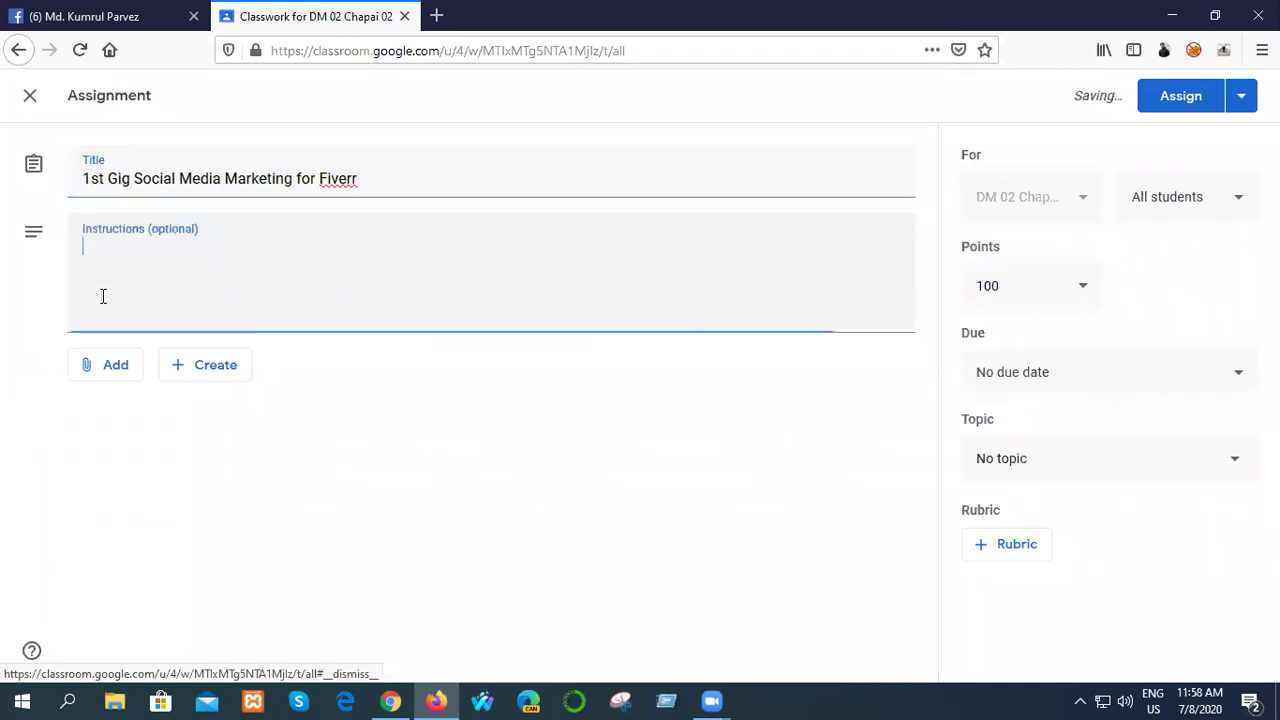
pyautogui.write('S')
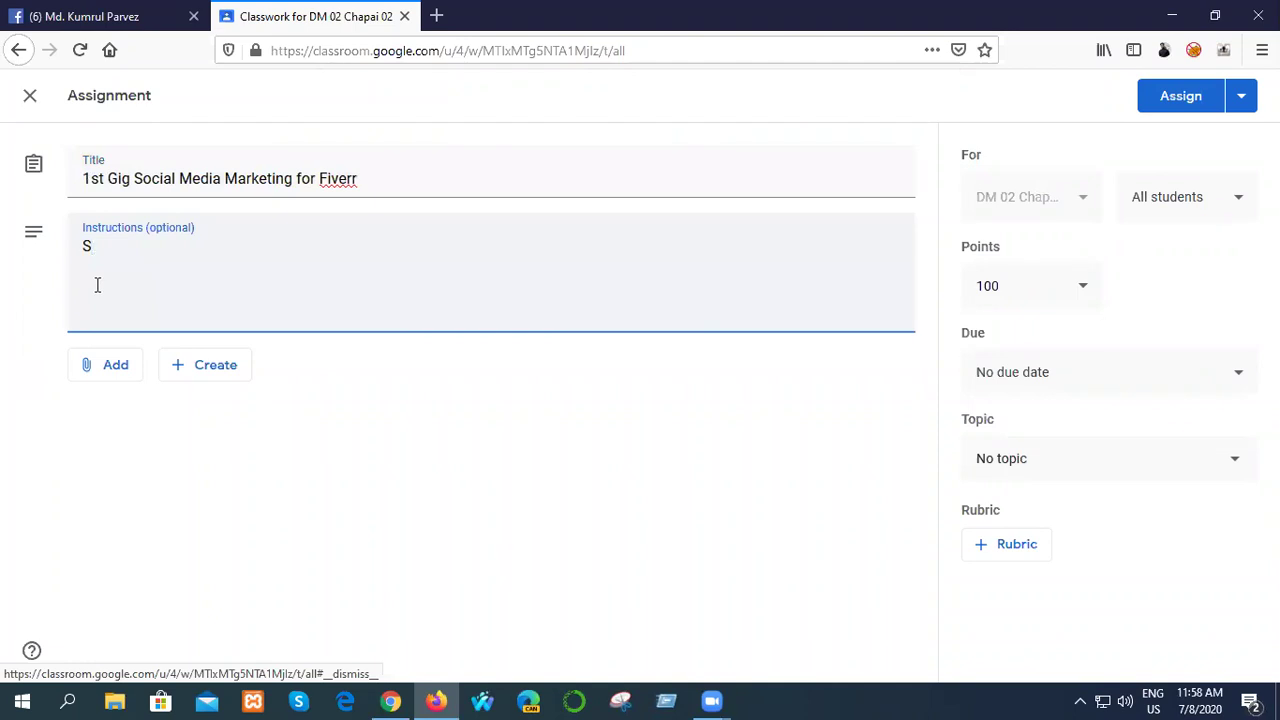
pyautogui.write('ubmite')
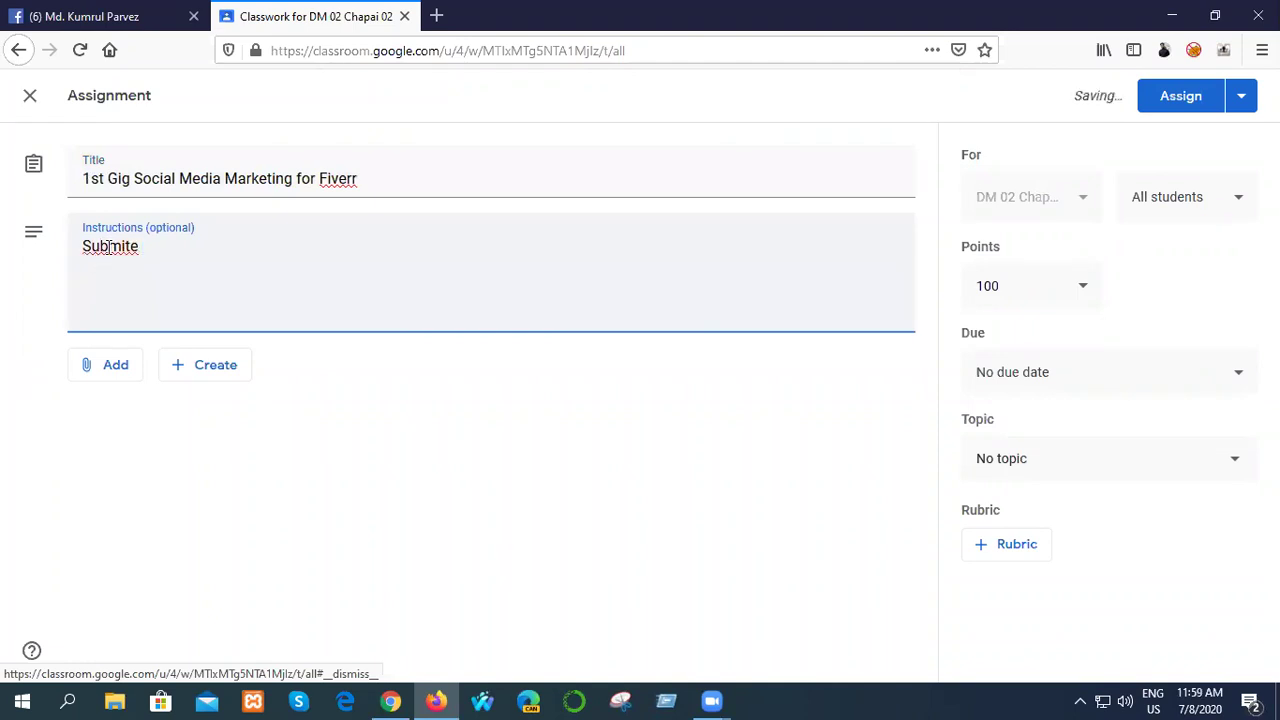
pyautogui.rightClick(108, 247)
pyautogui.click(160, 262)
pyautogui.write('doc')
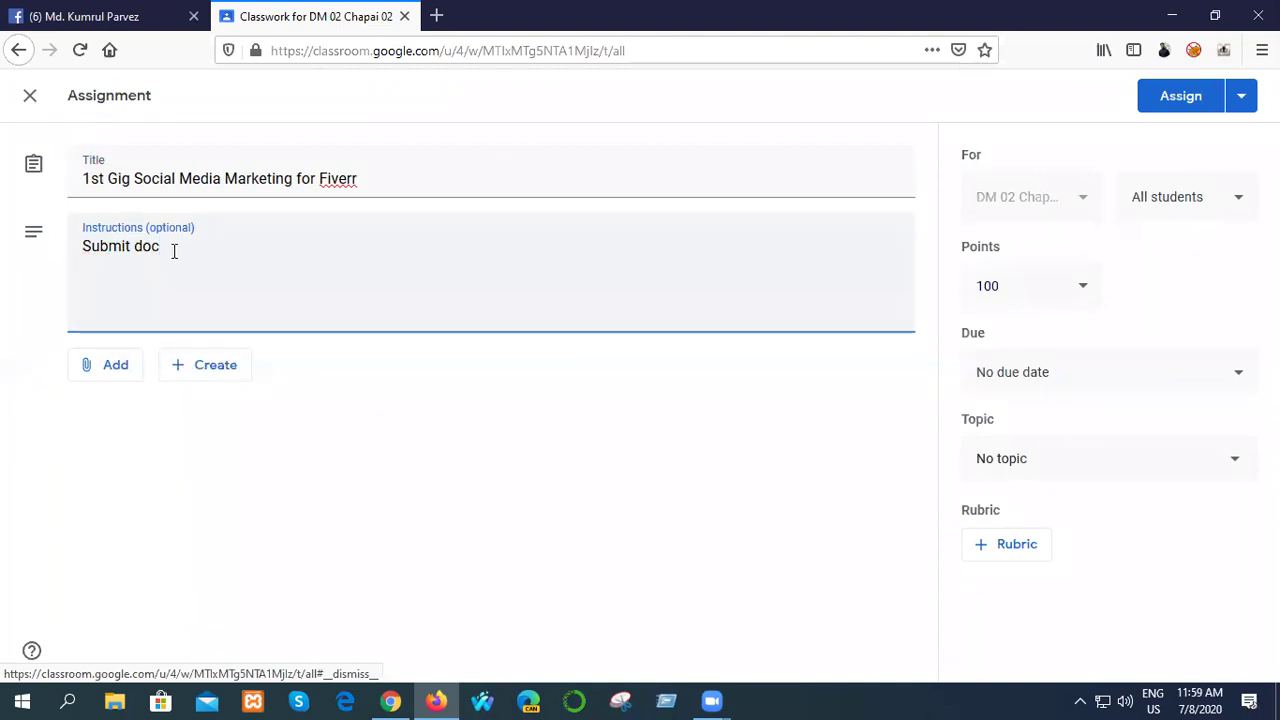
pyautogui.write(' file ')
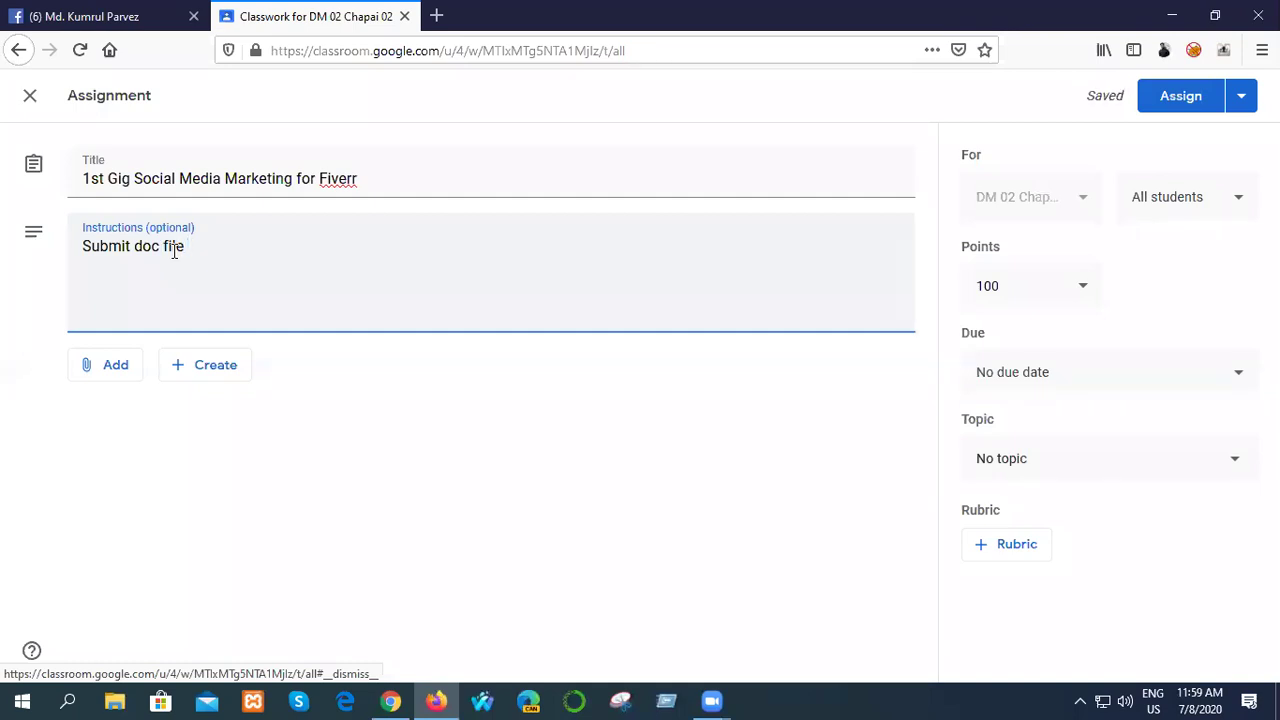
pyautogui.write('to yo')
pyautogui.write('u')
pyautogui.write('r')
pyautogui.press('BackSpace')
pyautogui.press('BackSpace')
pyautogui.press('BackSpace')
pyautogui.press('BackSpace')
pyautogui.press('BackSpace')
pyautogui.press('BackSpace')
pyautogui.press('BackSpace')
pyautogui.press('BackSpace')
pyautogui.write('that')
pyautogui.press('BackSpace')
pyautogui.press('BackSpace')
pyautogui.press('BackSpace')
pyautogui.press('BackSpace')
# - Append "with infographysic" to the instructions and replace the misspelled word with the suggestion "physiography"
pyautogui.write('with infographysic')
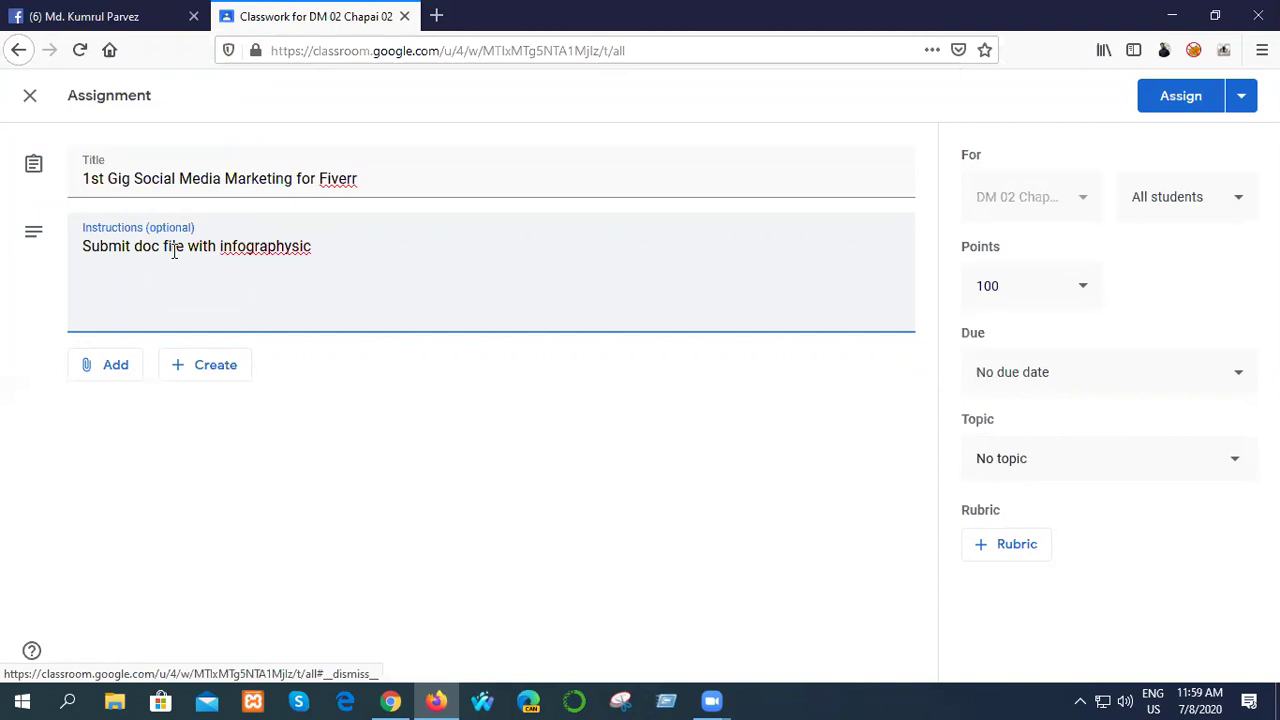
pyautogui.rightClick(281, 244)
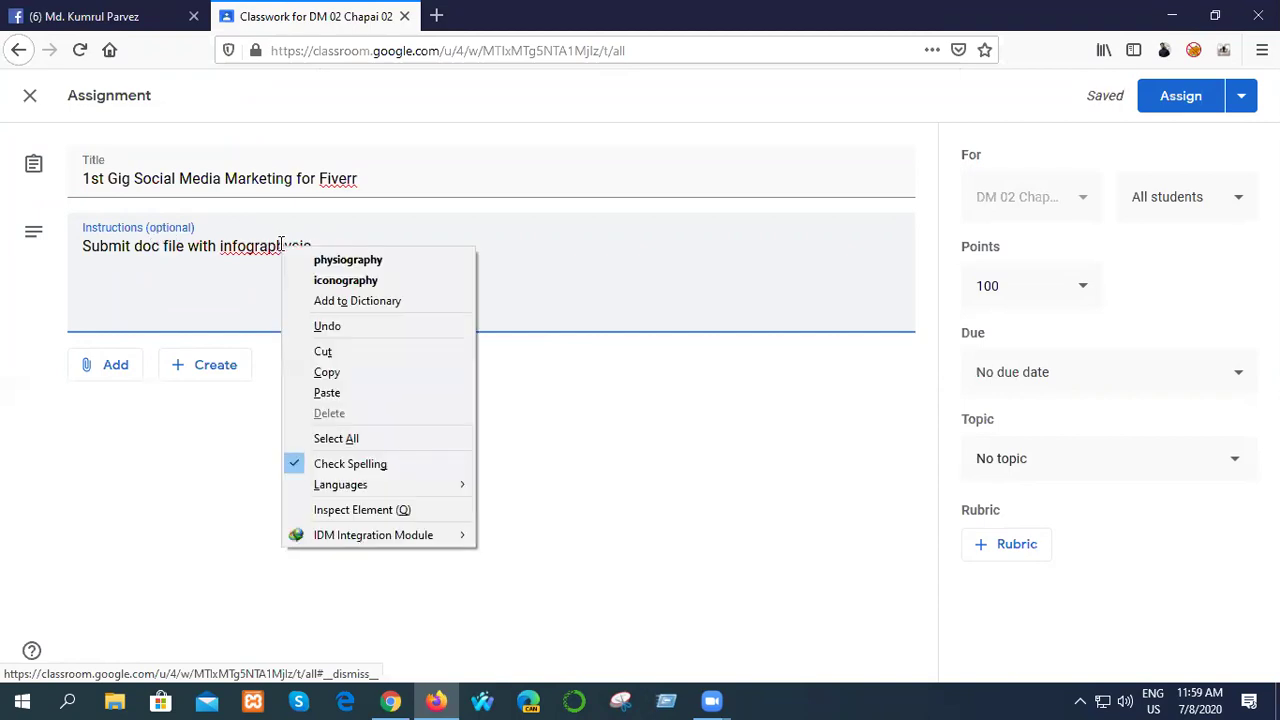
pyautogui.click(333, 261)
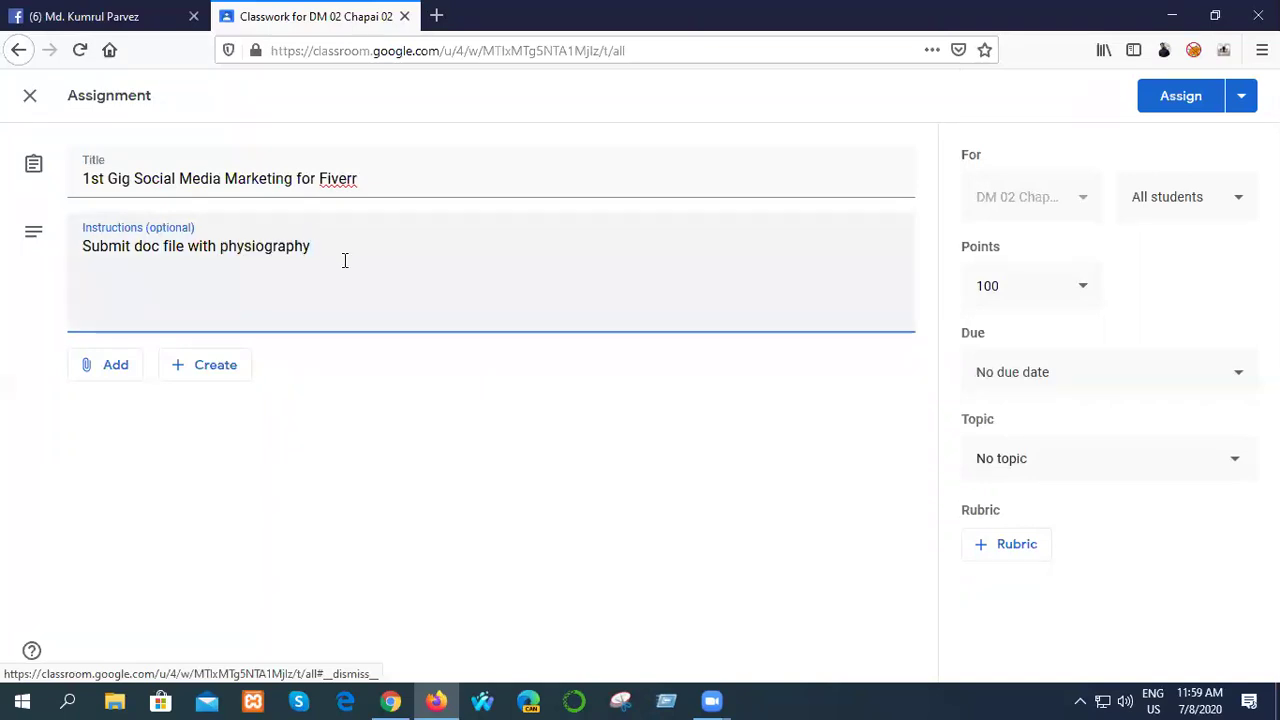
# - Replace "physiography" in the instructions with "infographic" and apply the suggested spelling "info-graphic"
pyautogui.press('BackSpace')
pyautogui.press('BackSpace')
pyautogui.press('BackSpace')
pyautogui.press('BackSpace')
pyautogui.press('BackSpace')
pyautogui.press('BackSpace')
pyautogui.press('BackSpace')
pyautogui.press('BackSpace')
pyautogui.press('BackSpace')
pyautogui.press('BackSpace')
pyautogui.press('BackSpace')
pyautogui.press('BackSpace')
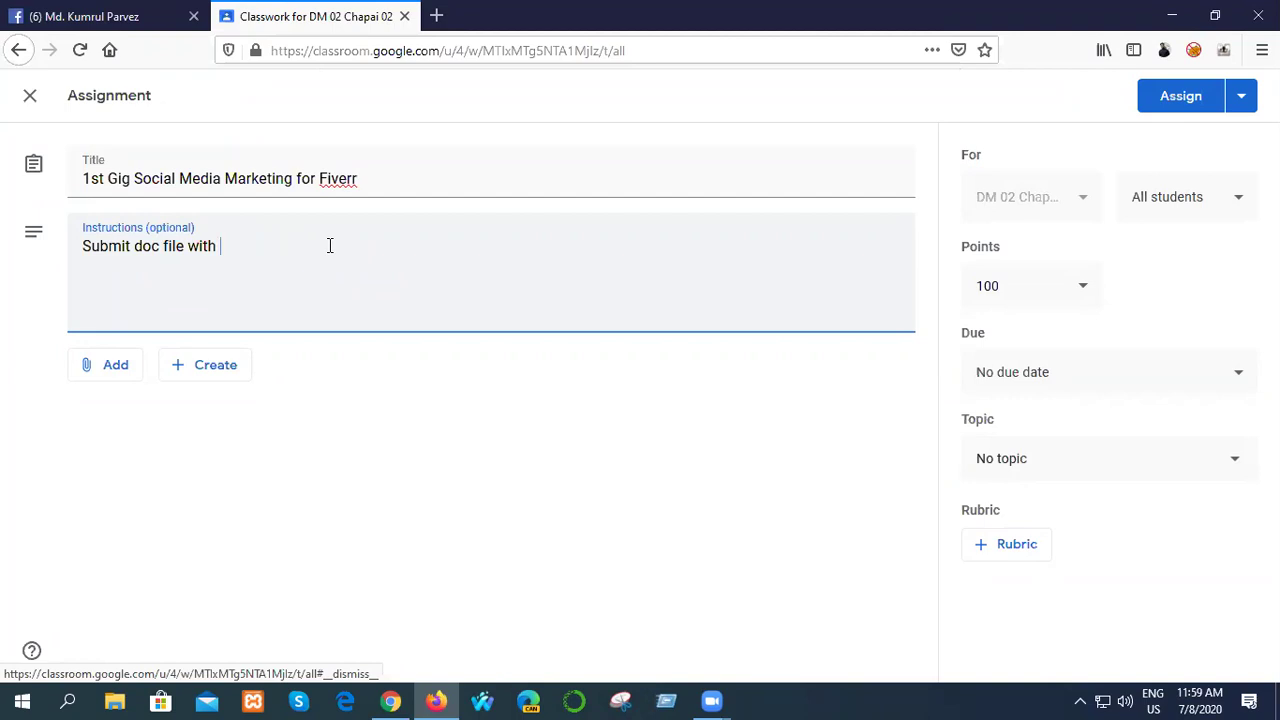
pyautogui.write('infographic')
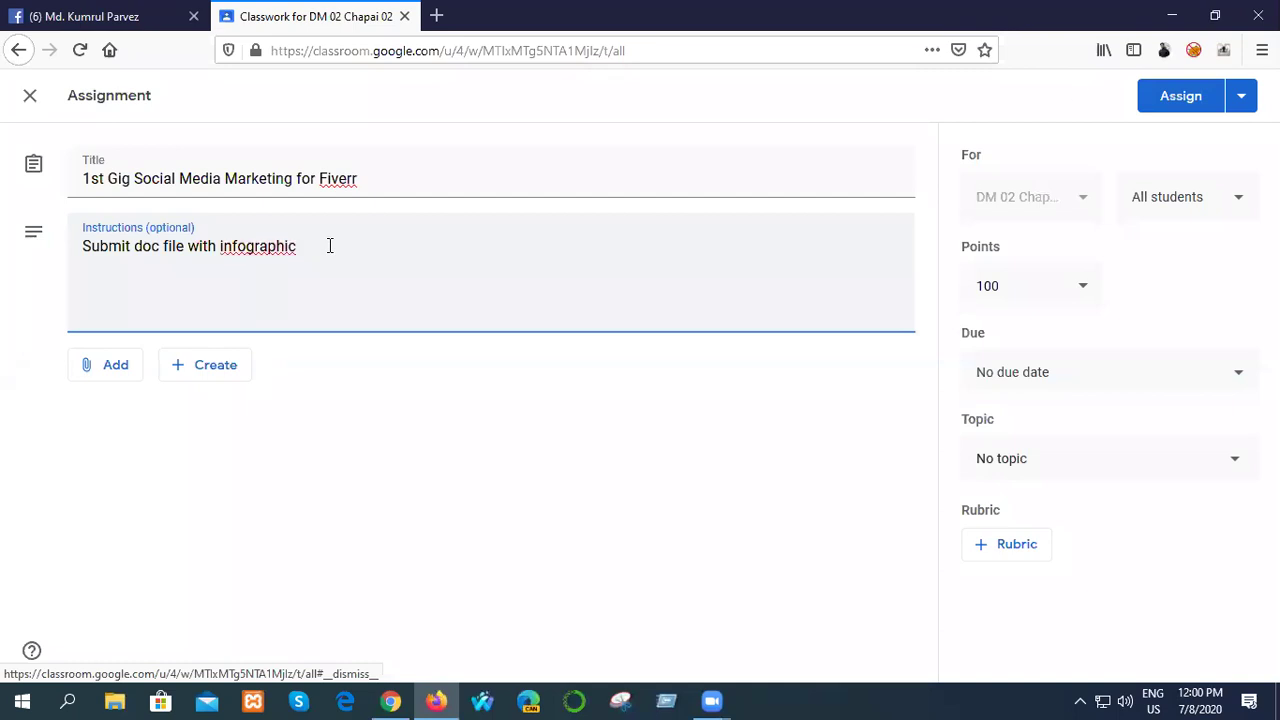
pyautogui.rightClick(265, 246)
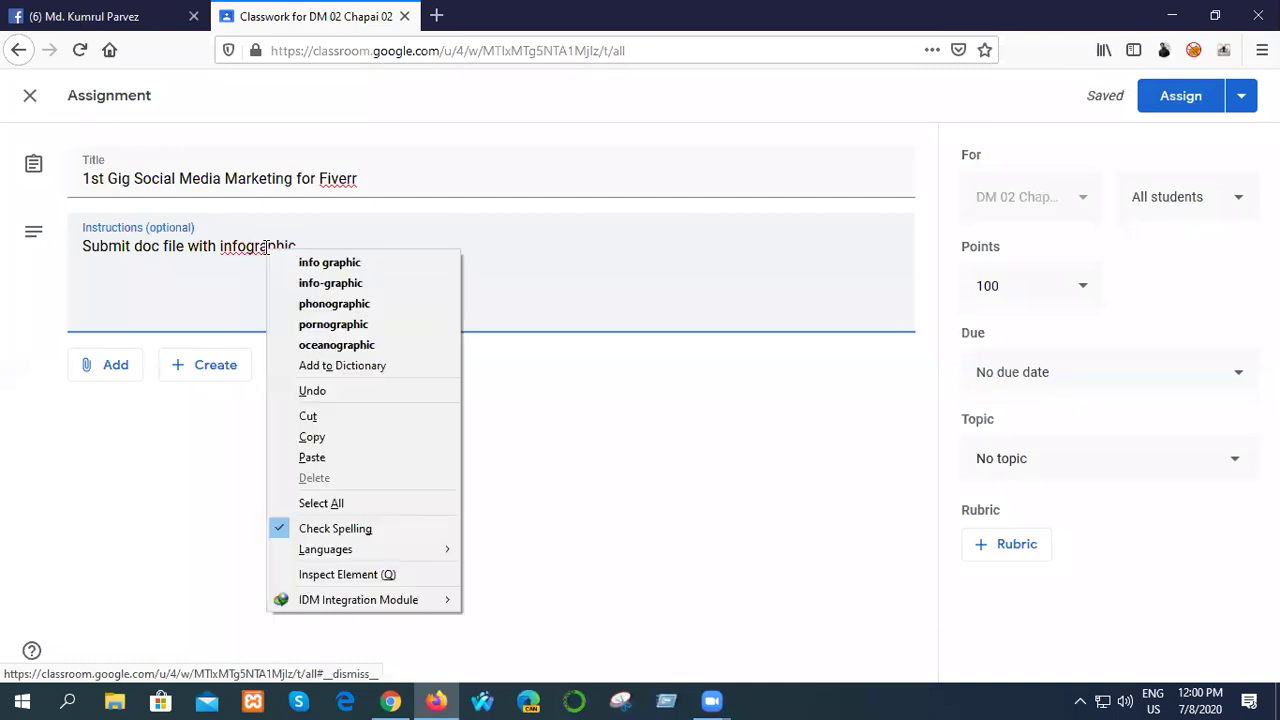
pyautogui.click(327, 280)
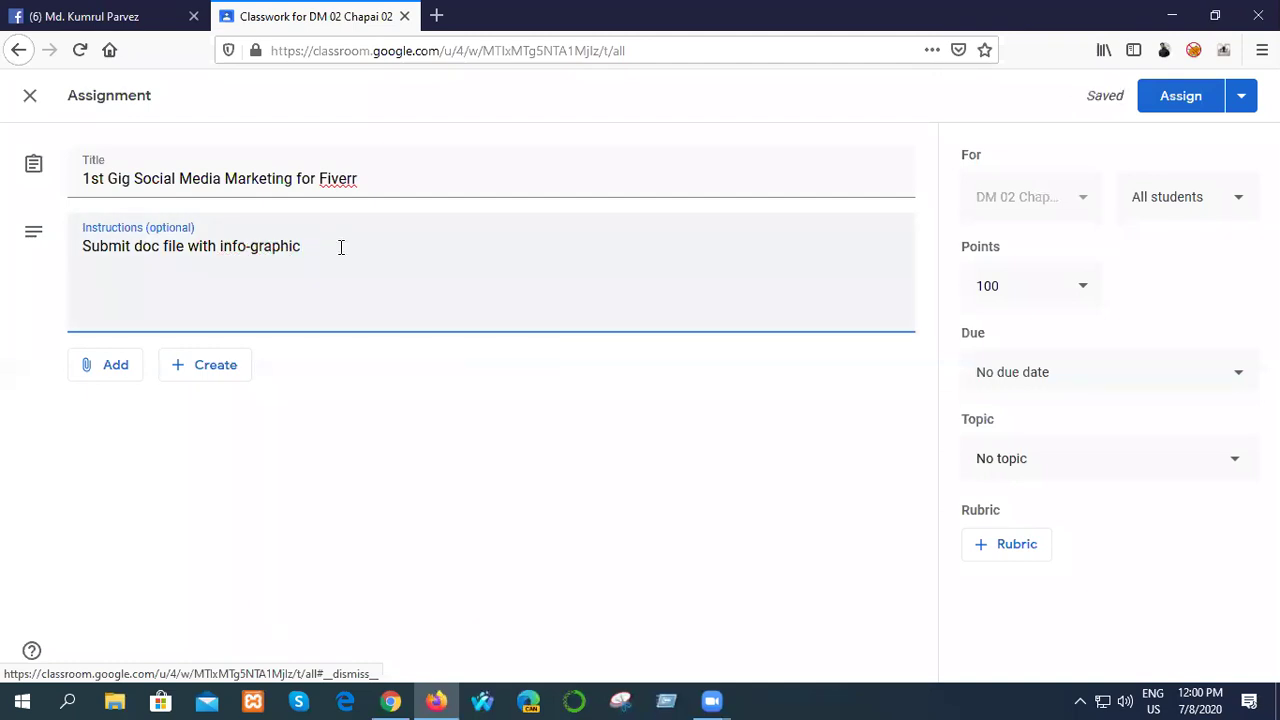
# - Complete the instructions with "and written content to your 1 st gig" and assign the work to the class
pyautogui.write('and vritten')
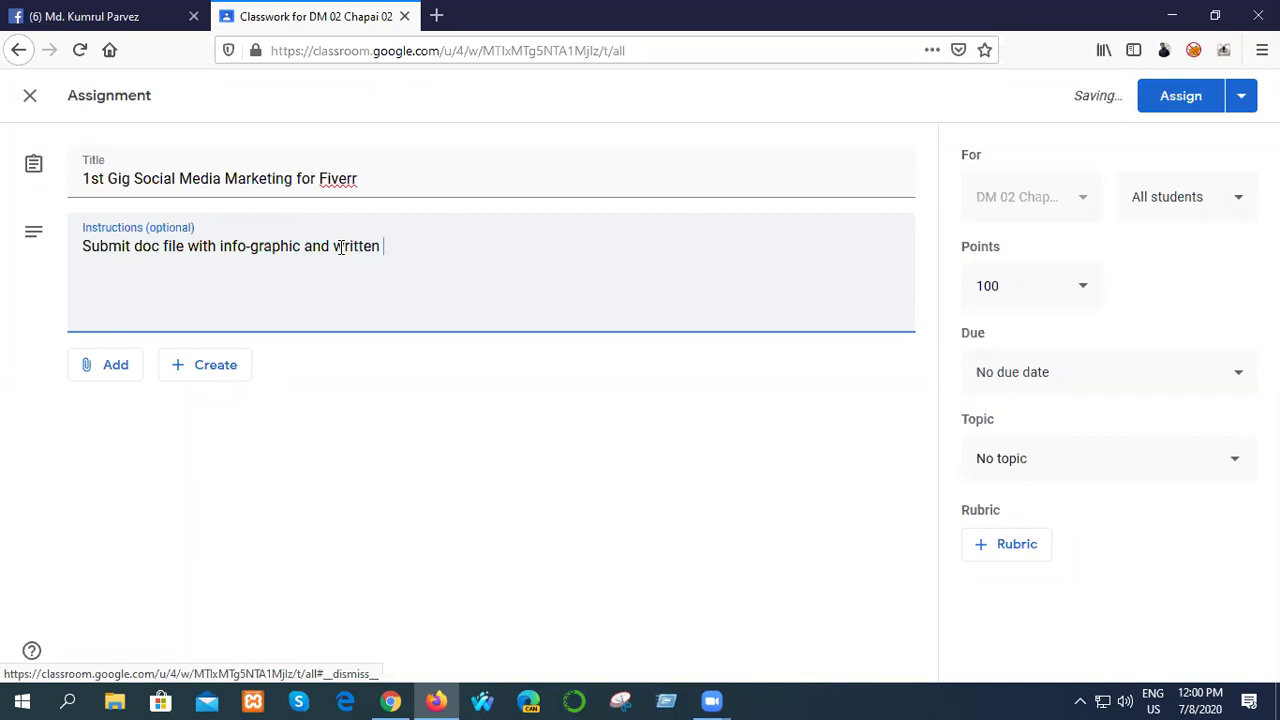
pyautogui.write(' content')
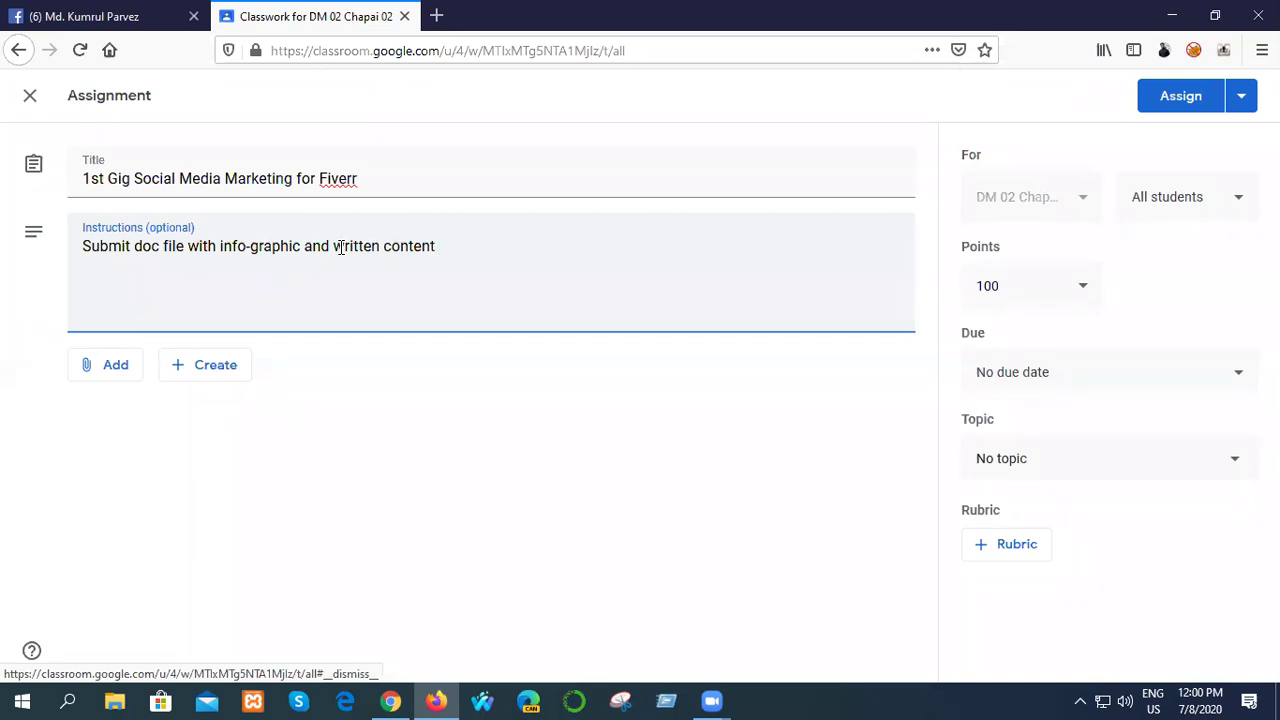
pyautogui.write(' to your 1 st gig')
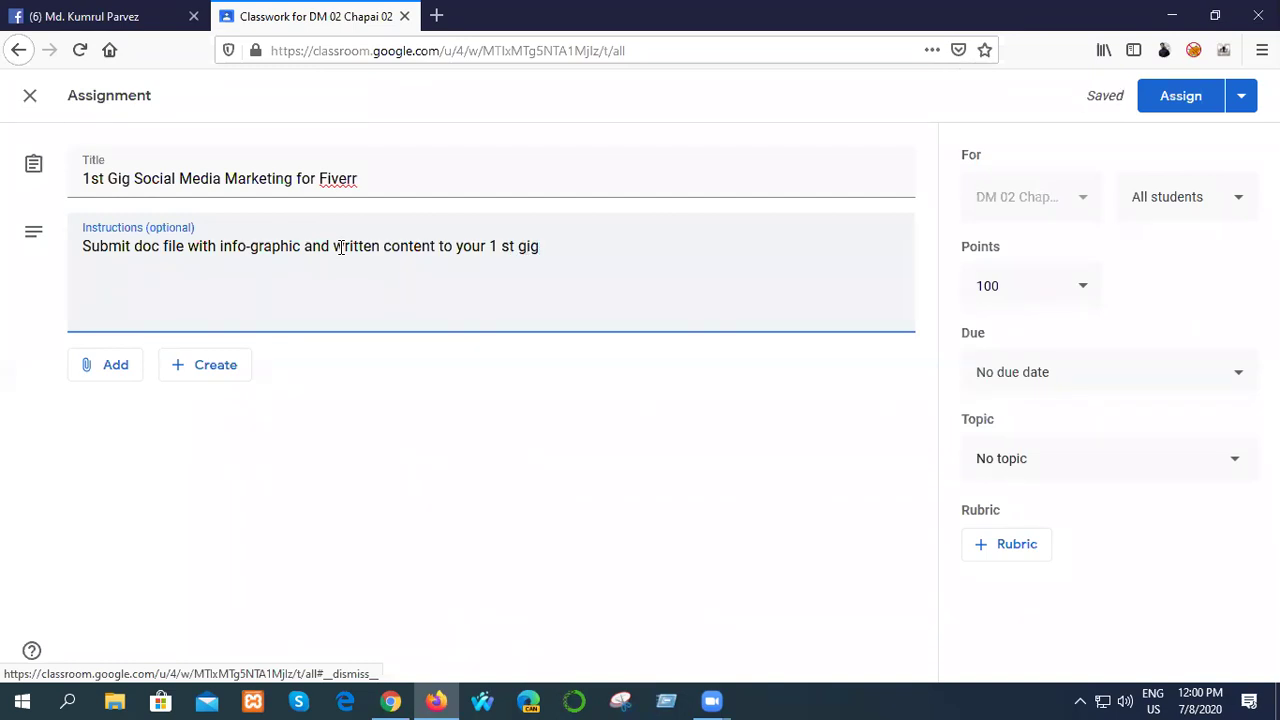
pyautogui.click(1165, 108)
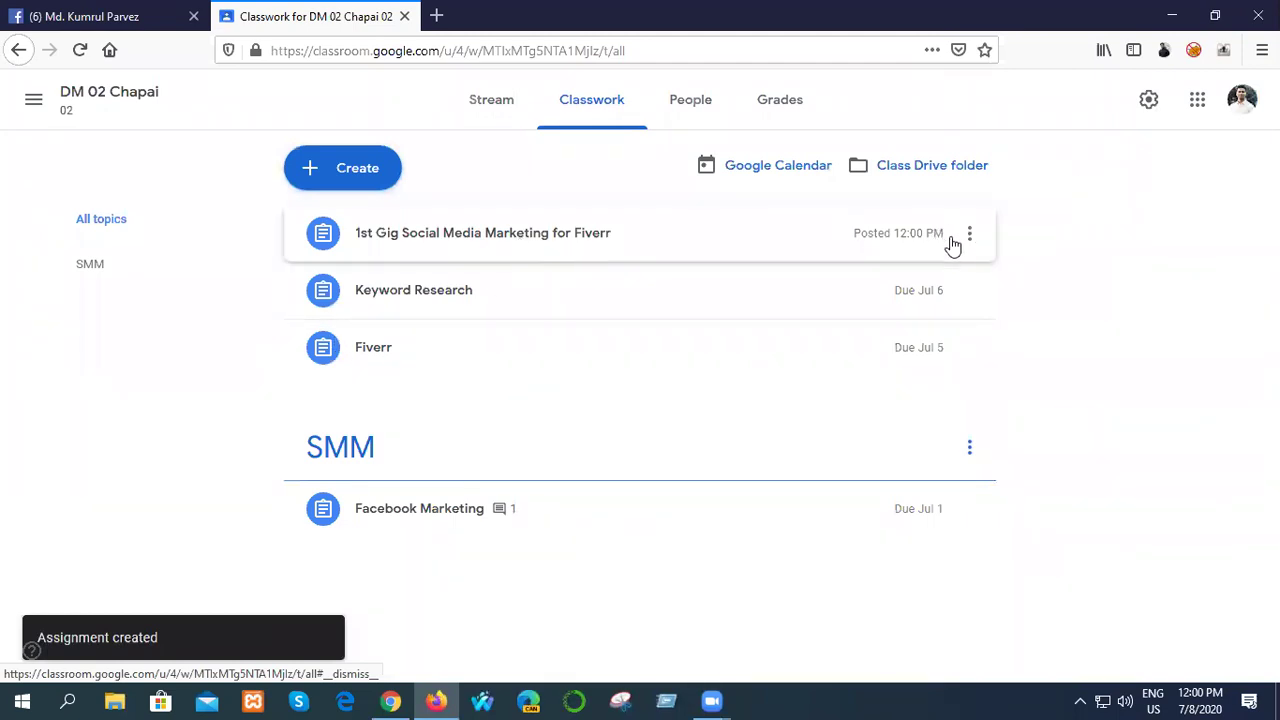
# - Reopen the "1st Gig Social Media Marketing for Fiverr" assignment for editing and set its points to 10
pyautogui.click(968, 236)
pyautogui.click(902, 269)
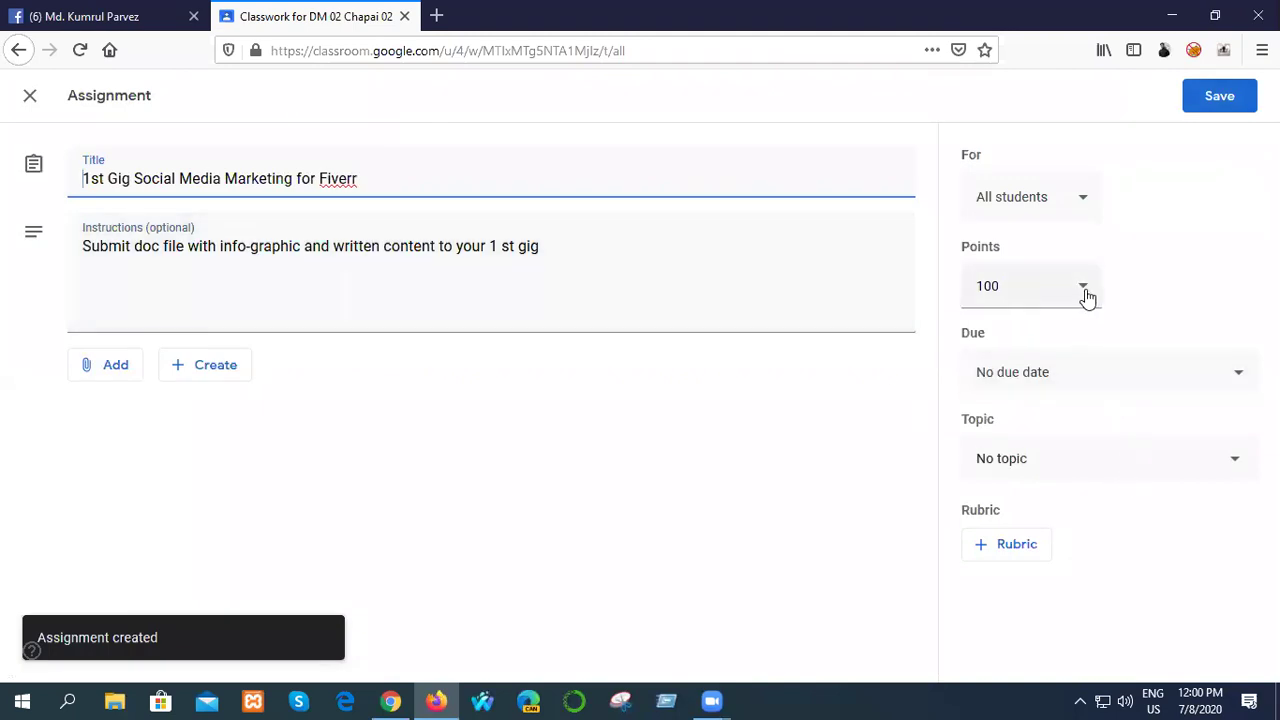
pyautogui.click(1084, 290)
pyautogui.press('BackSpace')
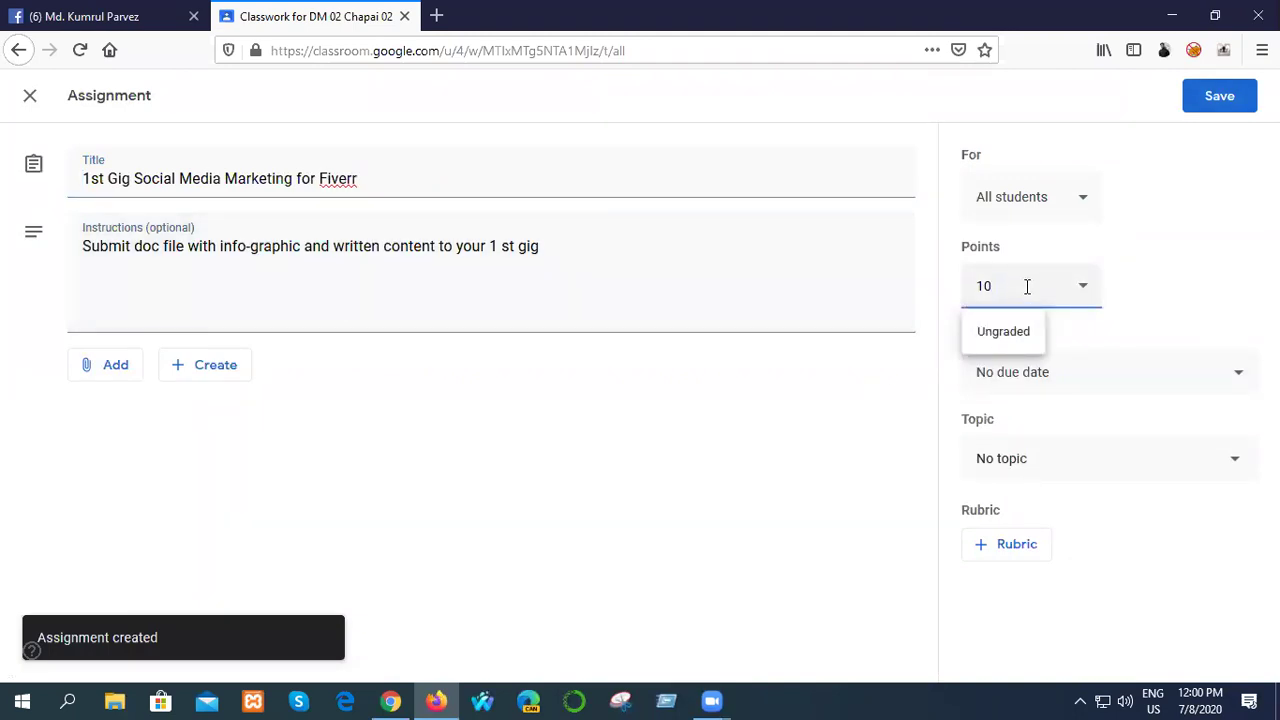
# - Set the assignment's due date to Jul 9, 2020 and save the changes
pyautogui.click(1069, 383)
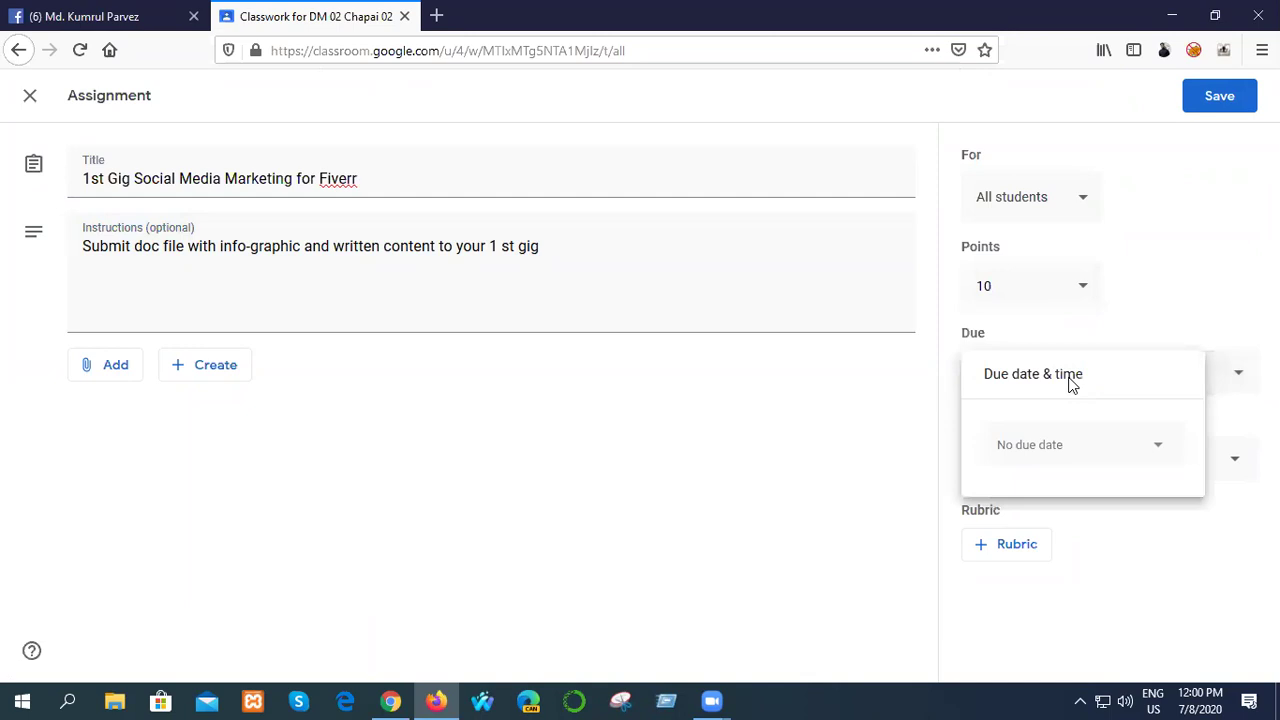
pyautogui.click(1057, 457)
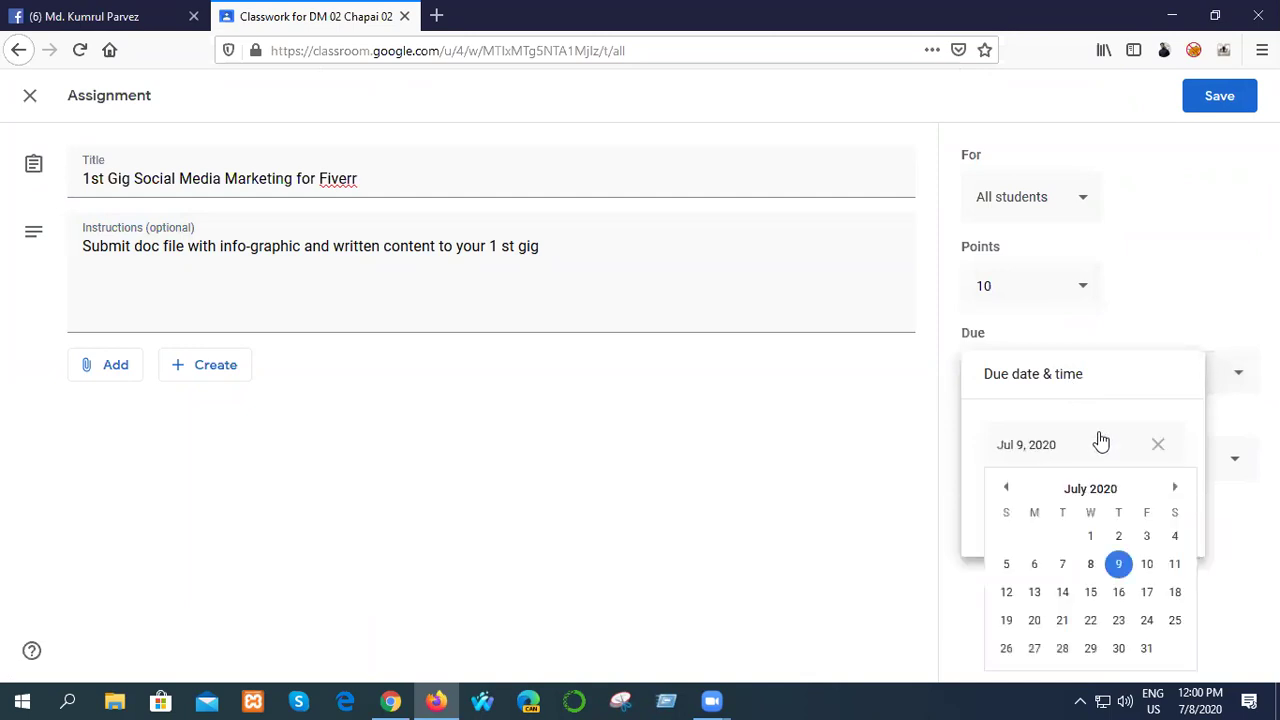
pyautogui.click(1119, 565)
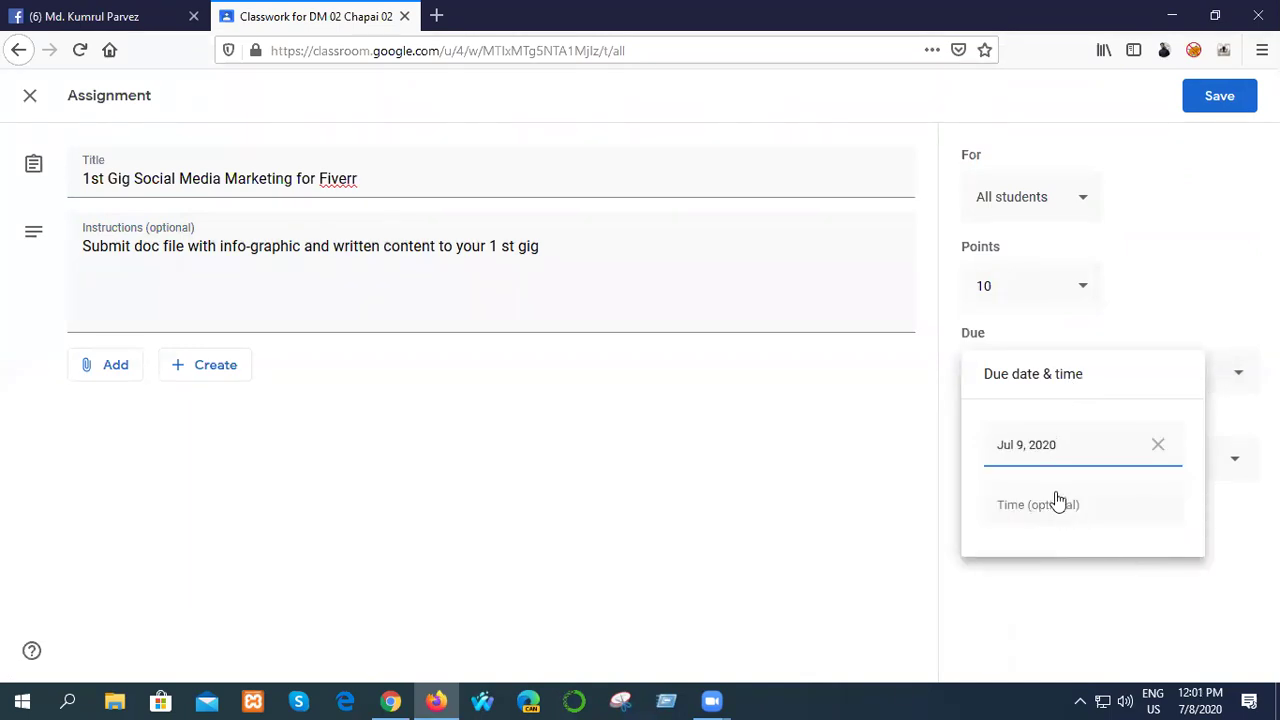
pyautogui.click(1121, 584)
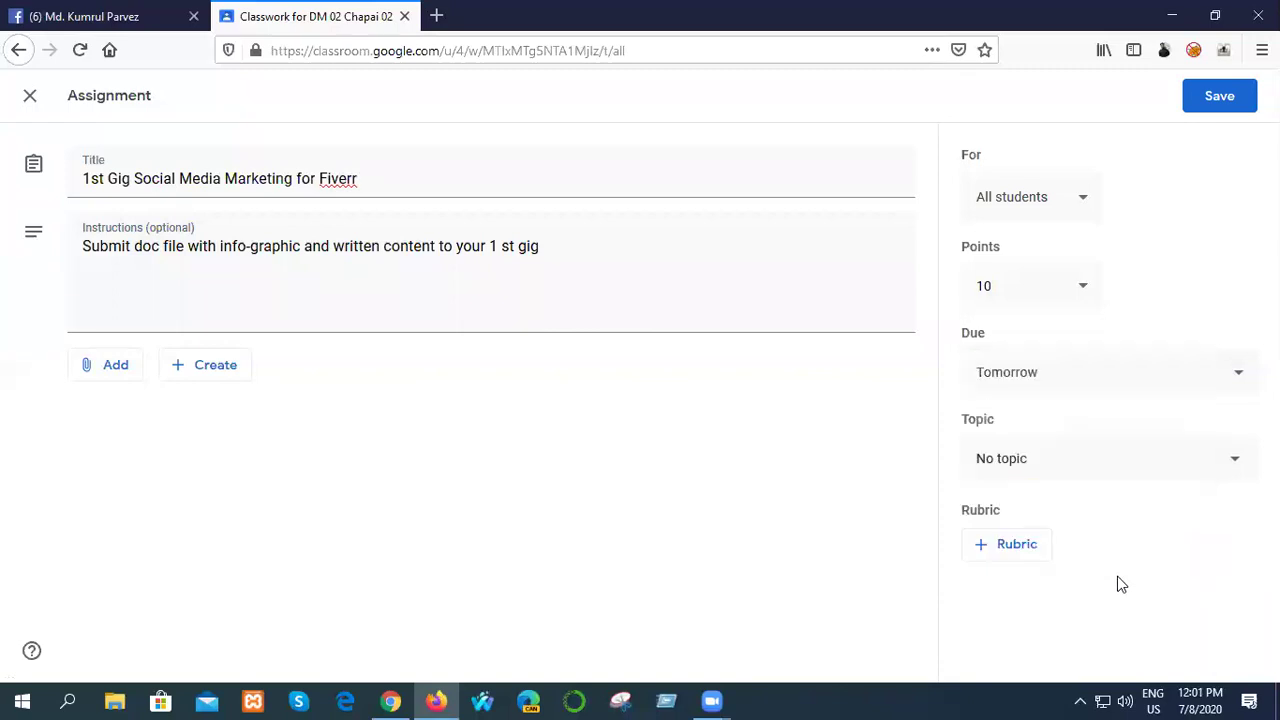
pyautogui.click(1220, 100)
pyautogui.click(763, 427)
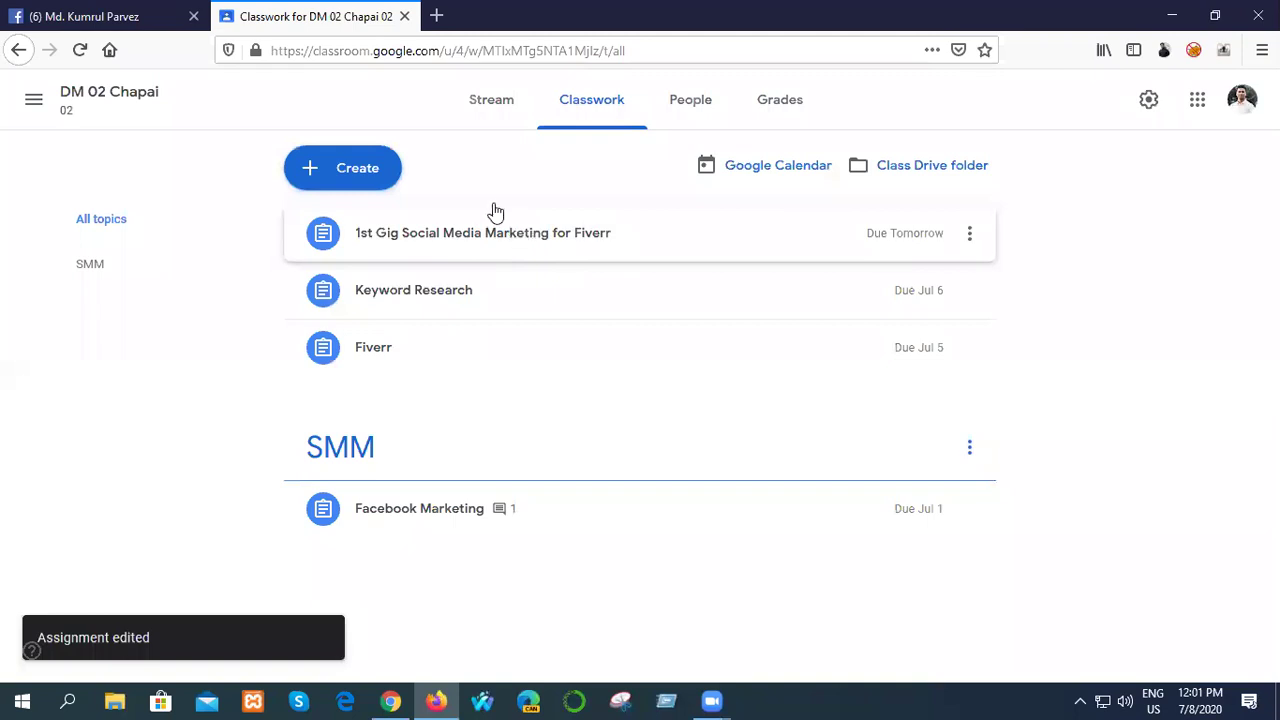
# - Open Google Classroom in a new browser tab, switch to the DM 03 teacher account and open the DM 03 Chapai class
pyautogui.click(436, 16)
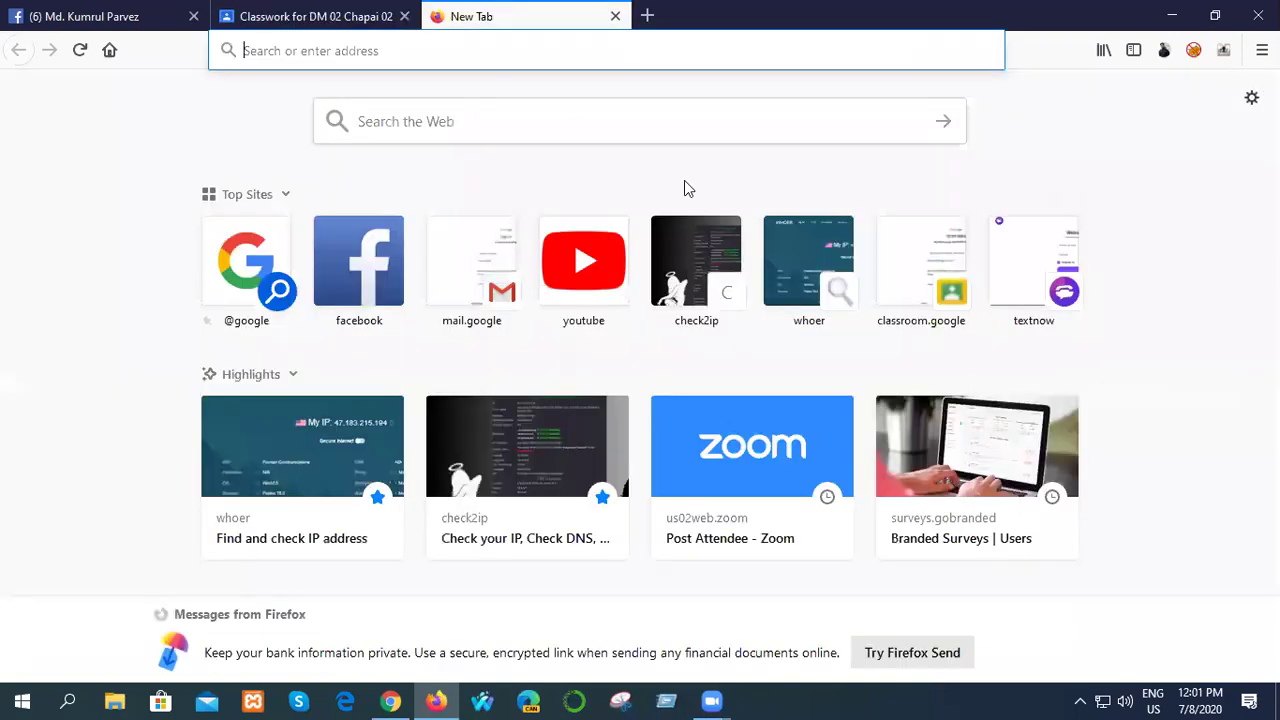
pyautogui.click(905, 268)
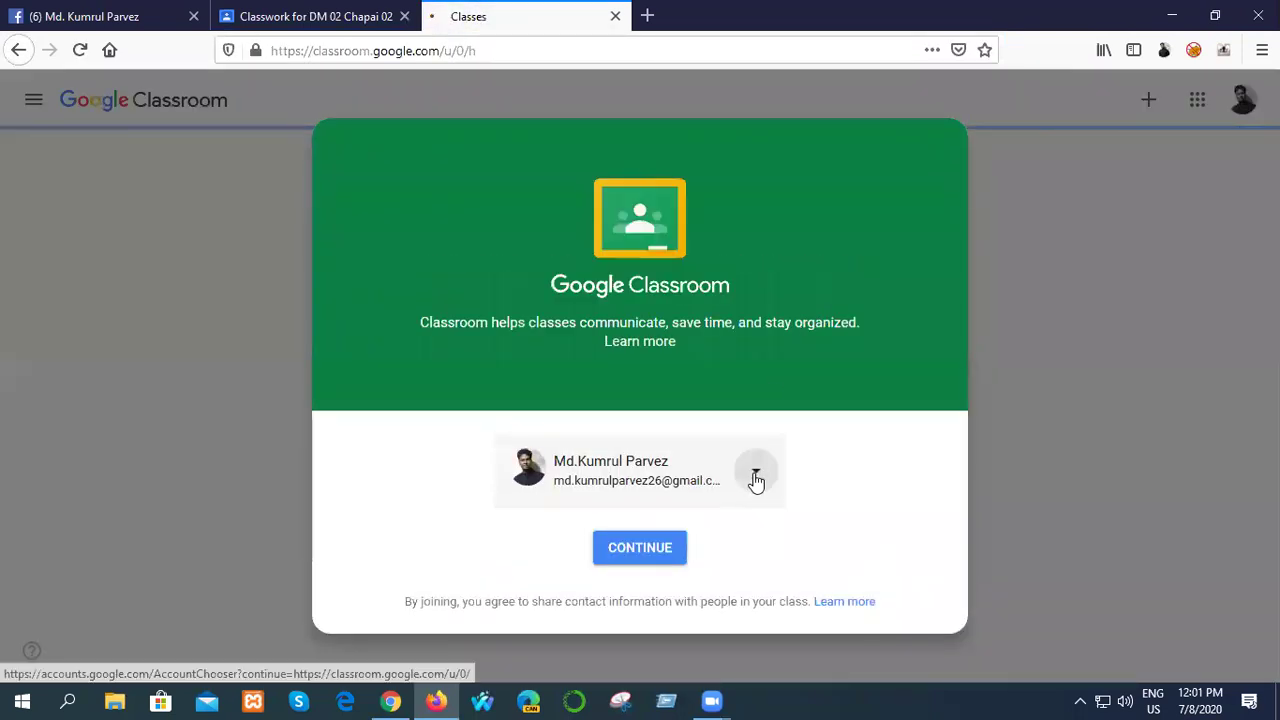
pyautogui.click(756, 478)
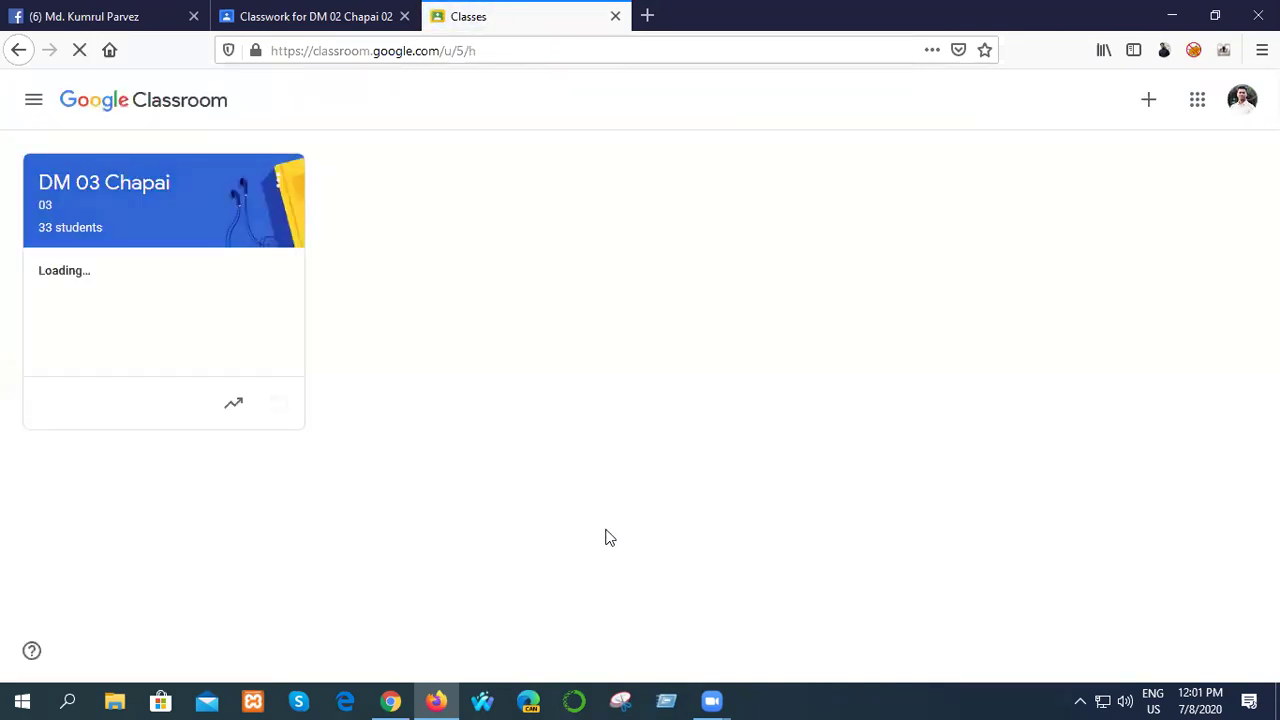
pyautogui.click(70, 228)
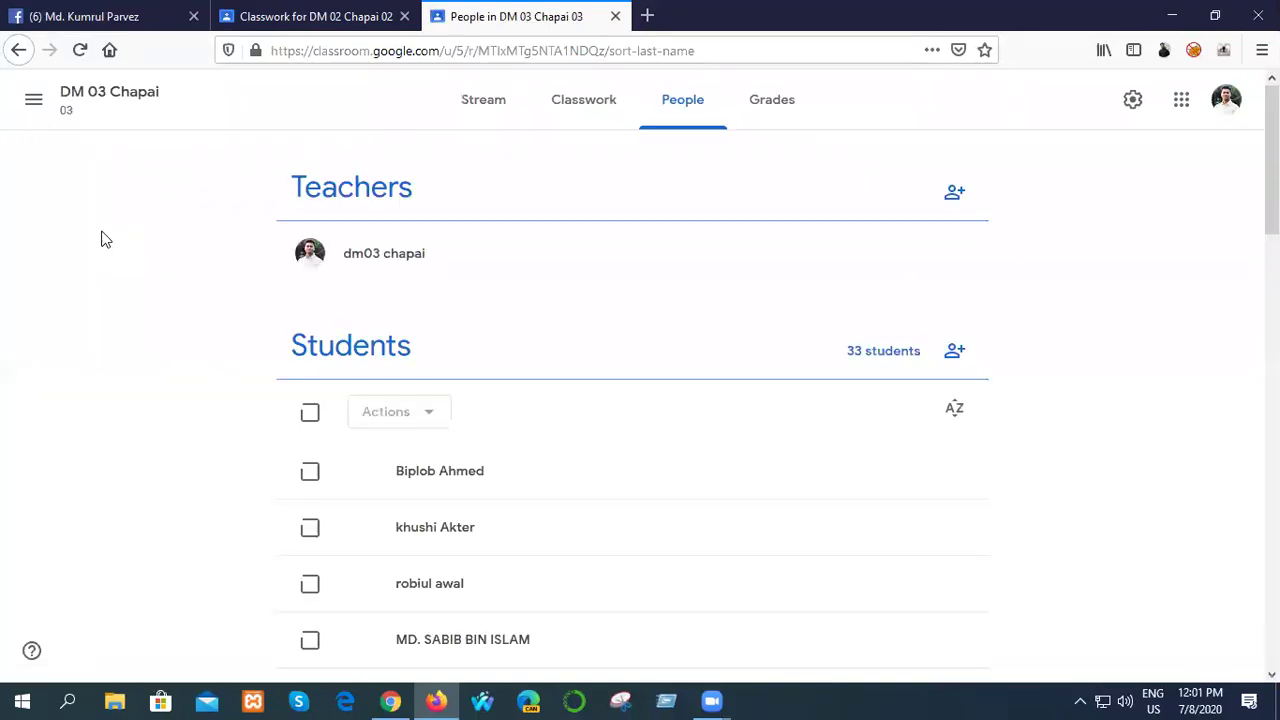
# - Start a new assignment in the DM 03 Chapai classwork
pyautogui.click(580, 108)
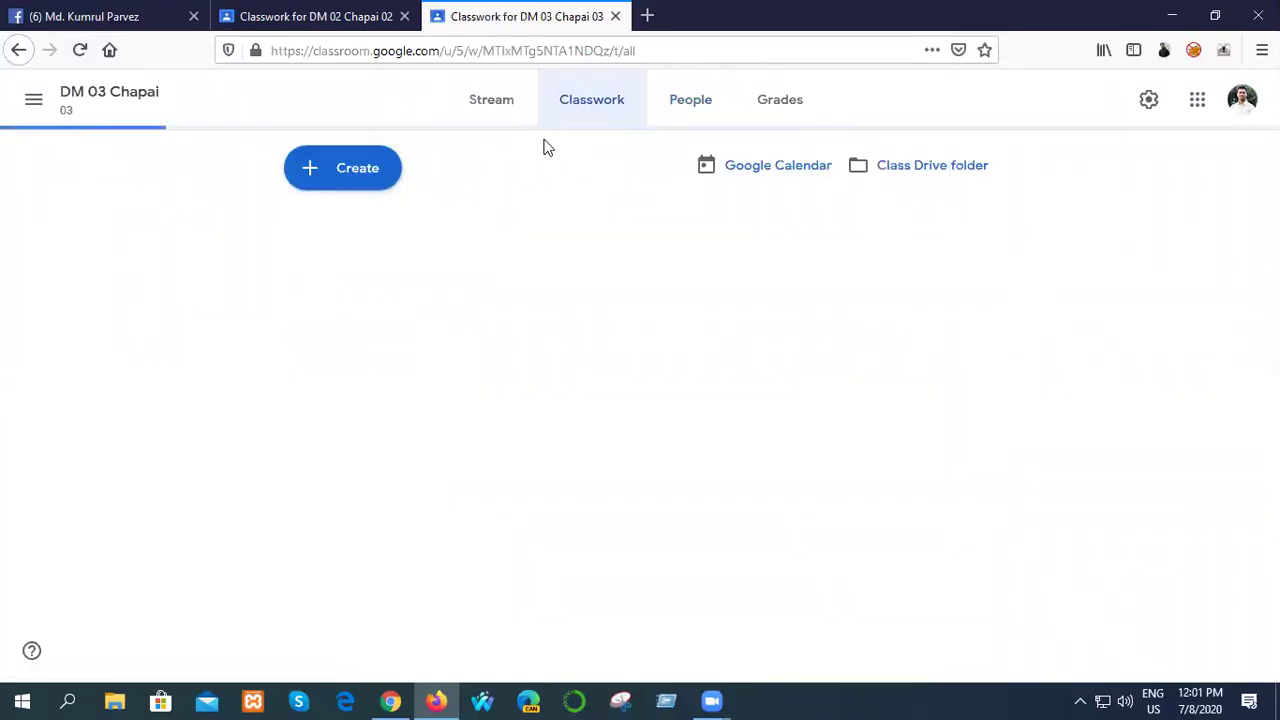
pyautogui.click(357, 172)
pyautogui.click(352, 222)
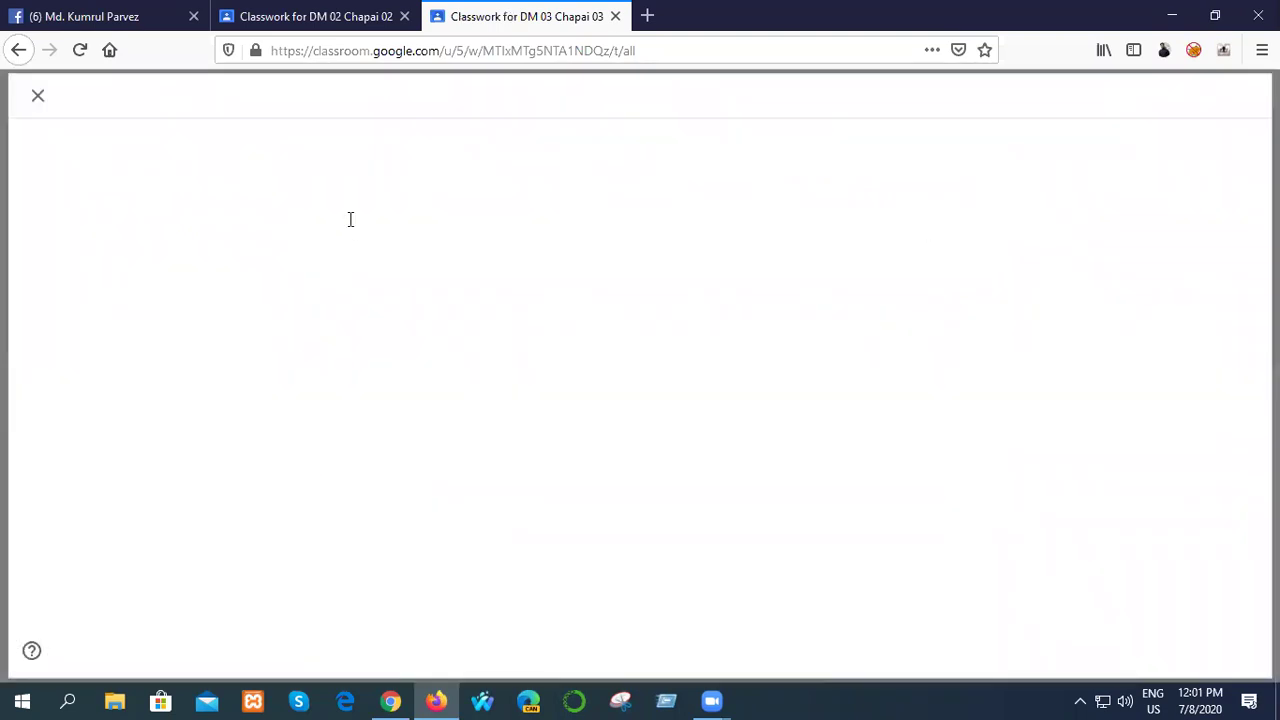
# - Return to the DM 02 Chapai classwork and view the full "1st Gig Social Media Marketing for Fiverr" assignment
pyautogui.click(335, 16)
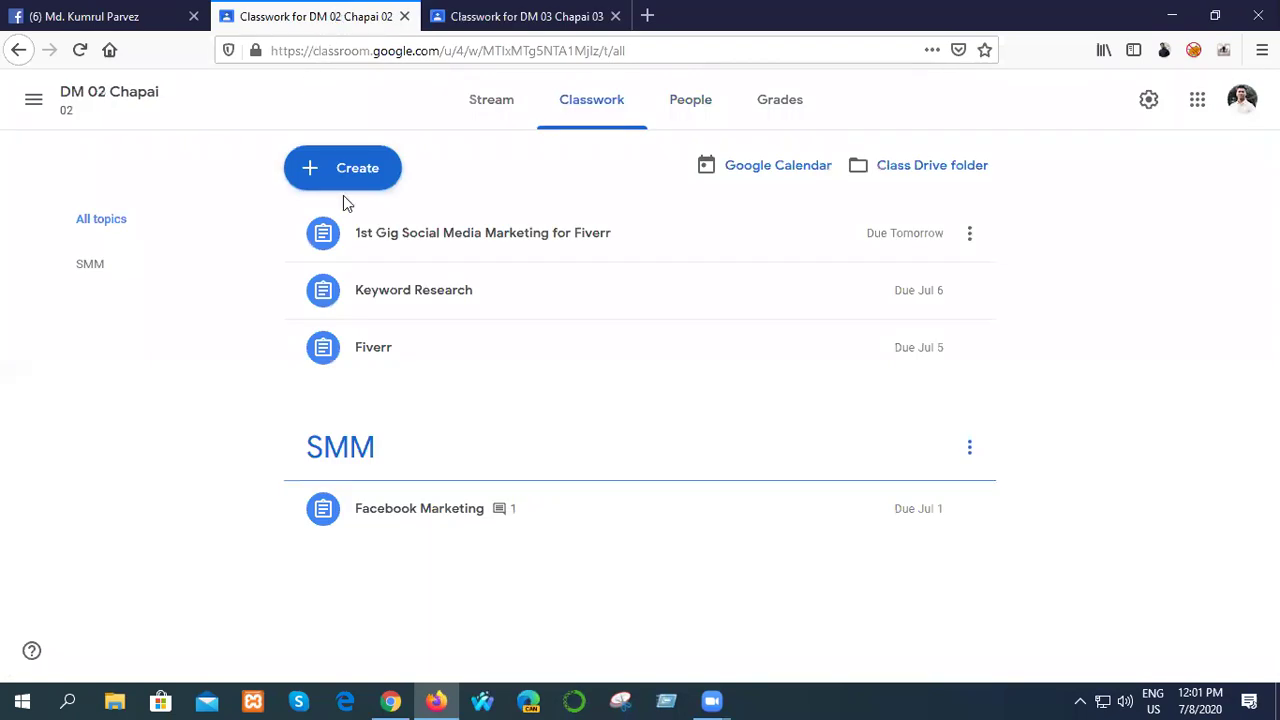
pyautogui.click(453, 245)
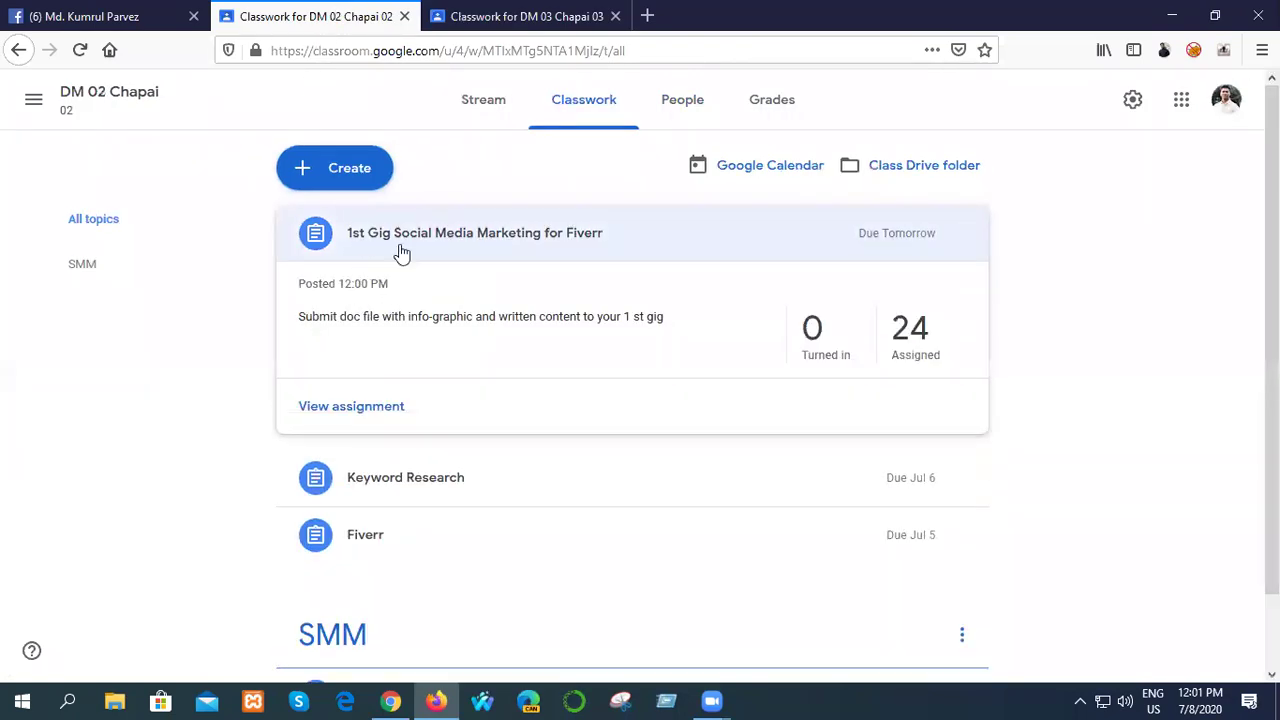
pyautogui.moveTo(496, 235); pyautogui.dragTo(503, 261)
pyautogui.click(453, 222)
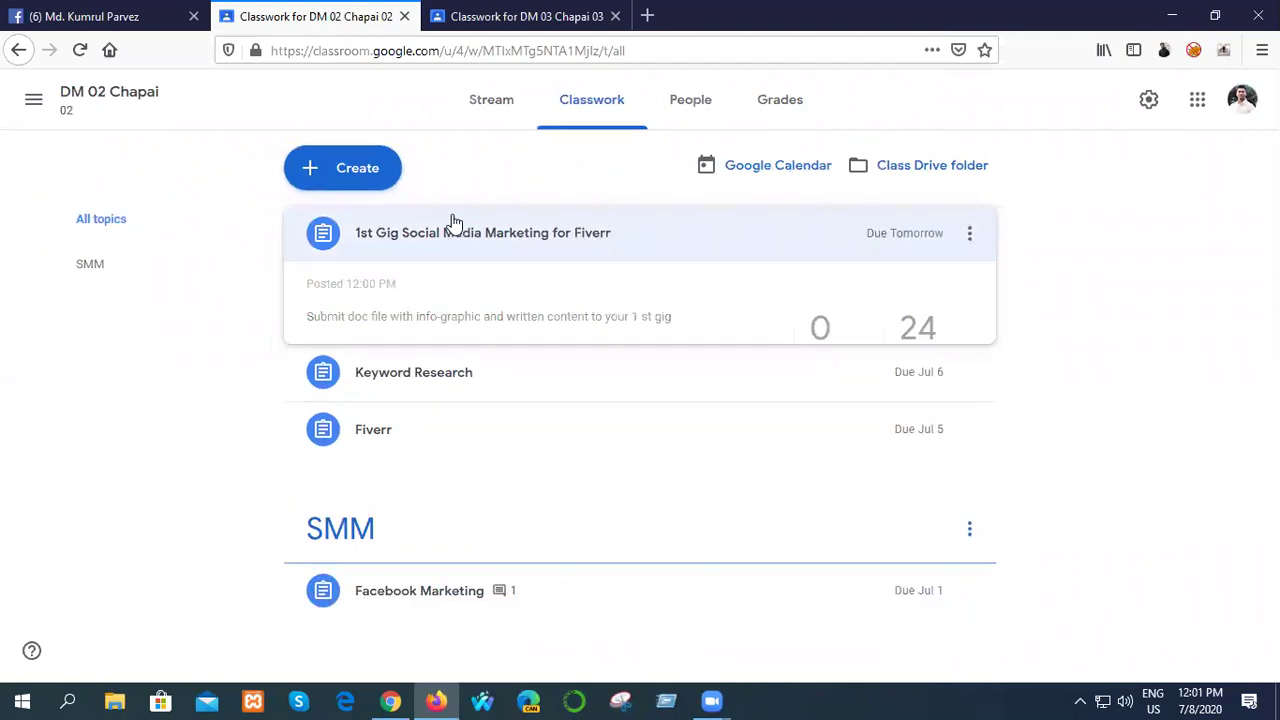
pyautogui.click(450, 233)
pyautogui.click(326, 238)
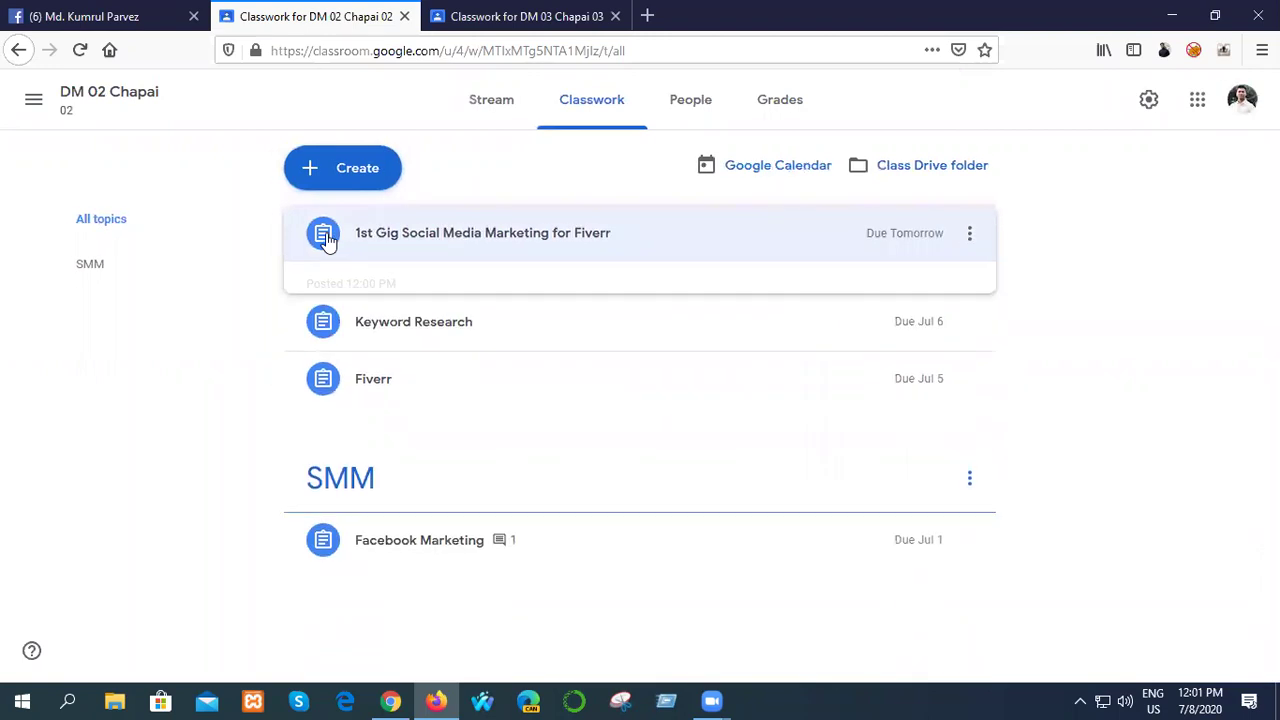
pyautogui.click(323, 231)
pyautogui.click(371, 414)
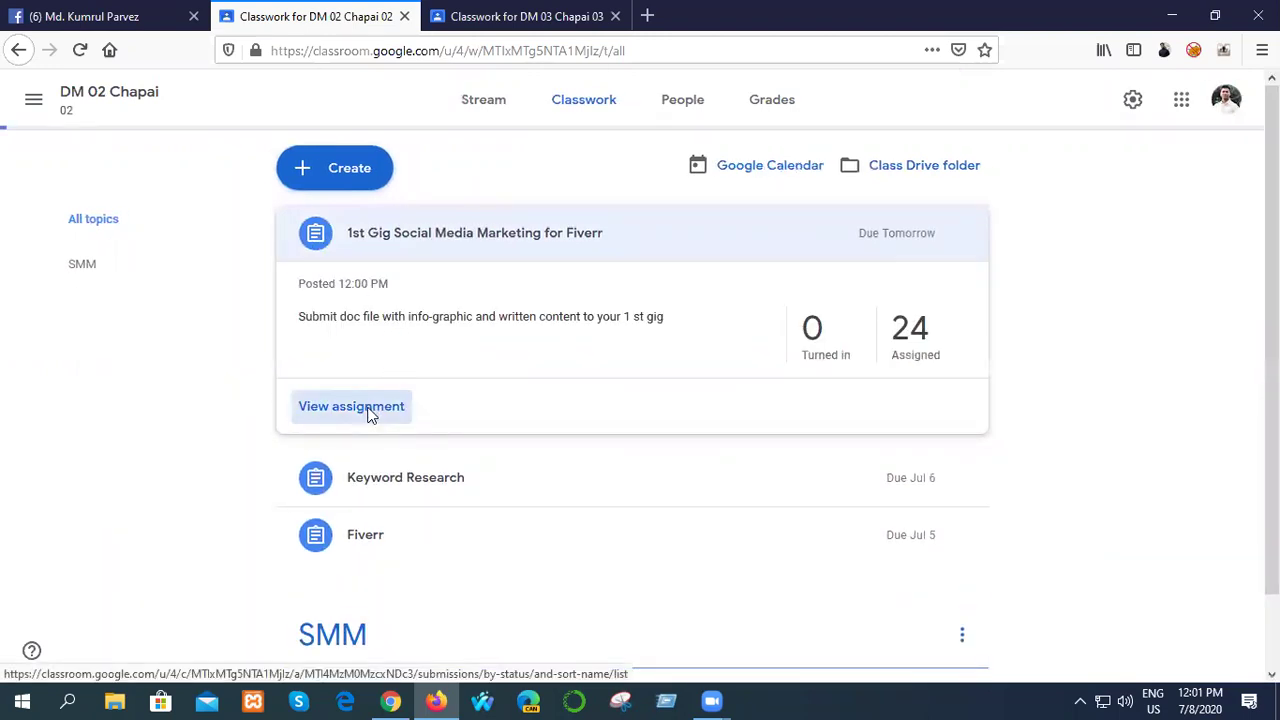
# - Copy the title "1st Gig Social Media Marketing for Fiverr" into the title of the new DM 03 assignment
pyautogui.moveTo(446, 230); pyautogui.dragTo(845, 217)
pyautogui.hotkey('ctrl', 'c')
pyautogui.hotkey('ctrl', 'Tab')
pyautogui.hotkey('ctrl', 'v')
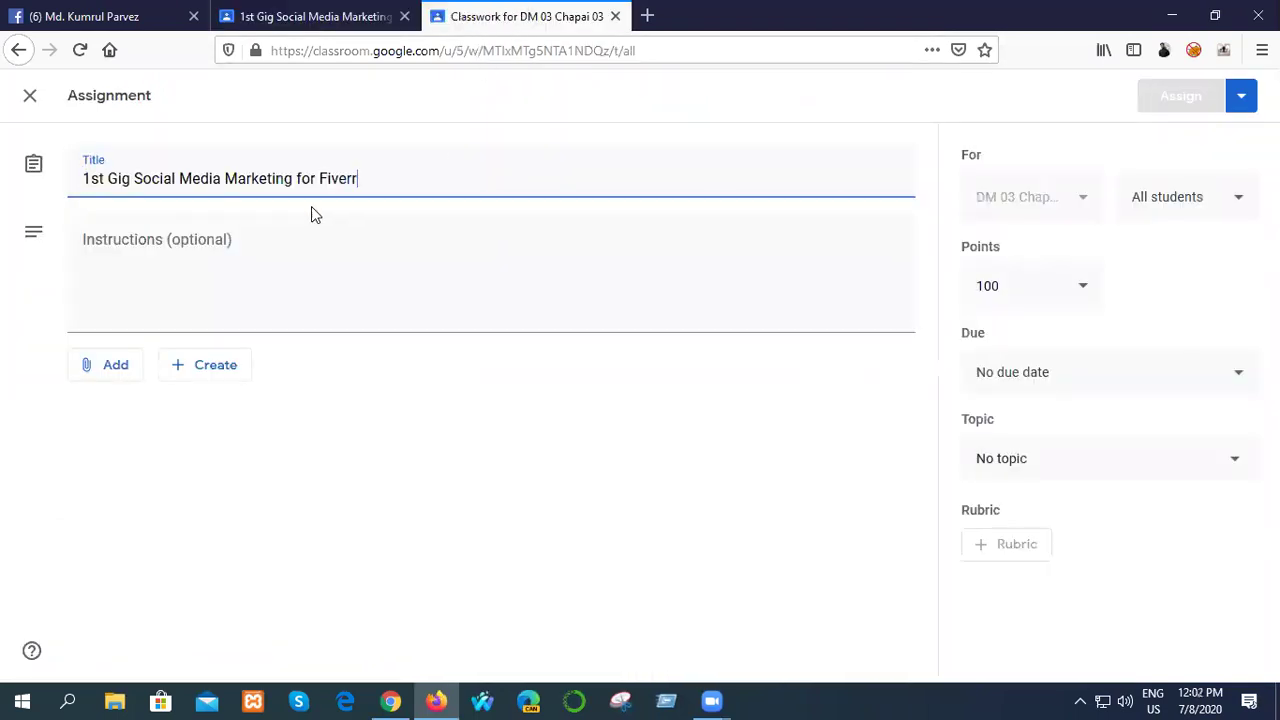
# - Go back to the DM 02 Chapai gig assignment and display its instructions in full
pyautogui.click(233, 239)
pyautogui.click(300, 18)
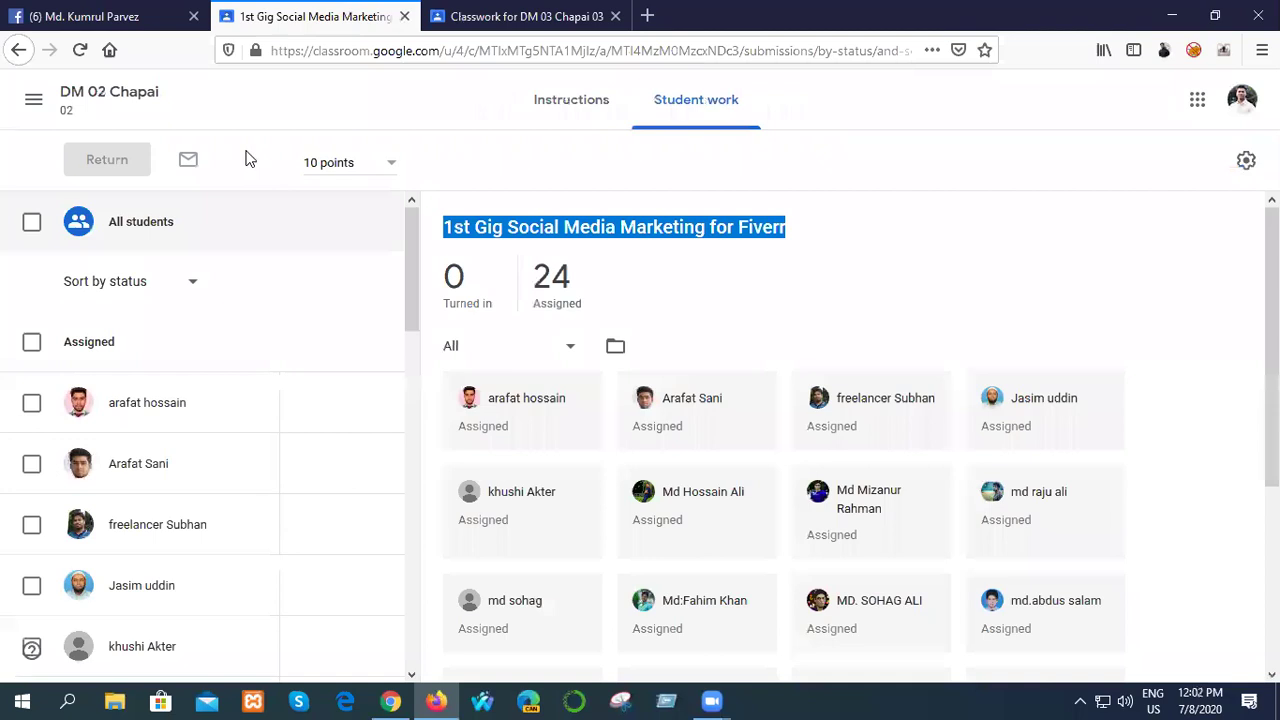
pyautogui.click(22, 52)
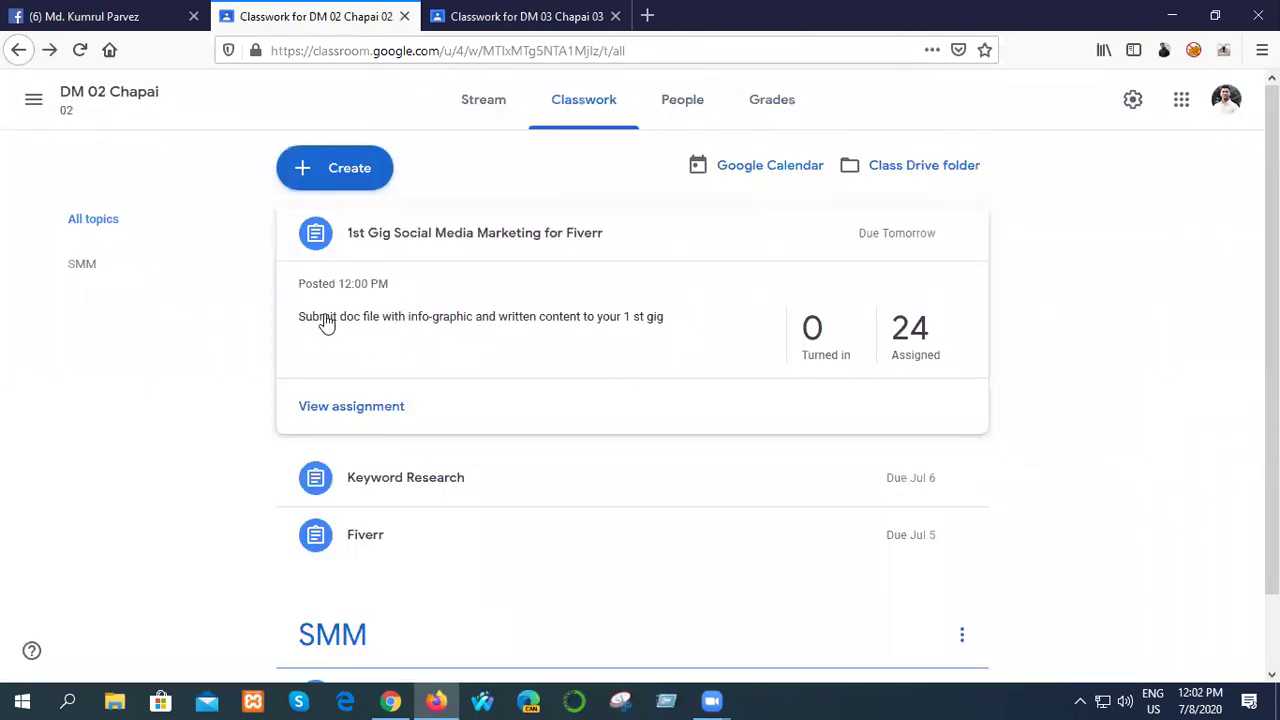
pyautogui.moveTo(328, 316); pyautogui.dragTo(417, 328)
pyautogui.moveTo(677, 323); pyautogui.dragTo(586, 321)
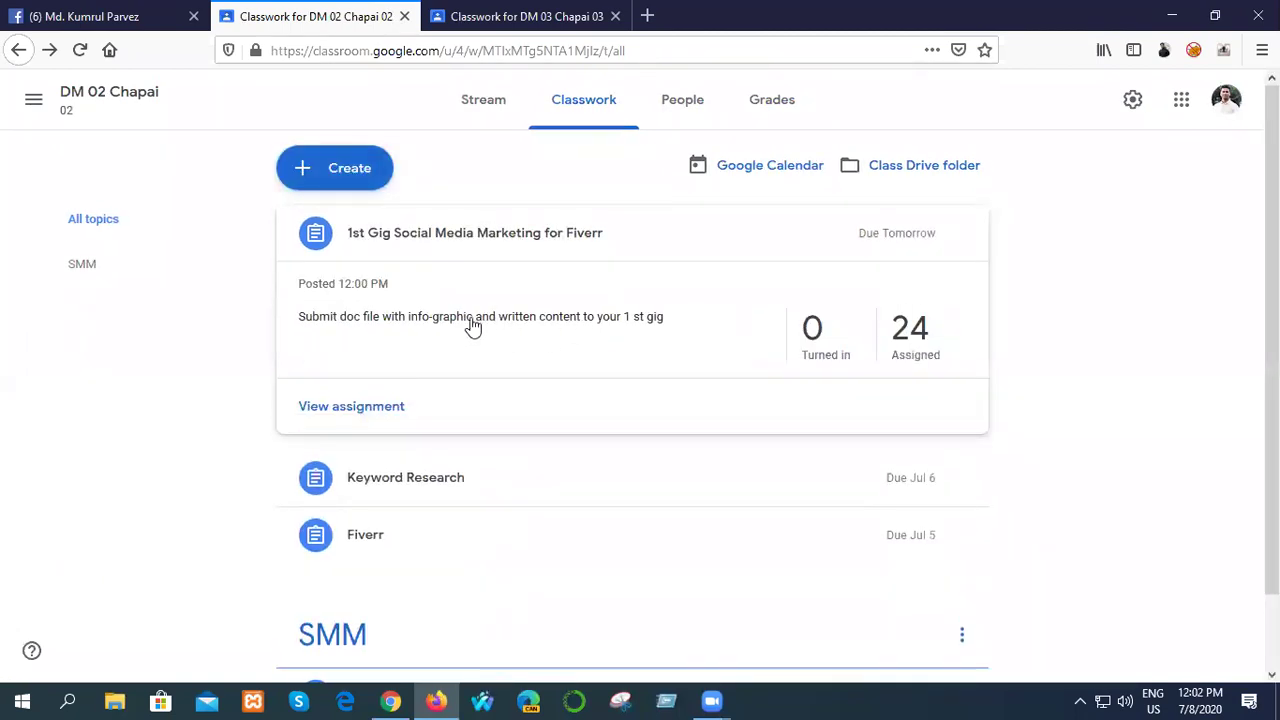
pyautogui.click(386, 406)
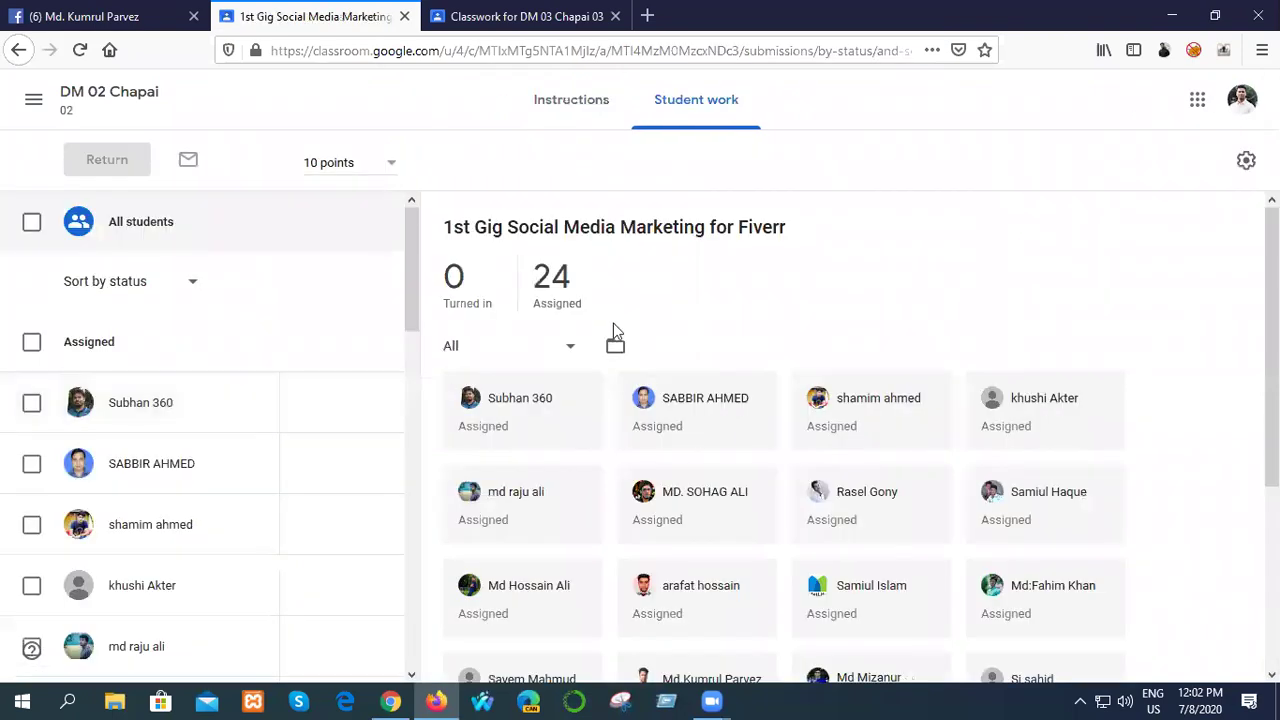
pyautogui.scroll(-3, 652, 318)
pyautogui.scroll(4, 658, 345)
pyautogui.click(578, 106)
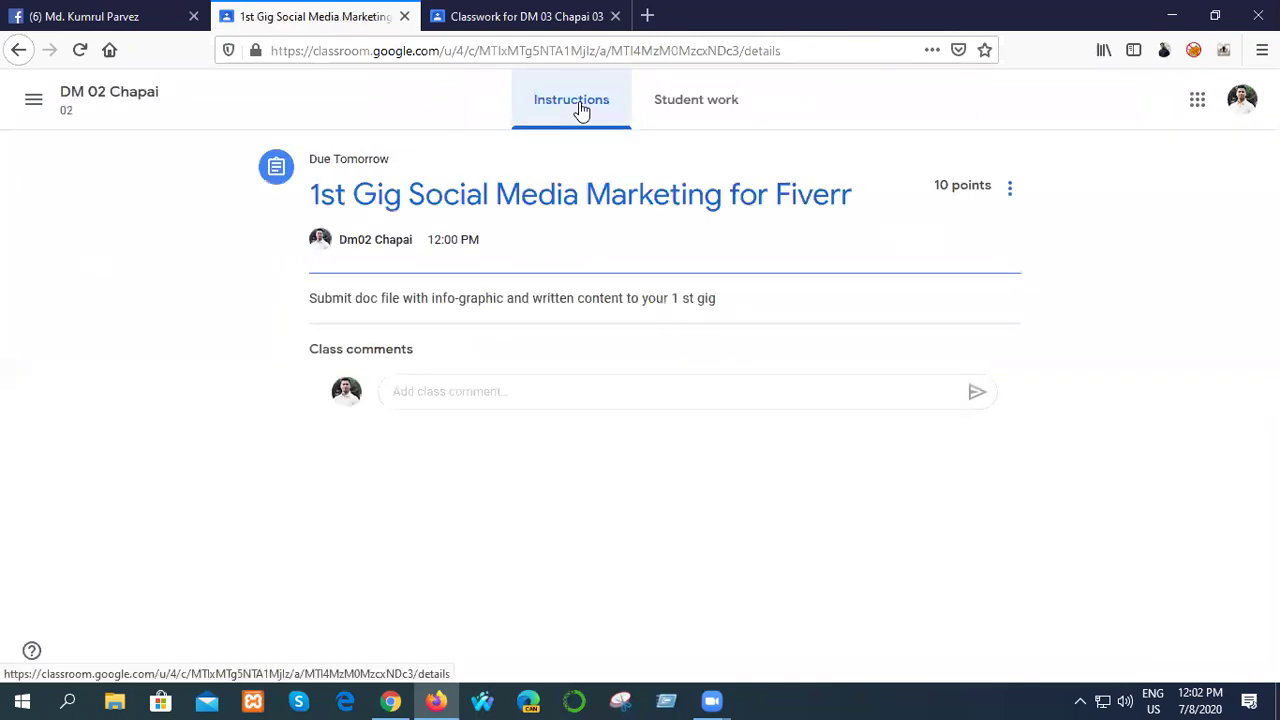
# - Copy "Submit doc file with info-graphic and written content to your 1 st gig" into the DM 03 assignment's instructions
pyautogui.moveTo(740, 310); pyautogui.dragTo(478, 283)
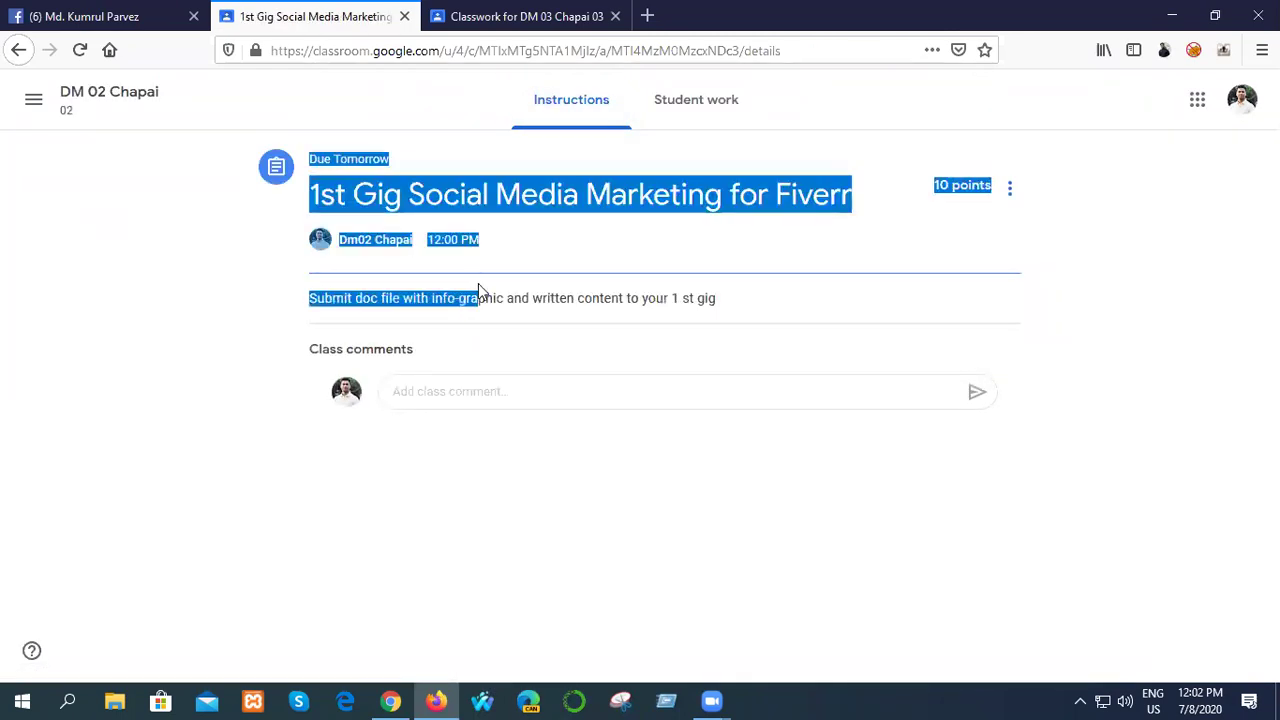
pyautogui.click(618, 300)
pyautogui.moveTo(690, 297); pyautogui.dragTo(351, 303)
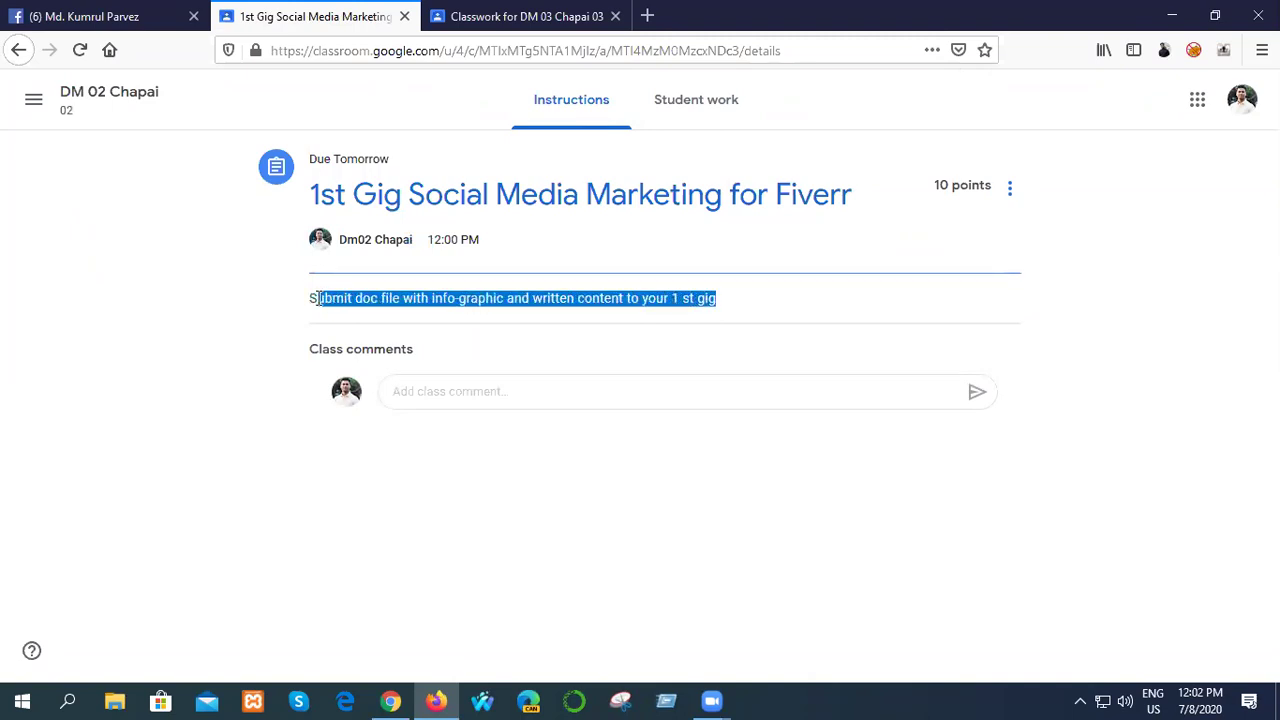
pyautogui.rightClick(347, 300)
pyautogui.click(374, 315)
pyautogui.click(508, 10)
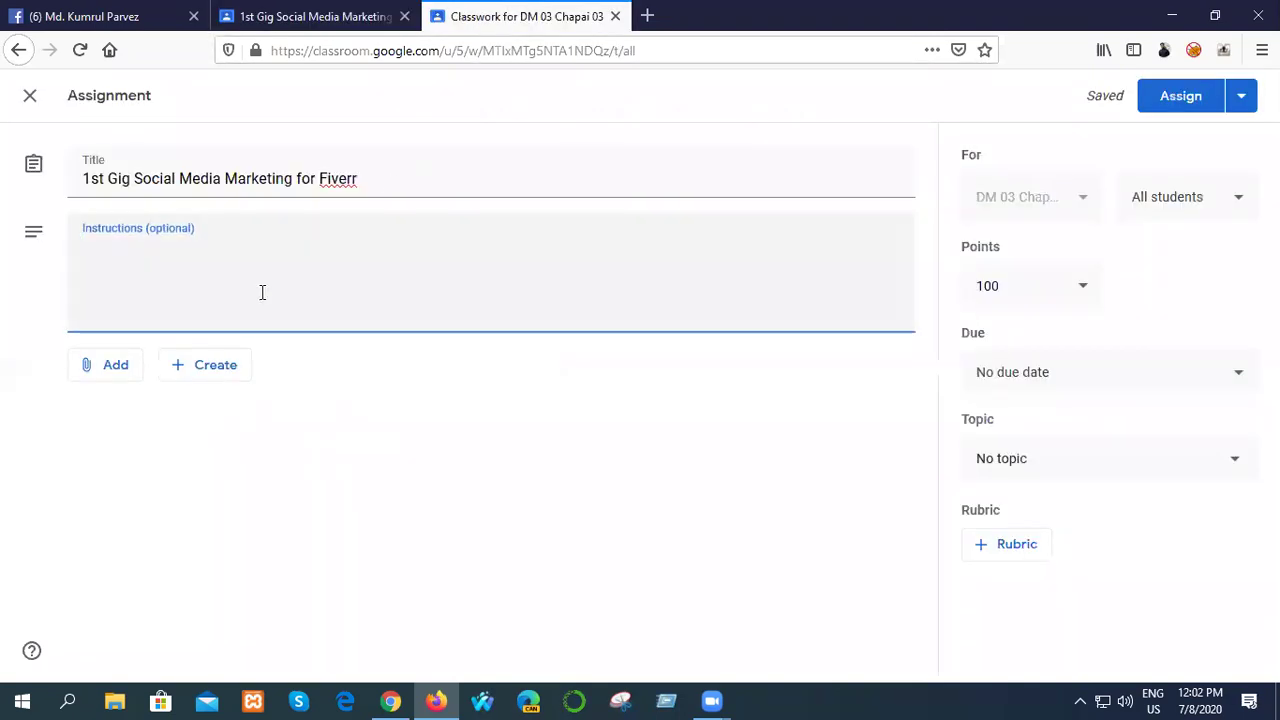
pyautogui.hotkey('ctrl', 'v')
# - Set the DM 03 assignment's points to 10 and its due date to Jul 9, 2020
pyautogui.click(1072, 289)
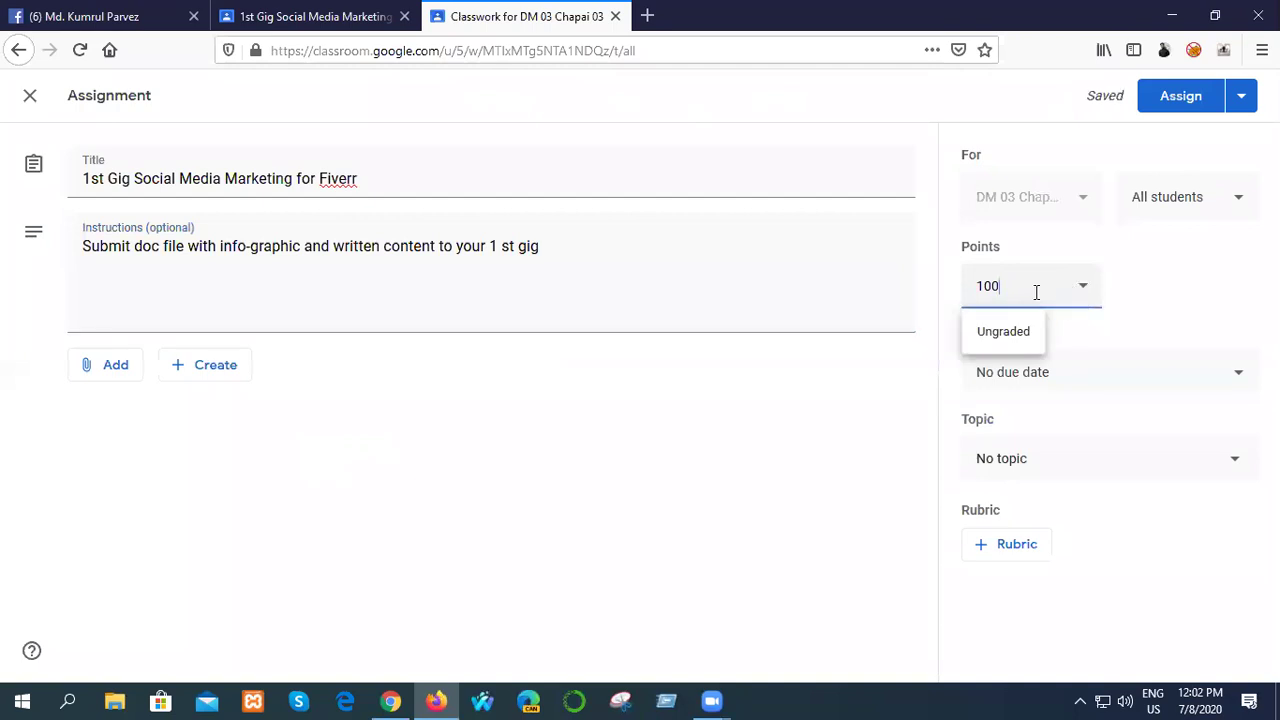
pyautogui.click(1050, 396)
pyautogui.click(1128, 446)
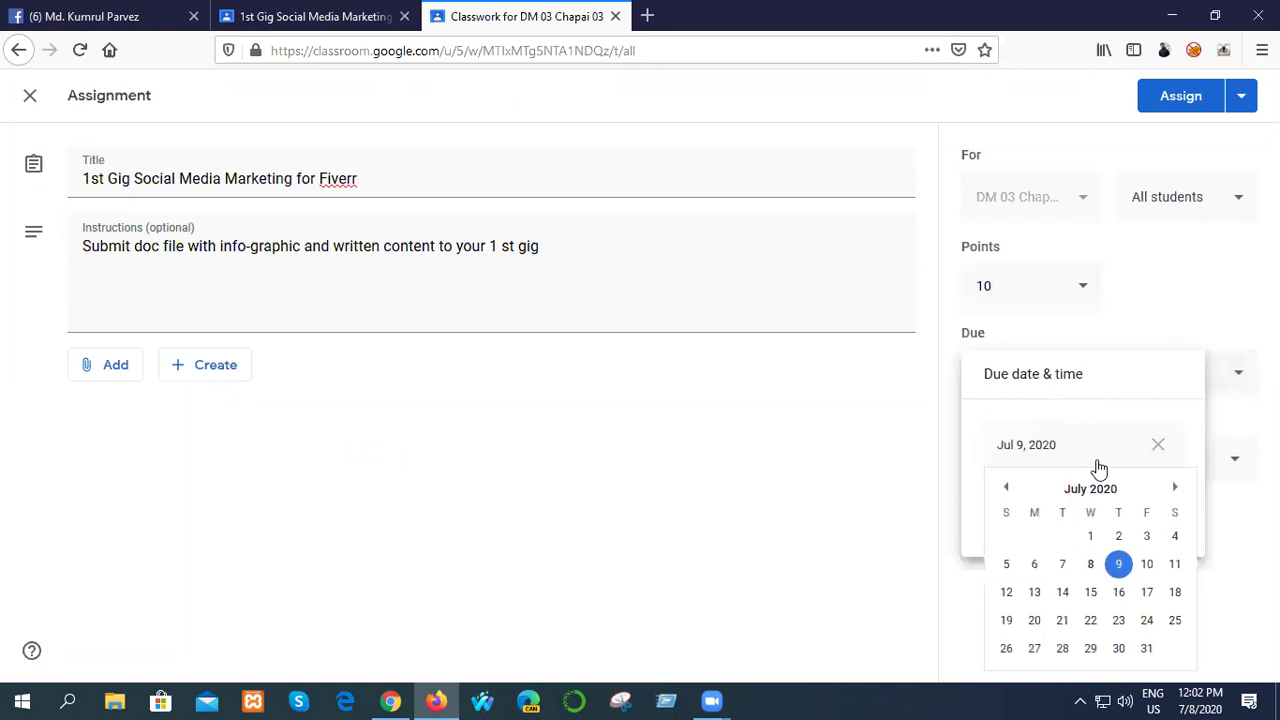
pyautogui.click(1118, 563)
pyautogui.click(1054, 572)
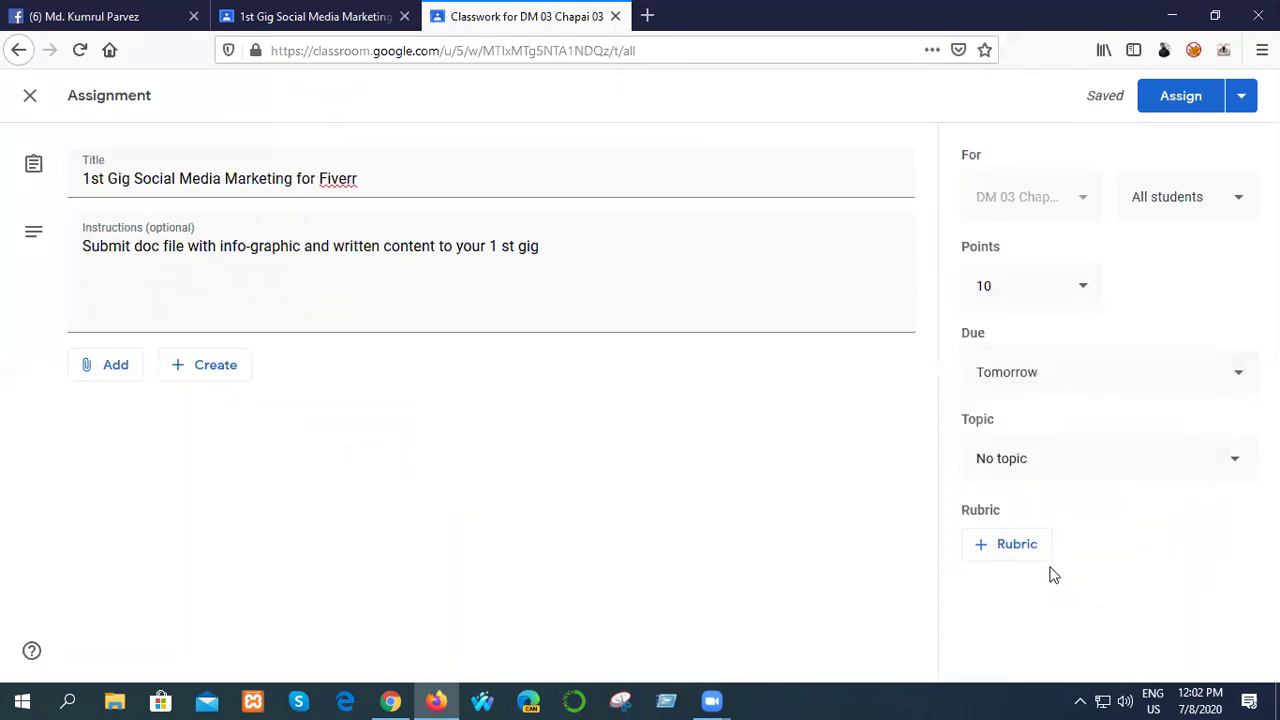
# - Assign the work to the DM 03 Chapai class and close both Classroom pages
pyautogui.click(1183, 105)
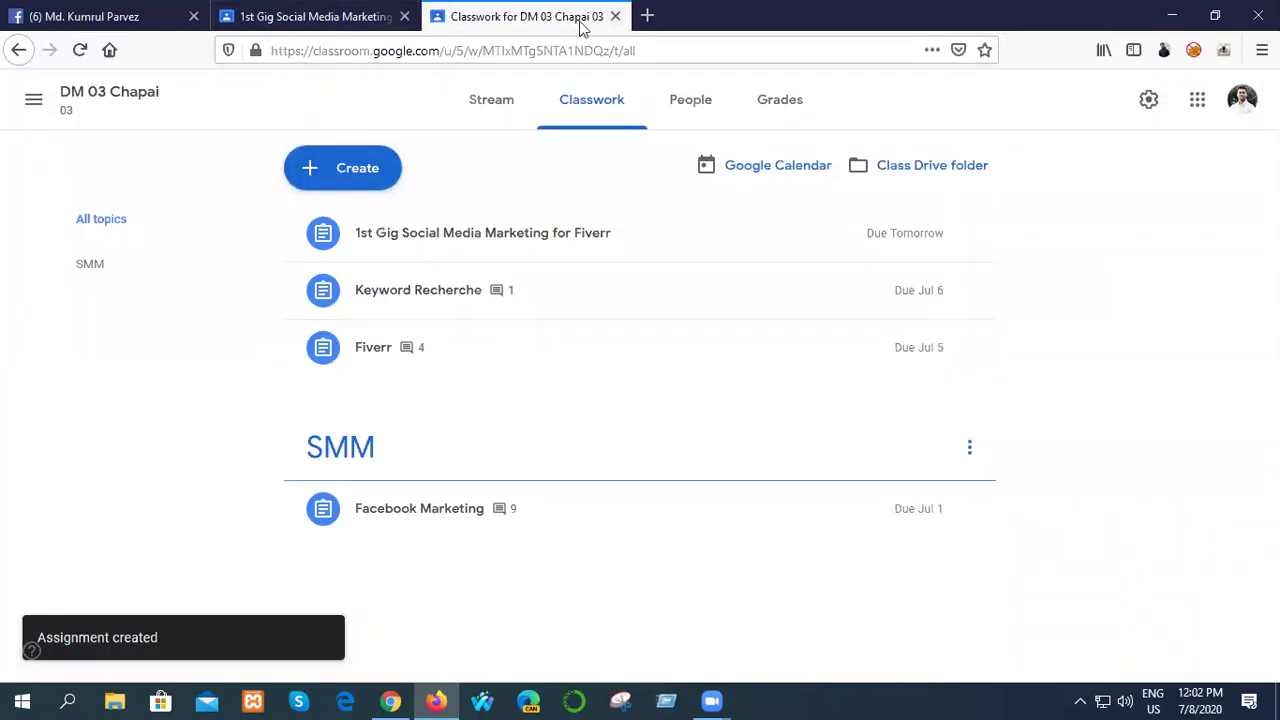
pyautogui.click(614, 17)
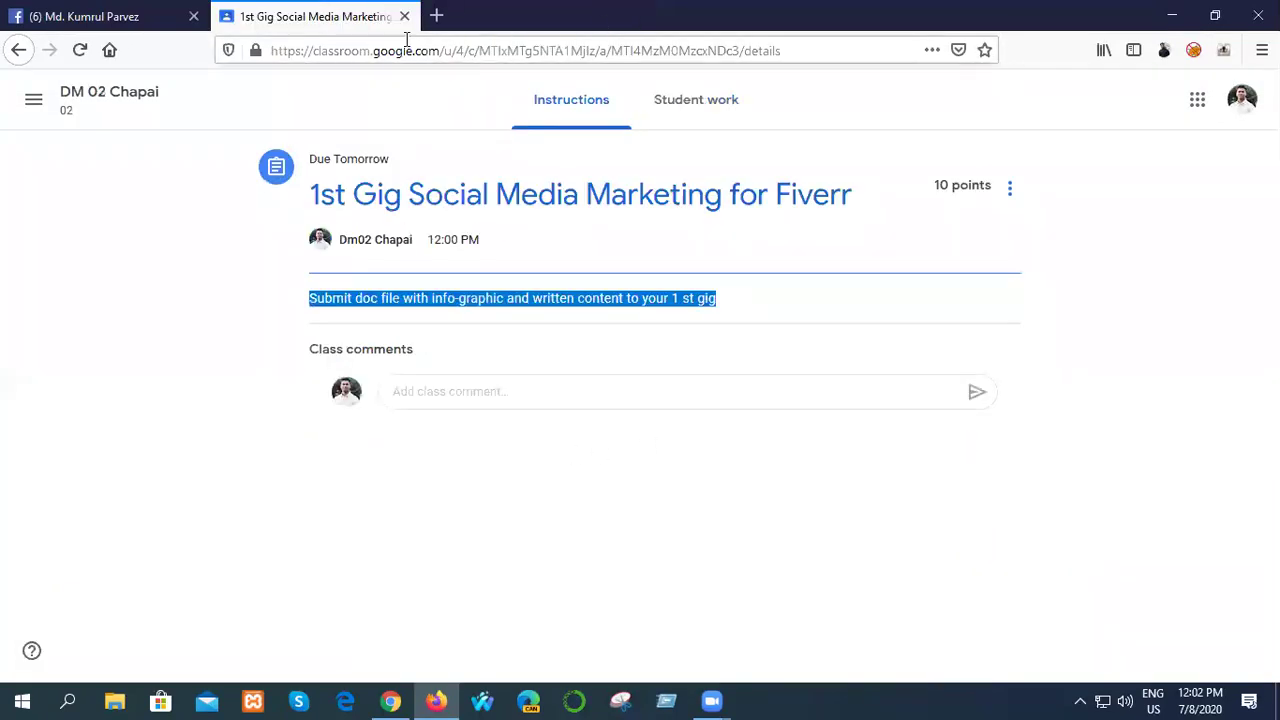
pyautogui.click(405, 17)
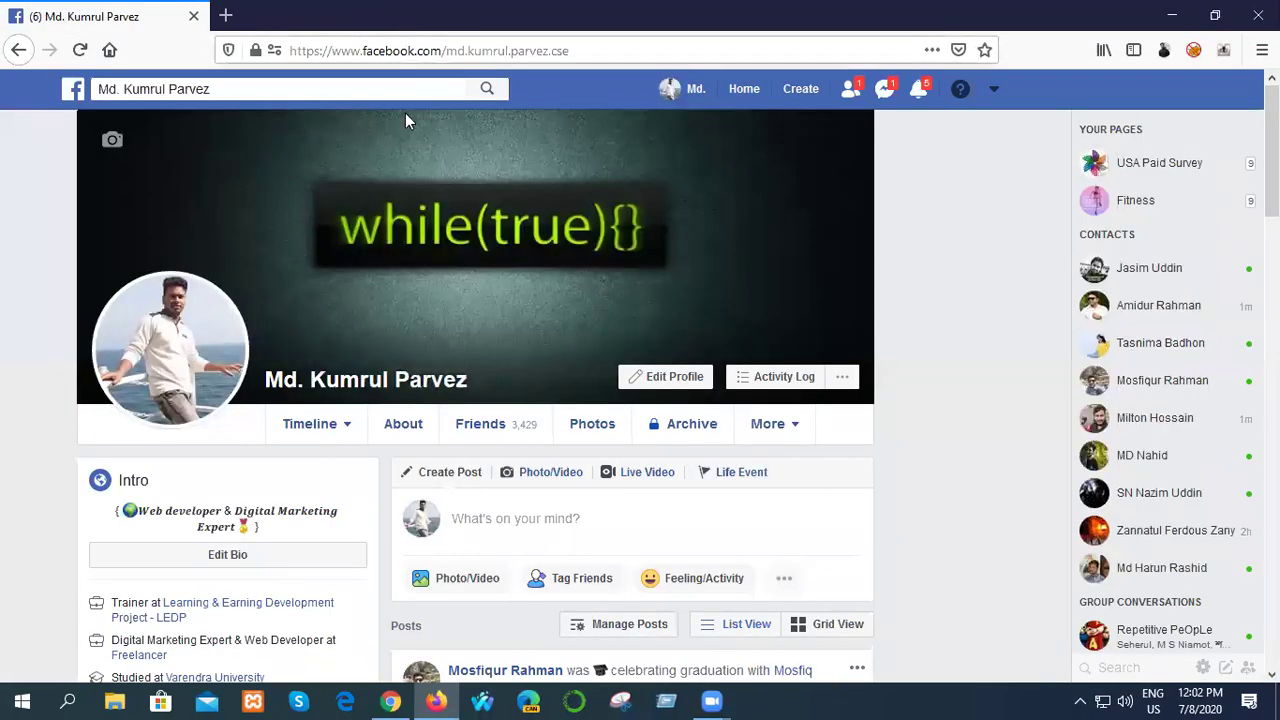
# - Check the Facebook friend requests, messages and notifications, and open the chat with the second listed contact
pyautogui.click(851, 92)
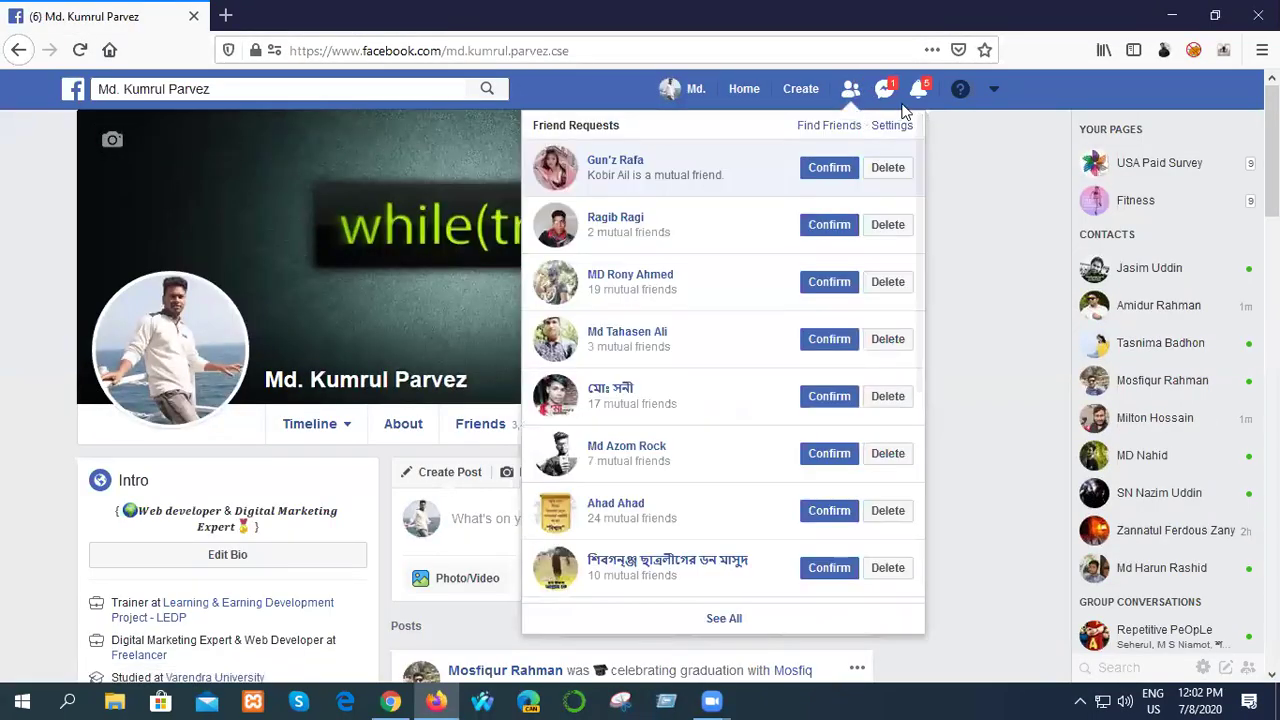
pyautogui.click(886, 91)
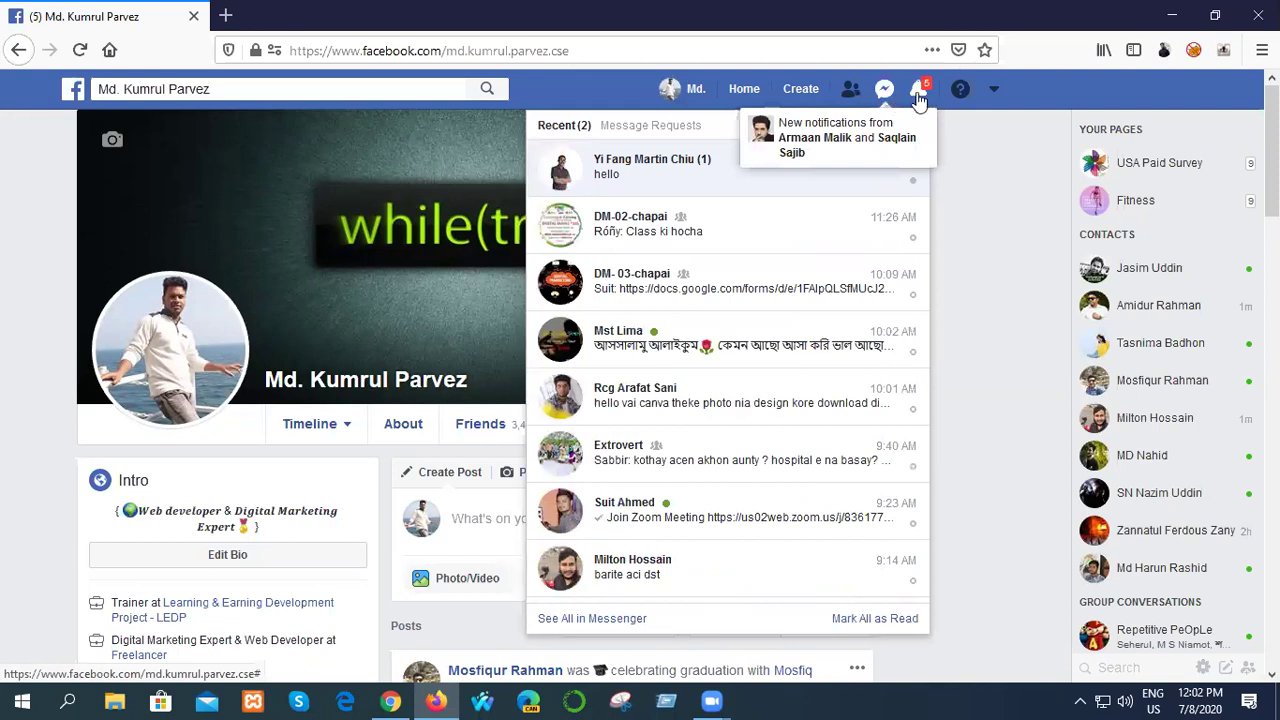
pyautogui.click(918, 97)
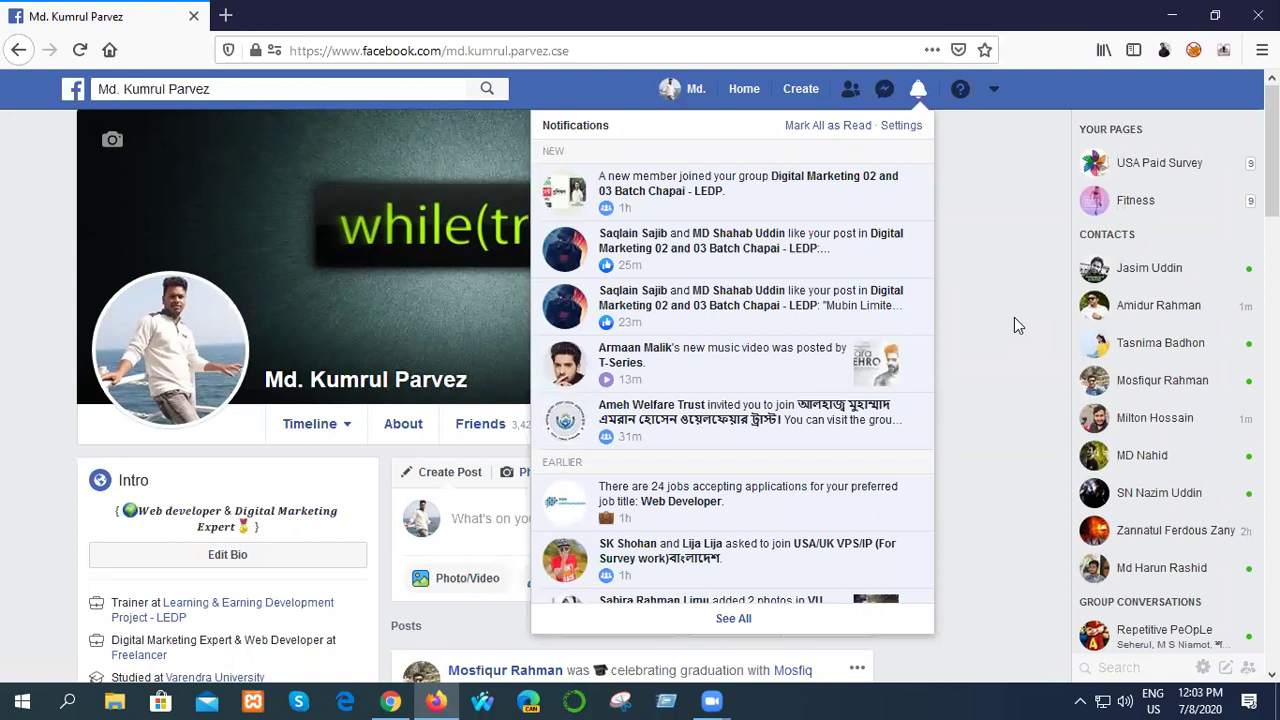
pyautogui.click(1160, 312)
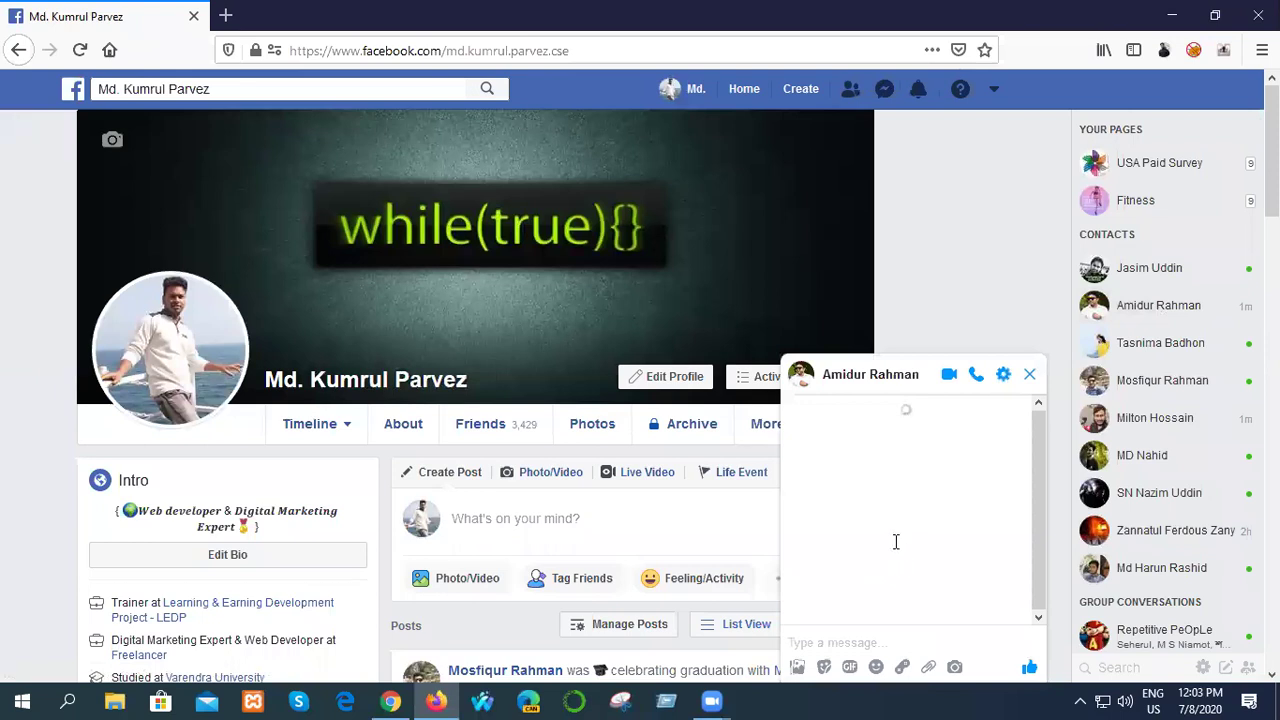
pyautogui.click(878, 504)
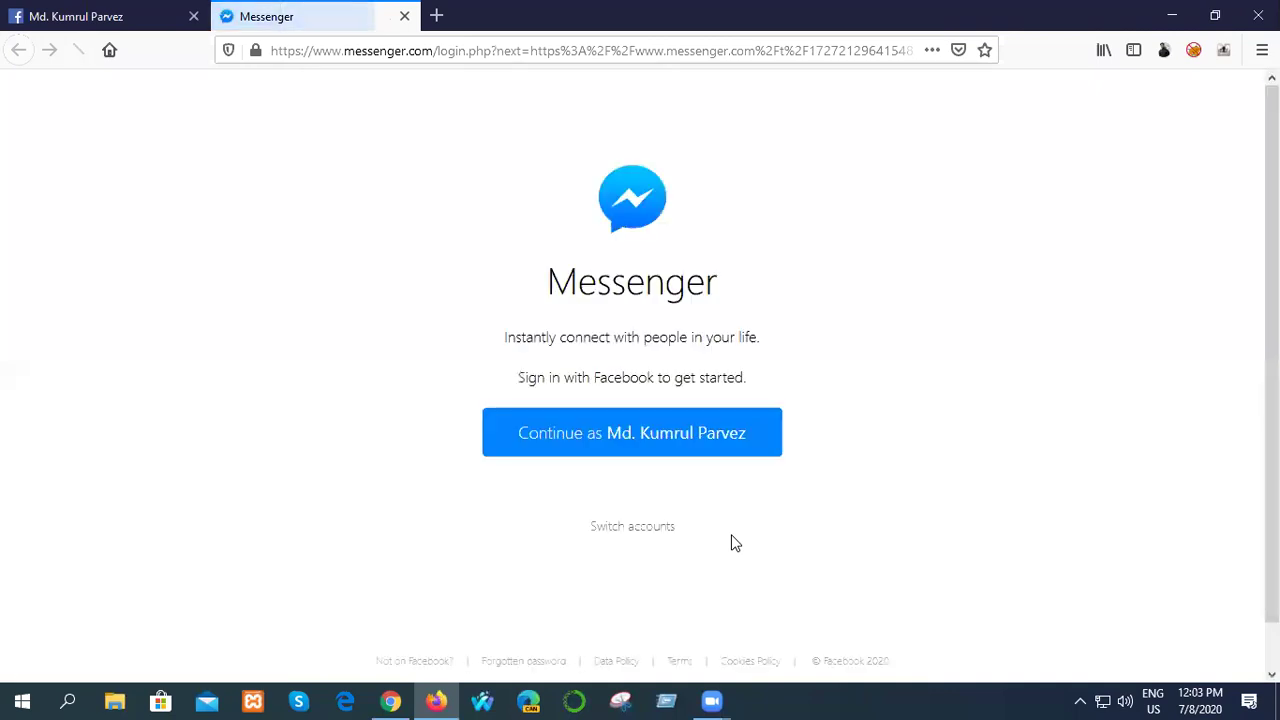
pyautogui.click(650, 534)
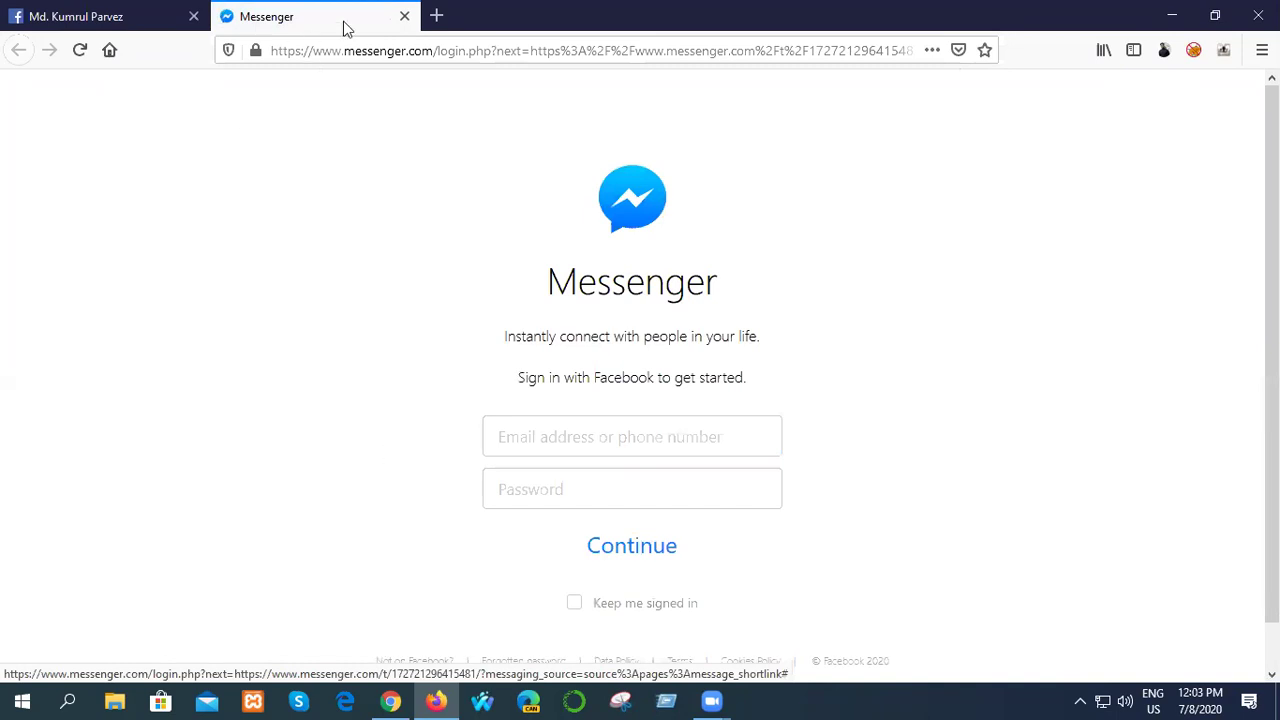
pyautogui.click(404, 17)
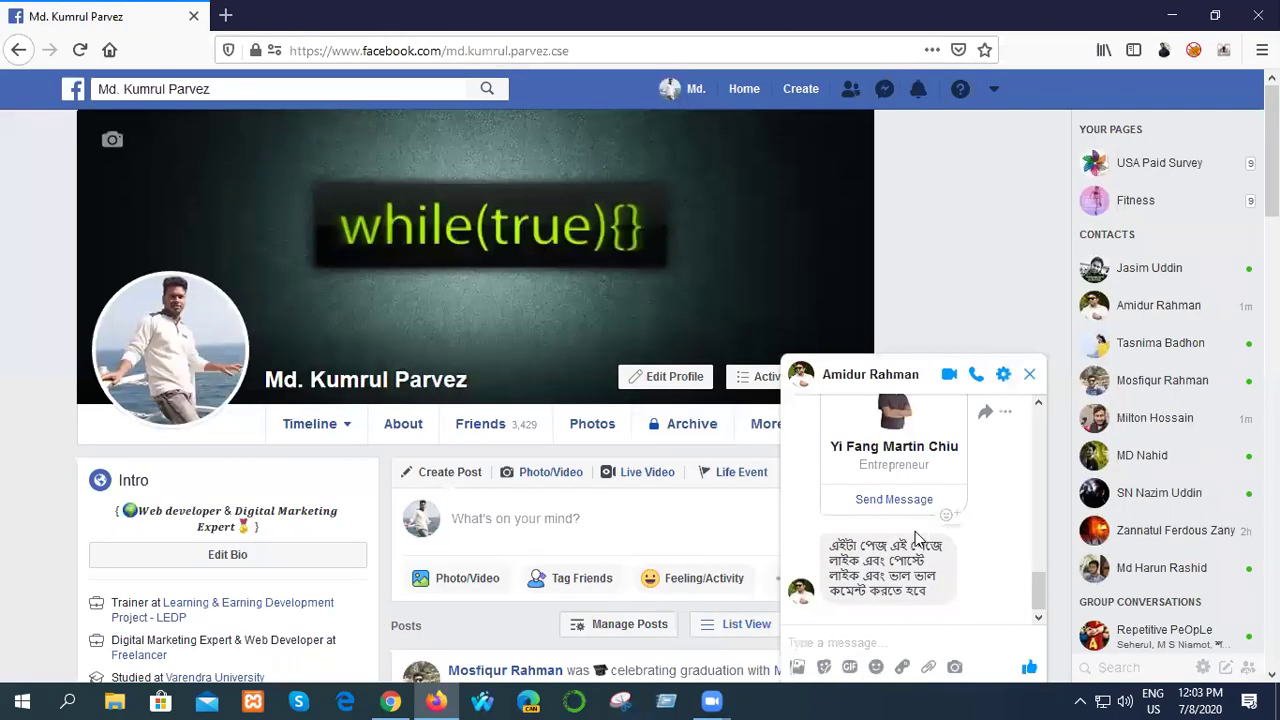
# - Open the entrepreneur's Facebook page shared in the chat and copy its web address
pyautogui.click(881, 500)
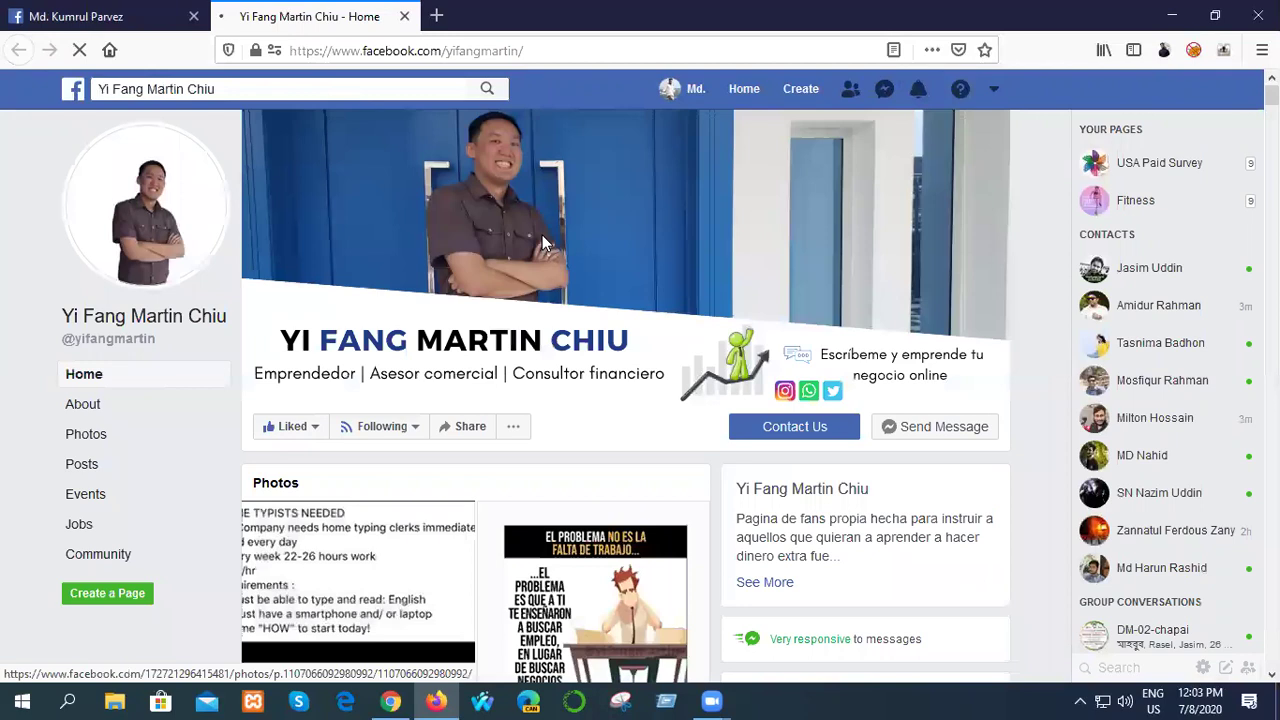
pyautogui.click(372, 50)
pyautogui.click(372, 50)
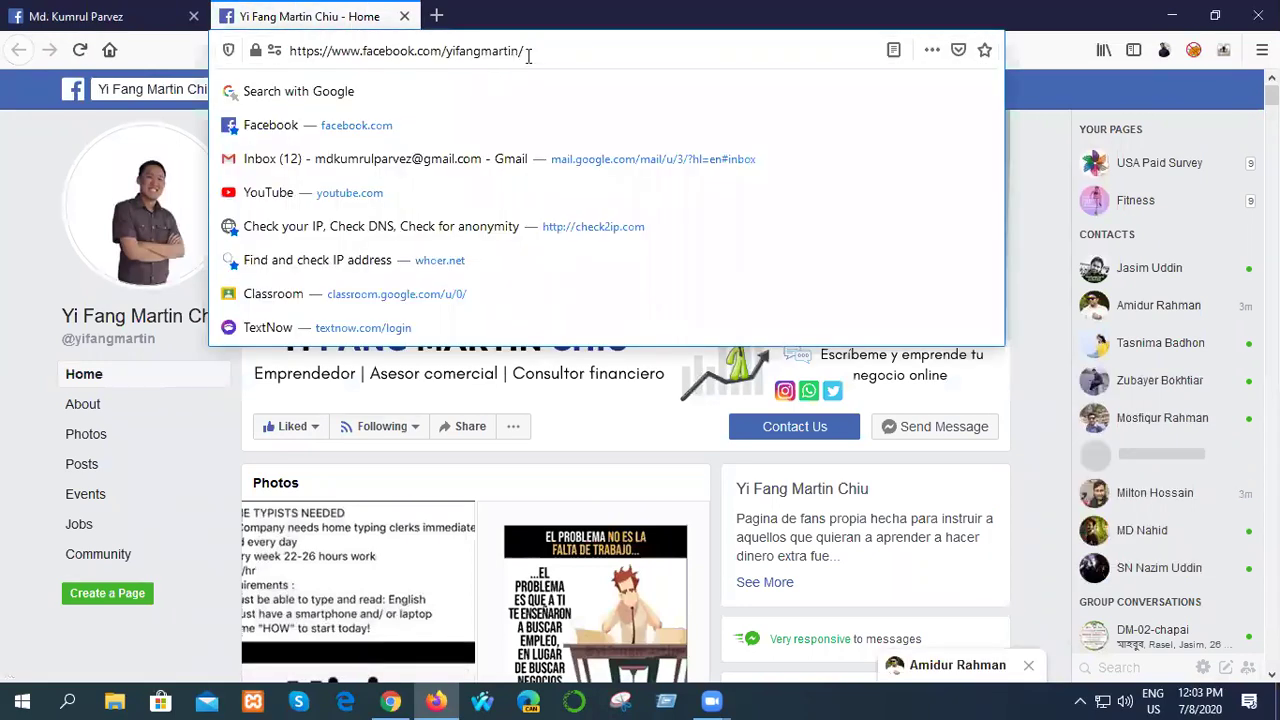
pyautogui.tripleClick(399, 51)
pyautogui.hotkey('ctrl', 'c')
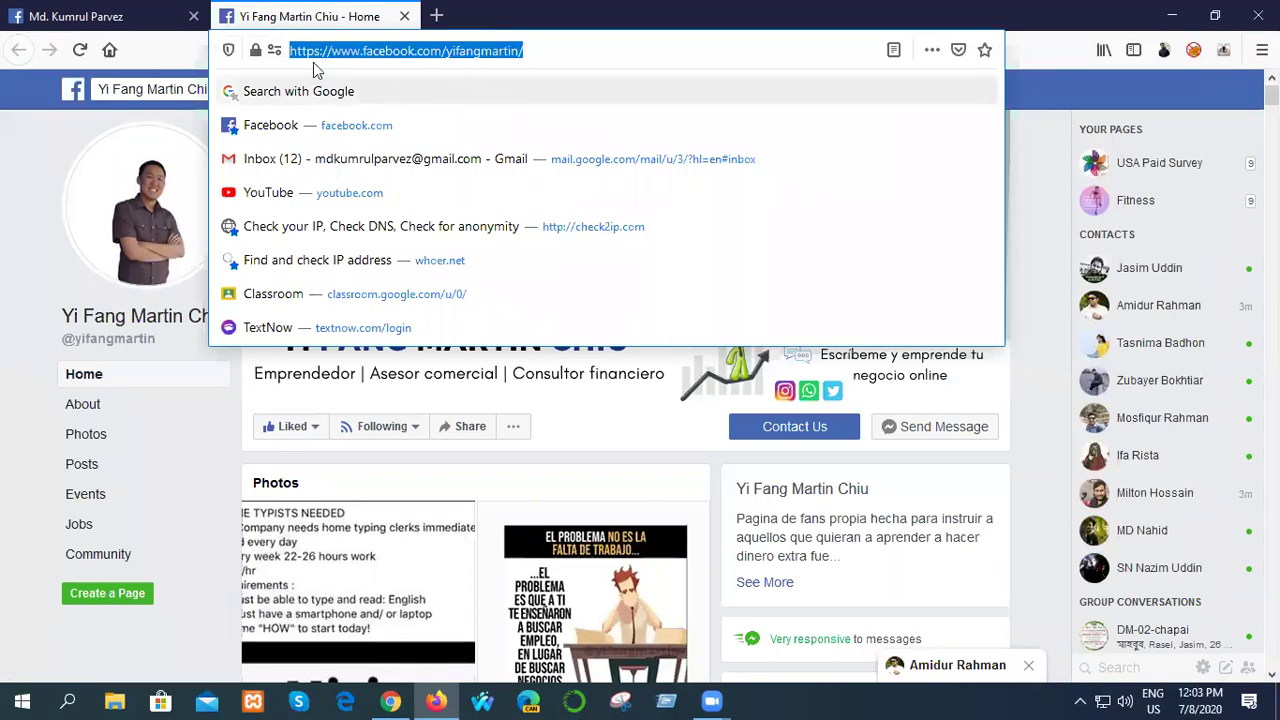
# - Return to the profile page, close the chat, and open the Digital Marketing 02 and 03 Batch Chapai - LEDP group from the groups list
pyautogui.click(124, 16)
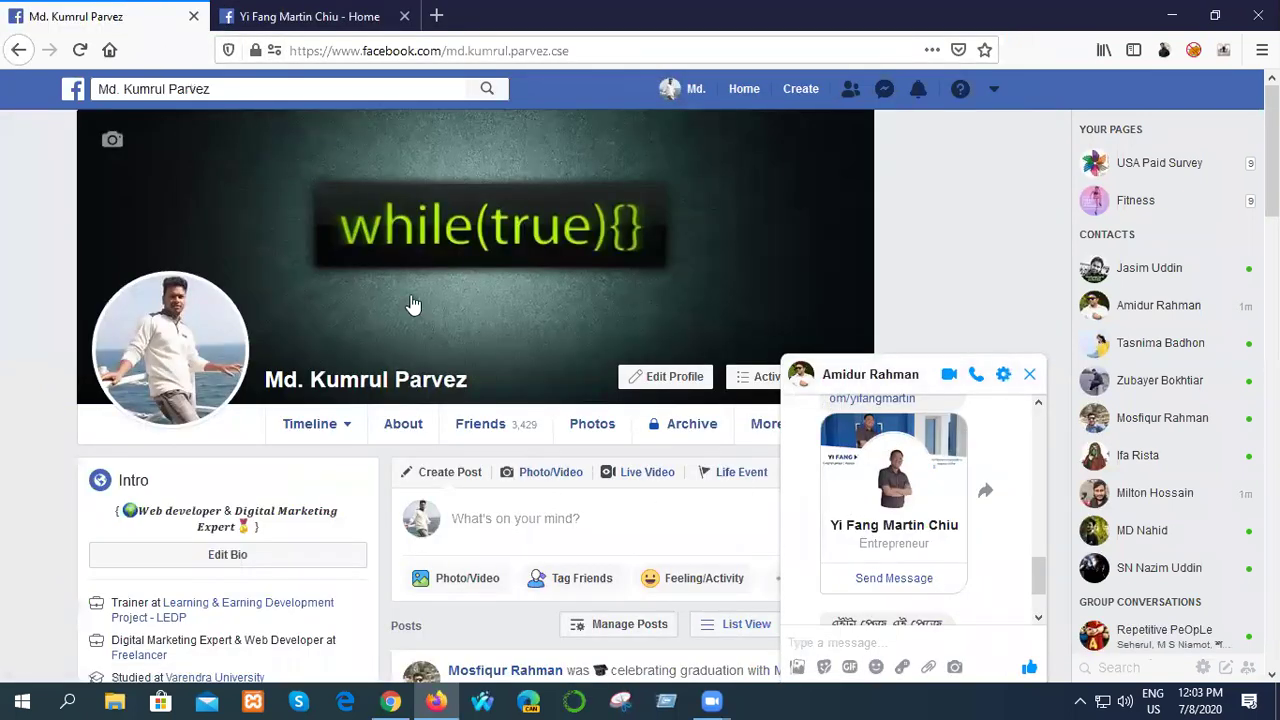
pyautogui.click(994, 91)
pyautogui.click(1037, 157)
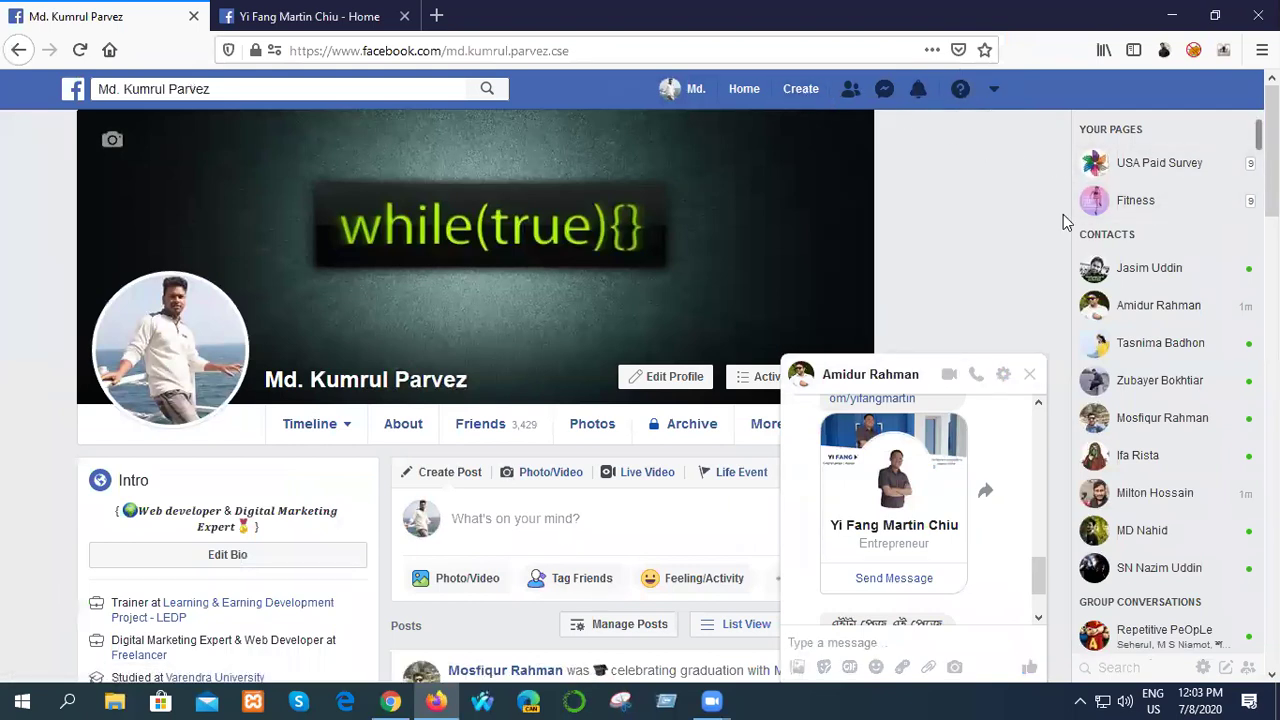
pyautogui.click(728, 98)
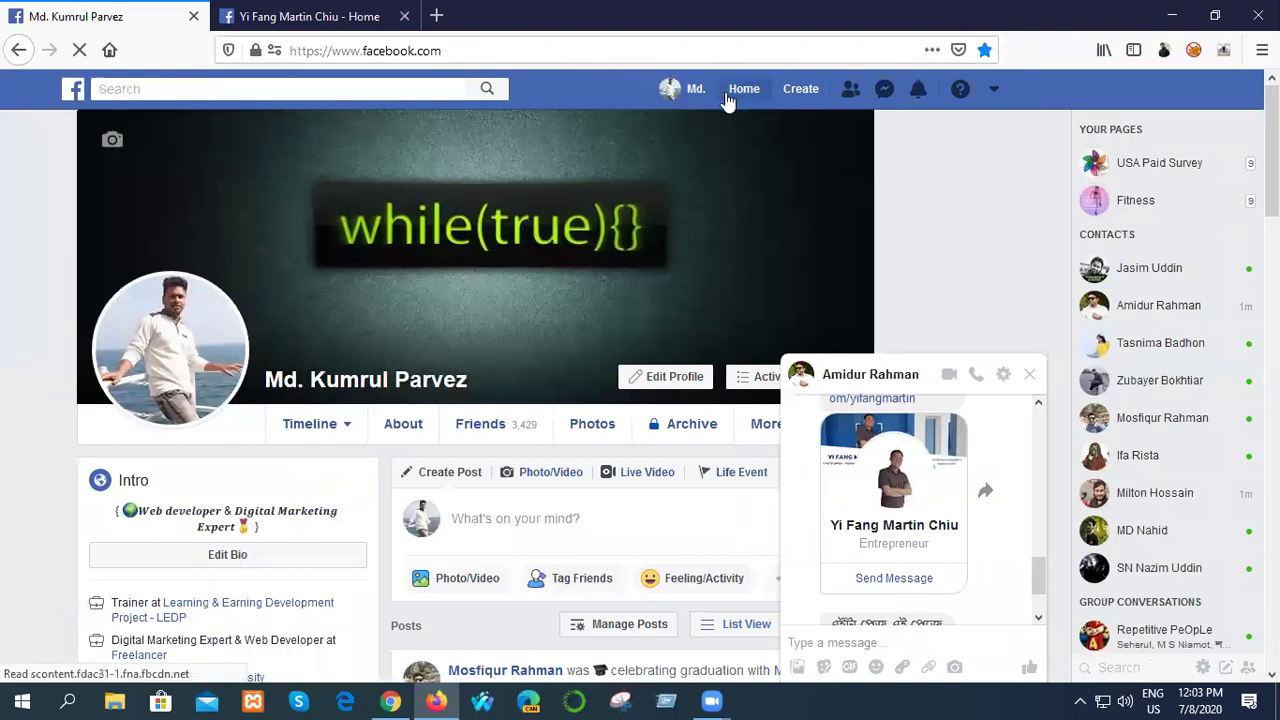
pyautogui.click(1030, 377)
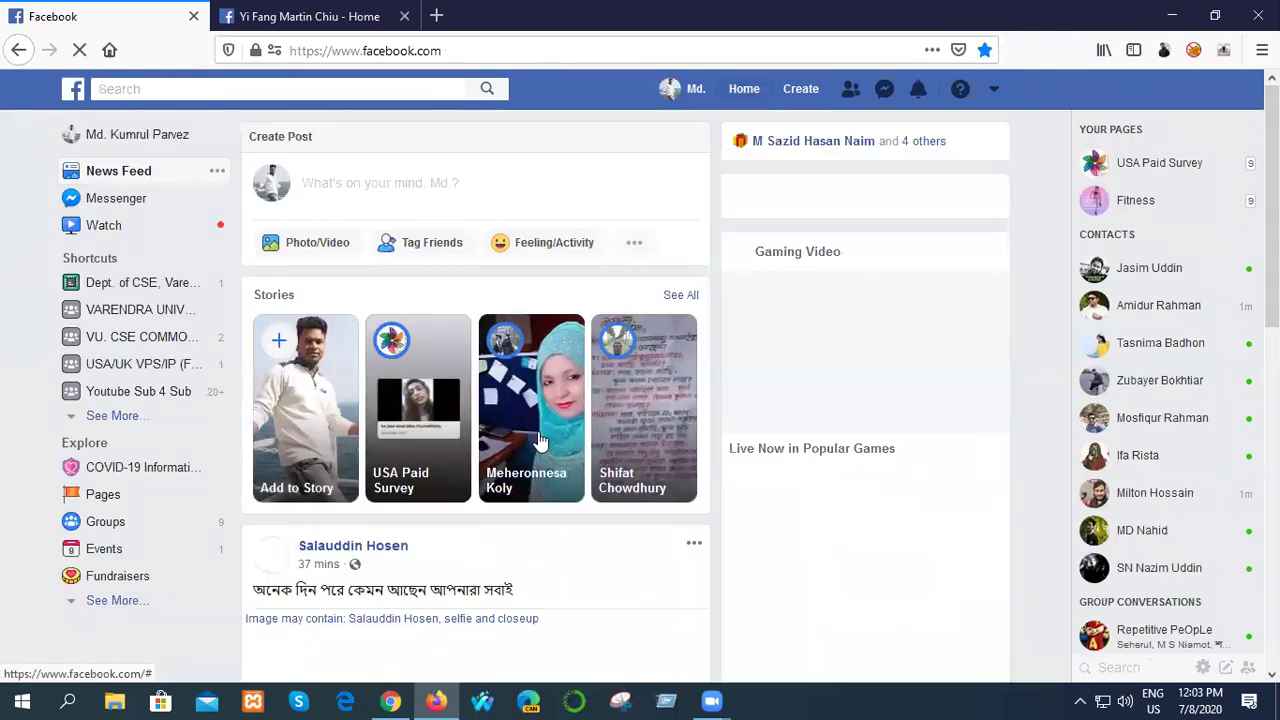
pyautogui.scroll(-5, 447, 435)
pyautogui.scroll(3, 587, 407)
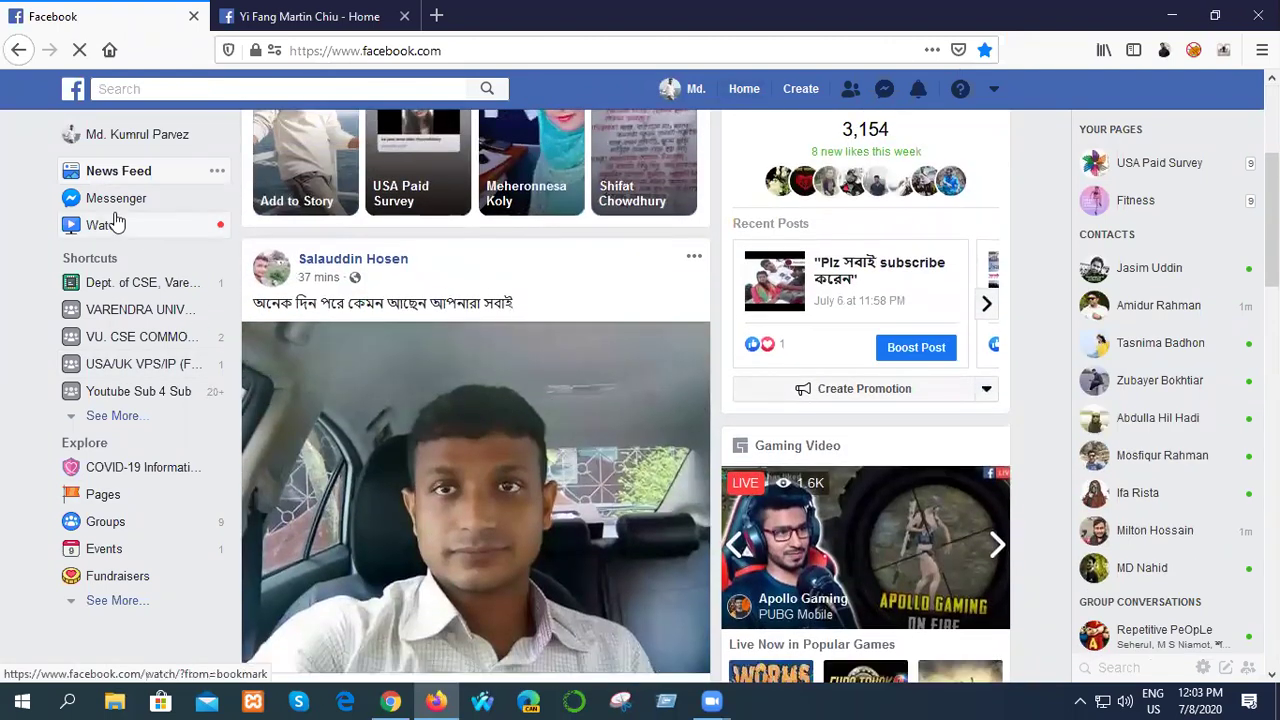
pyautogui.click(125, 521)
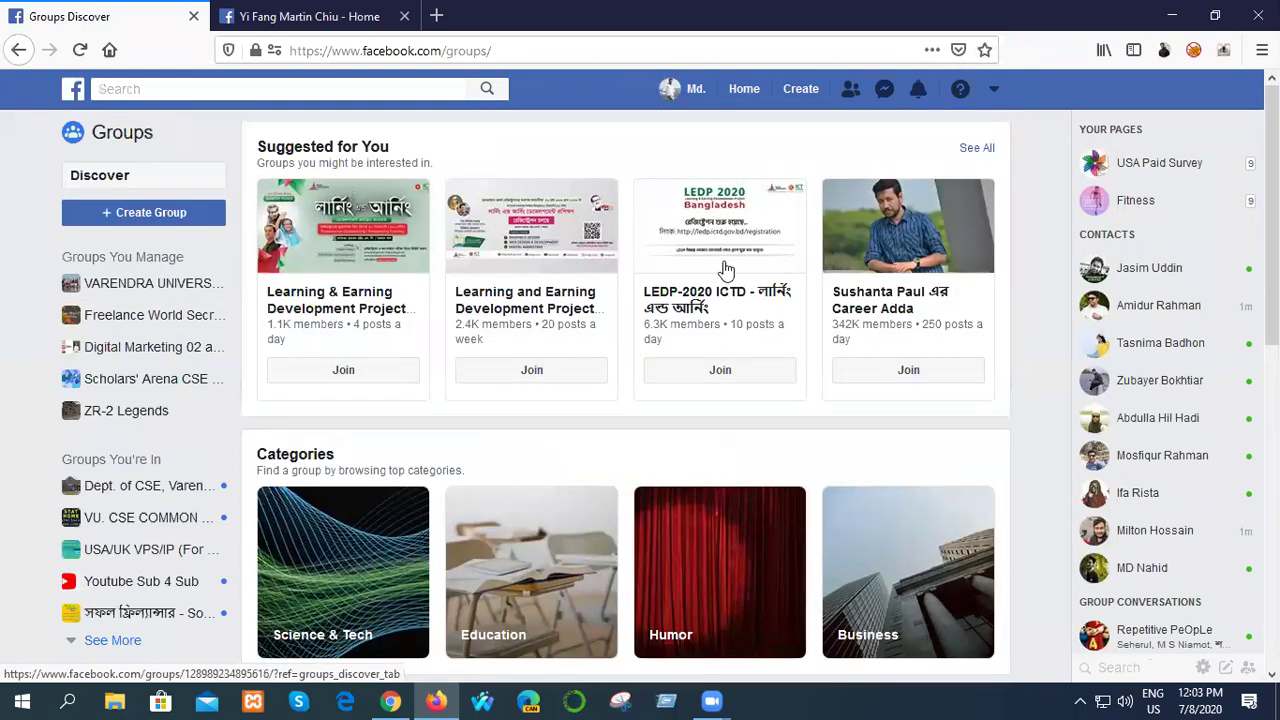
pyautogui.click(110, 350)
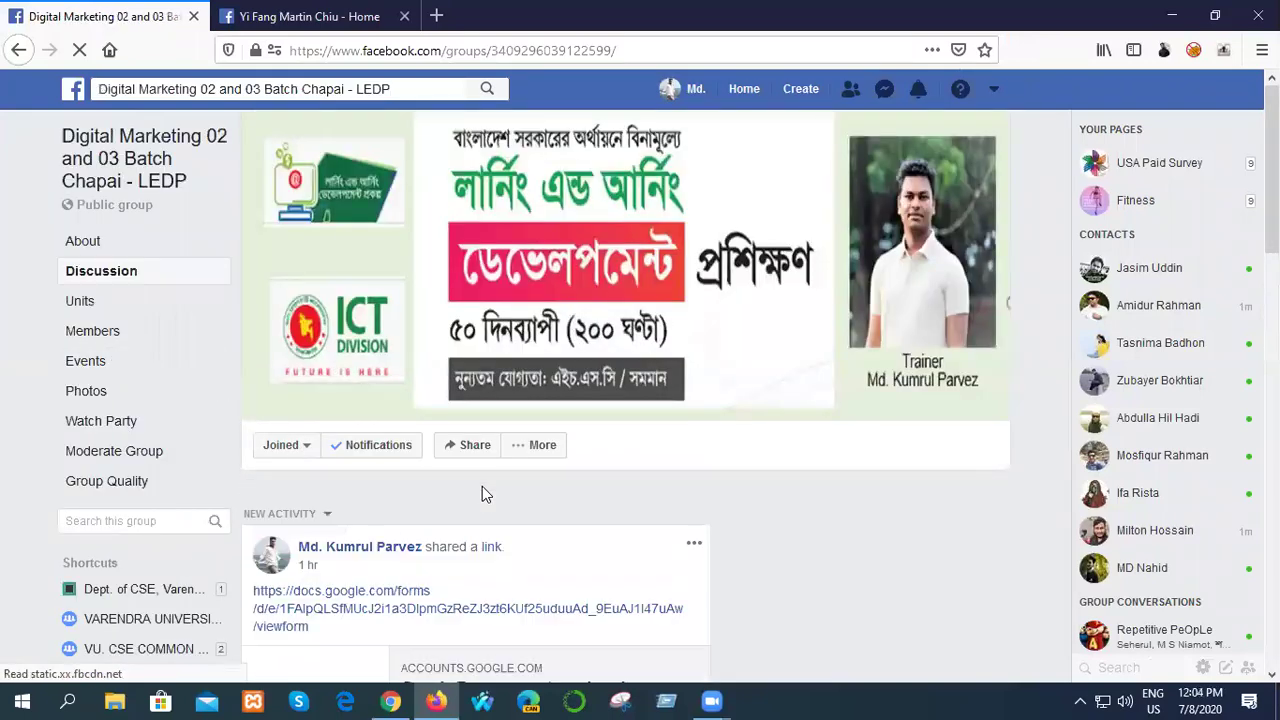
# - Start a group post with the copied page link, then delete the link text while keeping its preview card
pyautogui.scroll(-3, 482, 486)
pyautogui.scroll(1, 465, 497)
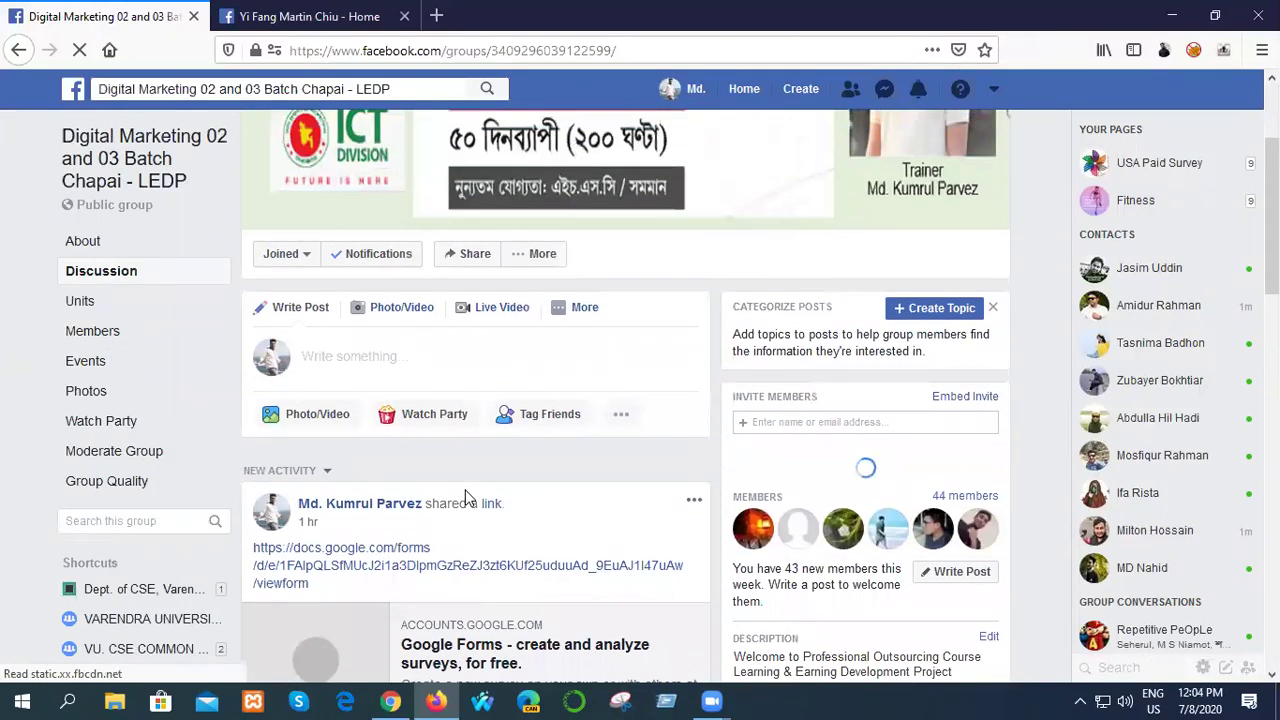
pyautogui.click(335, 360)
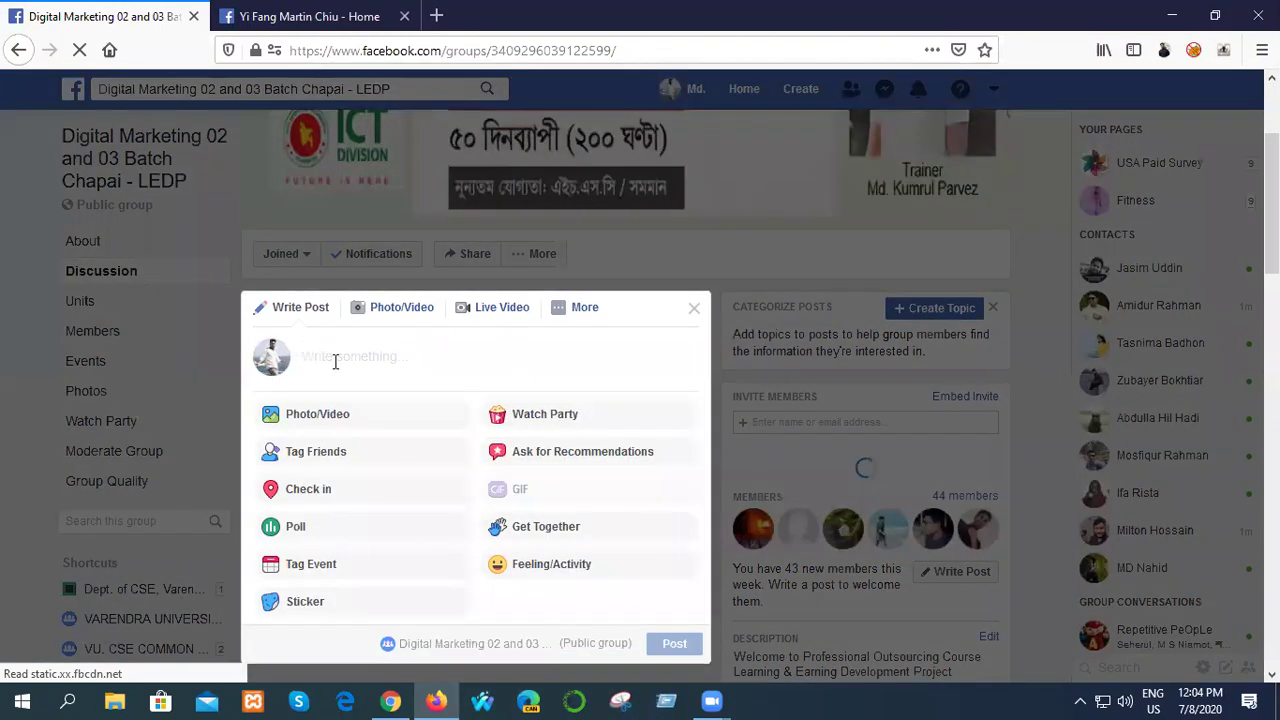
pyautogui.hotkey('ctrl', 'v')
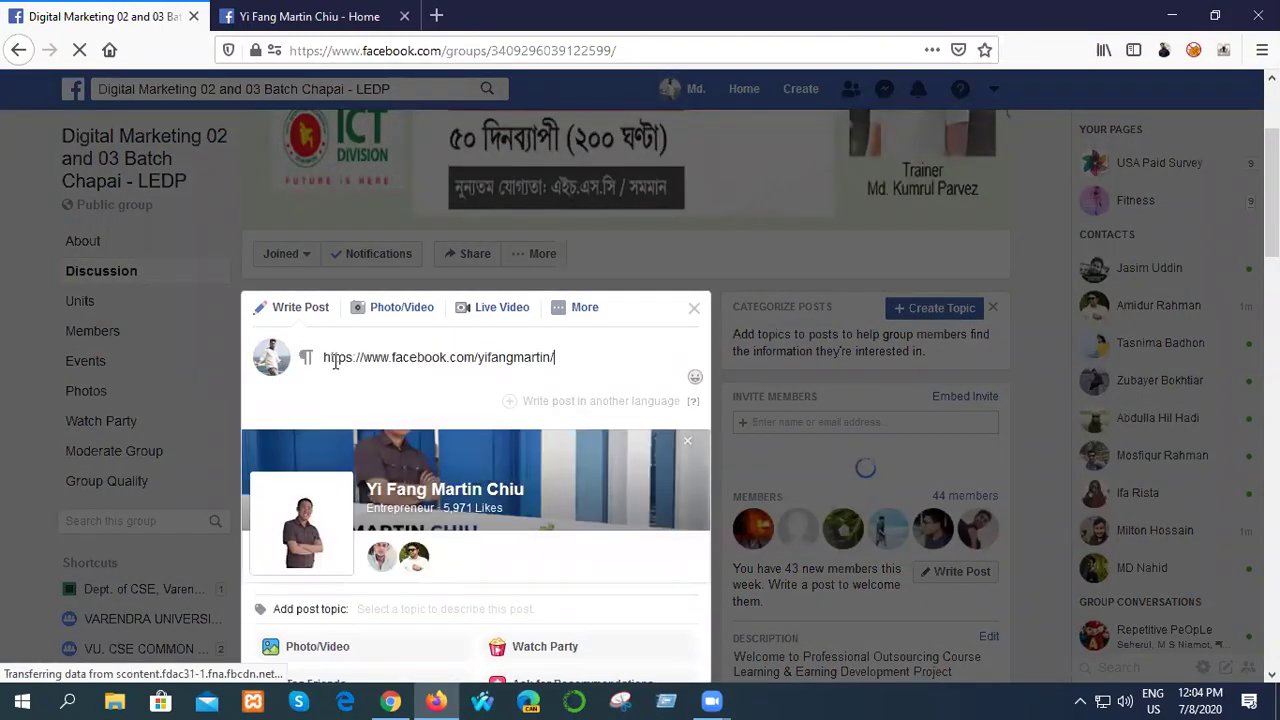
pyautogui.moveTo(555, 357); pyautogui.dragTo(310, 365)
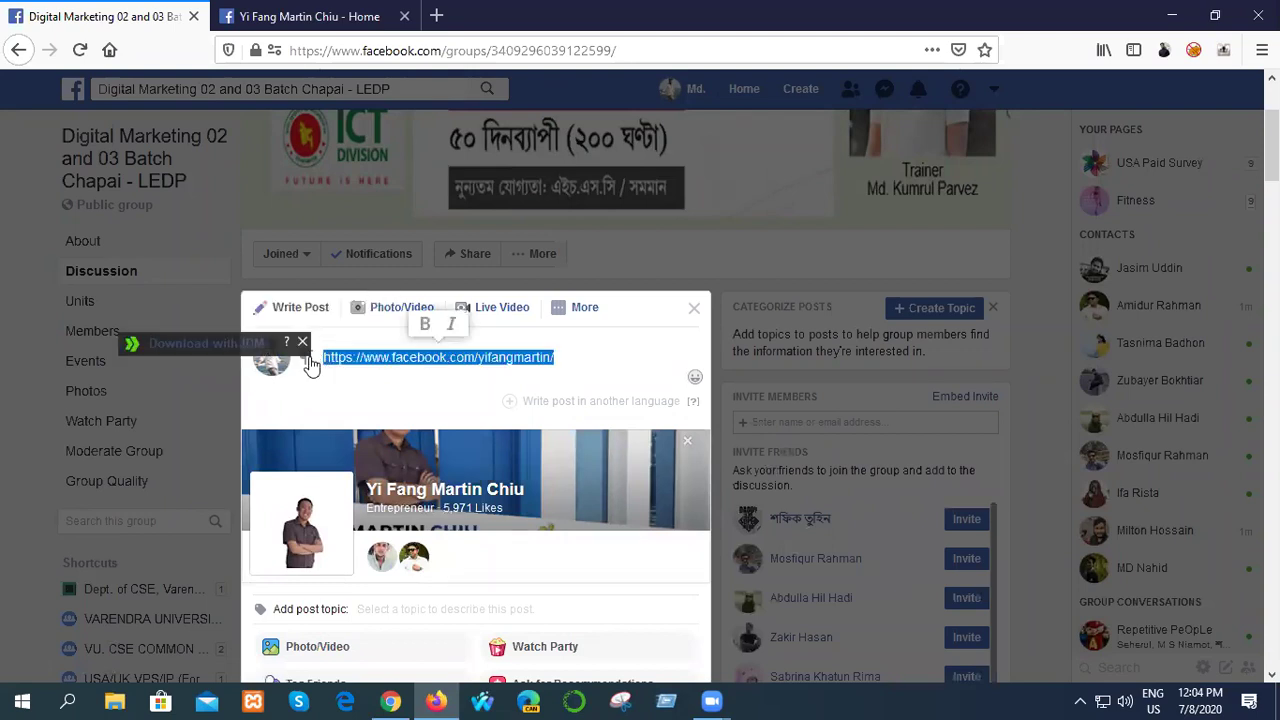
pyautogui.press('BackSpace')
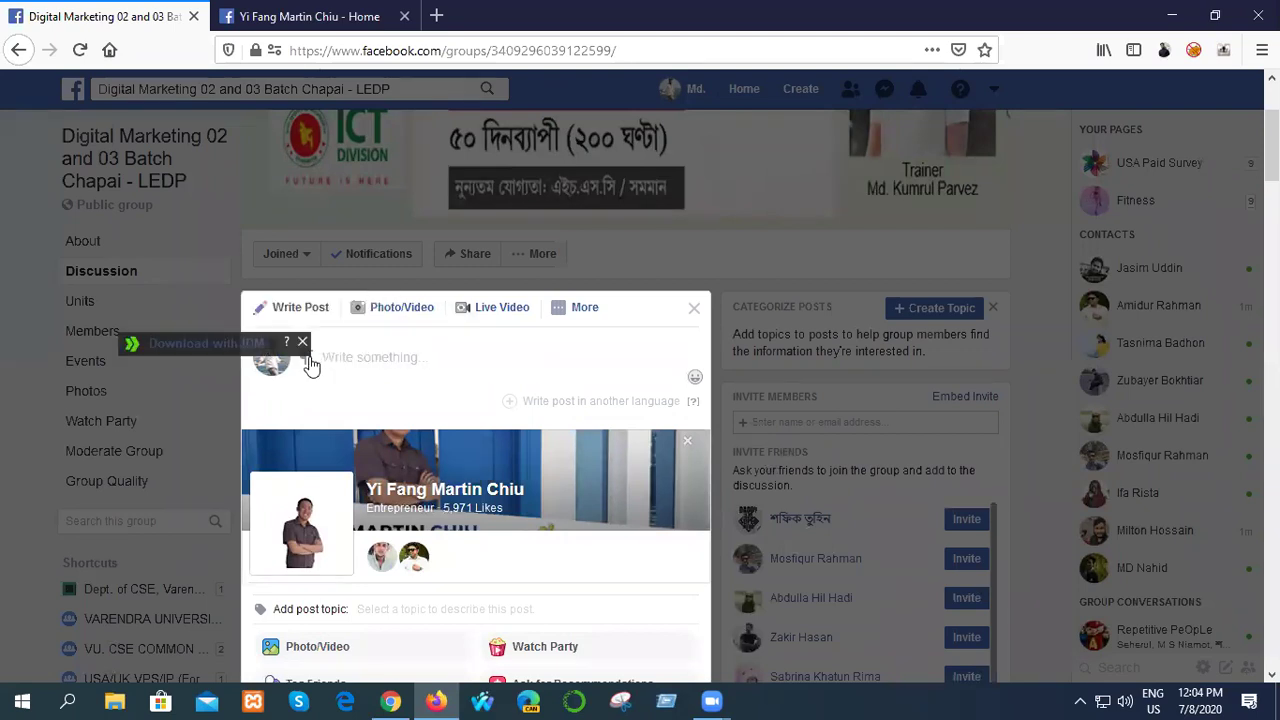
# - Write "Everyone Must like this Page and Like every post a" as the text of the group post
pyautogui.write('E')
pyautogui.press('BackSpace')
pyautogui.write('Must like th')
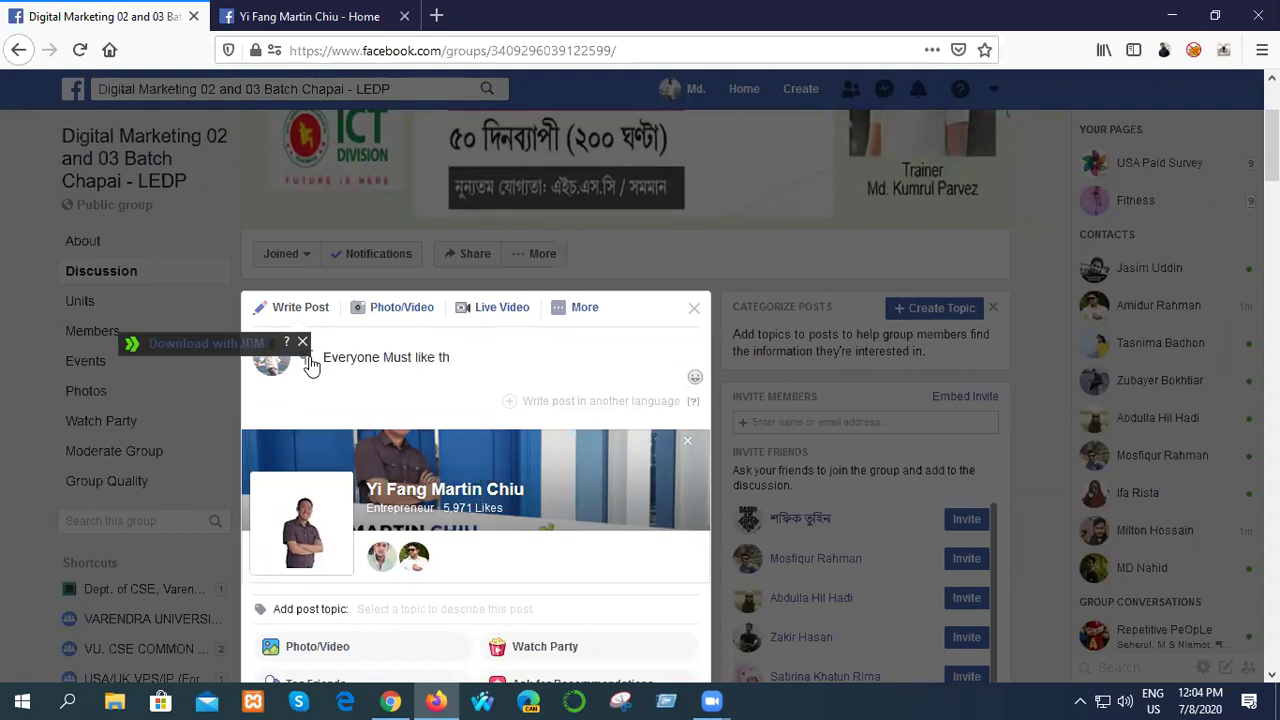
pyautogui.write('is Page and Like every')
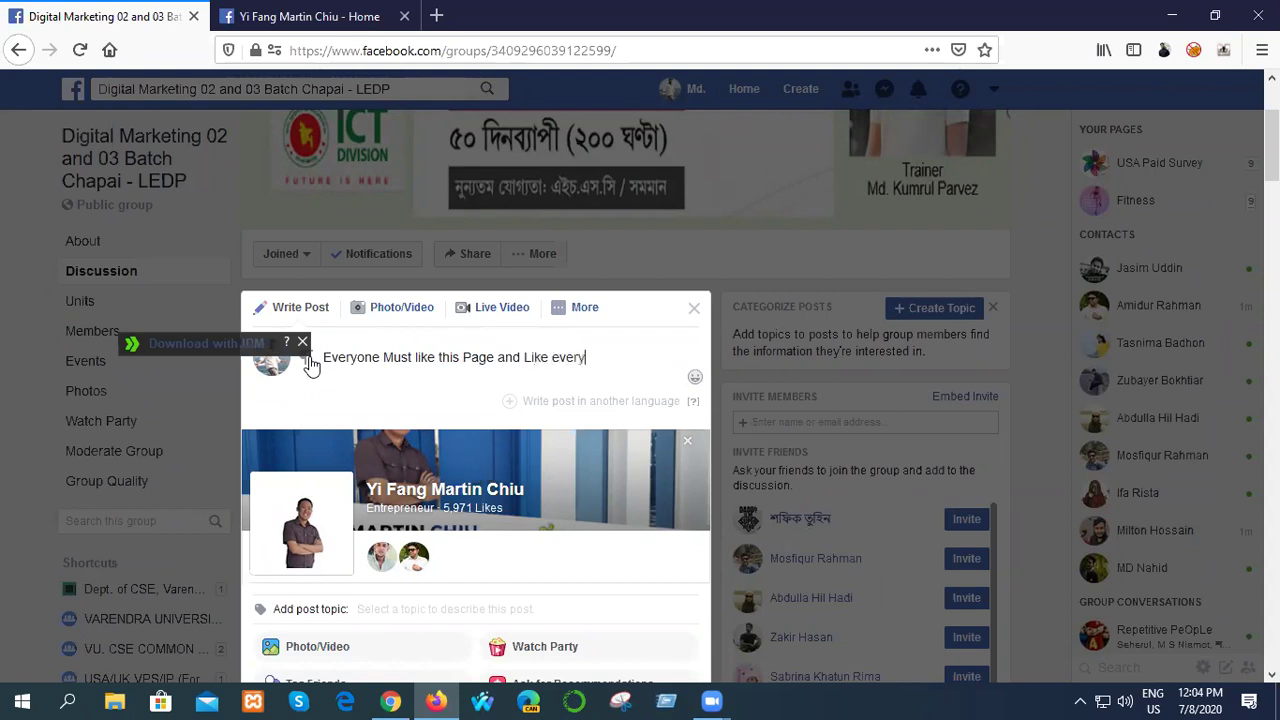
pyautogui.write(' post a')
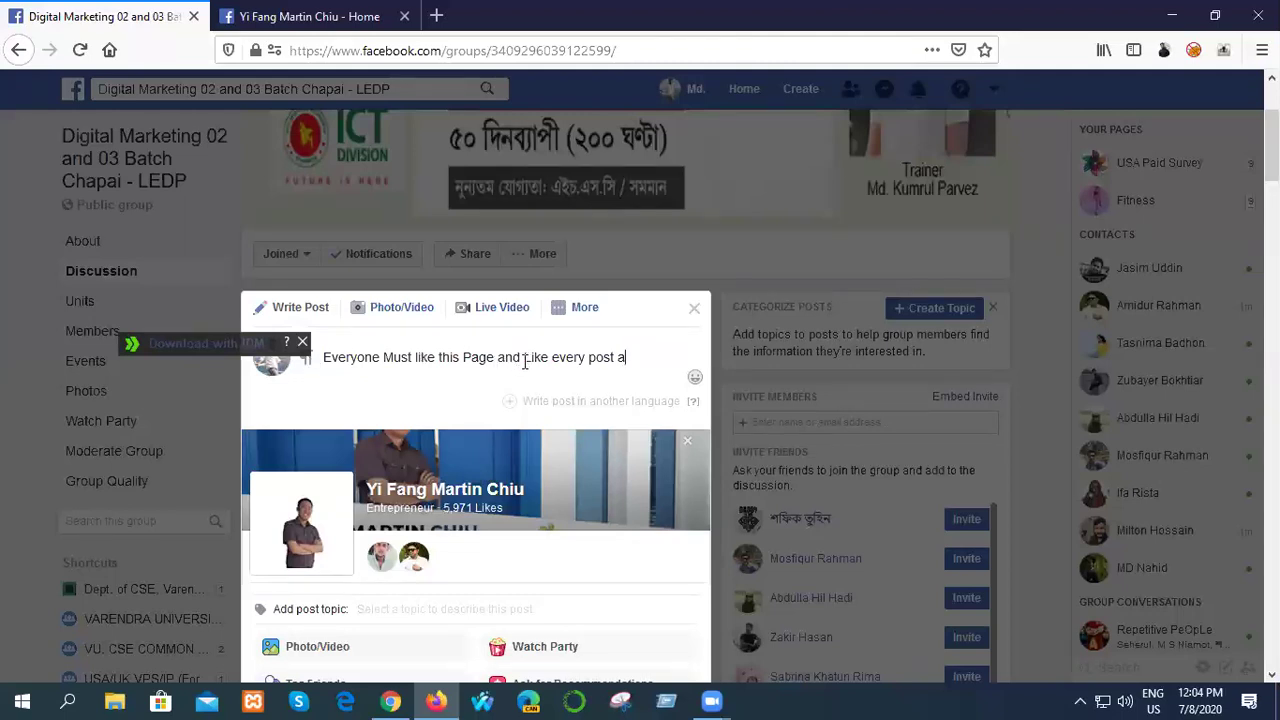
# - Replace the first "and" in the post with a comma and end the text with "give a good comment"
pyautogui.press('BackSpace')
pyautogui.press('BackSpace')
pyautogui.press('BackSpace')
pyautogui.press('BackSpace')
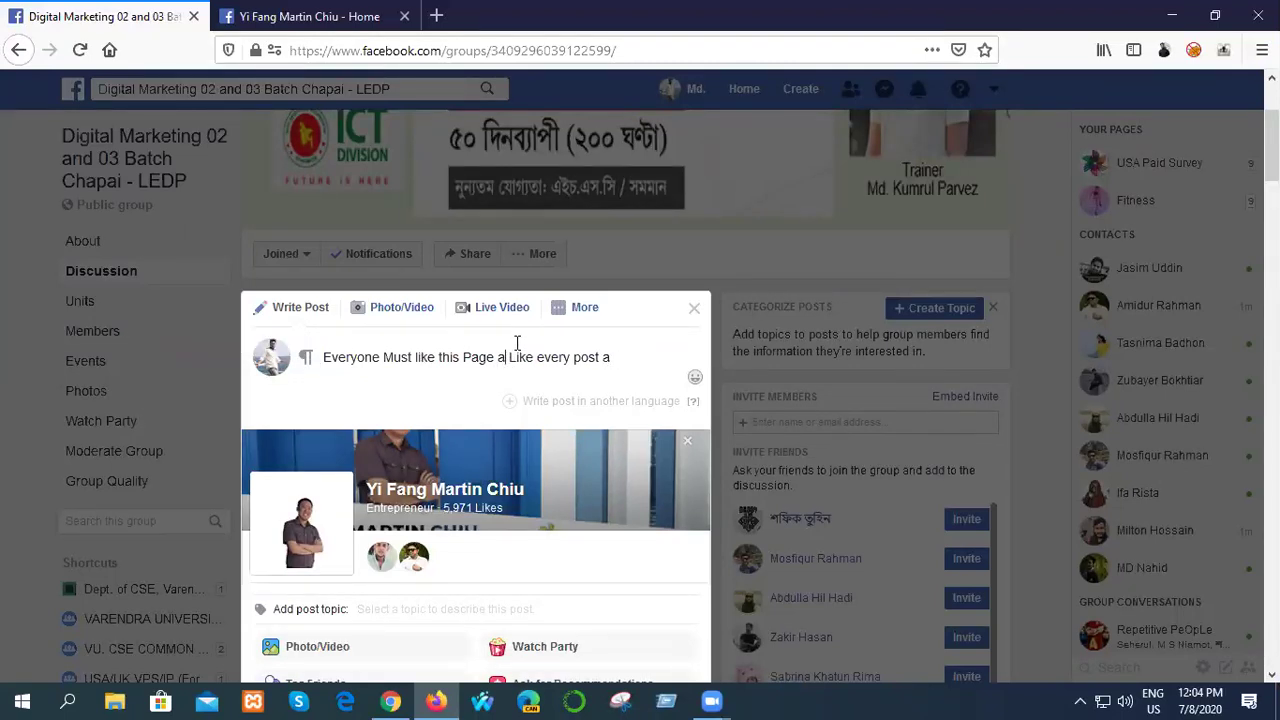
pyautogui.write(',')
pyautogui.click(606, 357)
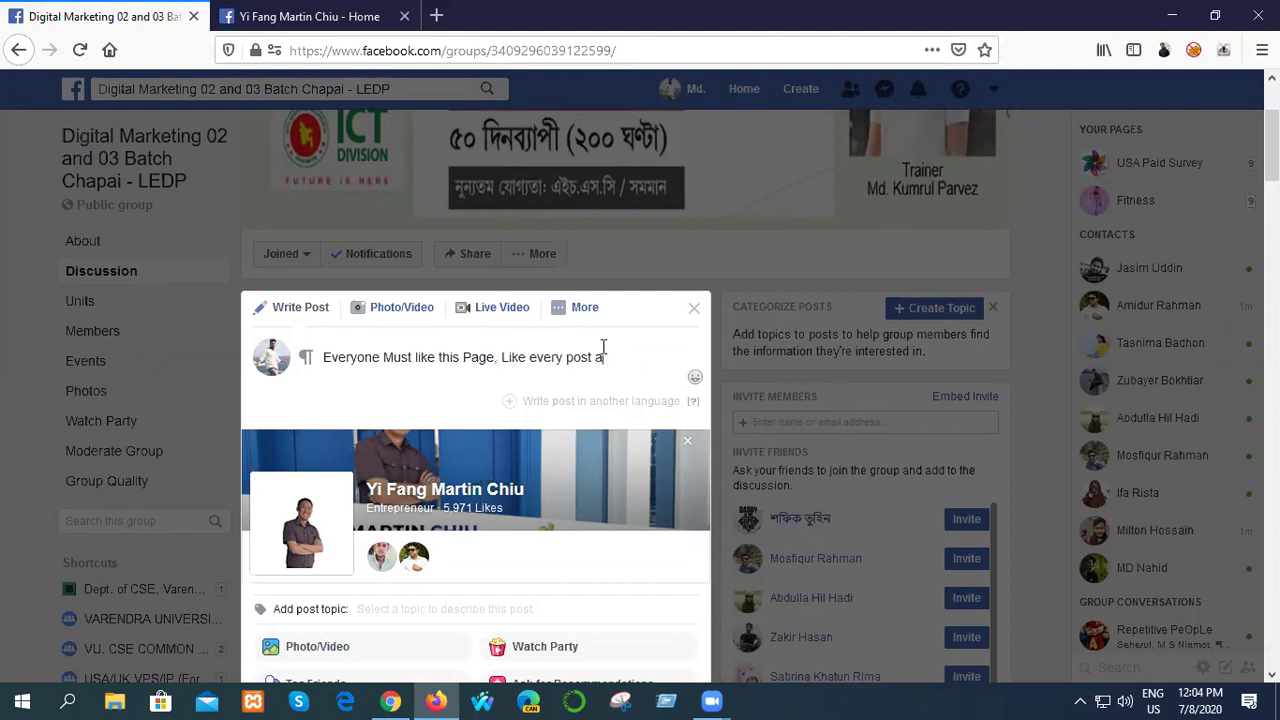
pyautogui.write('give a good ')
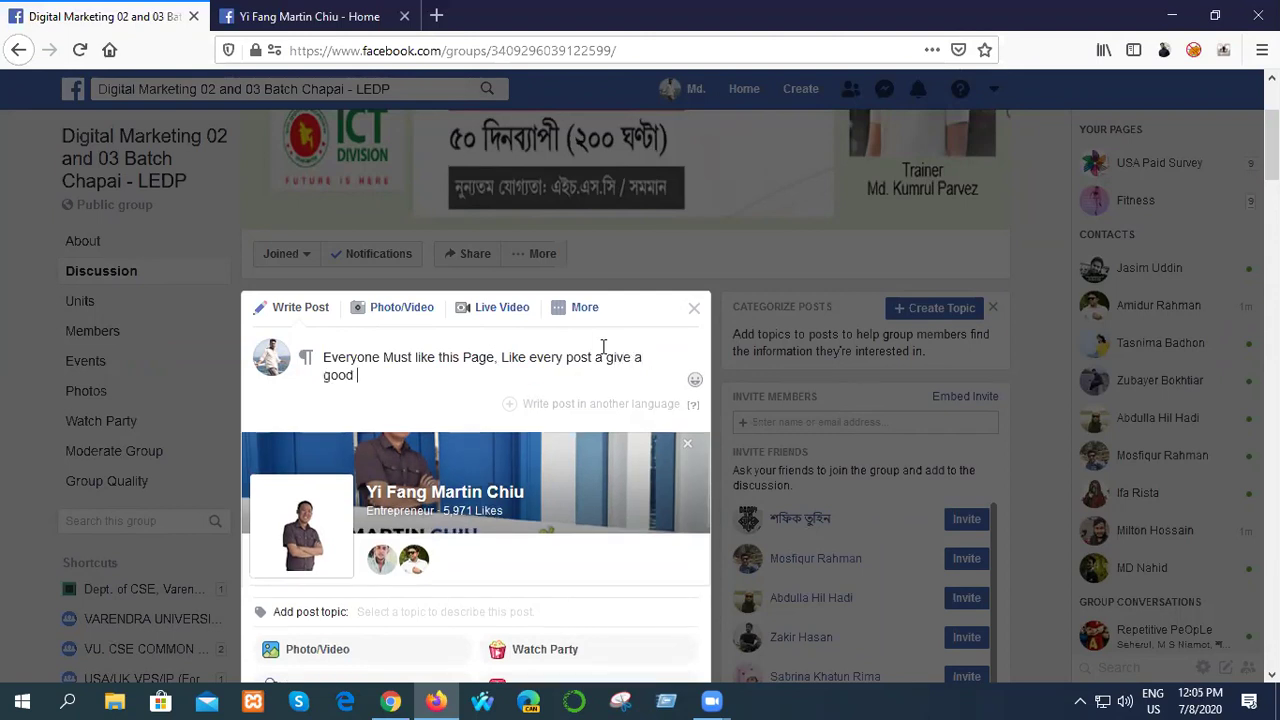
pyautogui.write('comment')
# - Add two right-pointing hand emojis at the end of the post text and a thumbs-up emoji at its beginning
pyautogui.click(695, 379)
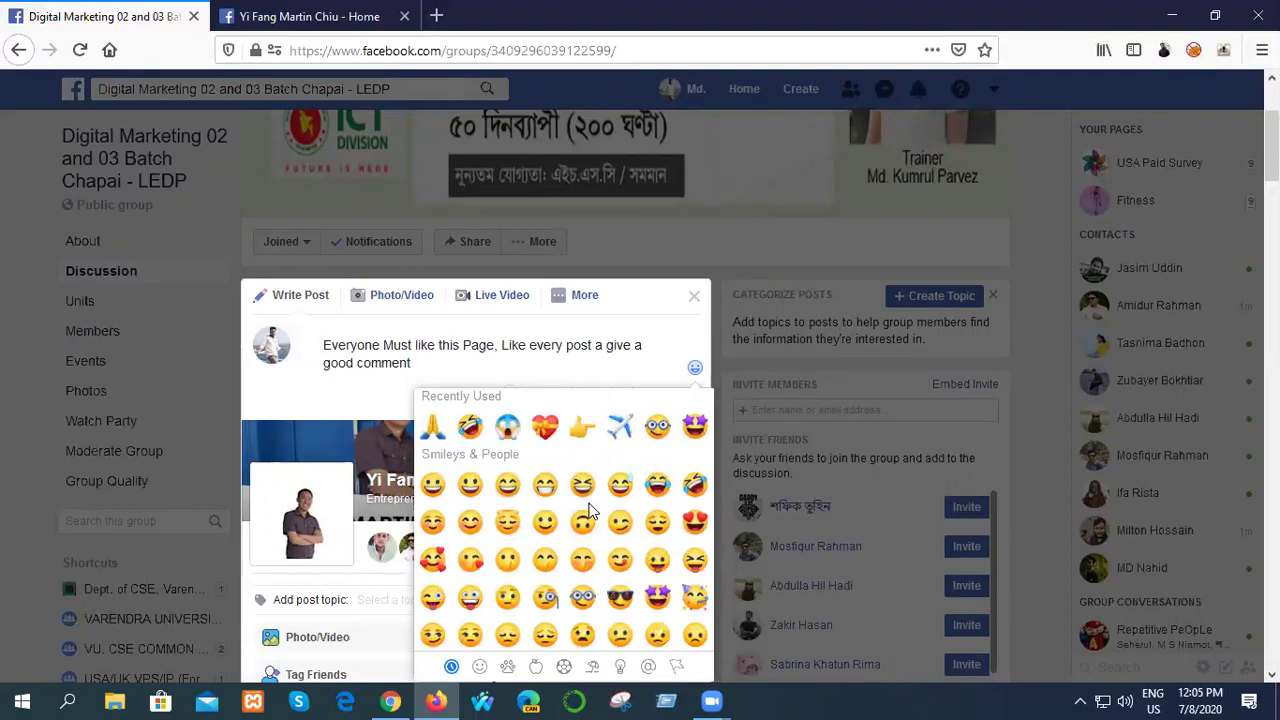
pyautogui.click(581, 440)
pyautogui.click(581, 440)
pyautogui.click(324, 345)
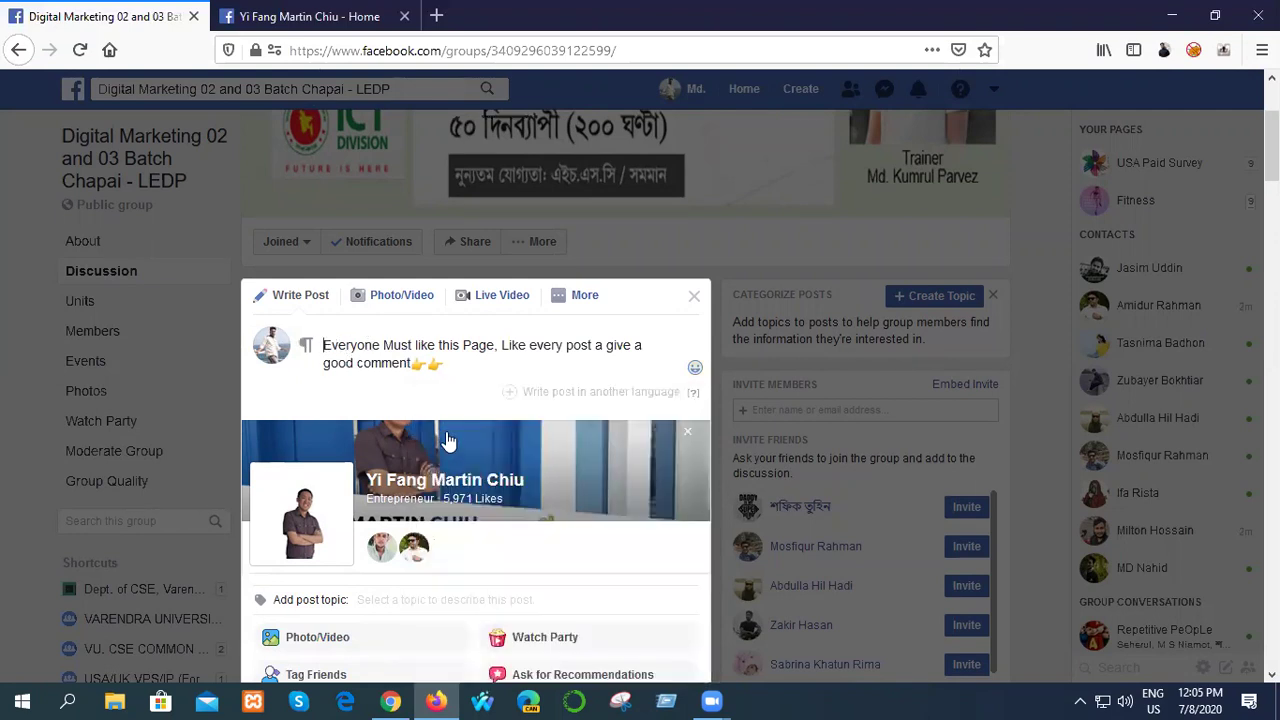
pyautogui.click(695, 368)
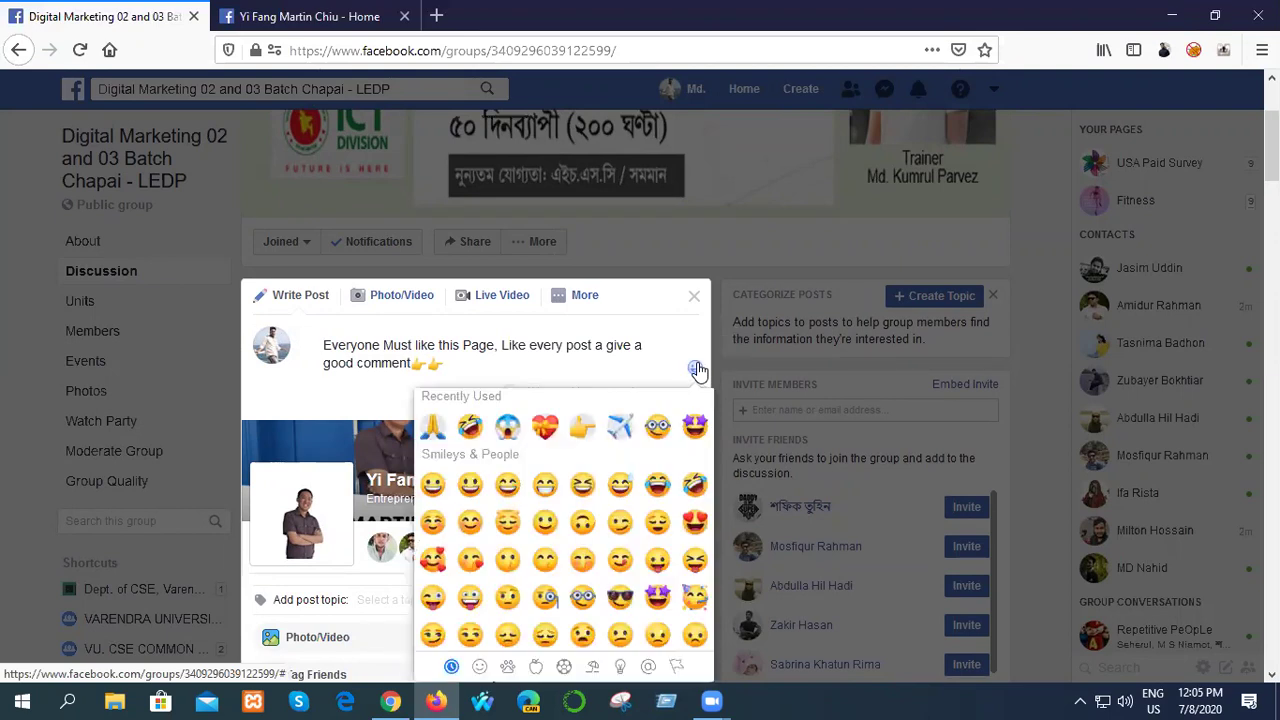
pyautogui.scroll(-2, 620, 553)
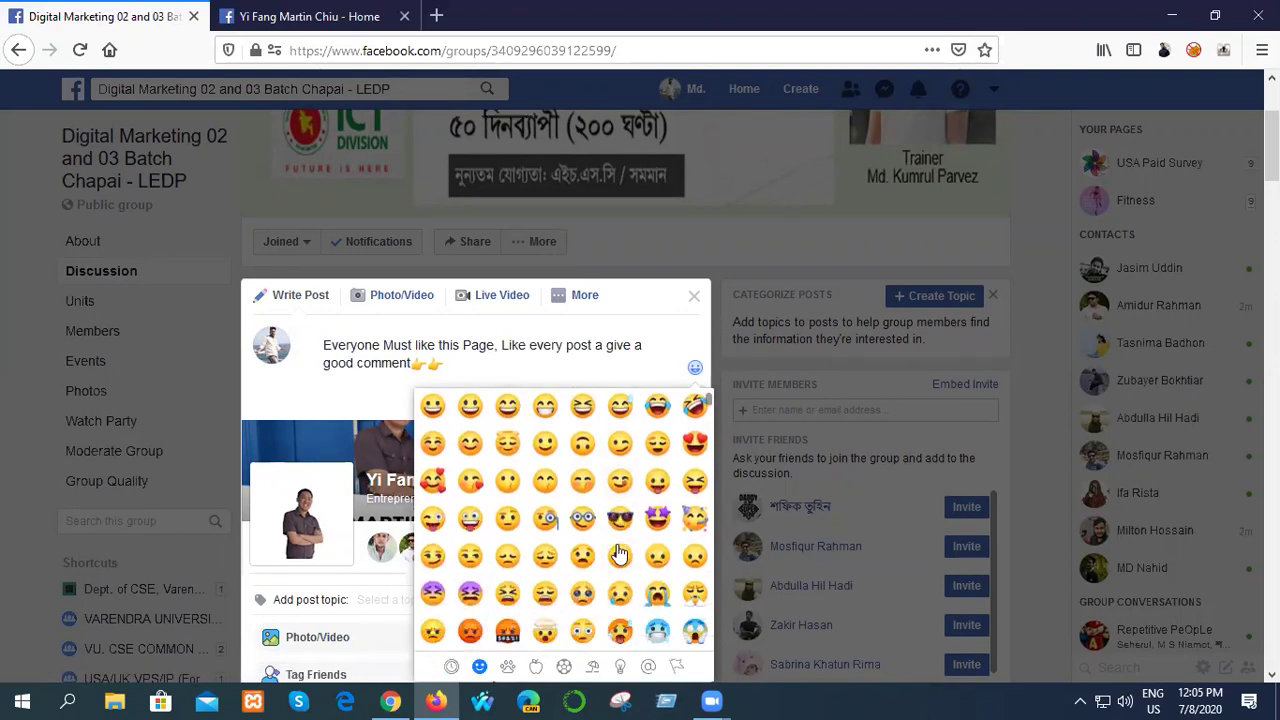
pyautogui.scroll(-3, 620, 553)
pyautogui.scroll(-3, 618, 553)
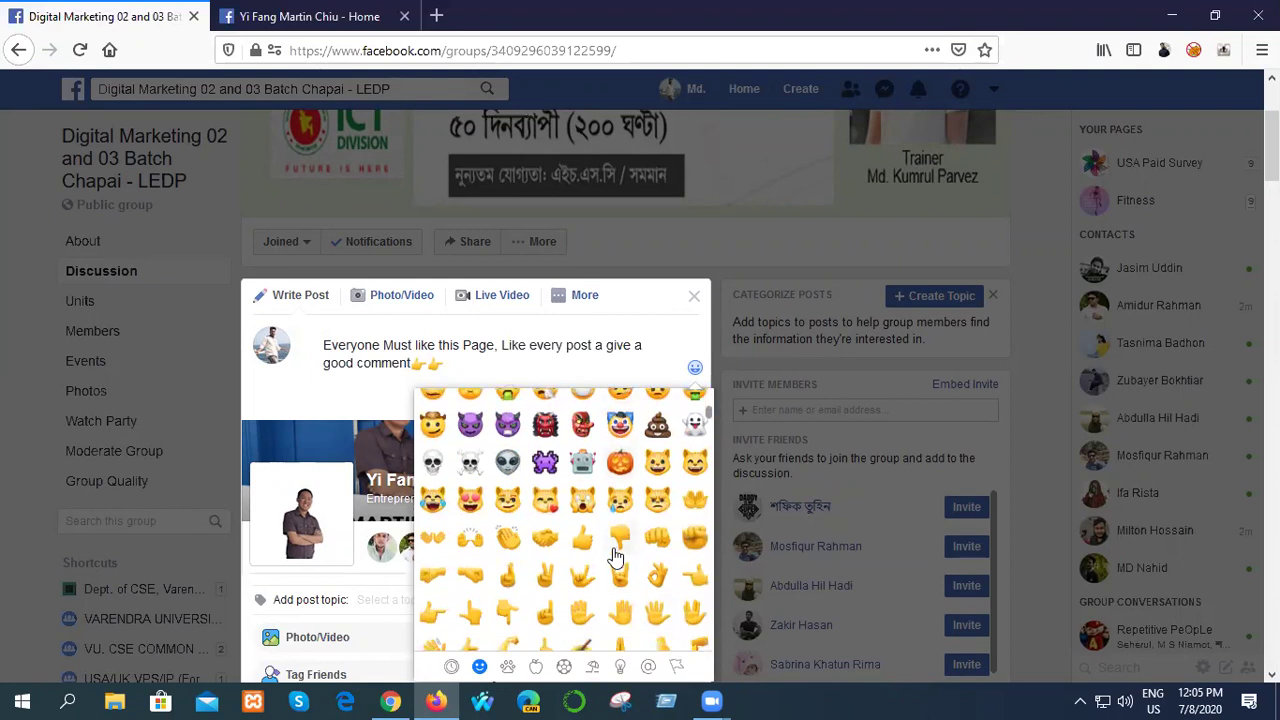
pyautogui.click(585, 542)
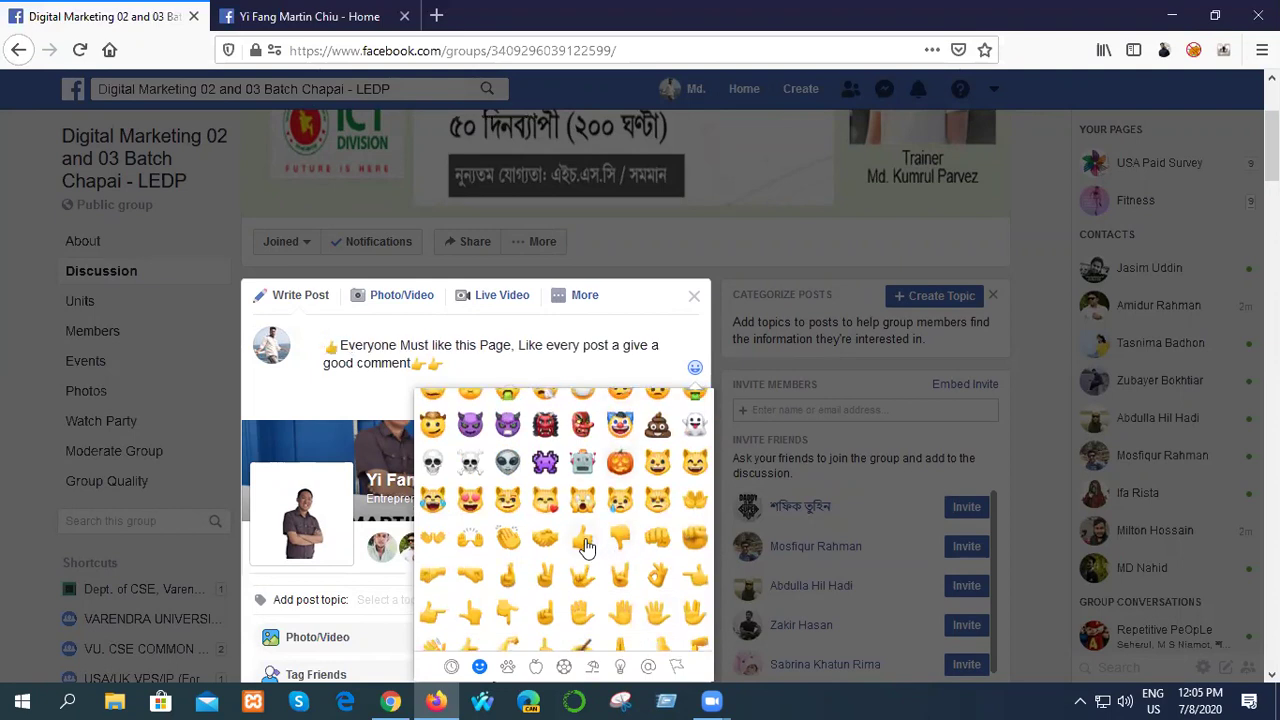
# - Publish the post with the page preview to the Digital Marketing group
pyautogui.click(613, 320)
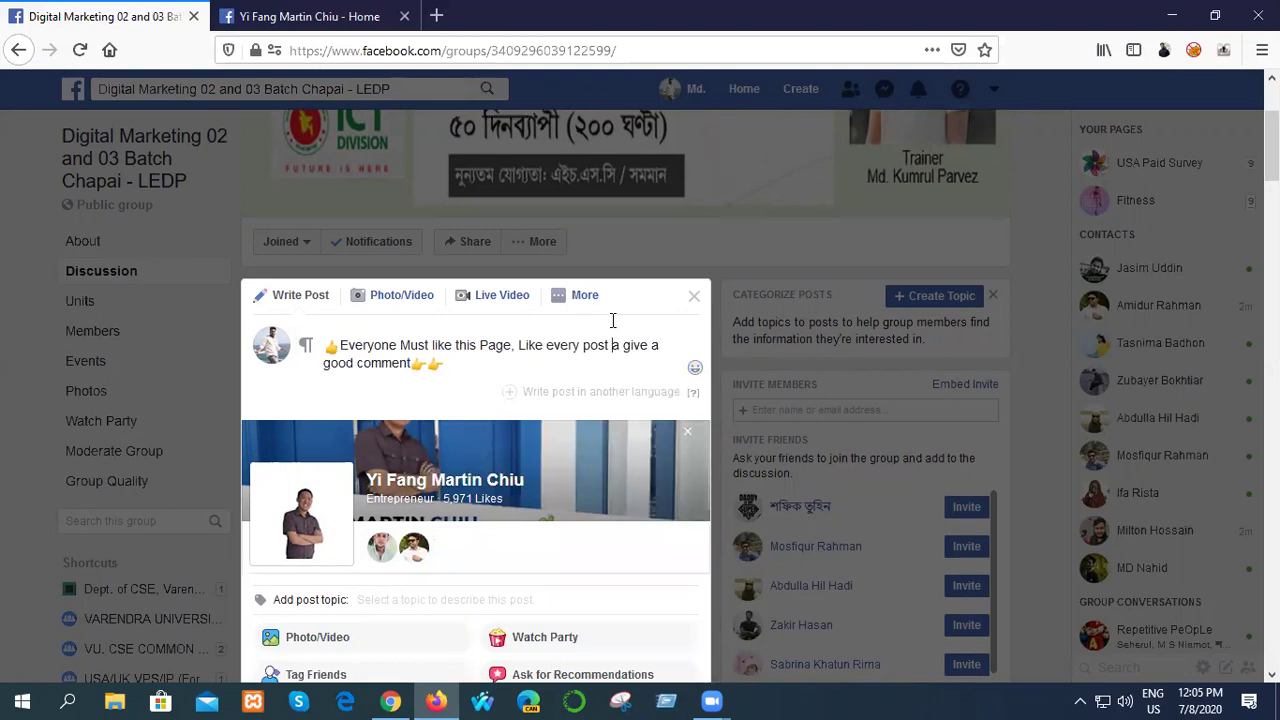
pyautogui.scroll(-3, 494, 559)
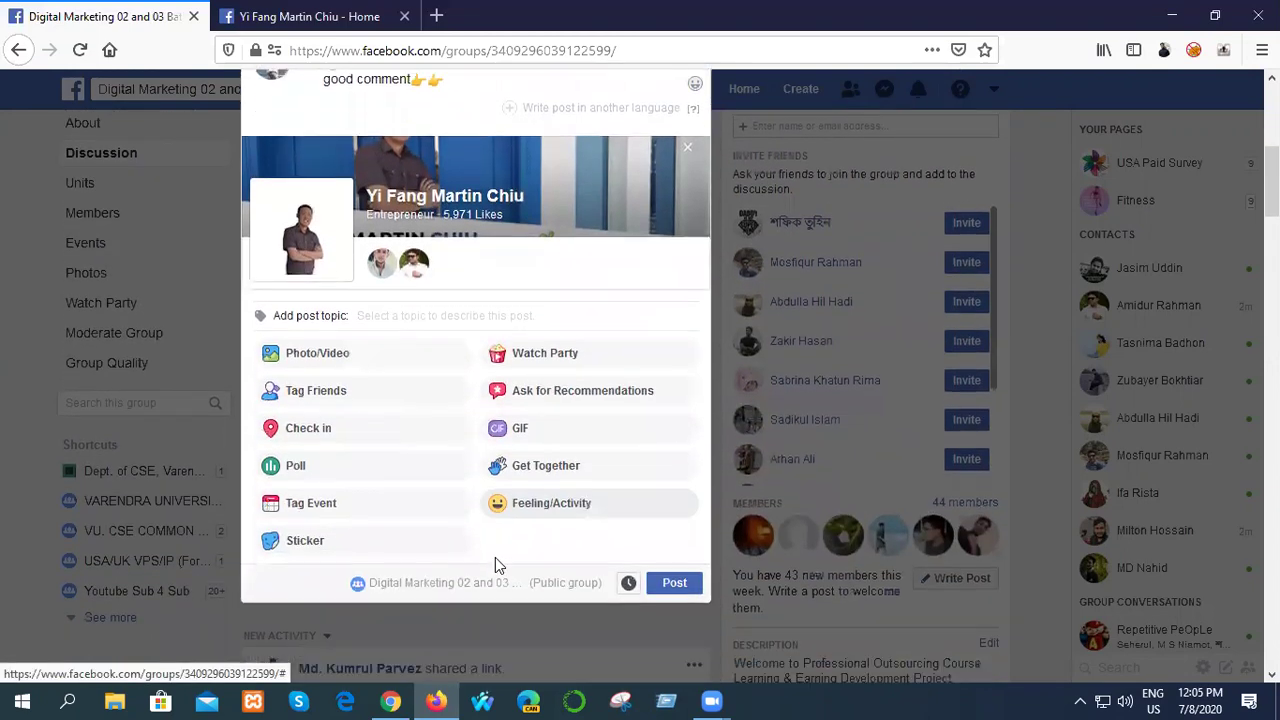
pyautogui.click(675, 583)
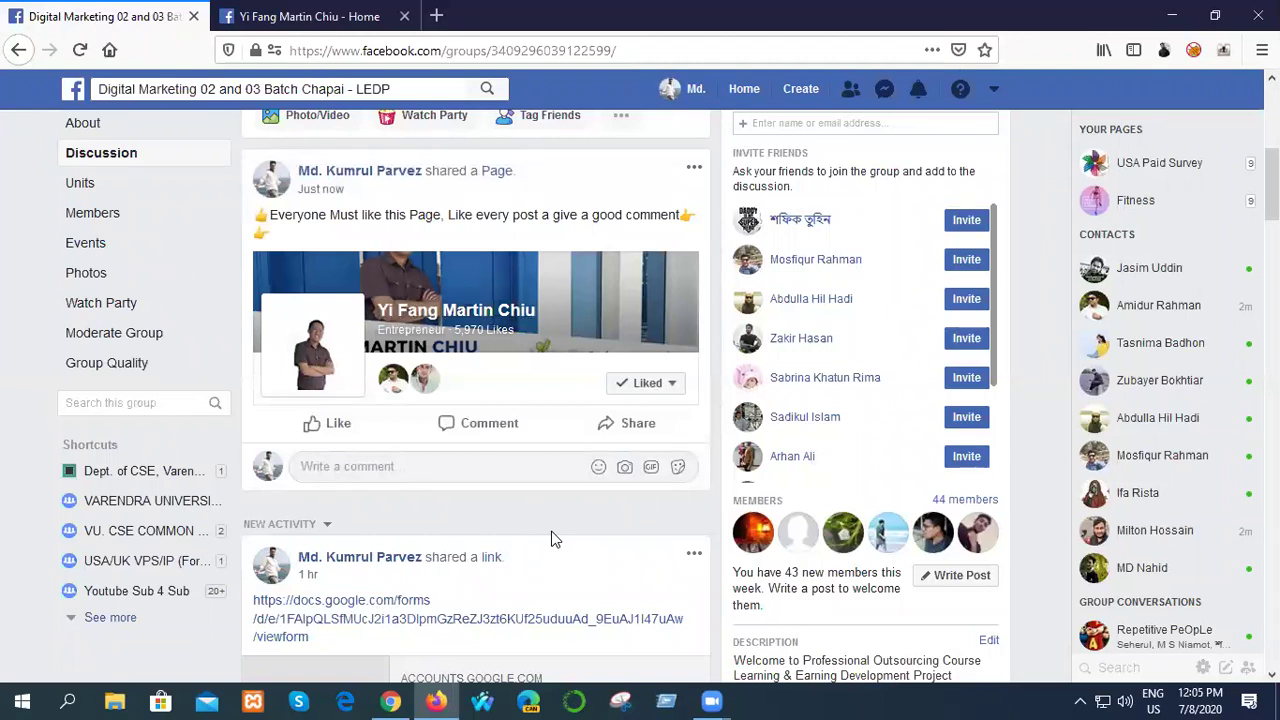
# - Edit the published post so that it reads "Like every post and give a good comment", and save it
pyautogui.click(694, 168)
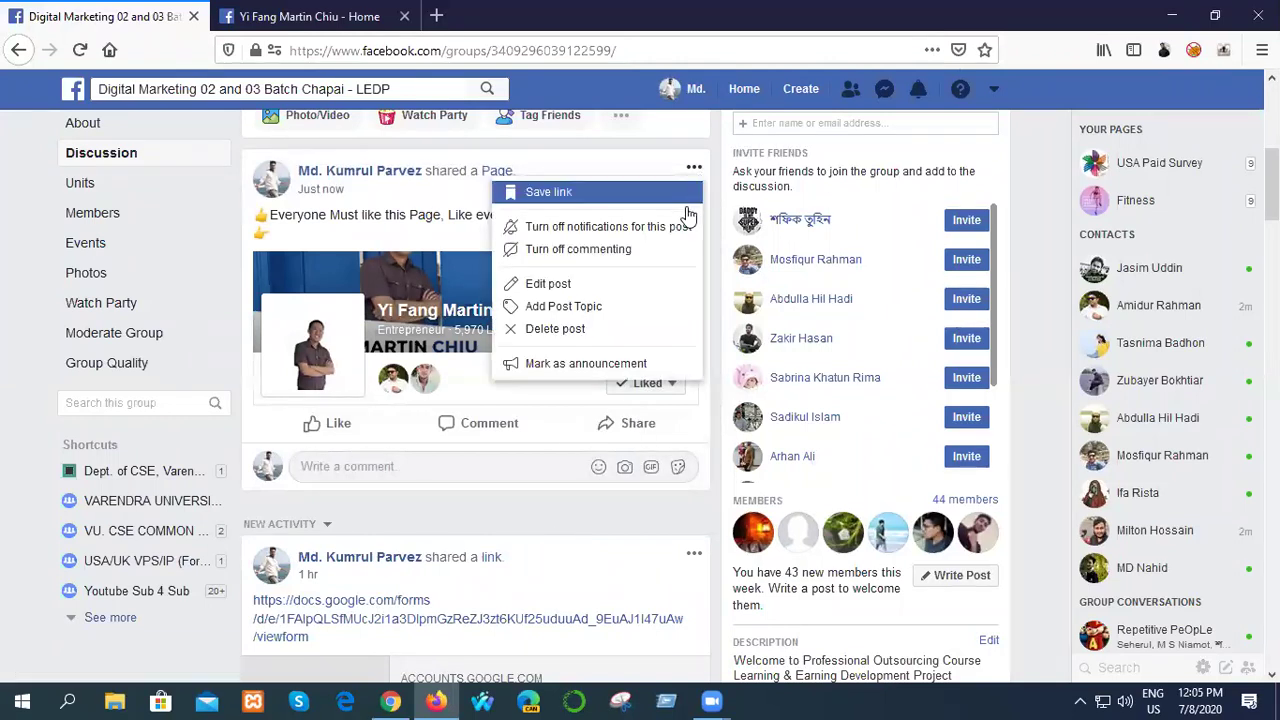
pyautogui.click(575, 284)
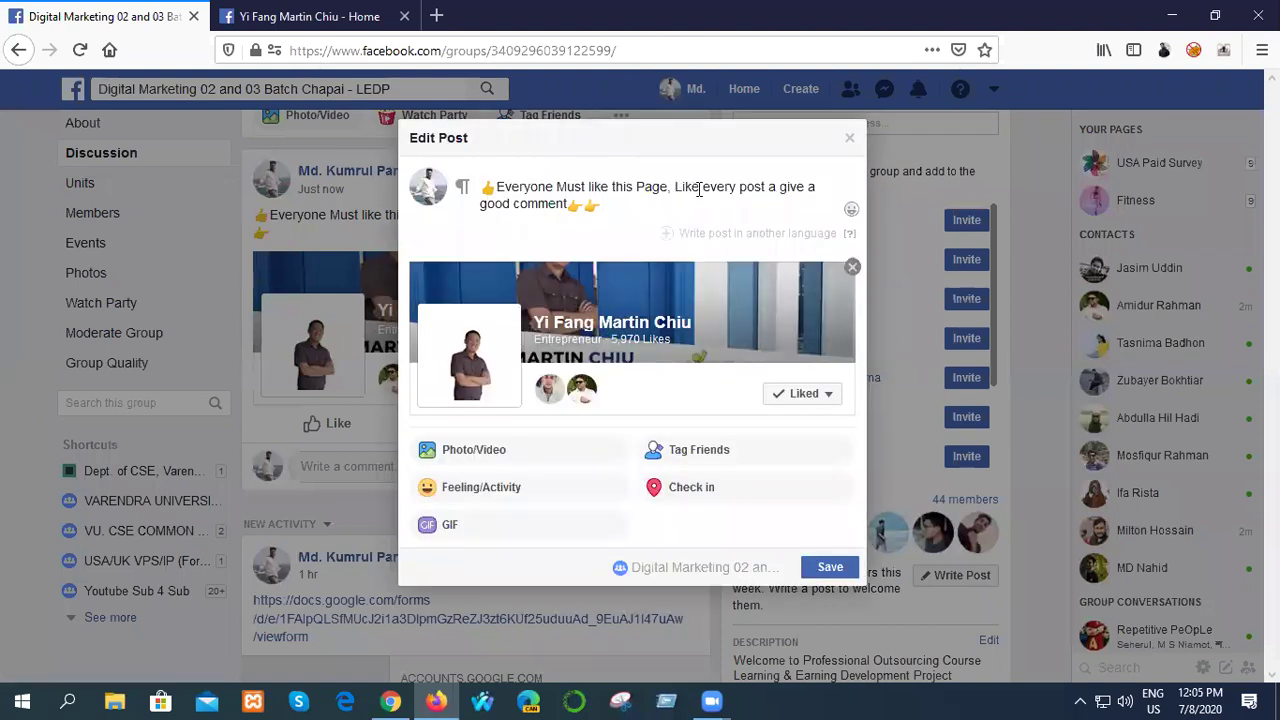
pyautogui.click(775, 186)
pyautogui.write('nd')
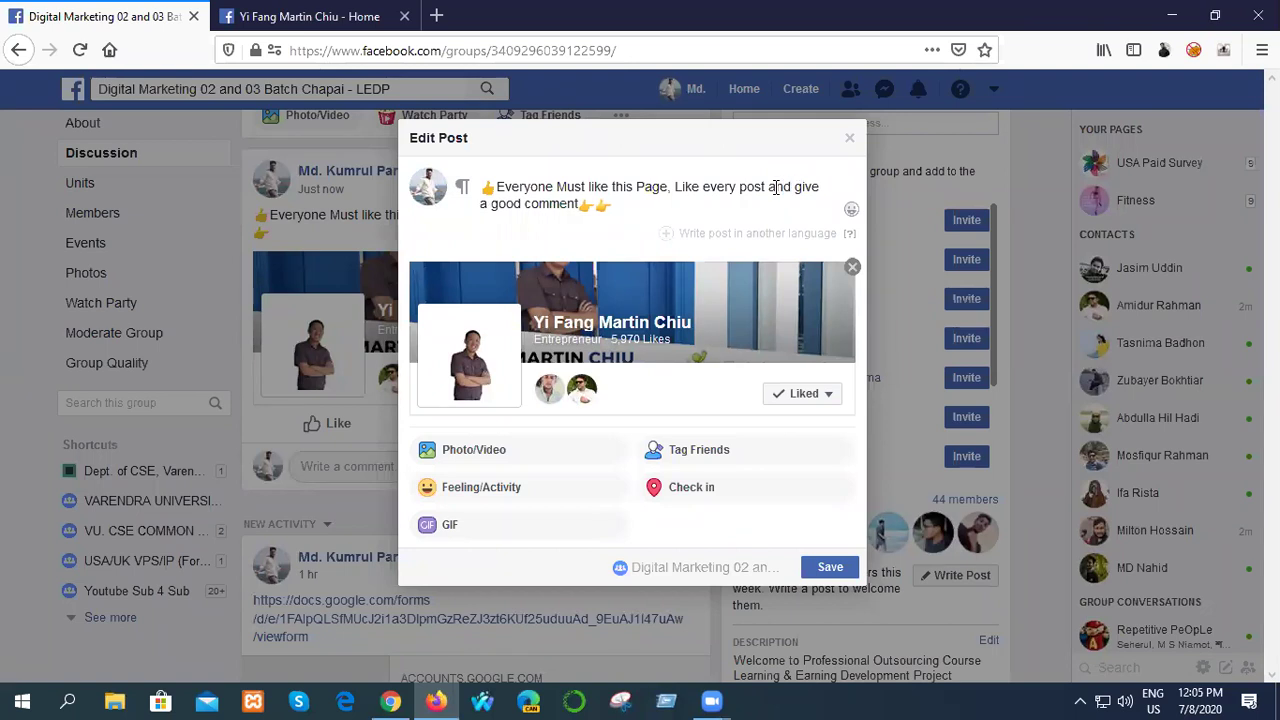
pyautogui.click(829, 569)
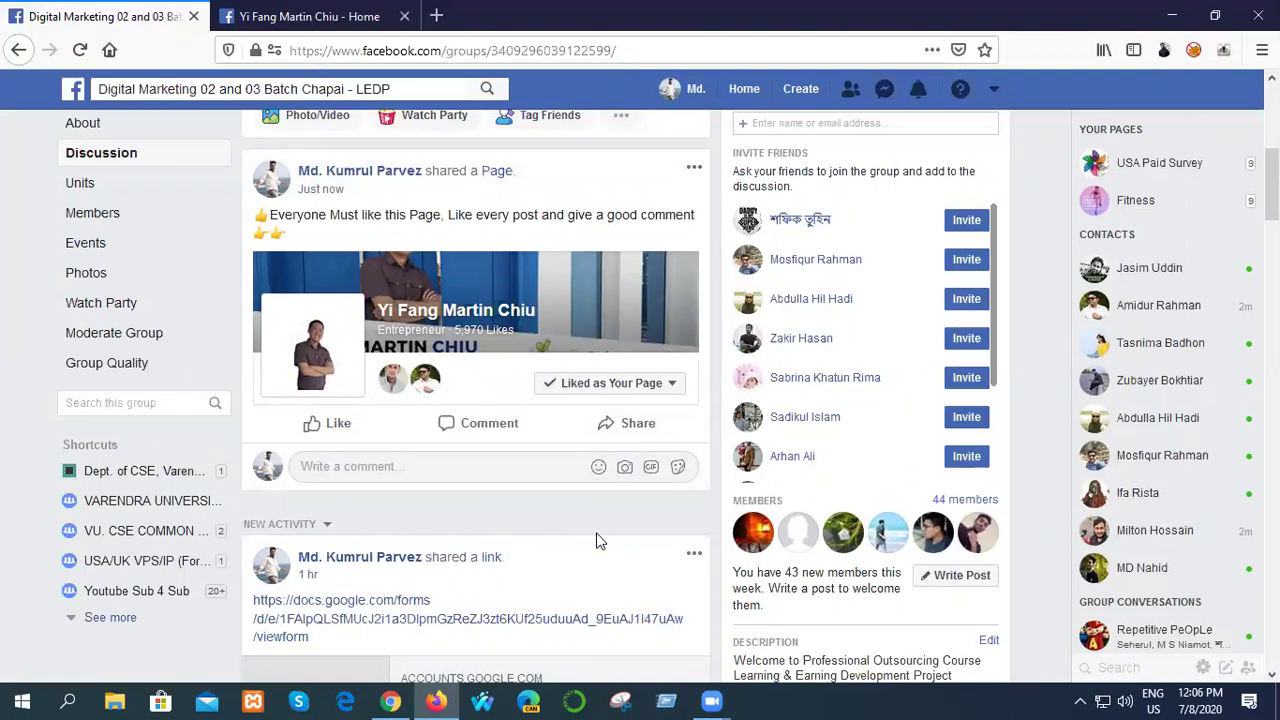
pyautogui.moveTo(653, 388)
pyautogui.scroll(3, 477, 491)
pyautogui.scroll(-5, 505, 486)
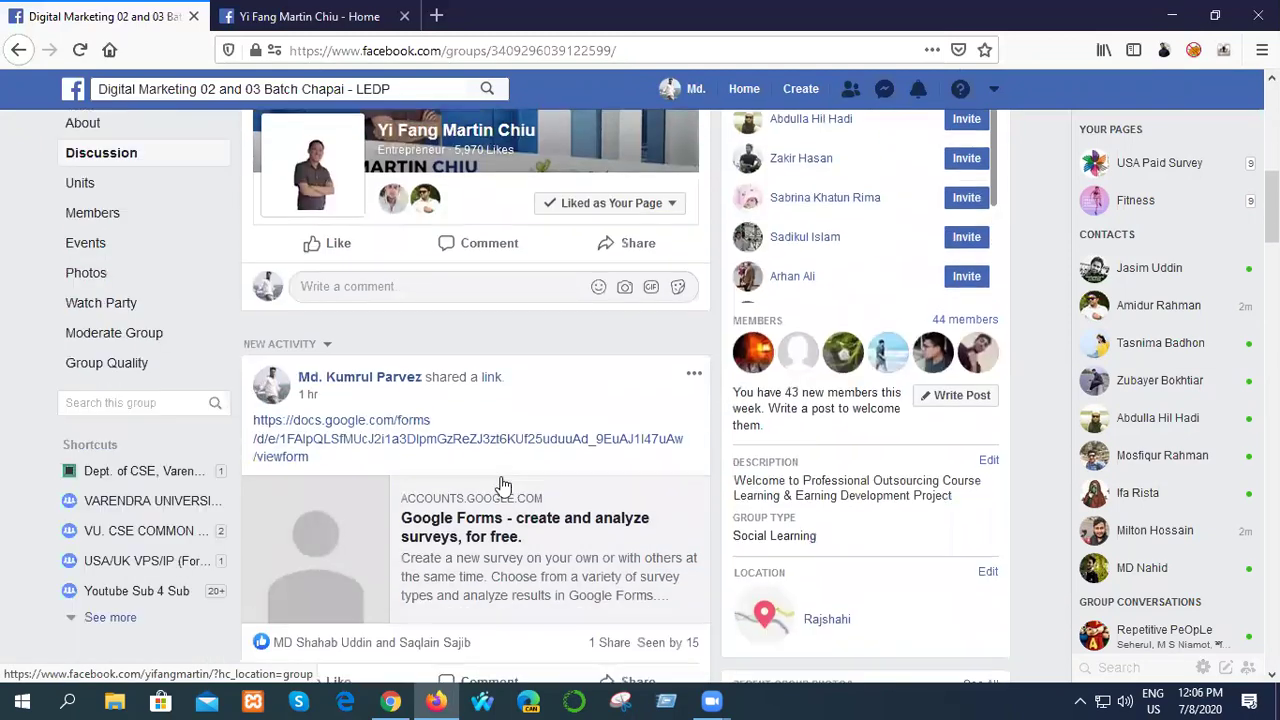
# - Return to the Facebook home feed and check how the newly shared group post appears there
pyautogui.scroll(10, 503, 485)
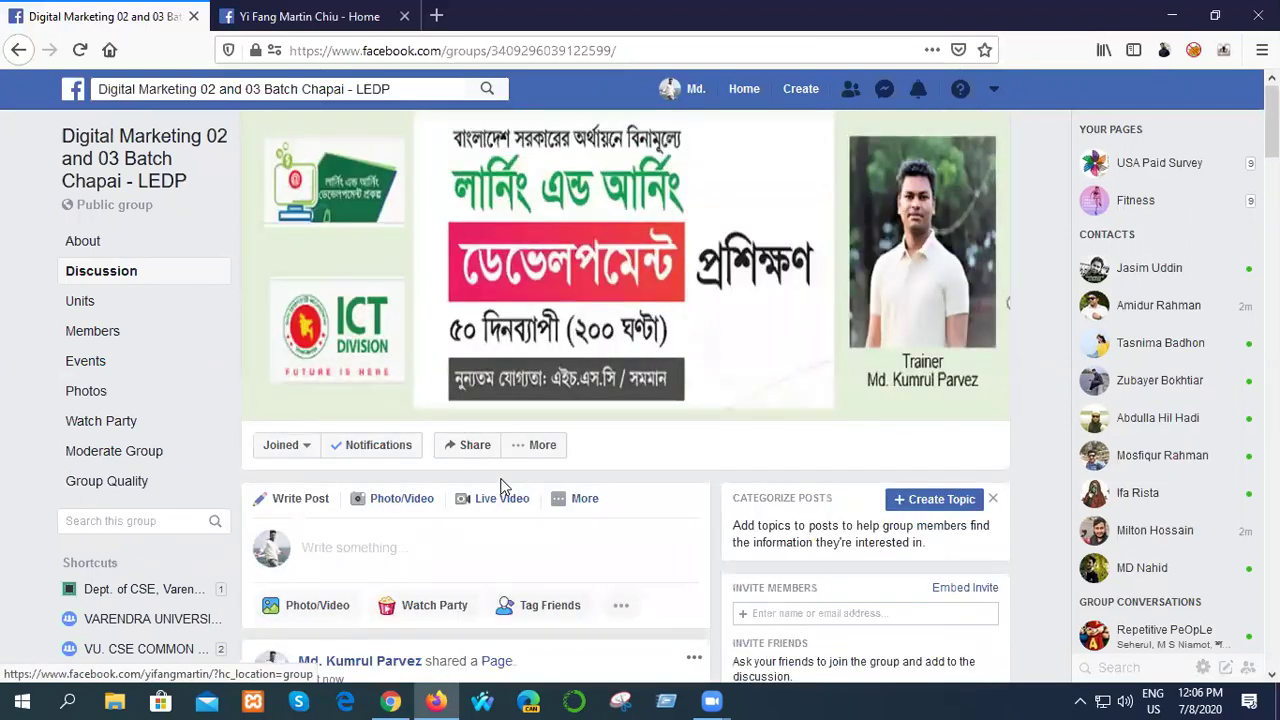
pyautogui.click(746, 90)
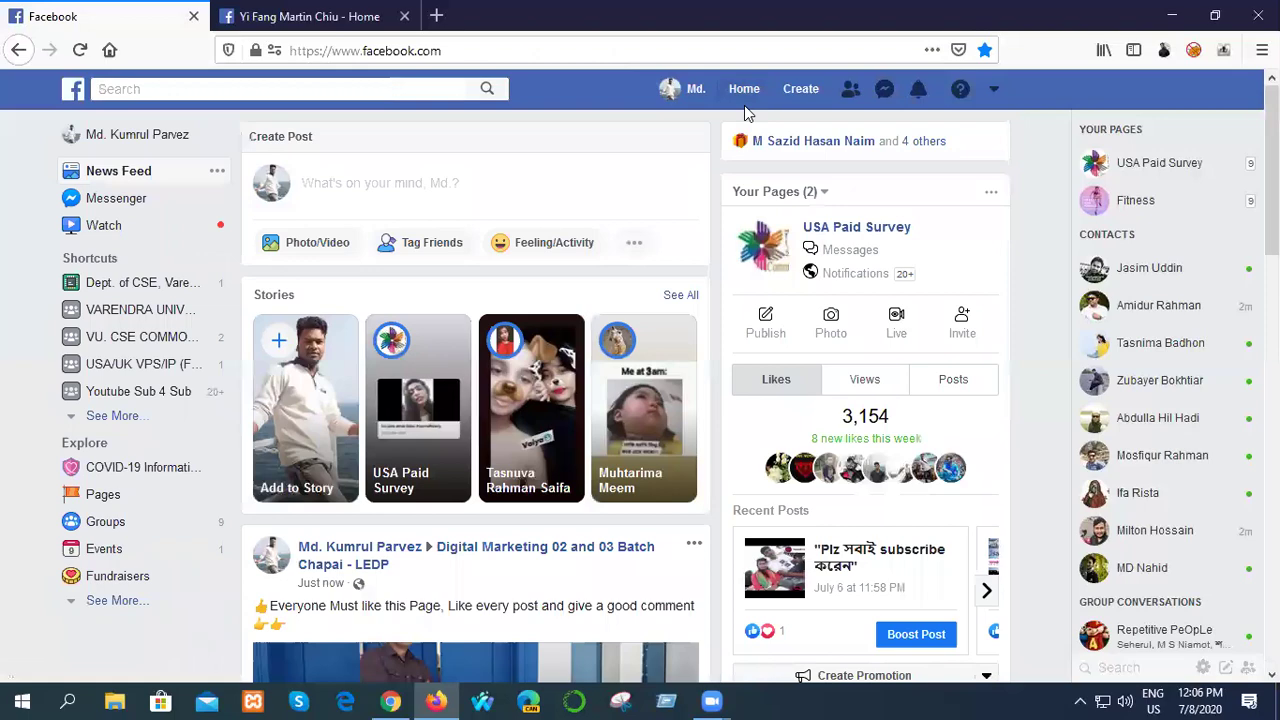
pyautogui.scroll(-5, 608, 320)
pyautogui.scroll(2, 577, 340)
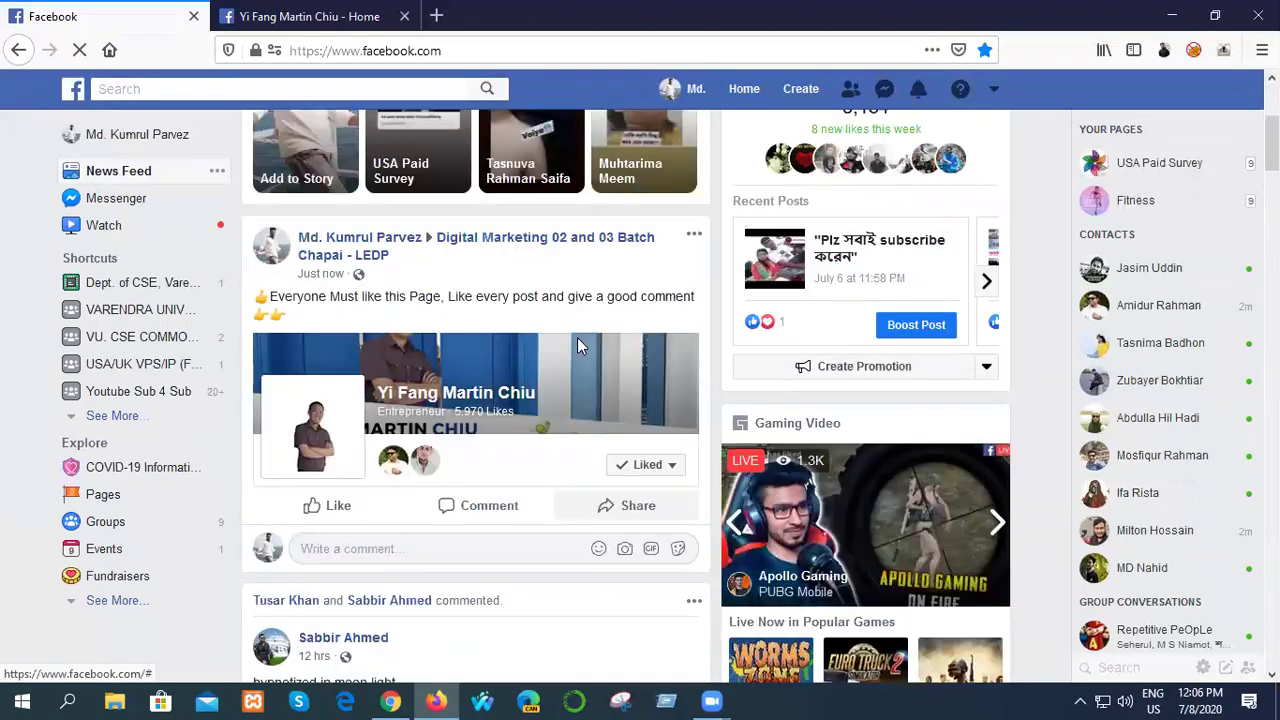
pyautogui.scroll(-3, 580, 345)
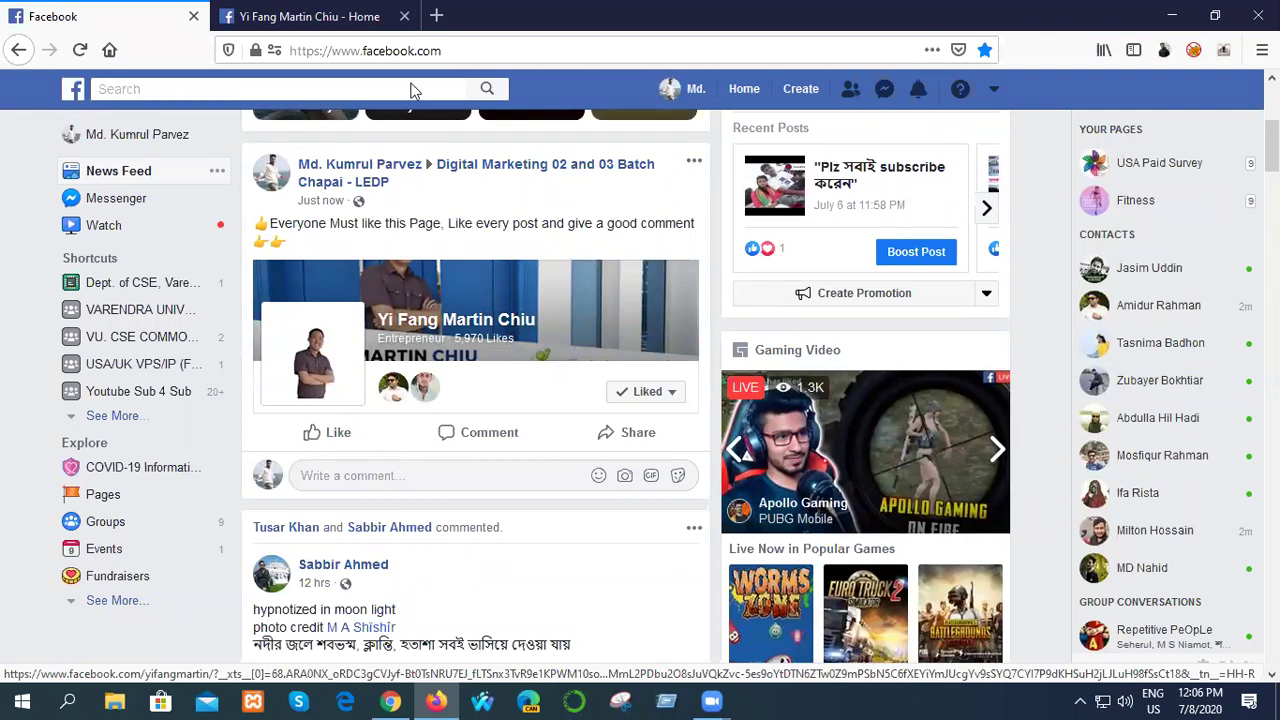
# - Close the shared page and the open browser windows, and refresh the desktop
pyautogui.click(330, 16)
pyautogui.click(405, 17)
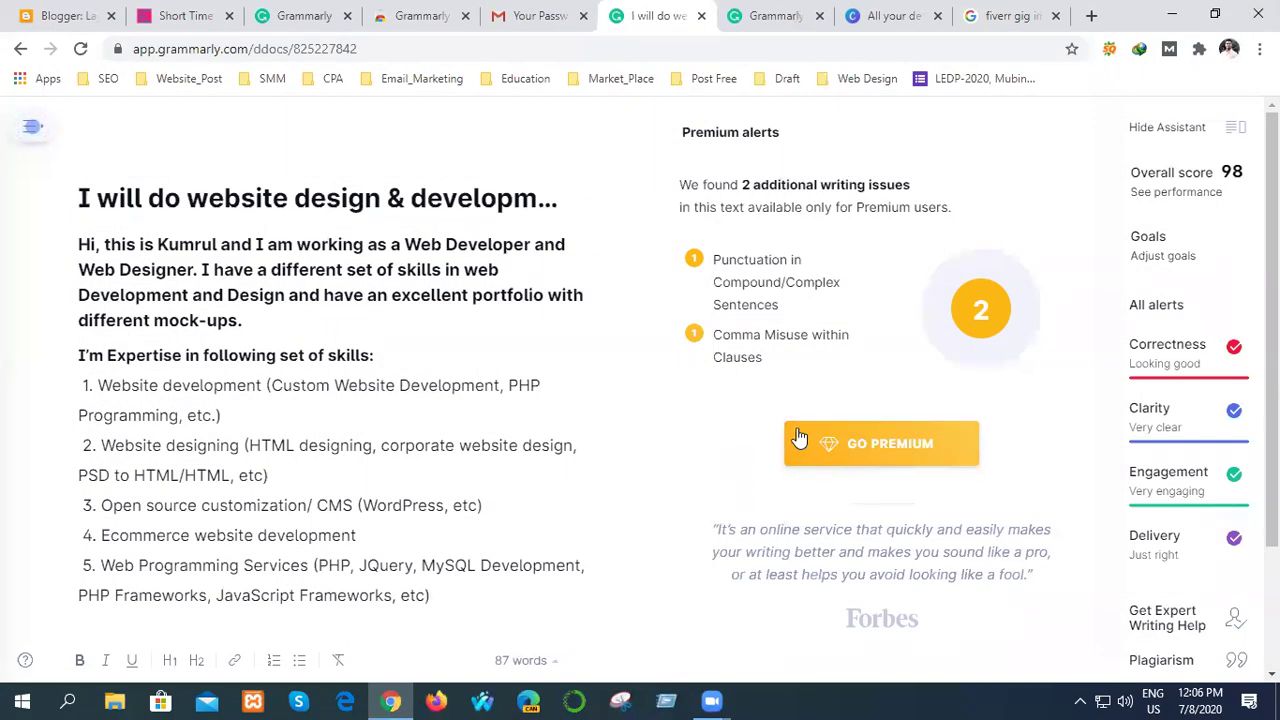
pyautogui.click(541, 16)
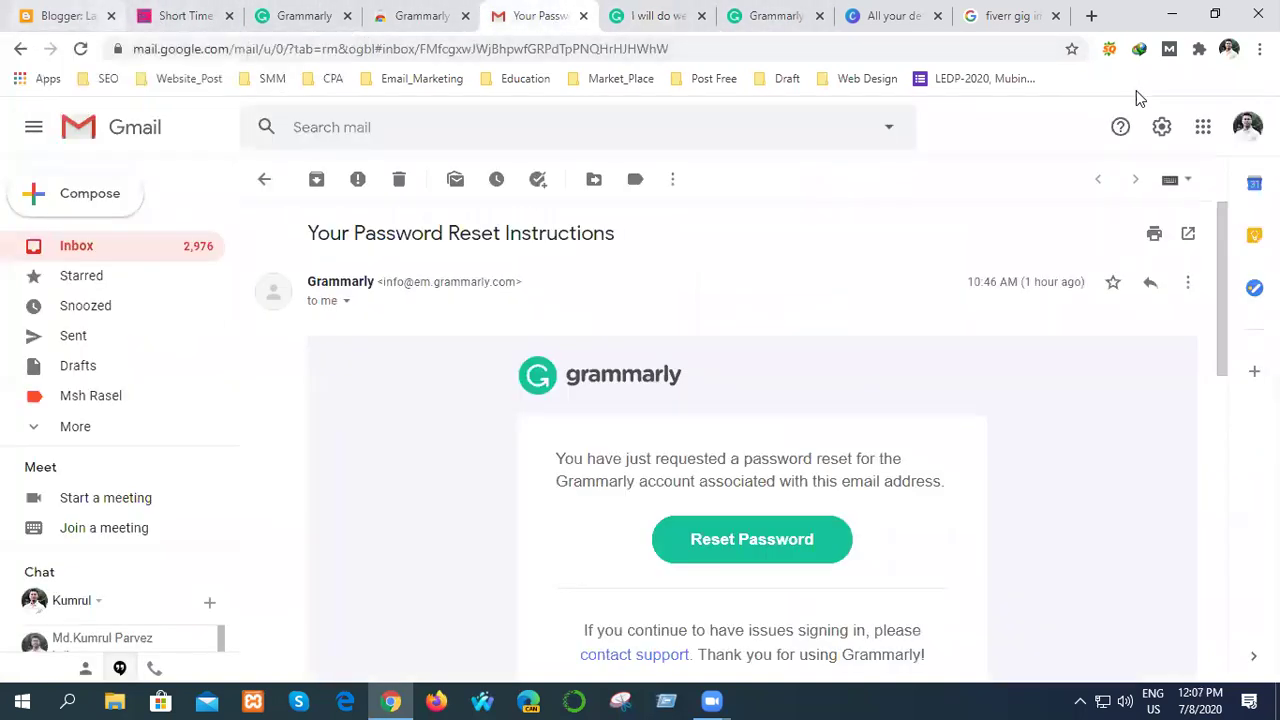
pyautogui.click(1258, 14)
pyautogui.rightClick(532, 167)
pyautogui.click(580, 222)
pyautogui.rightClick(531, 176)
pyautogui.click(580, 223)
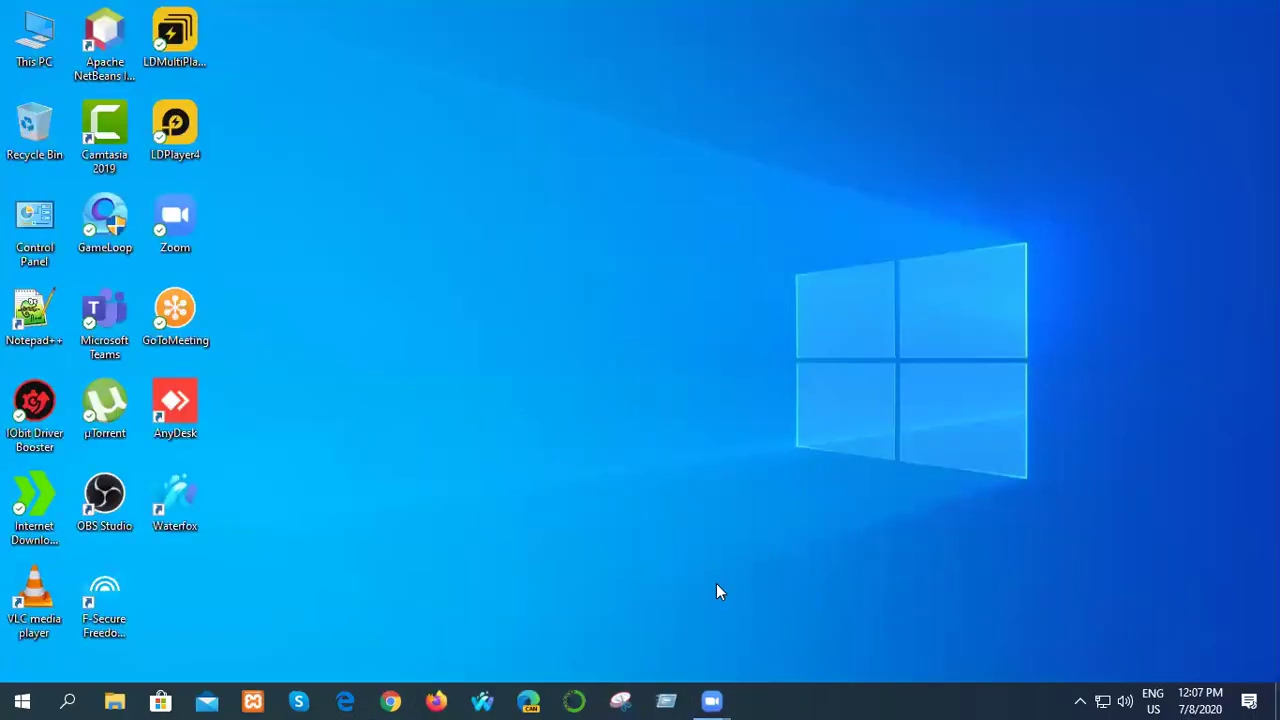
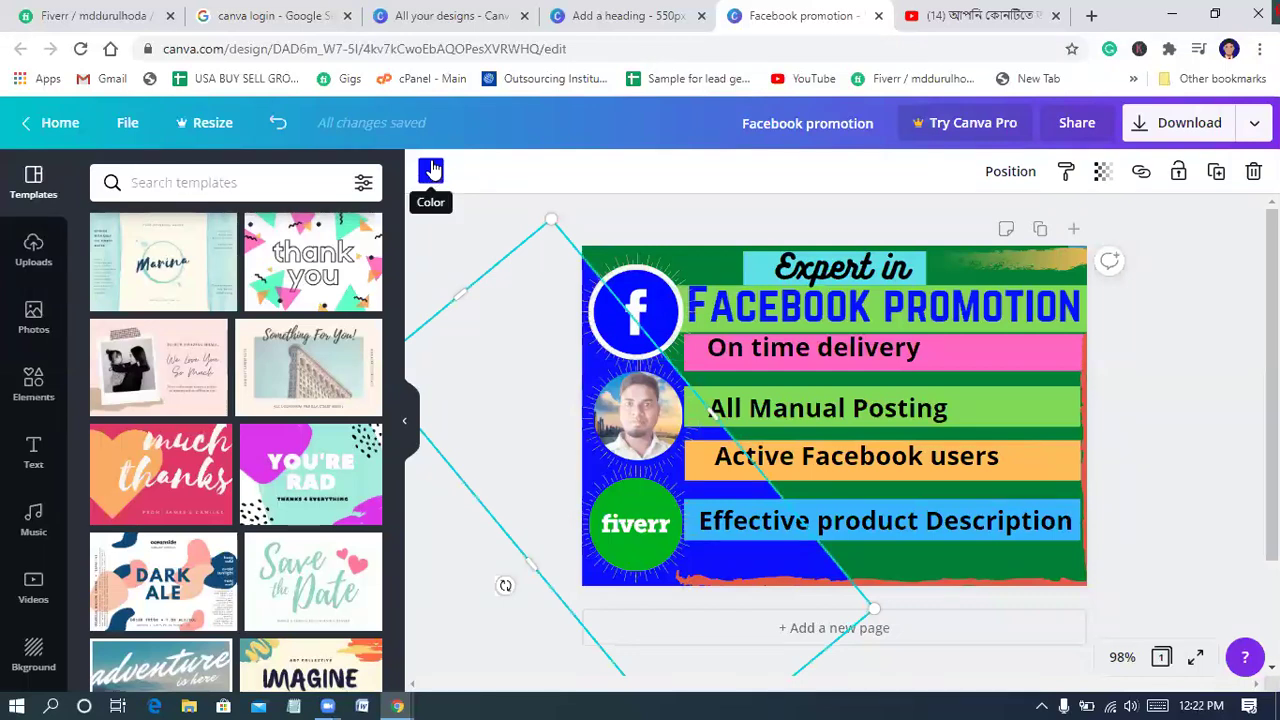
# - Recolour the large diagonal shape in the Facebook promotion design with the document green, then with blue from the photo colours
pyautogui.click(431, 172)
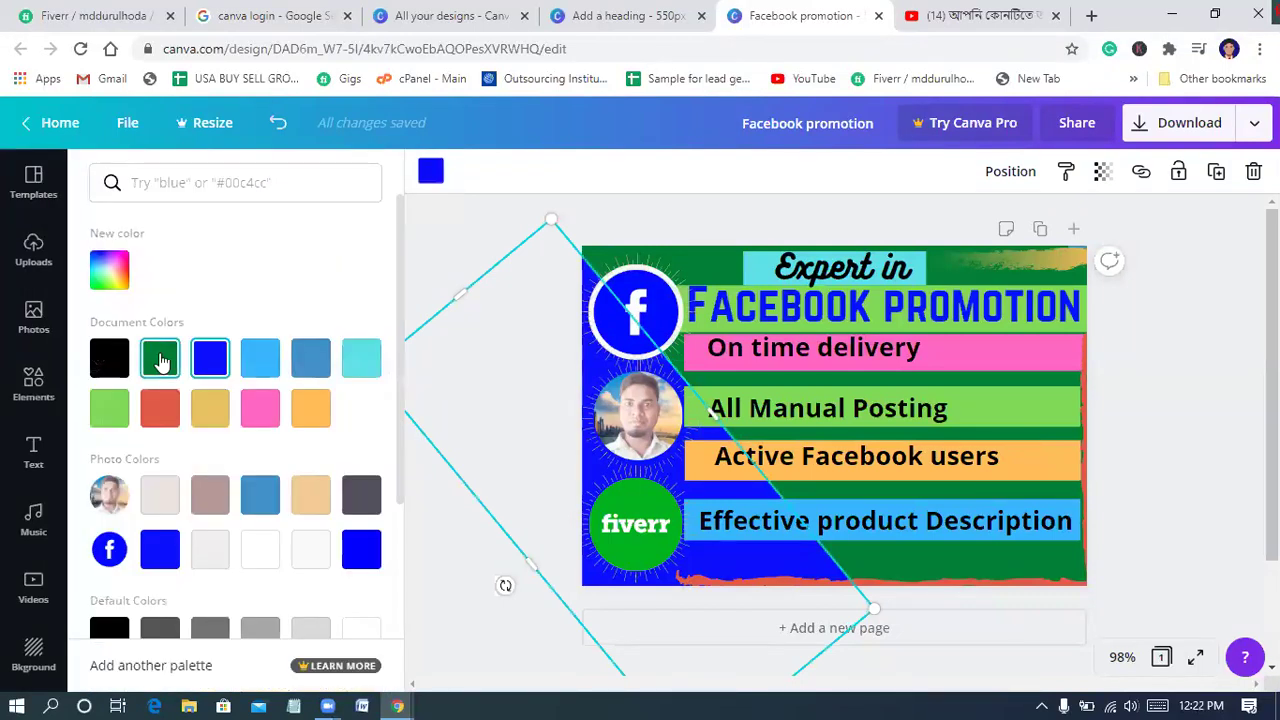
pyautogui.click(163, 360)
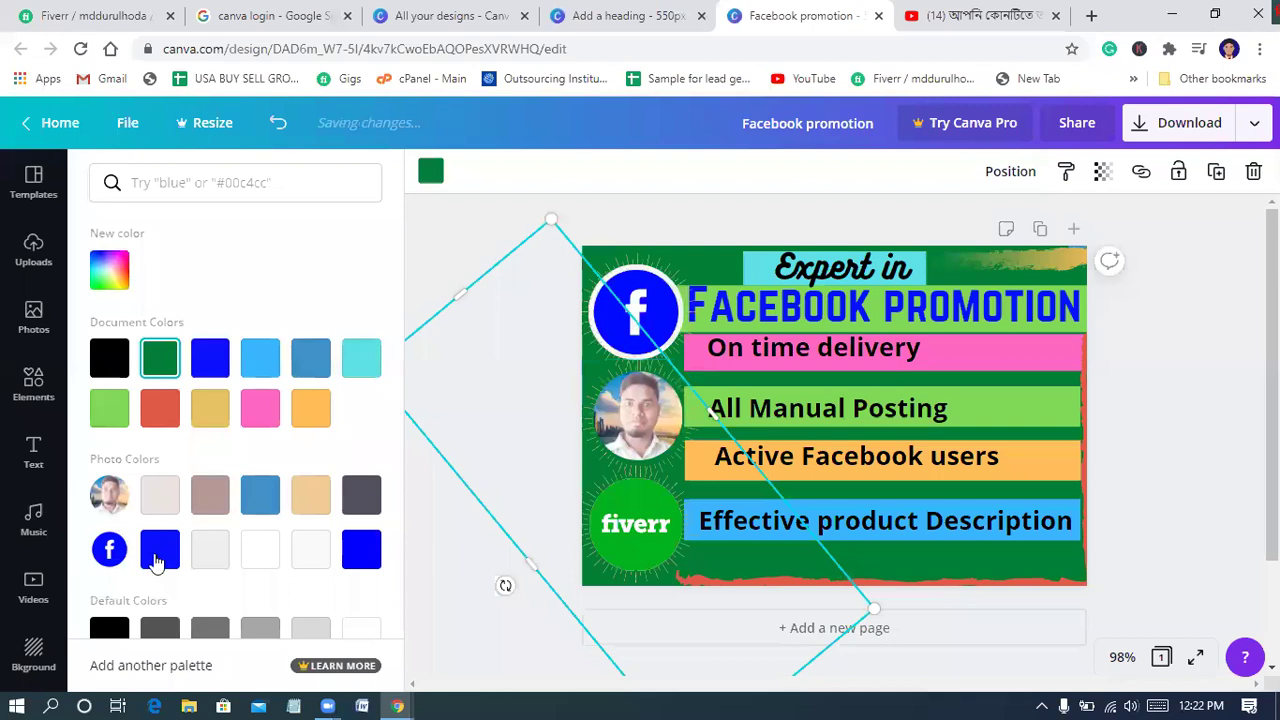
pyautogui.click(152, 560)
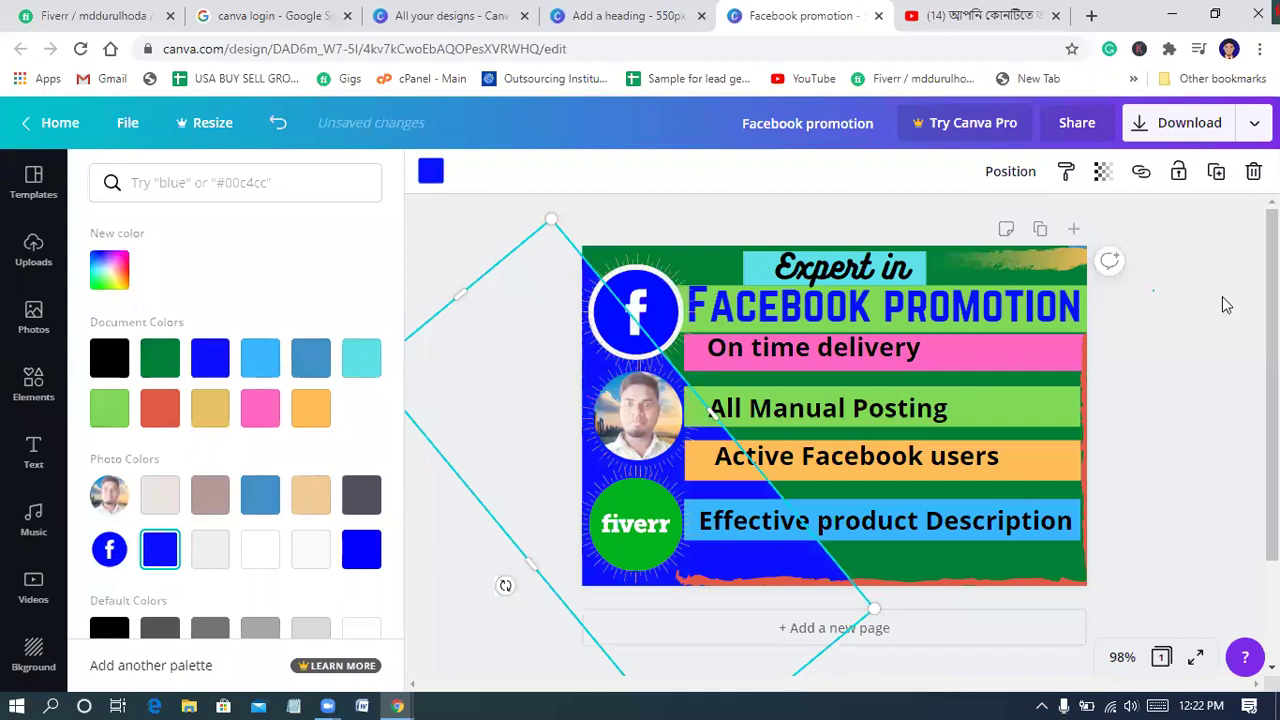
pyautogui.press('Escape')
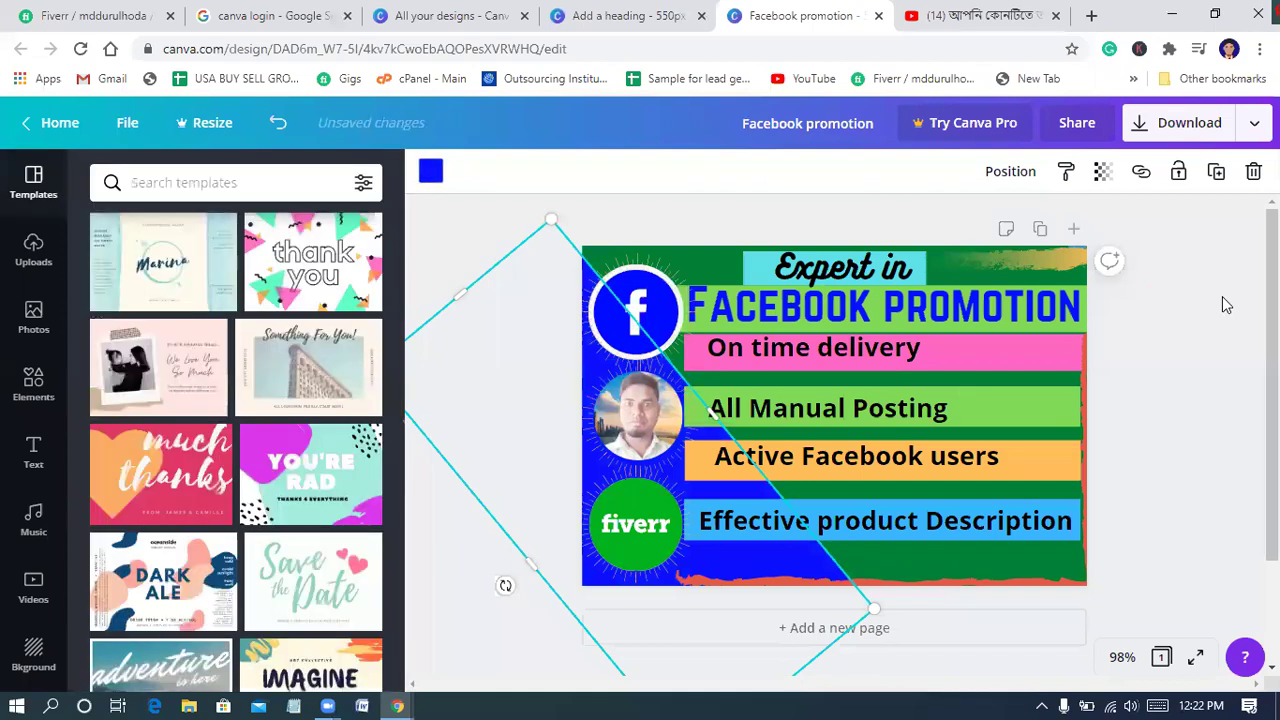
pyautogui.click(1226, 305)
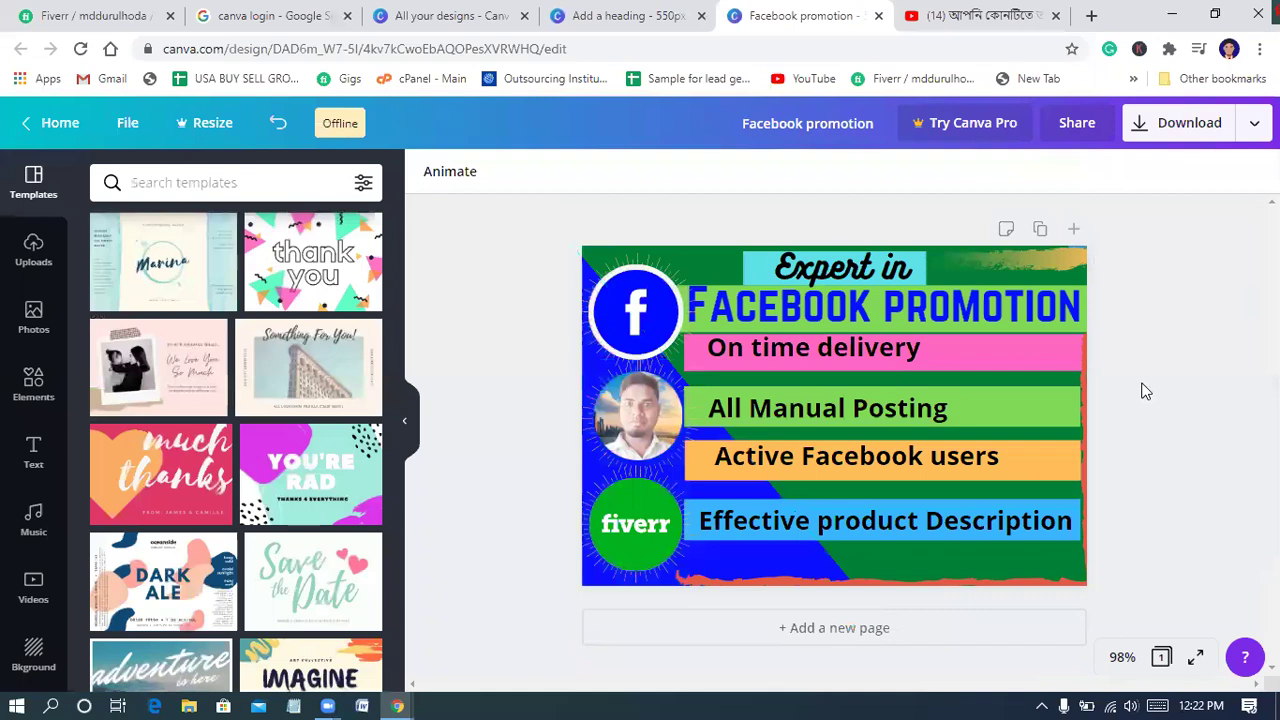
# - In the "Add a heading" design, delete the "Active Facebook users" line and set the "Facebook" heading's font size to 16
pyautogui.hotkey('ctrl', 'shift', 'Tab')
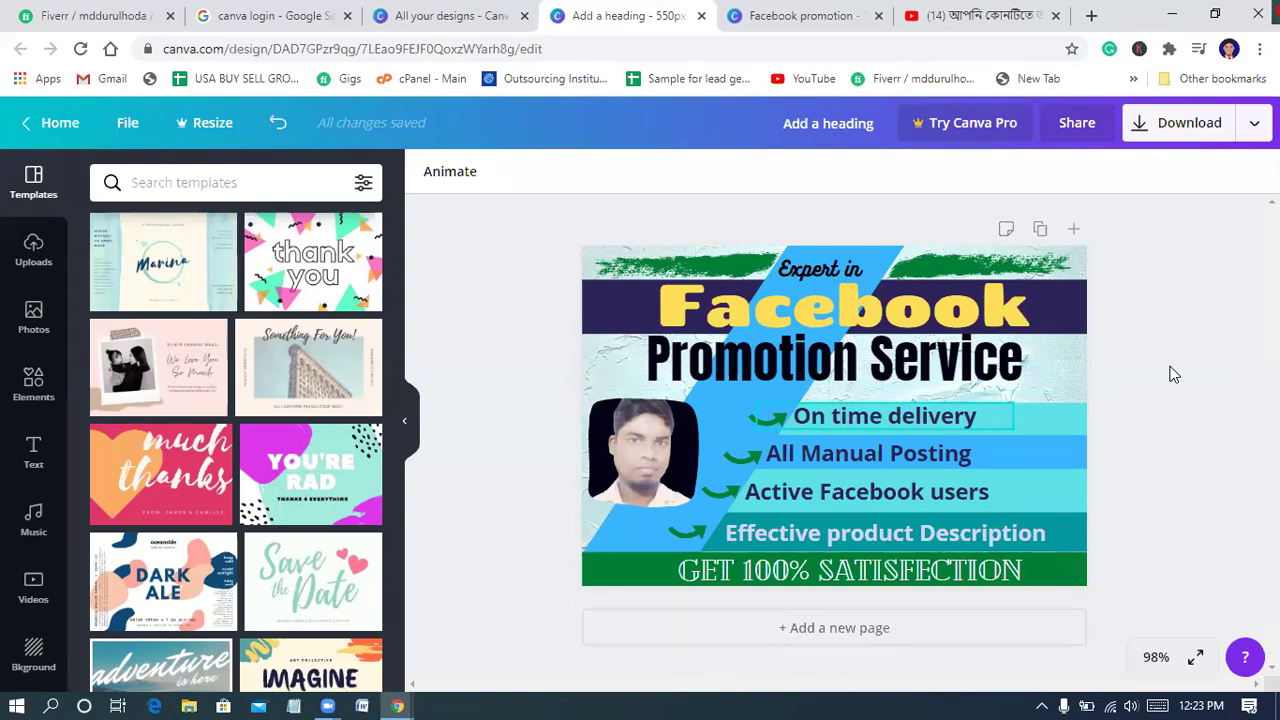
pyautogui.click(845, 497)
pyautogui.press('Delete')
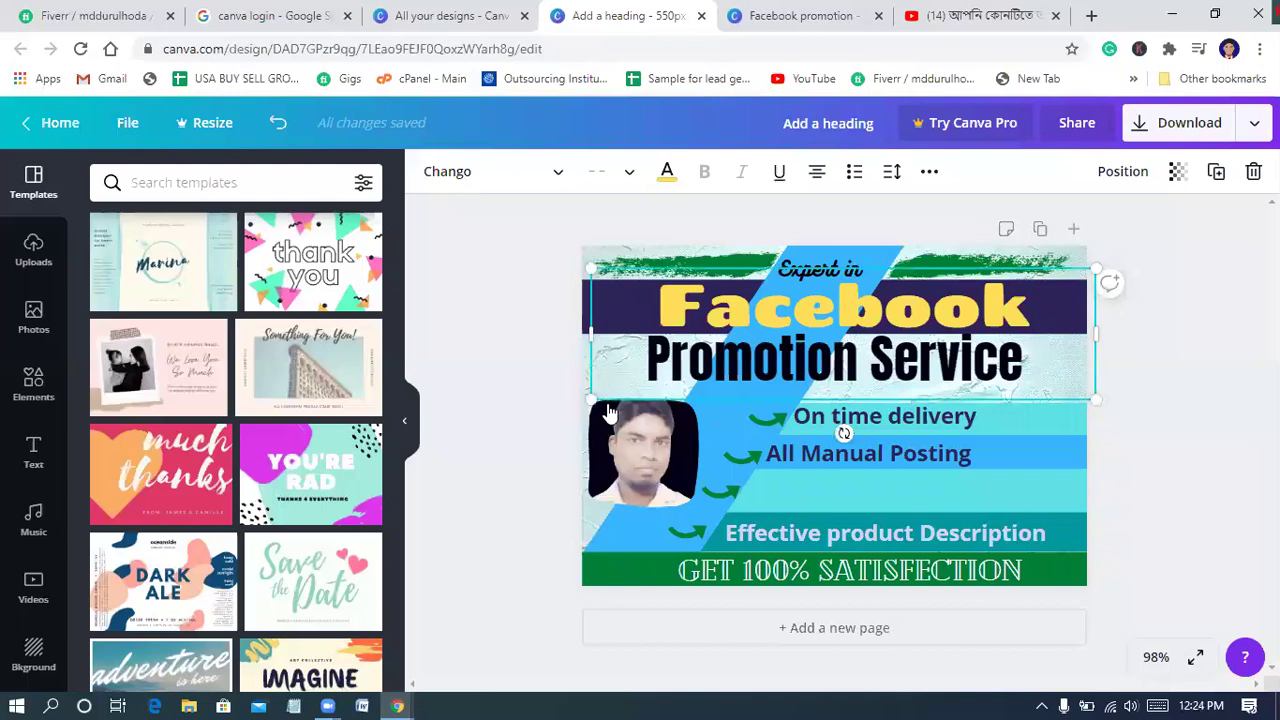
pyautogui.hotkey('ctrl', 'z')
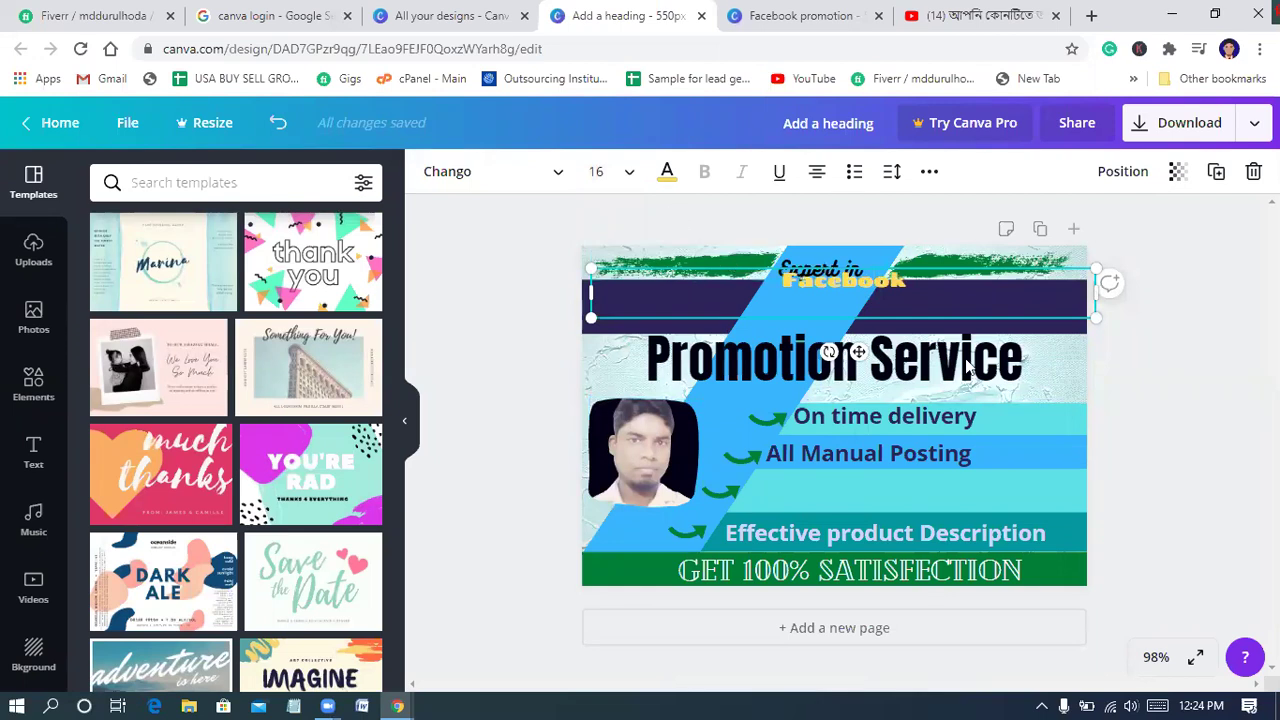
# - Select the "Promotion Service" text and open its font size choices
pyautogui.press('Tab')
pyautogui.click(628, 176)
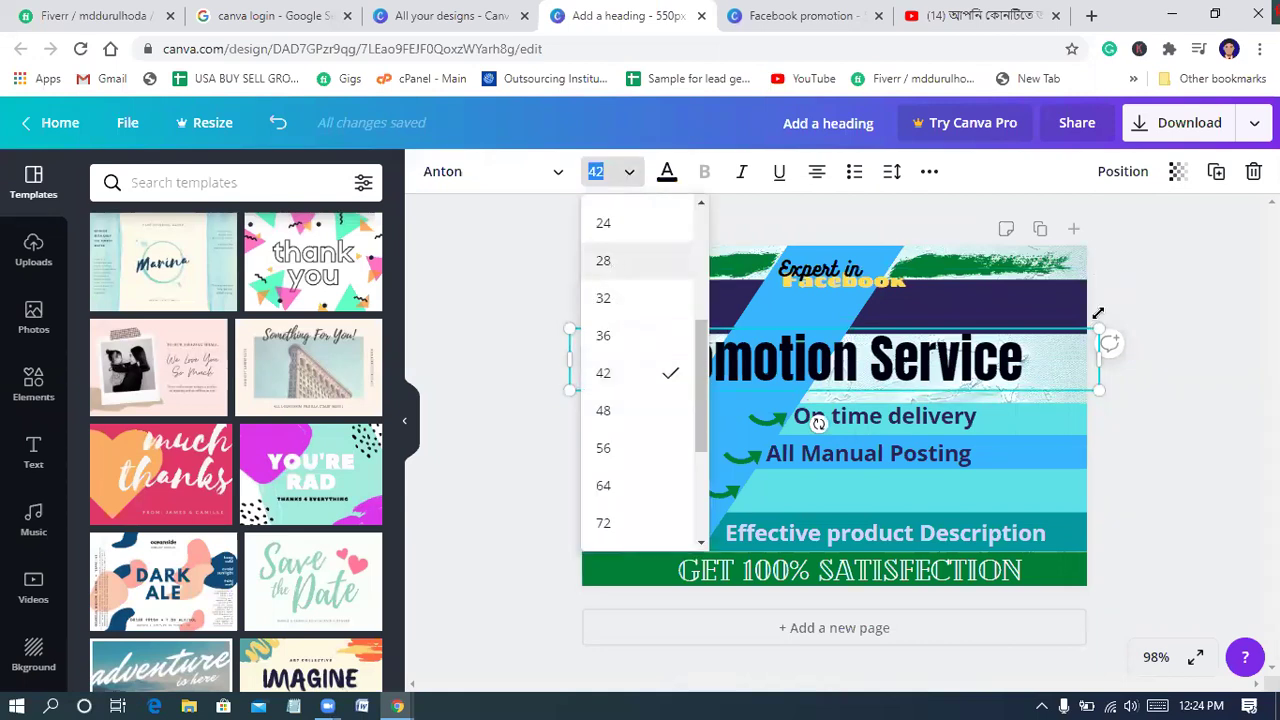
pyautogui.press('Return')
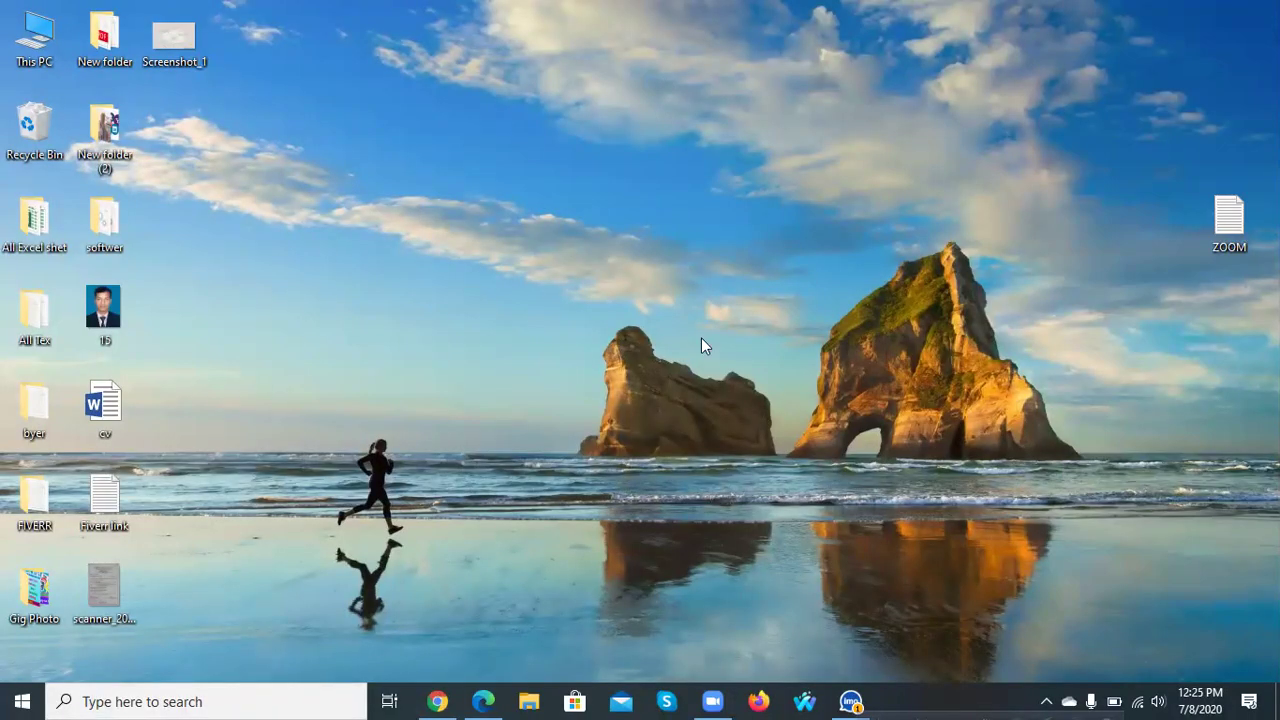
# - Switch to the Canva window, inspect the "Social Media Manager" gig image, and minimize the window
pyautogui.hotkey('alt', 'Tab')
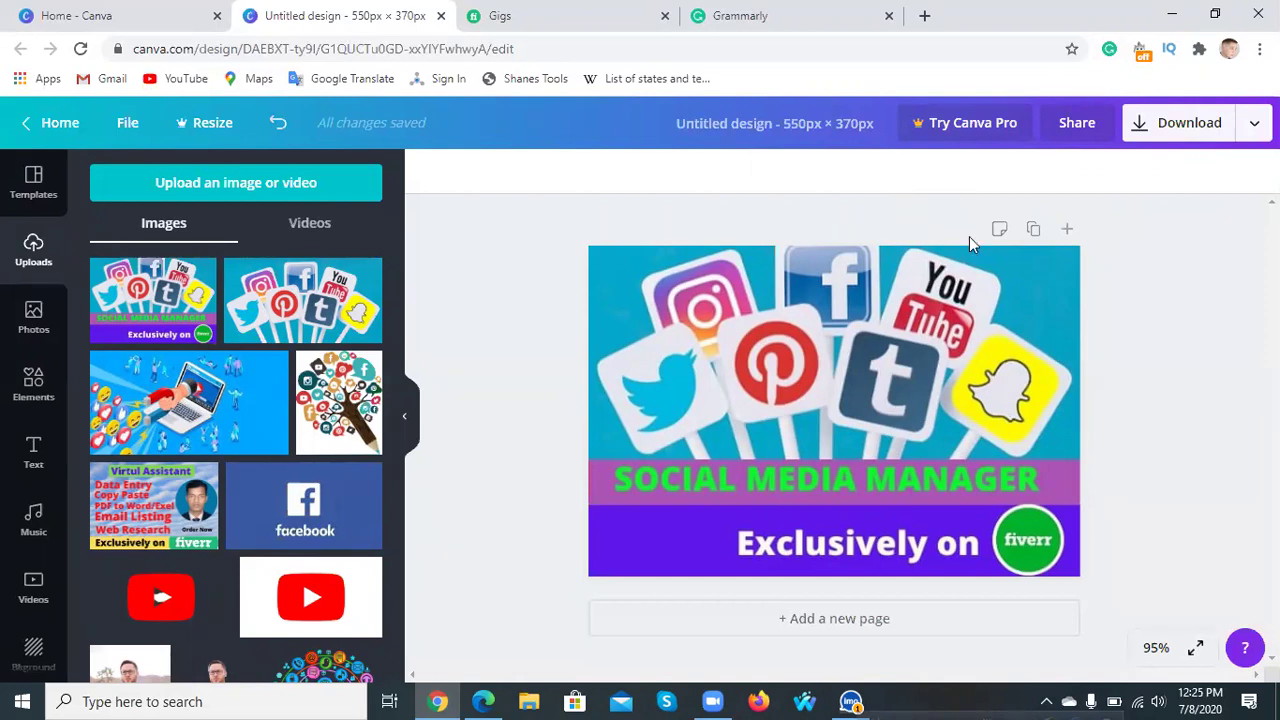
pyautogui.click(821, 413)
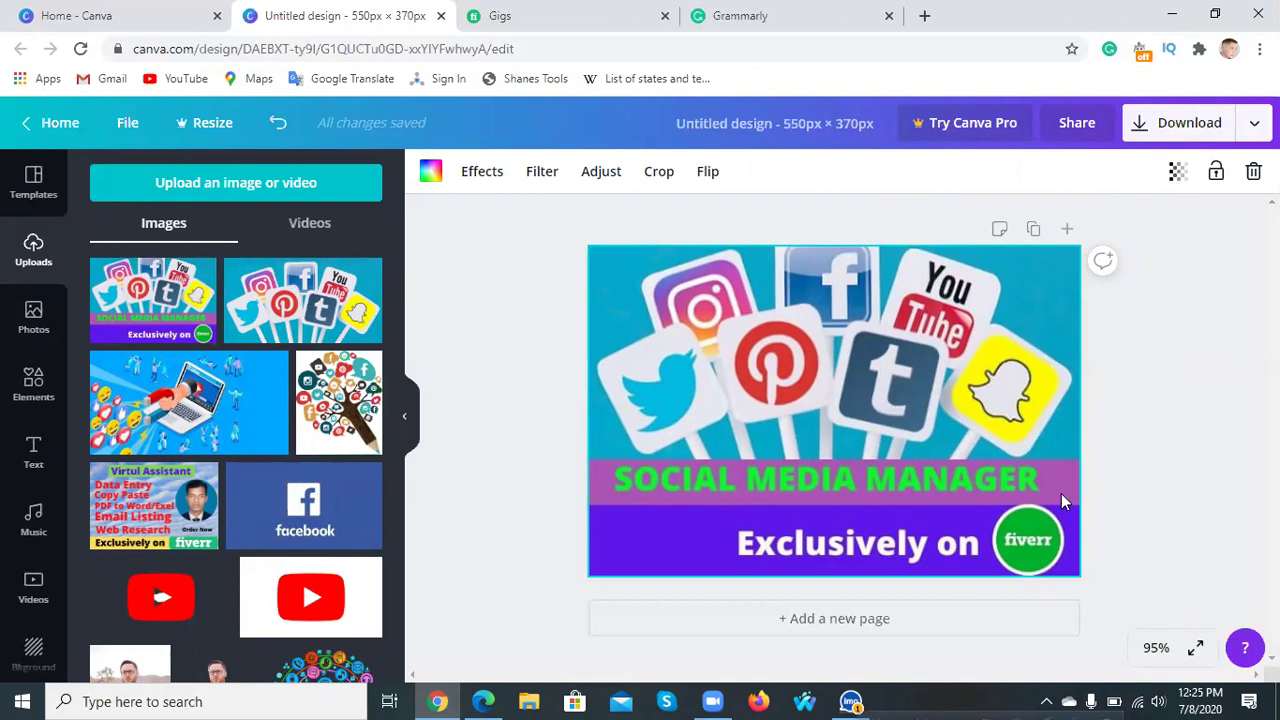
pyautogui.click(1170, 18)
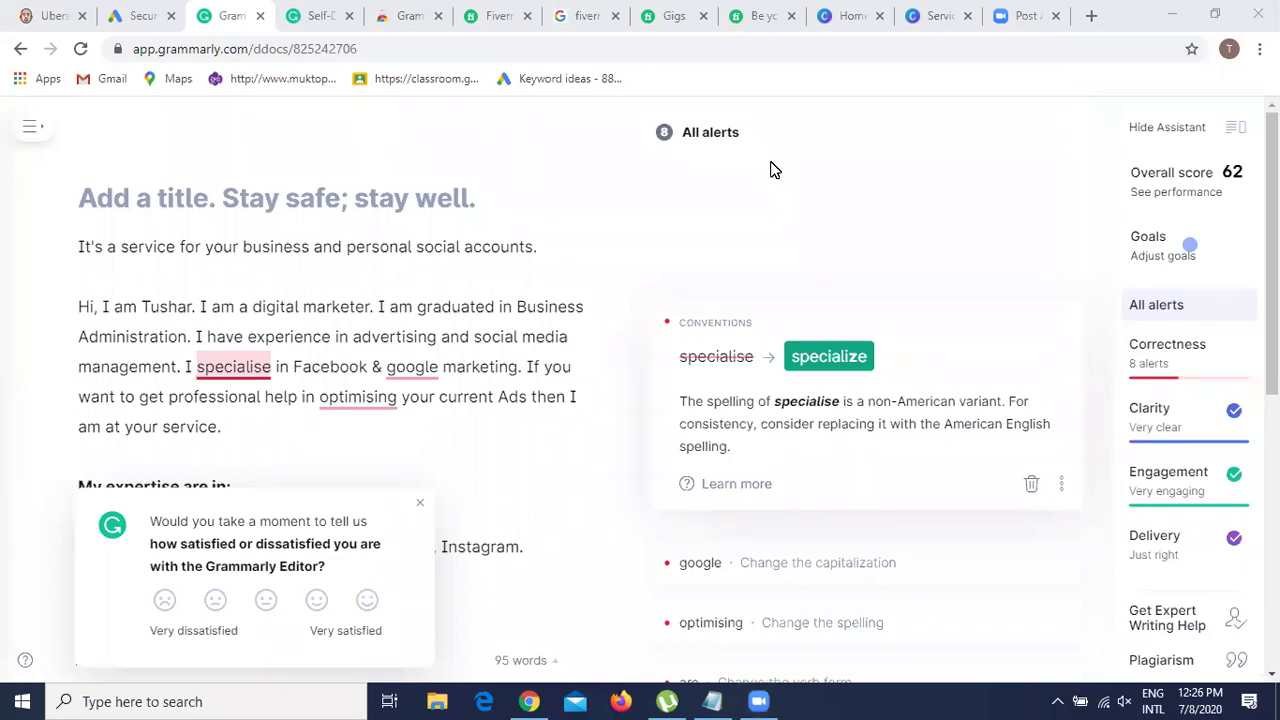
# - Review the Grammarly alerts on the gig description and open the "Services" design in Canva
pyautogui.scroll(-1, 755, 196)
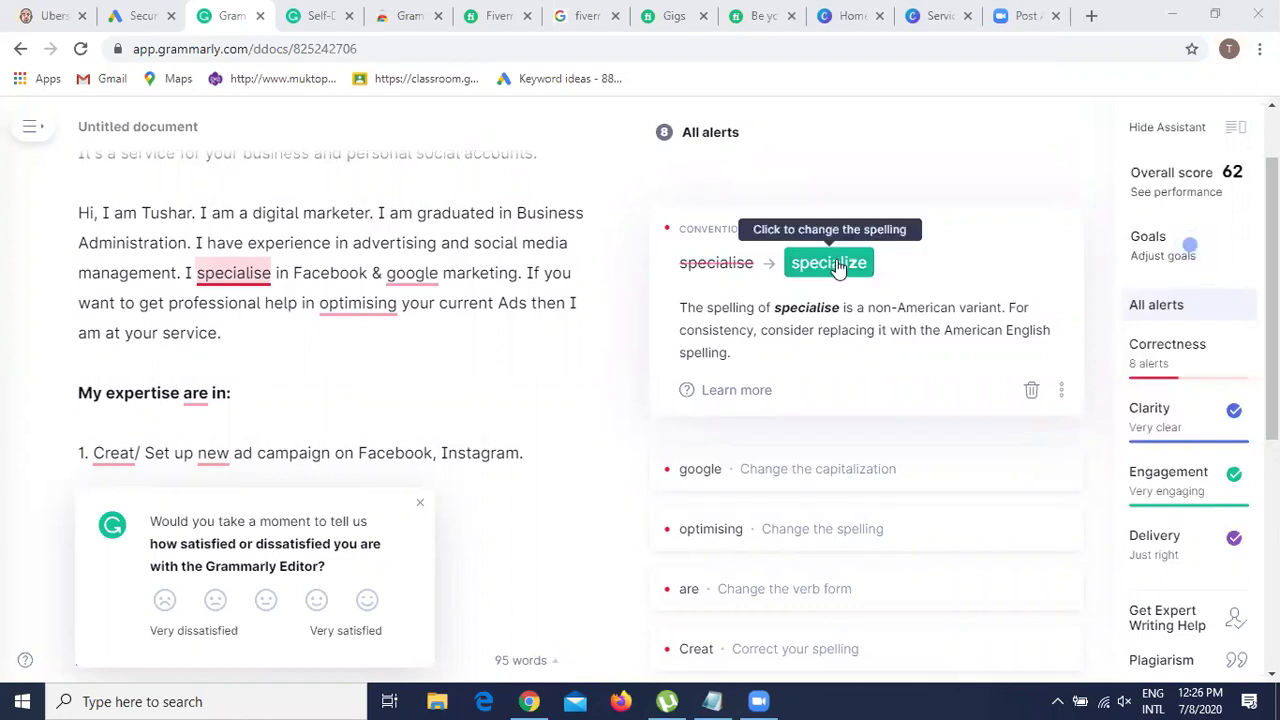
pyautogui.click(967, 30)
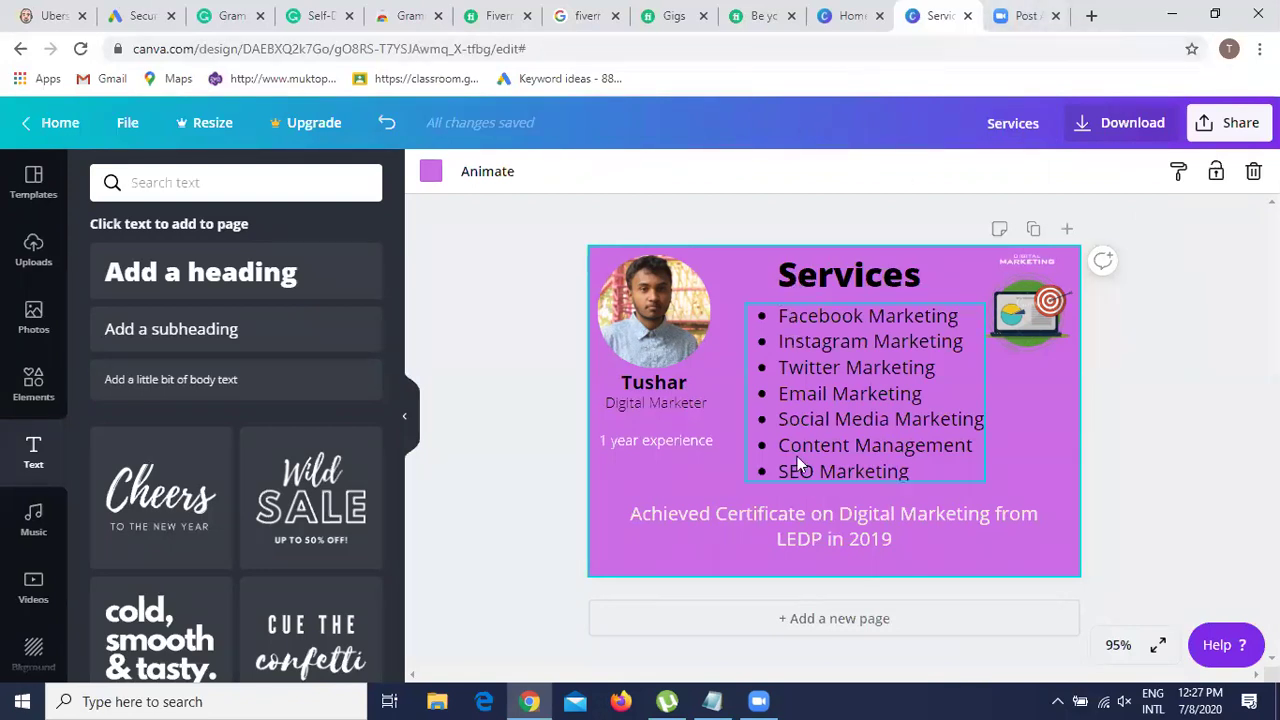
pyautogui.click(762, 700)
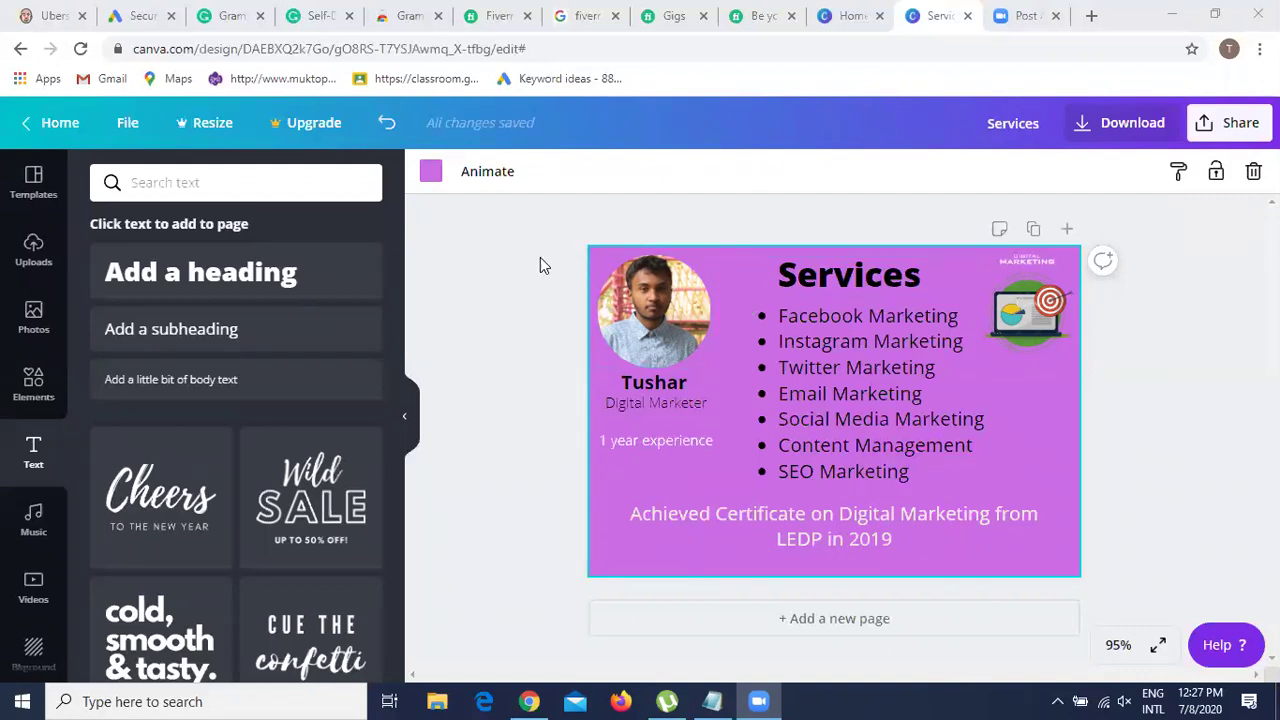
# - Look through the available backgrounds and page animations for the "Services" design
pyautogui.click(618, 296)
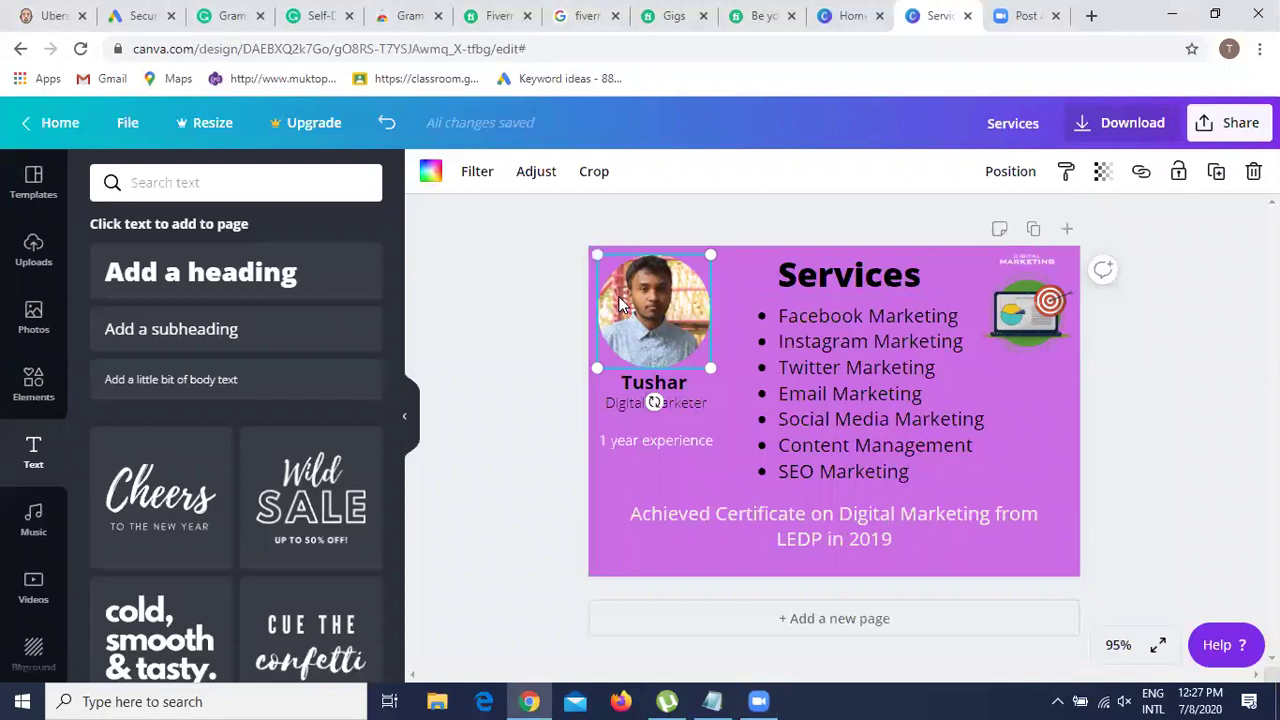
pyautogui.scroll(-2, 42, 507)
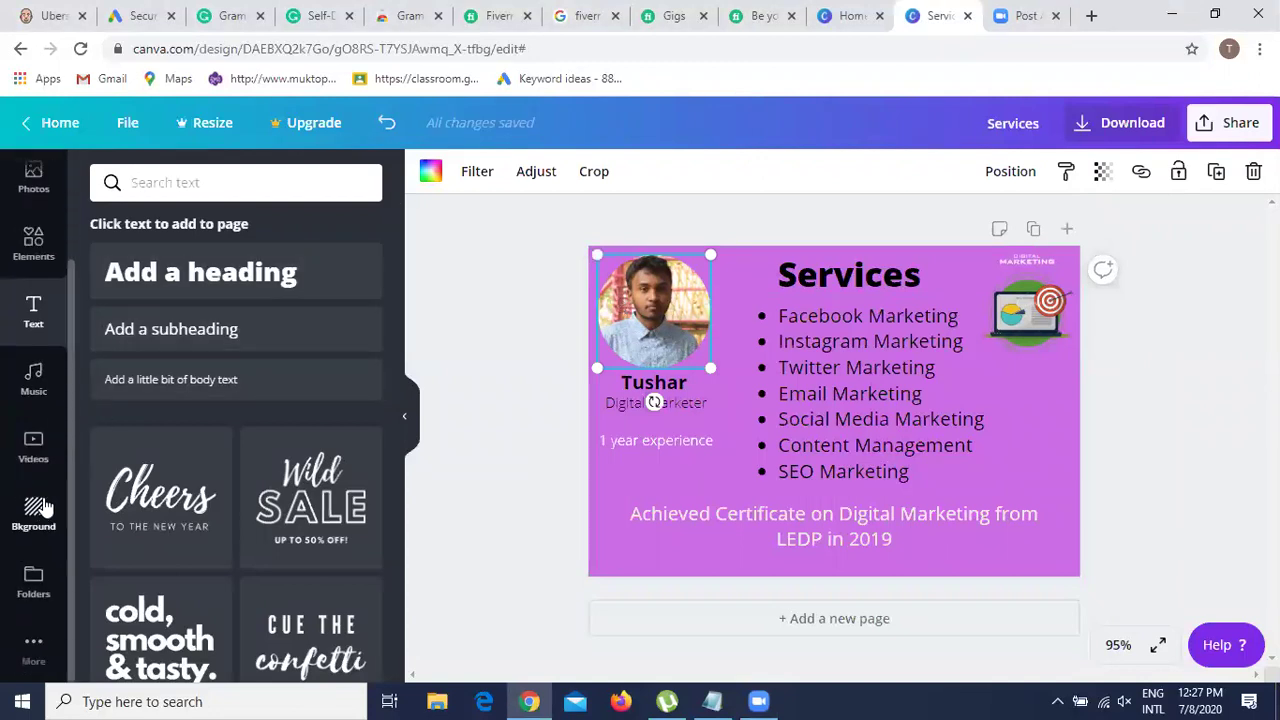
pyautogui.click(45, 507)
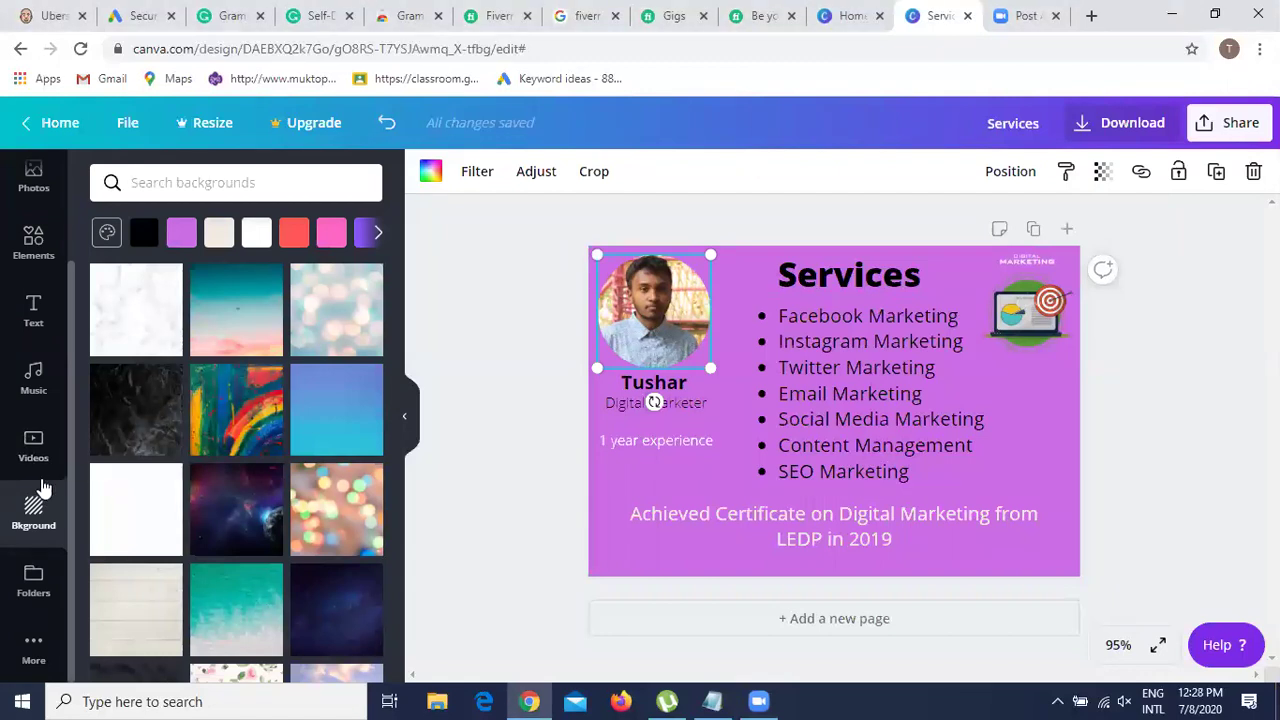
pyautogui.click(604, 471)
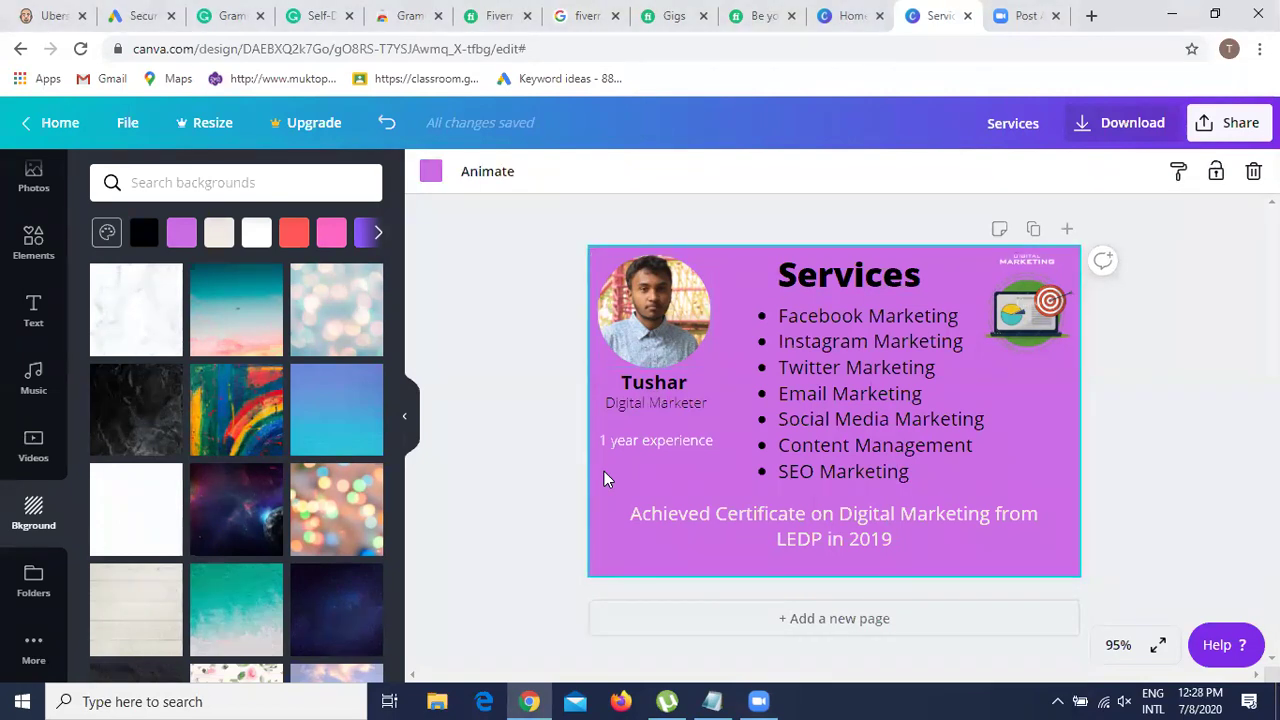
pyautogui.click(486, 172)
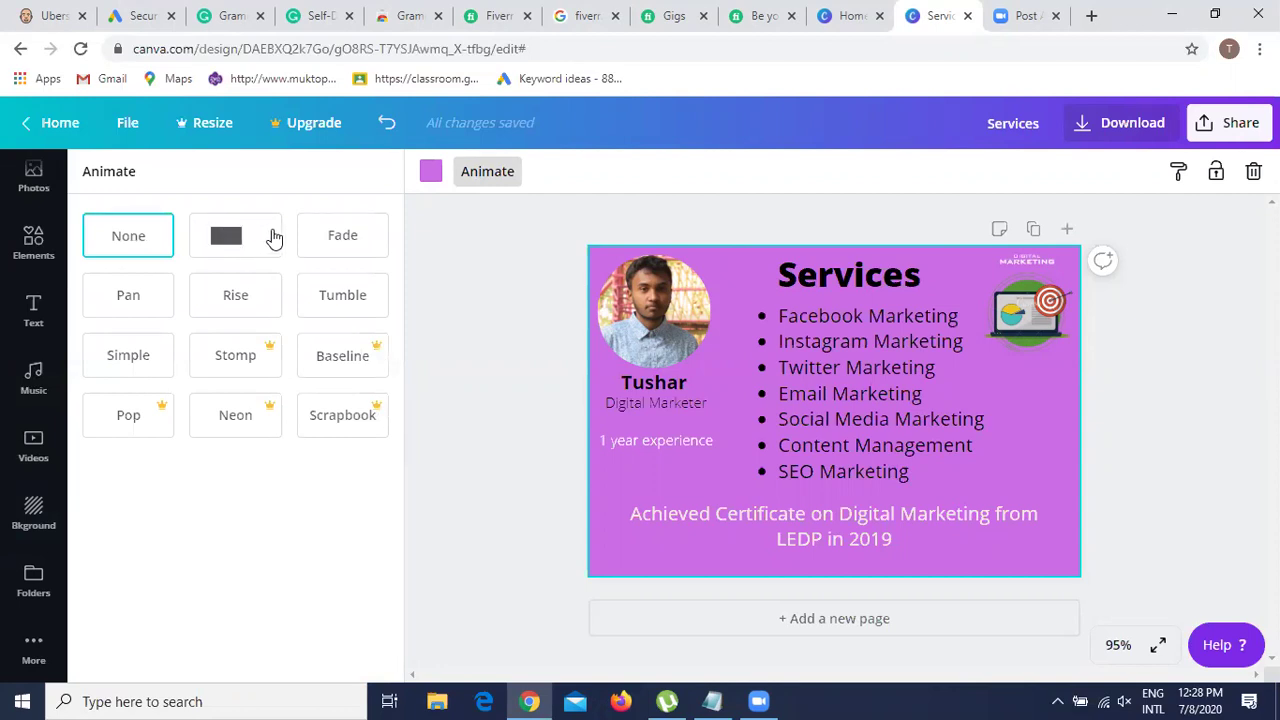
# - Compare photo and default colours for the "Services" design's background and set it to the terracotta photo colour
pyautogui.click(428, 174)
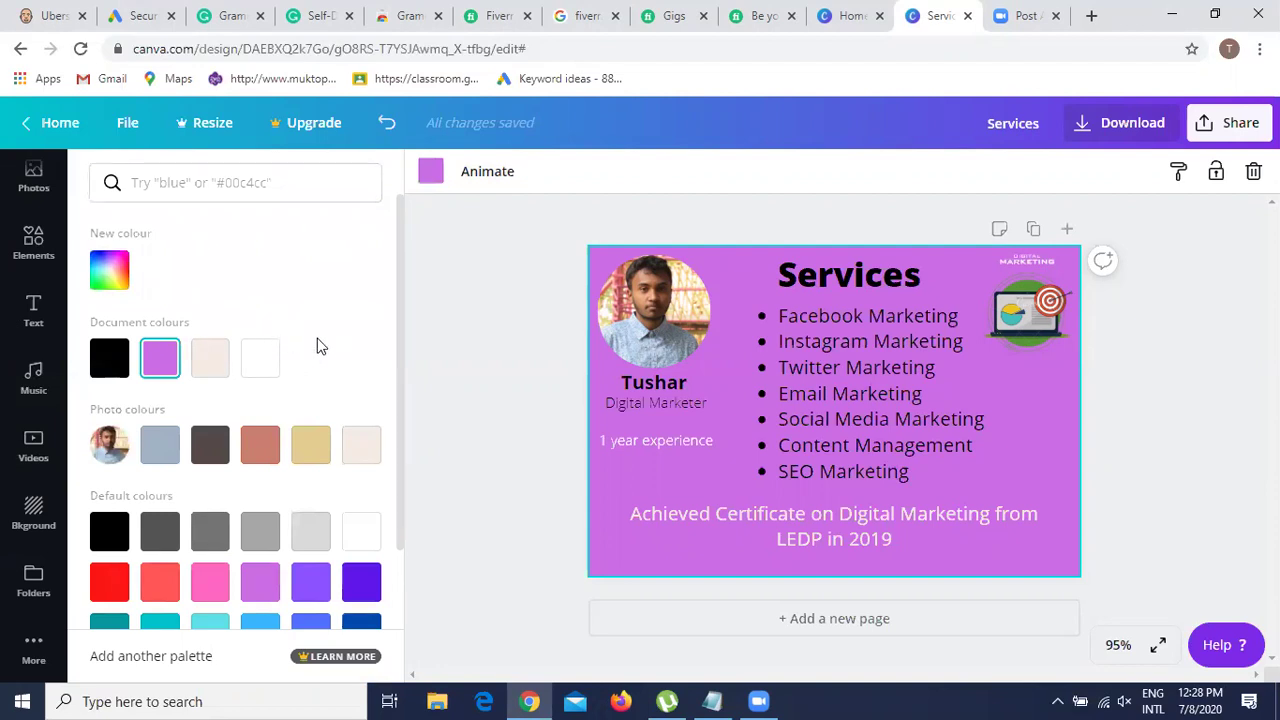
pyautogui.click(160, 447)
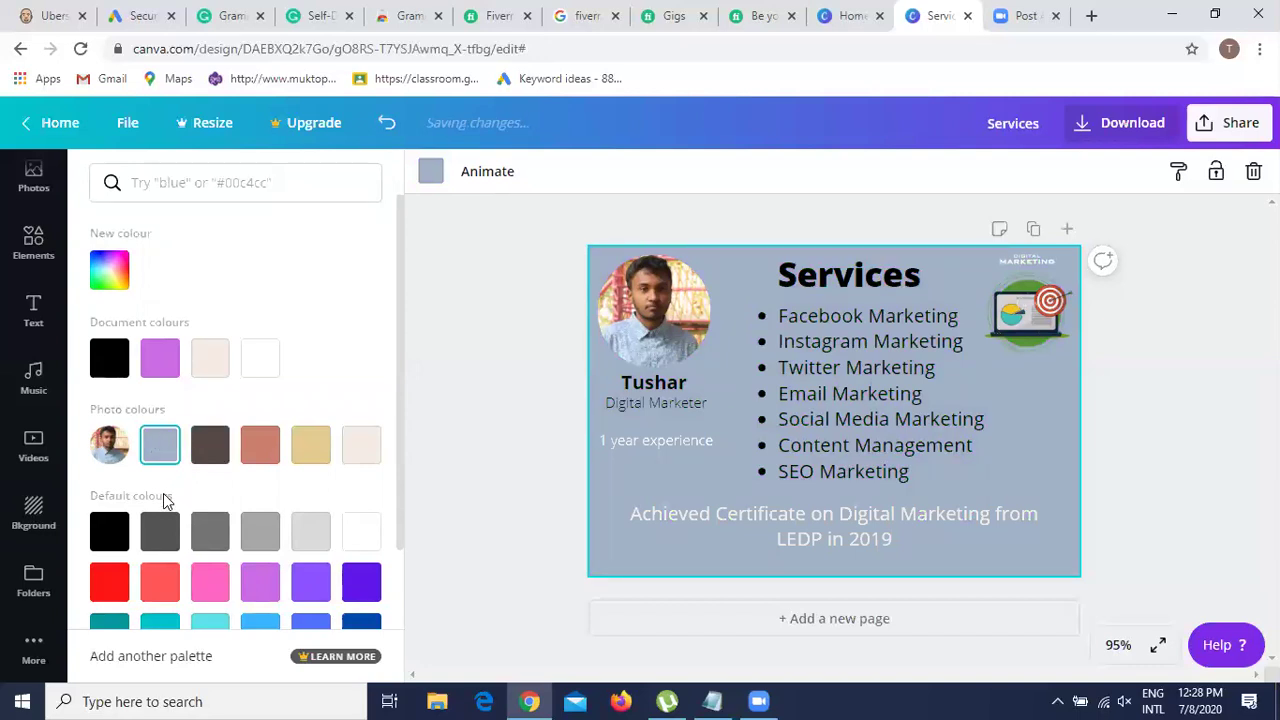
pyautogui.scroll(-1, 163, 495)
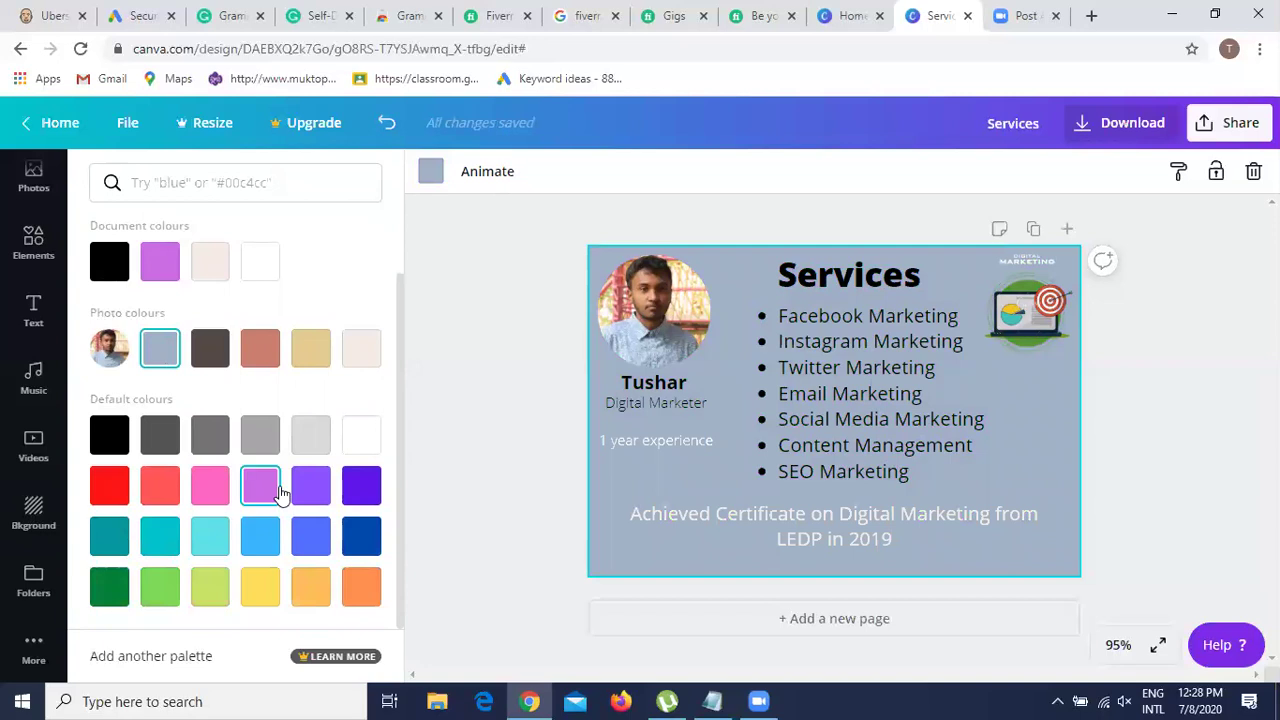
pyautogui.click(261, 442)
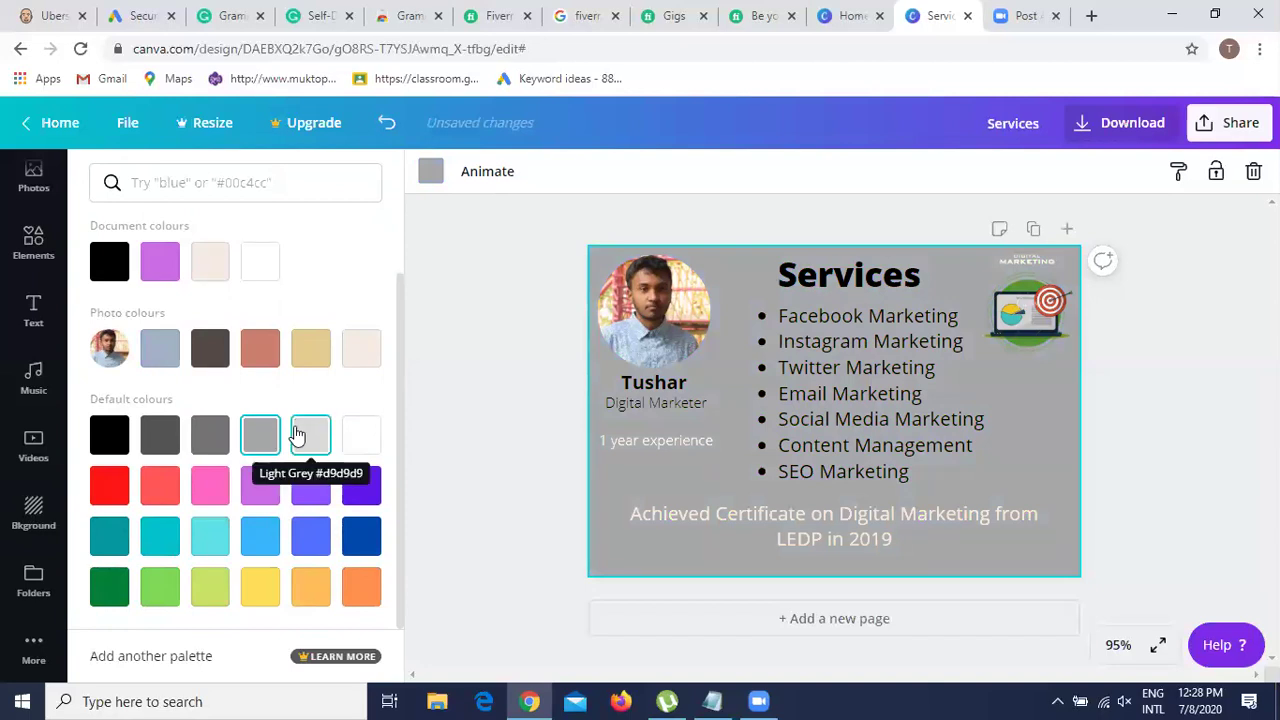
pyautogui.click(303, 435)
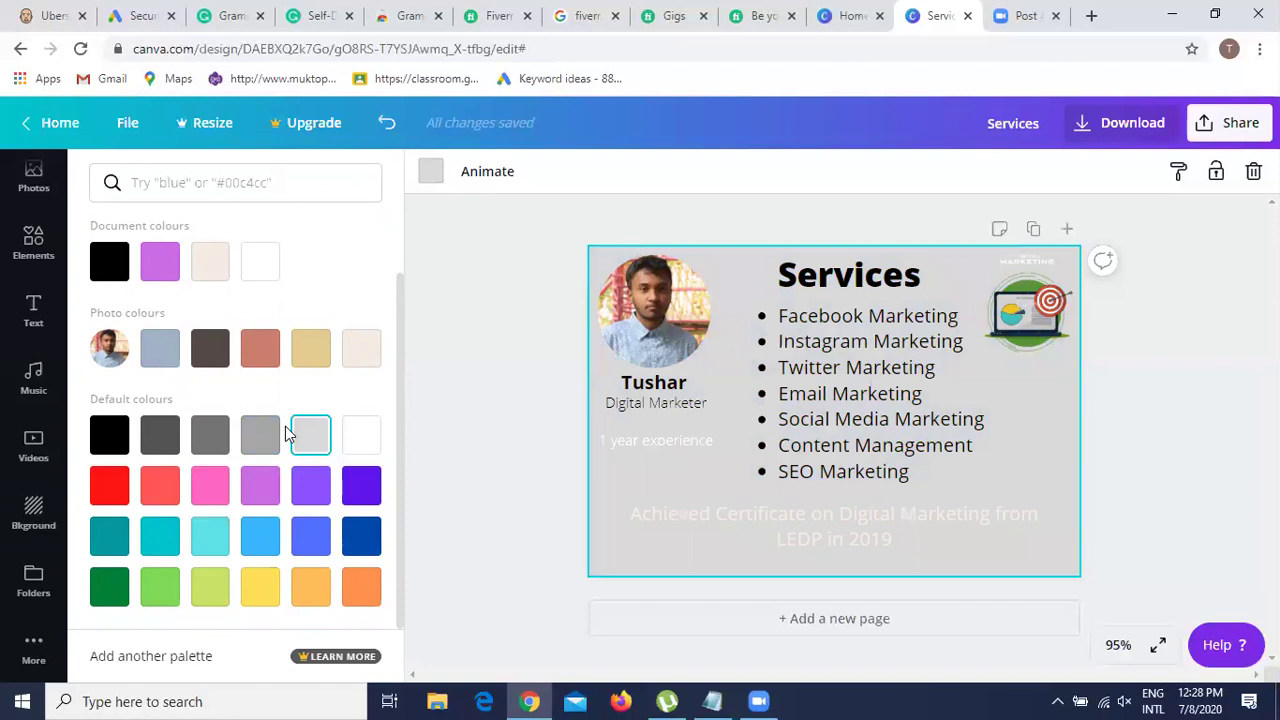
pyautogui.click(322, 364)
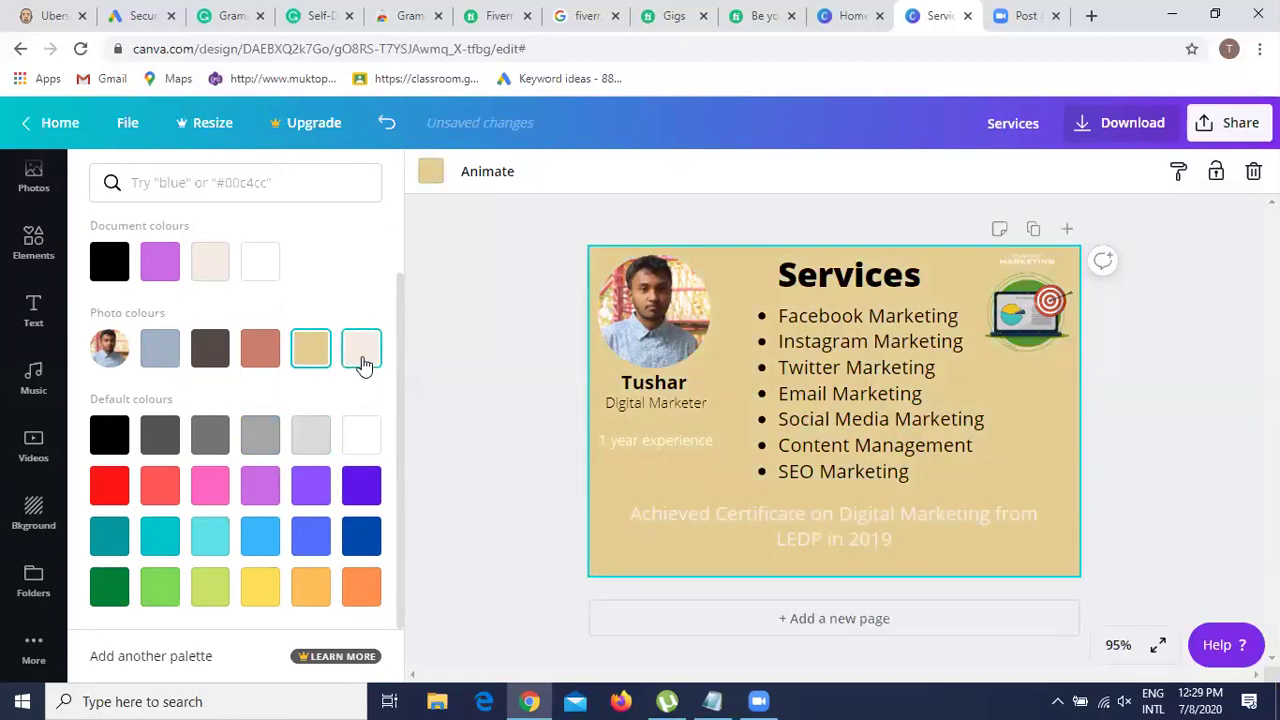
pyautogui.click(360, 364)
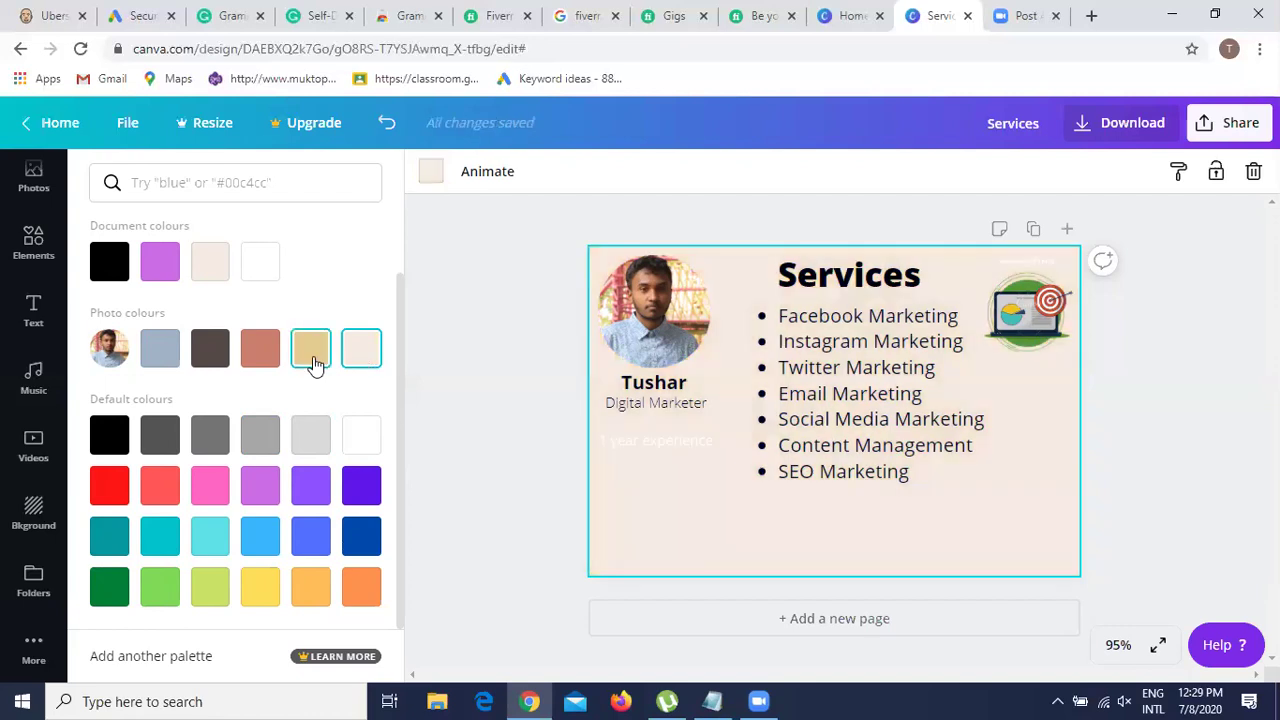
pyautogui.click(314, 364)
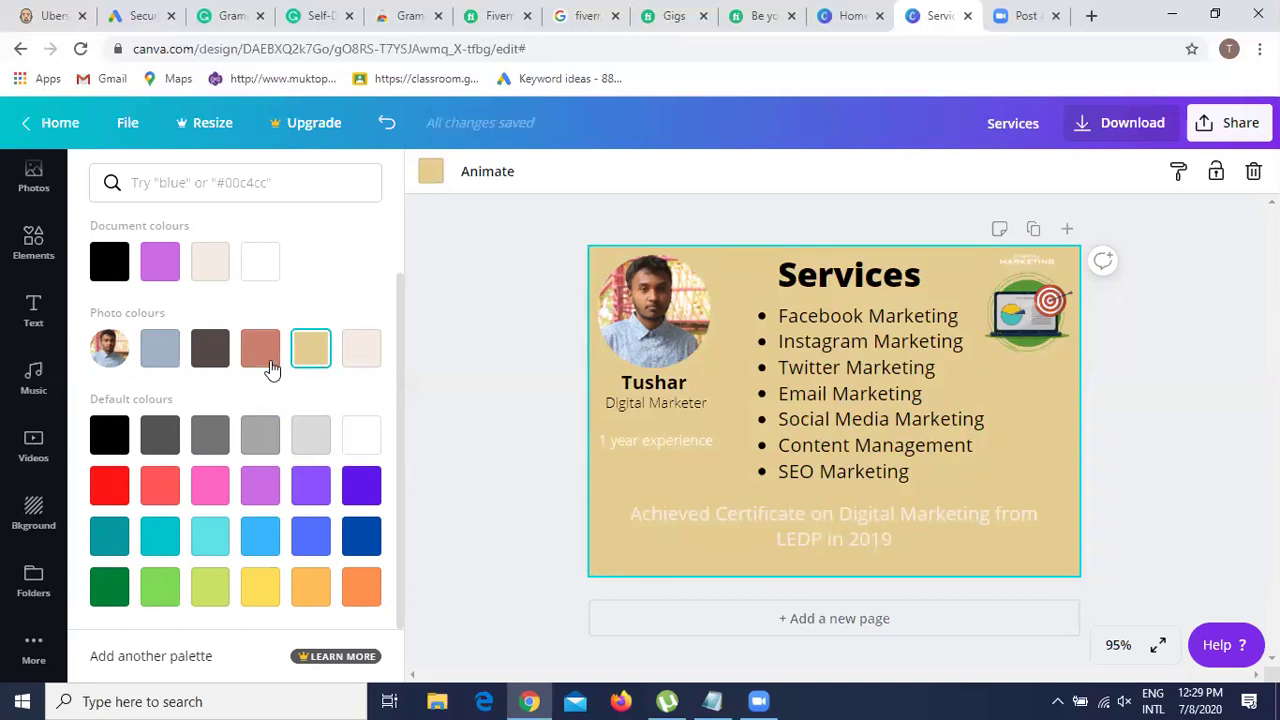
pyautogui.click(268, 366)
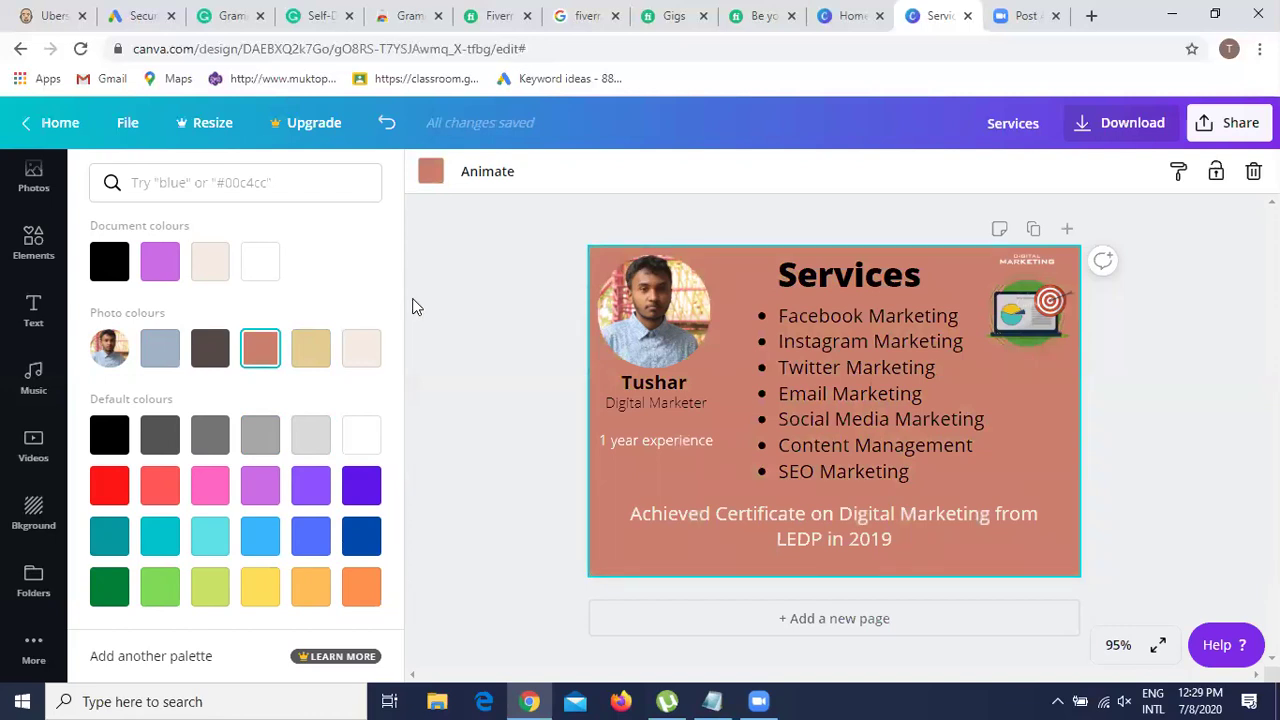
pyautogui.click(515, 282)
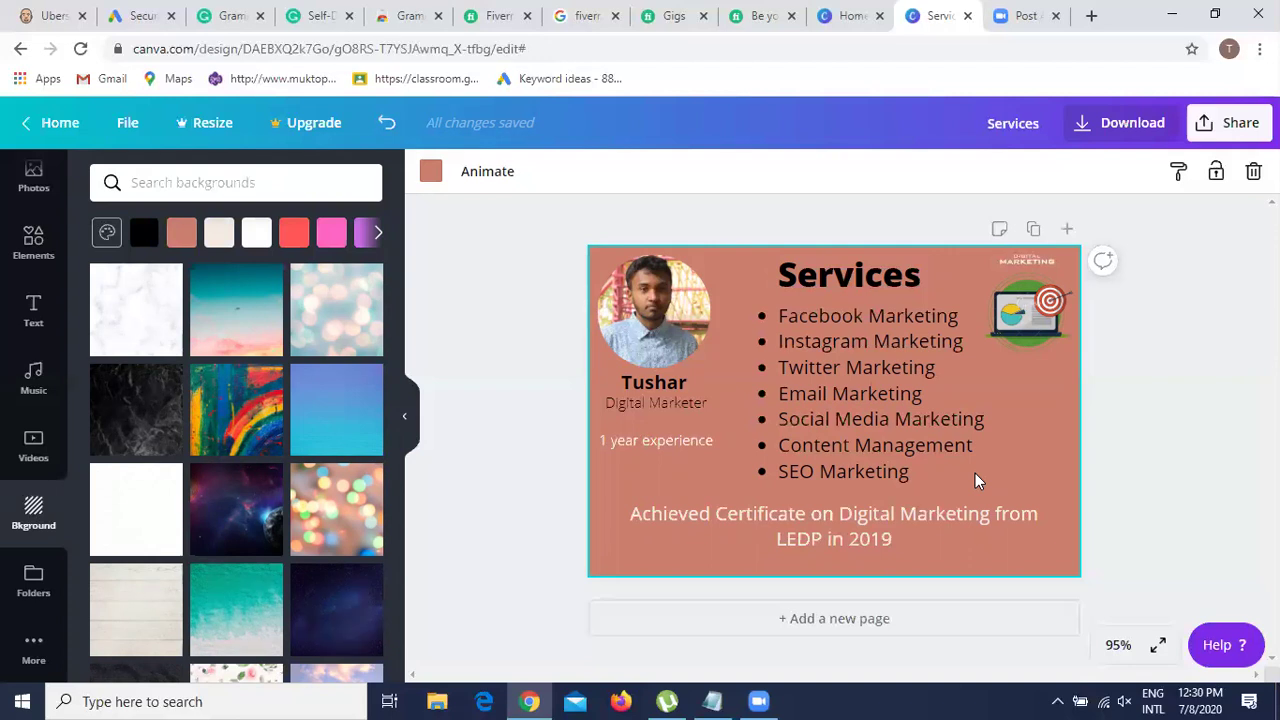
# - Switch to the Zoom web page and bring up the Zoom meeting window
pyautogui.click(771, 692)
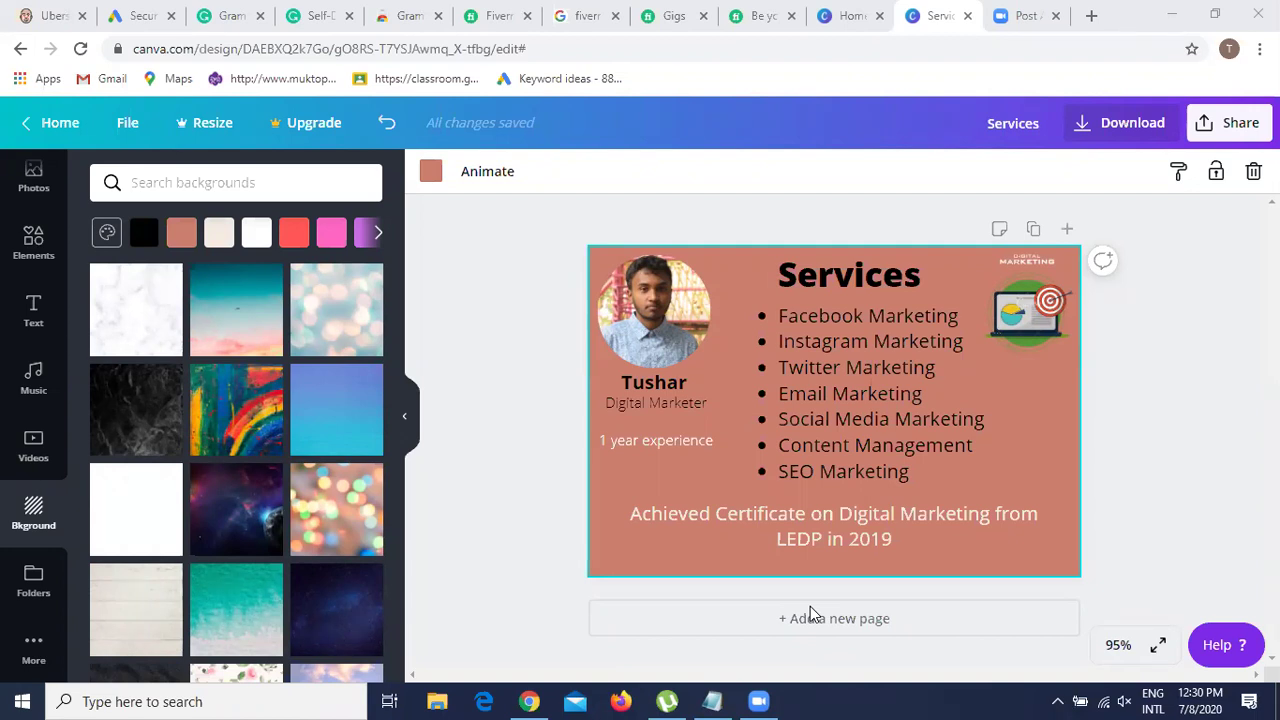
pyautogui.click(1018, 34)
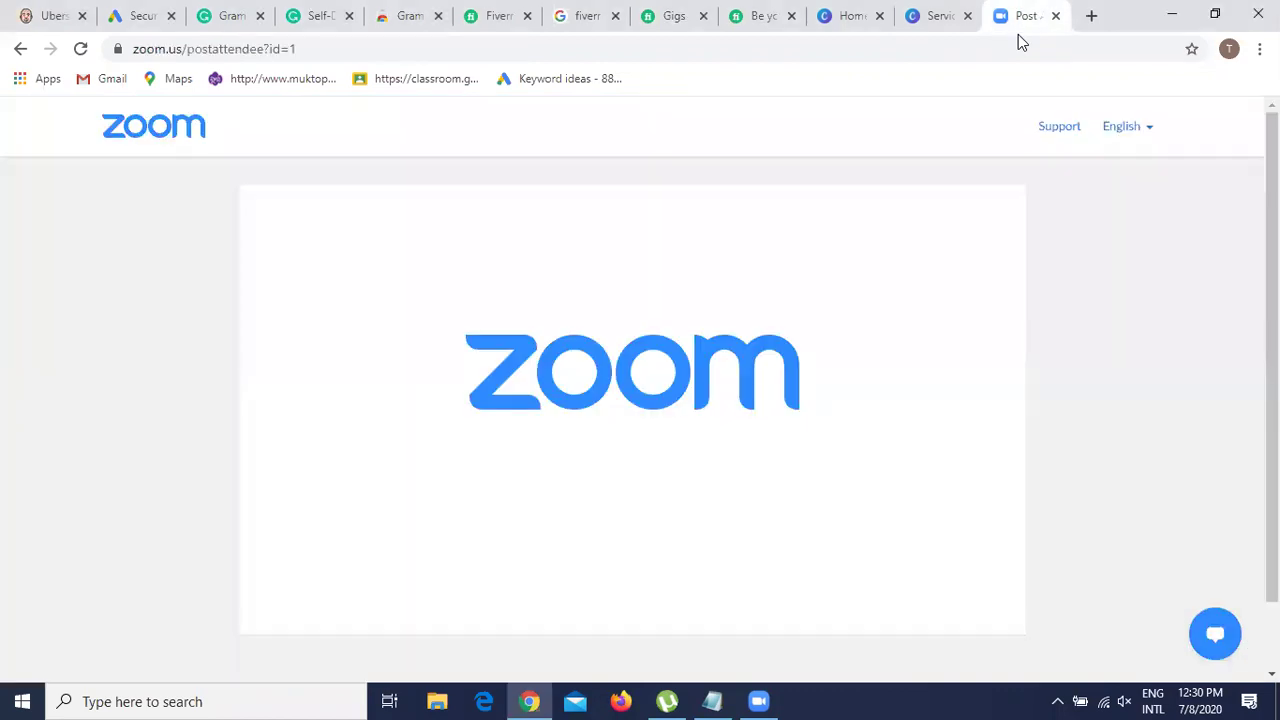
pyautogui.click(760, 700)
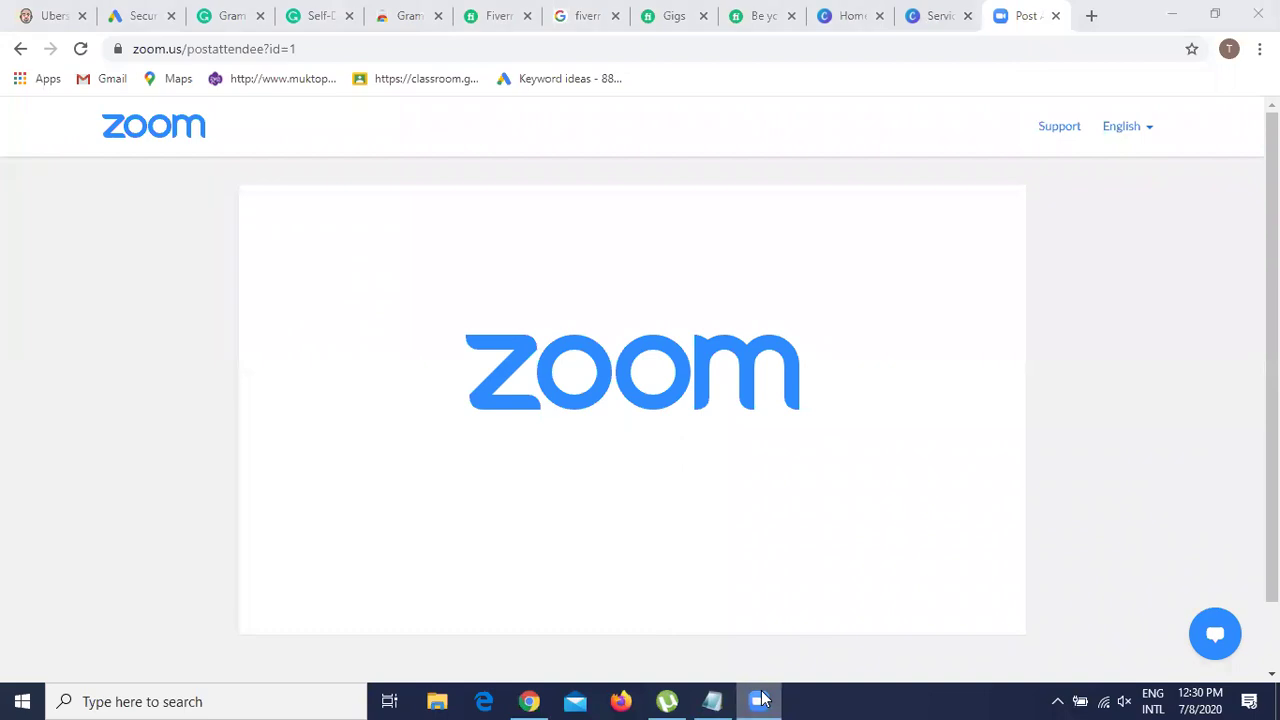
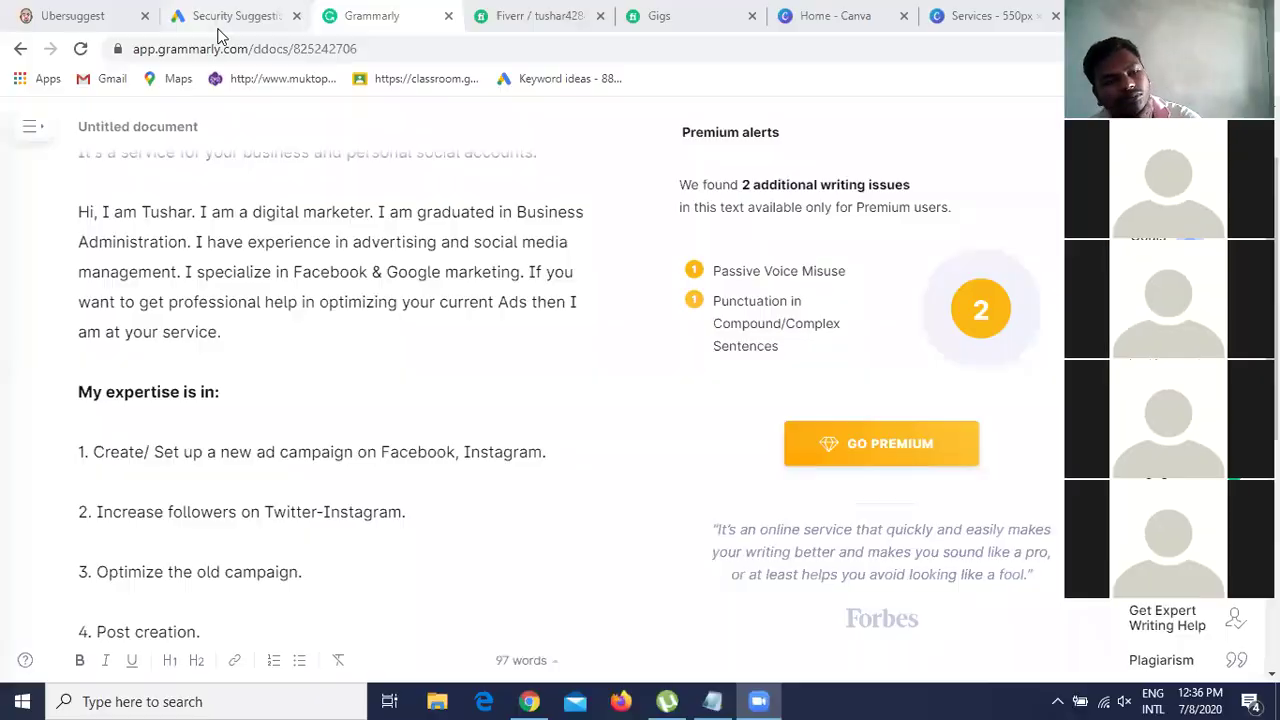
# - Switch to Google Ads and review the account's security suggestions and notifications
pyautogui.click(237, 15)
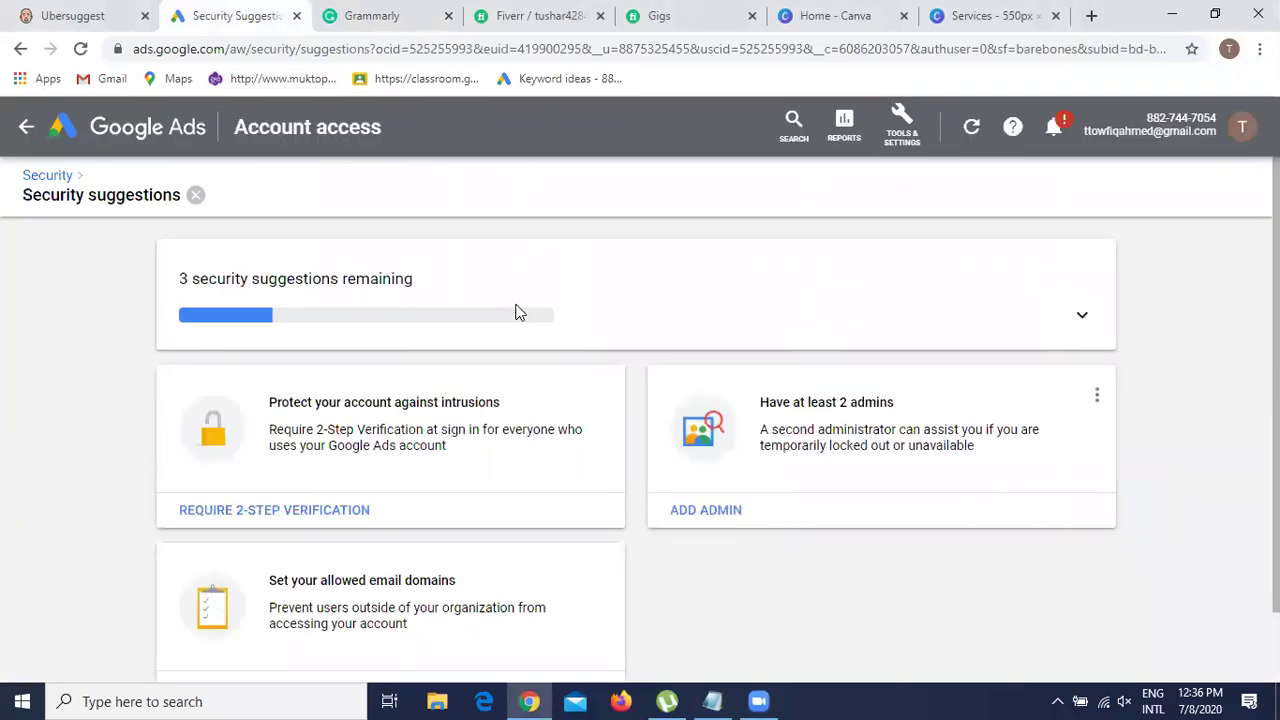
pyautogui.scroll(-2, 493, 310)
pyautogui.scroll(2, 493, 310)
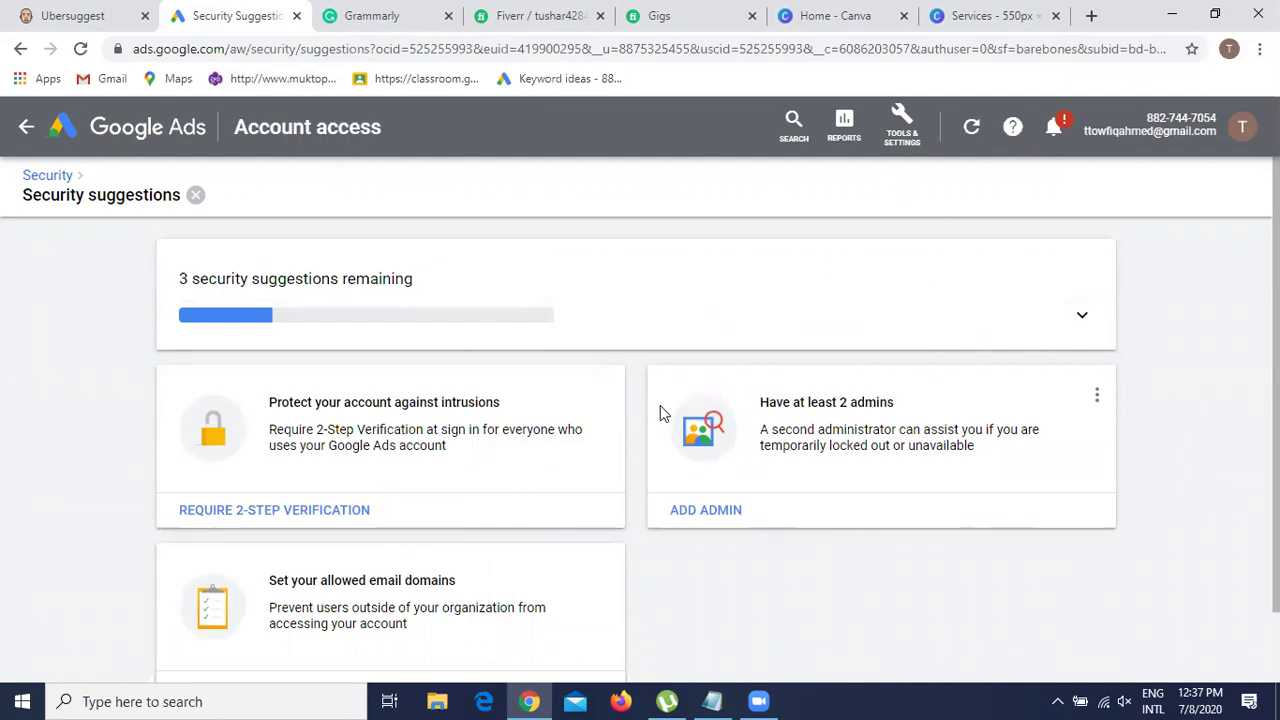
pyautogui.scroll(-2, 660, 410)
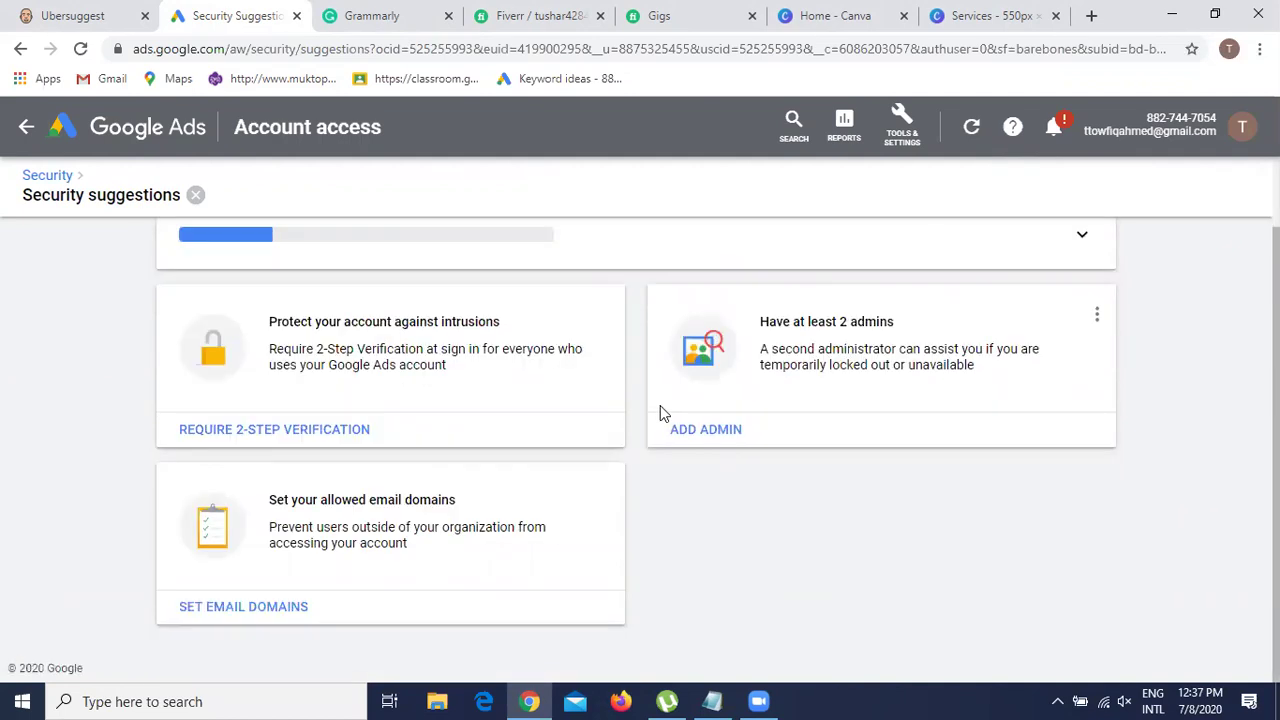
pyautogui.scroll(2, 660, 405)
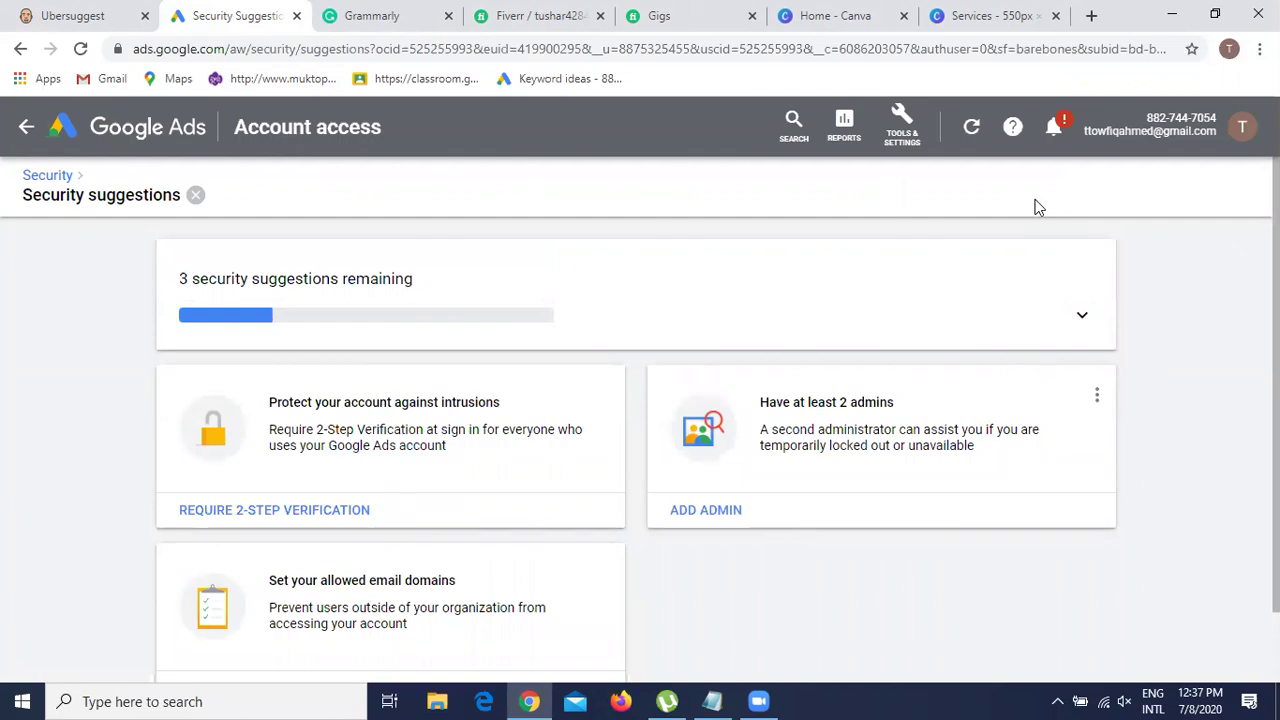
pyautogui.click(1051, 128)
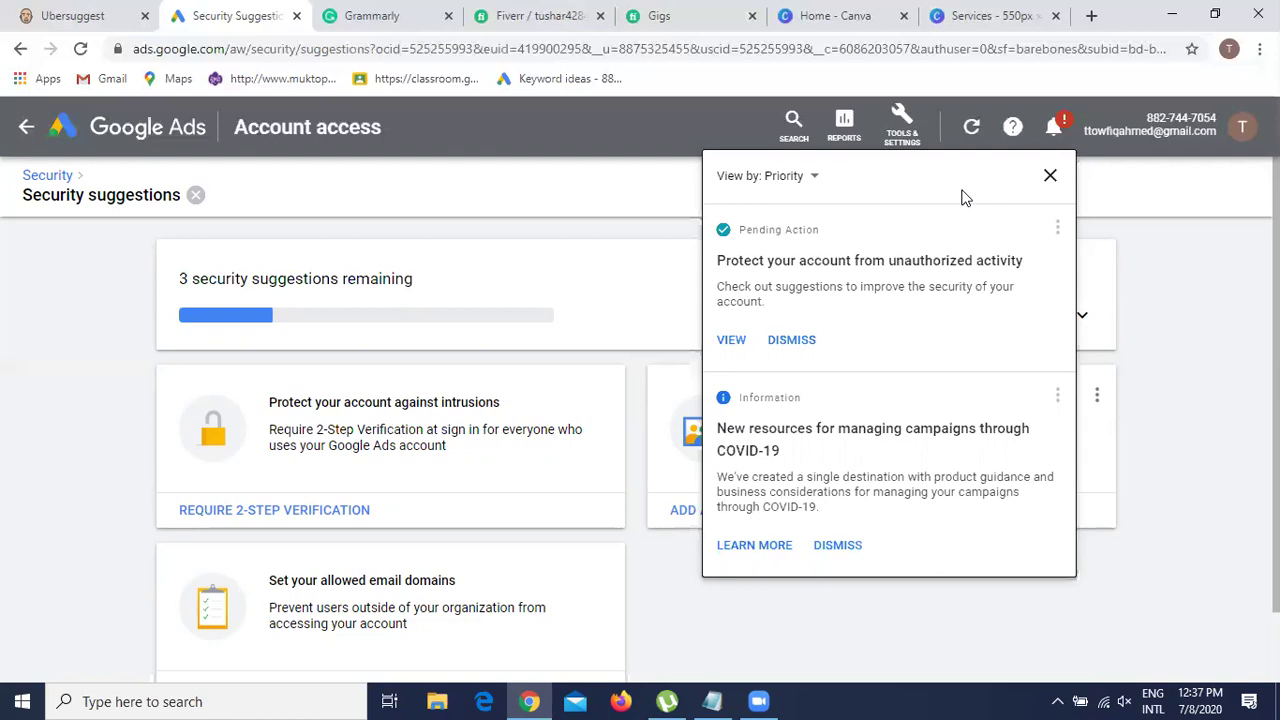
# - Open Keyword Planner in Google Ads and start signing in again
pyautogui.click(903, 140)
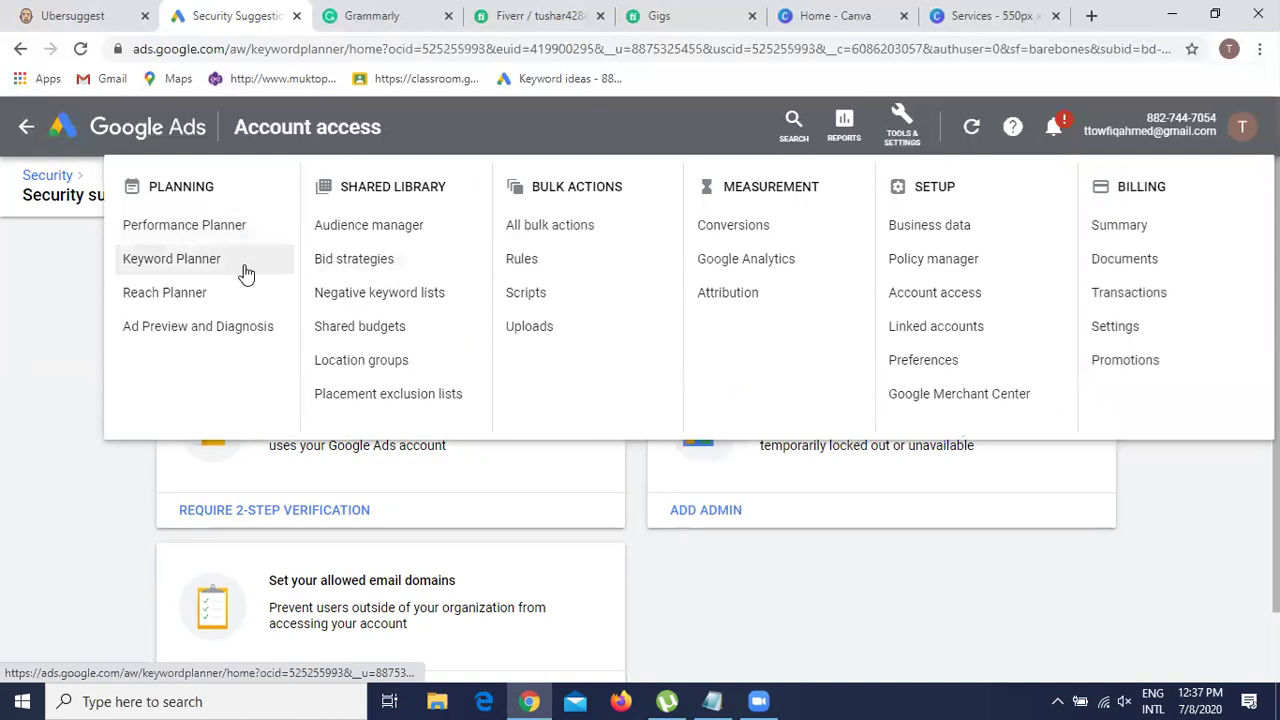
pyautogui.click(245, 262)
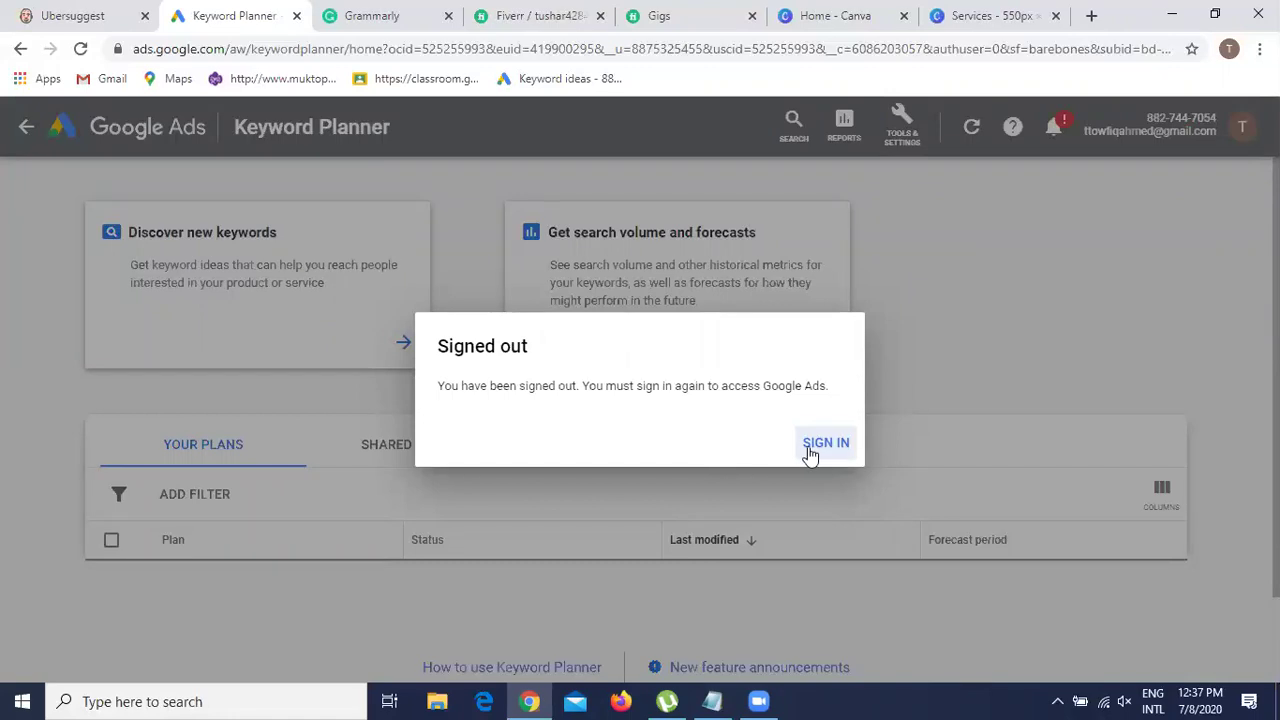
pyautogui.click(838, 449)
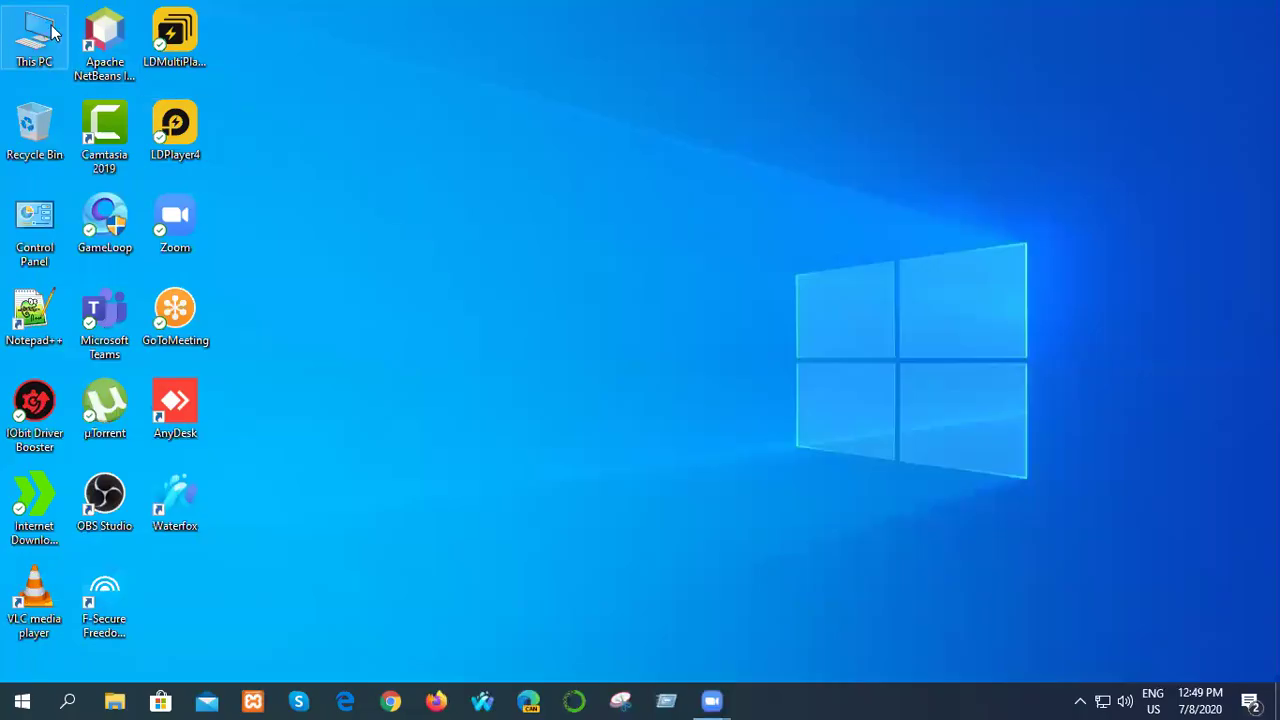
# - Browse the Freelancing (D:) drive in File Explorer to the Freelancing-Site folder and check its Freelancer subfolder
pyautogui.press('super+e')
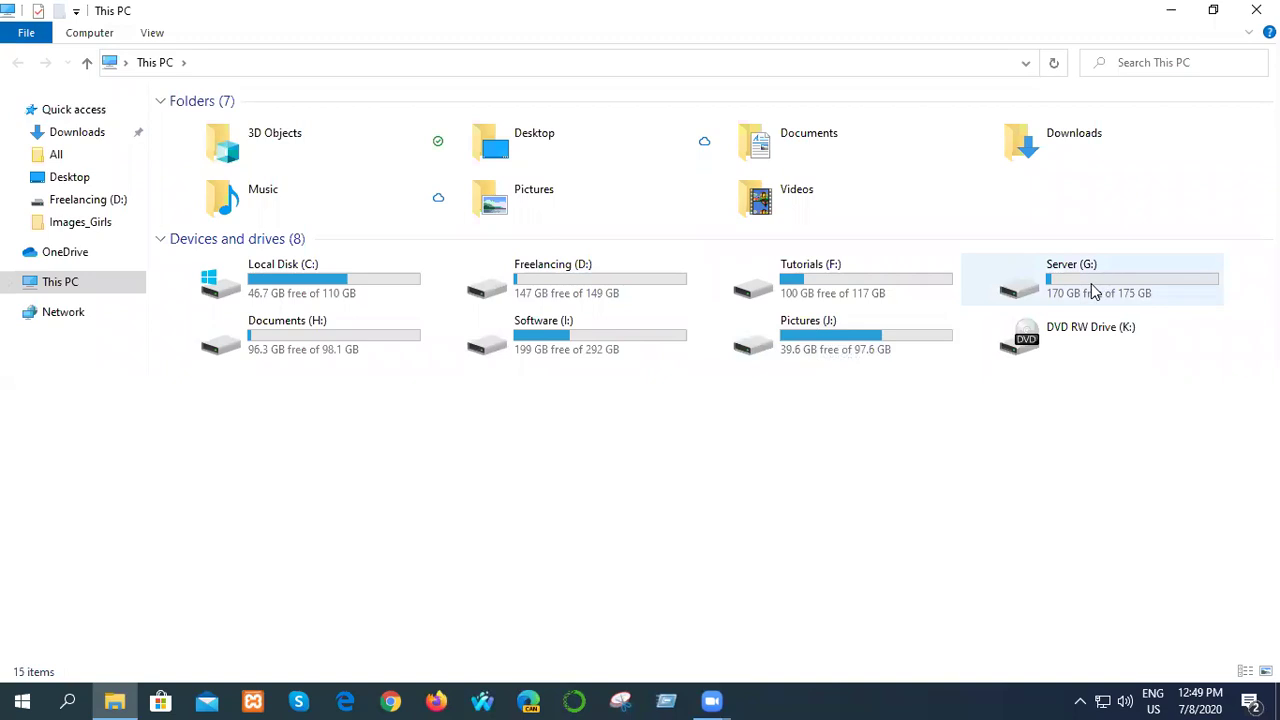
pyautogui.click(623, 284)
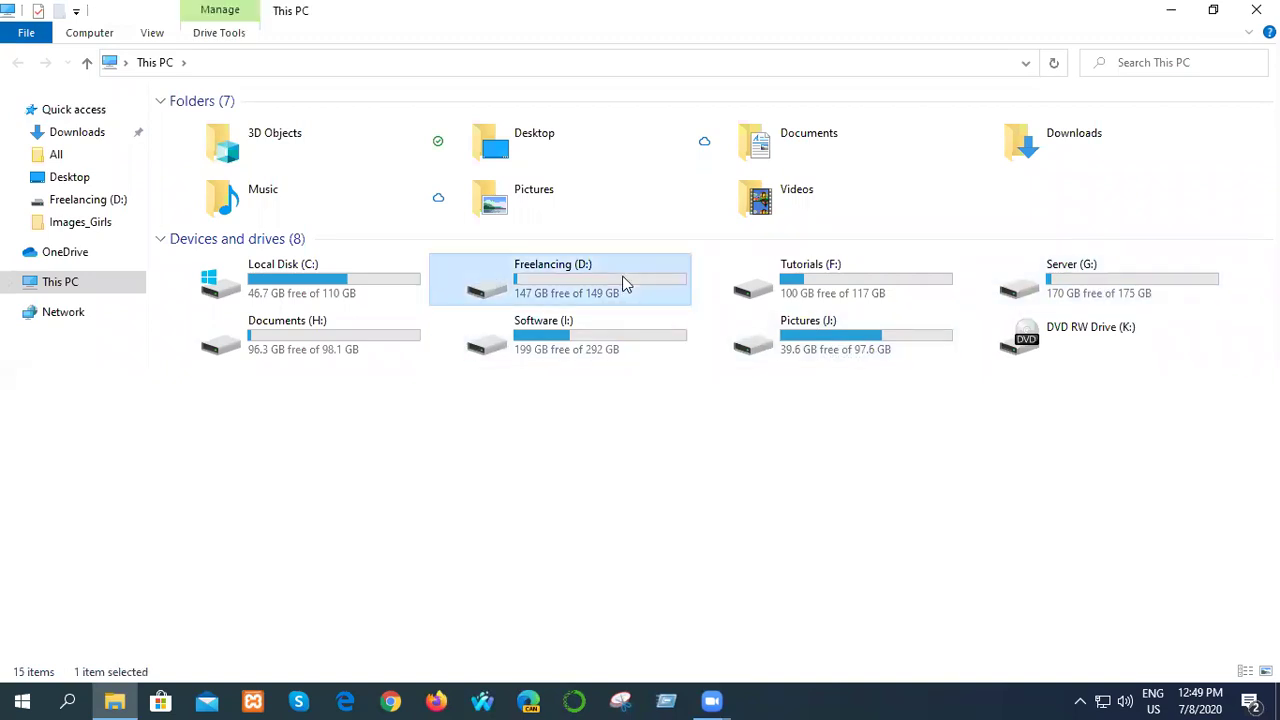
pyautogui.doubleClick(623, 284)
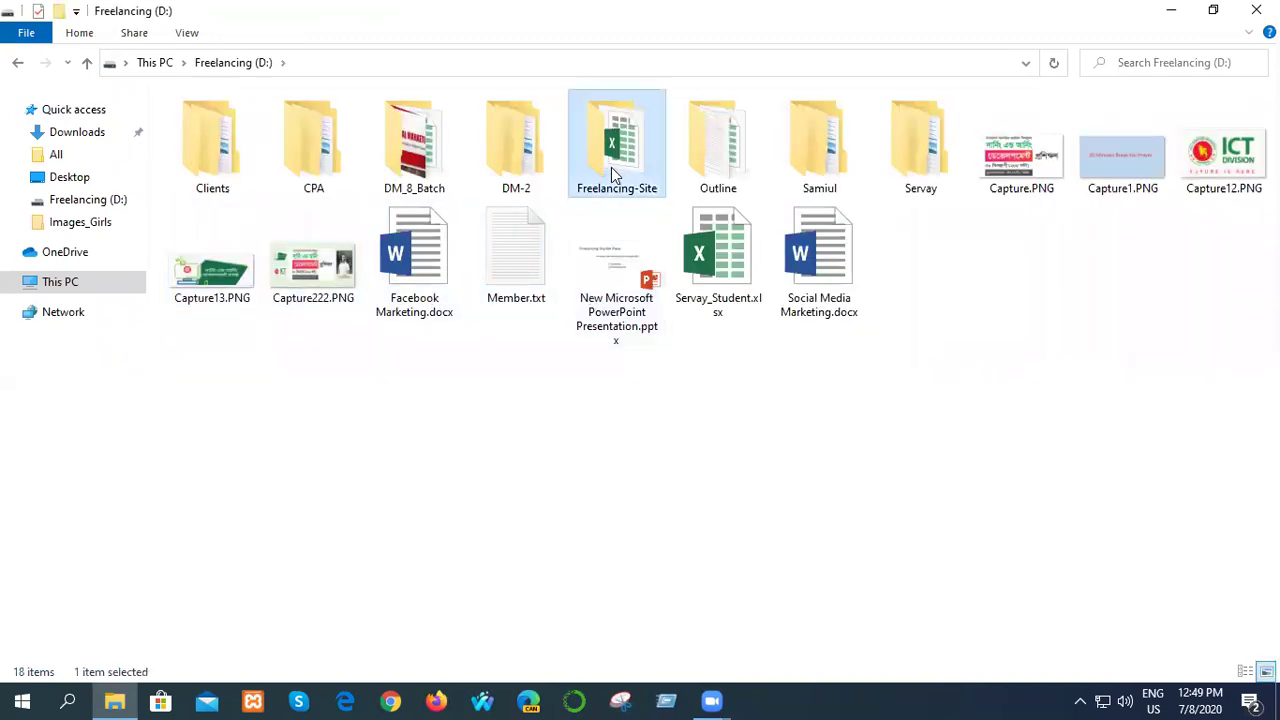
pyautogui.doubleClick(611, 167)
pyautogui.doubleClick(287, 148)
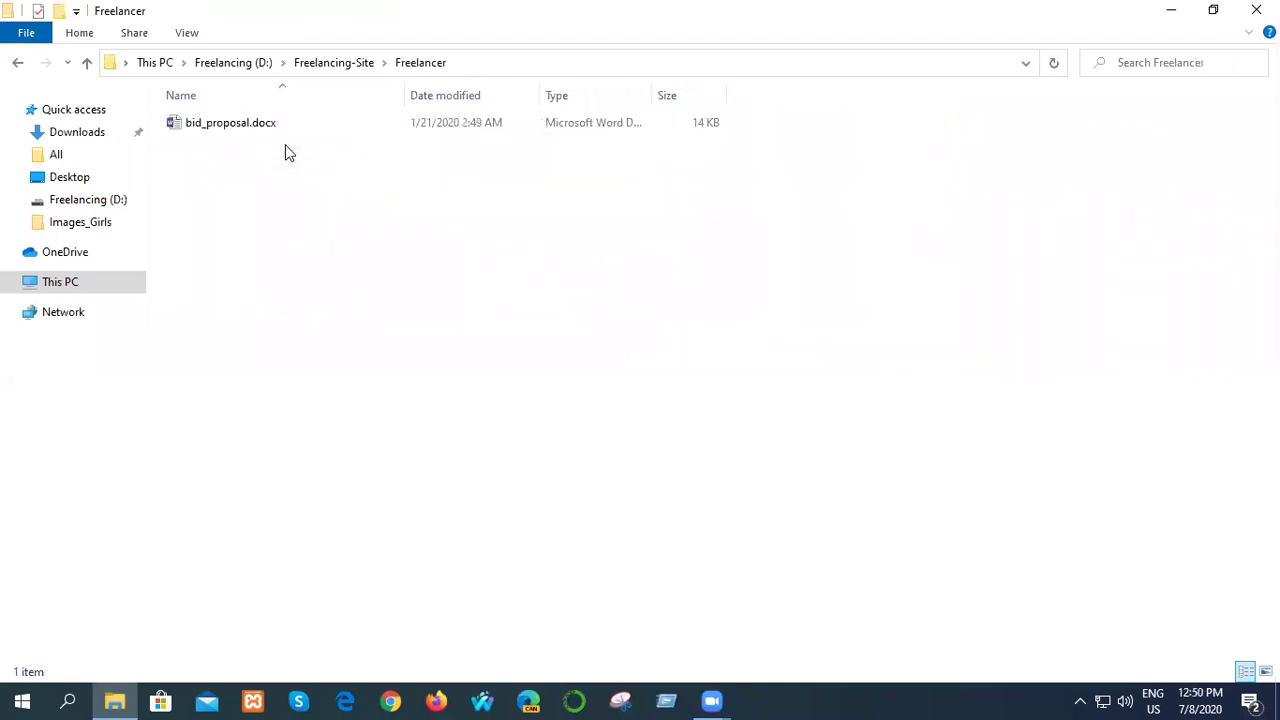
pyautogui.click(19, 63)
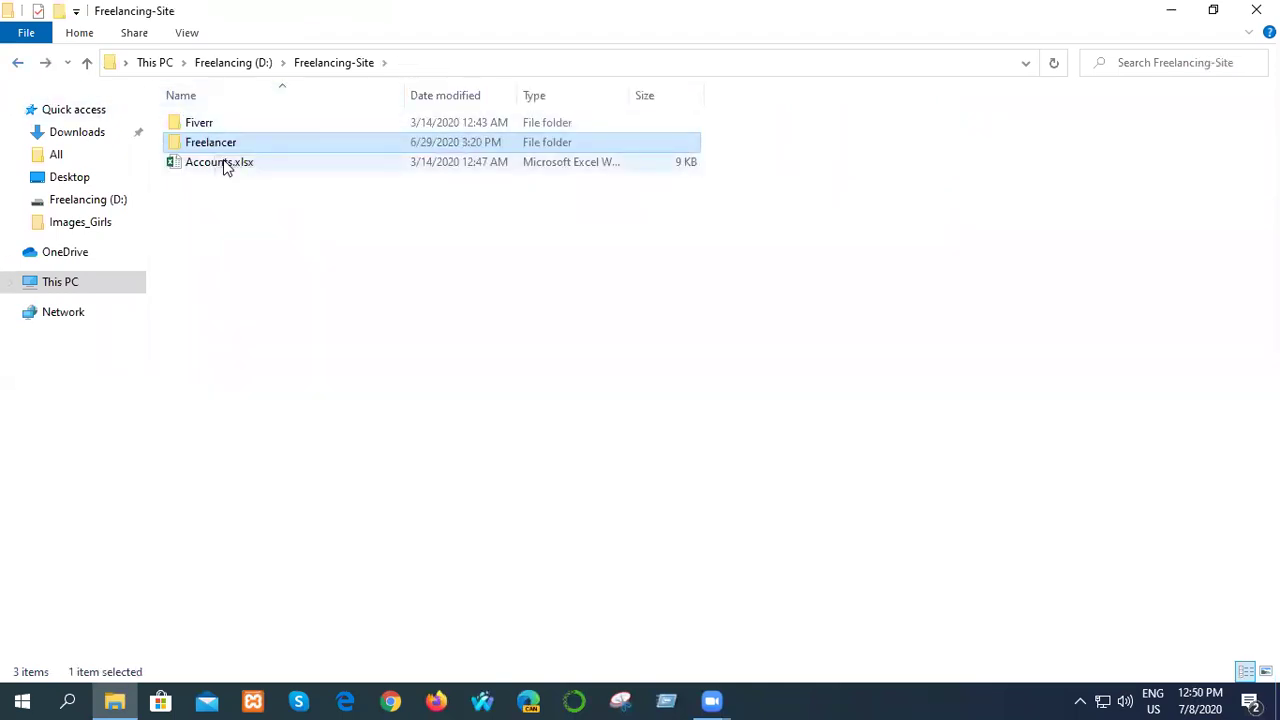
# - View the Accounts.xlsx workbook, close it, and return to the Freelancing (D:) drive's main folder
pyautogui.doubleClick(224, 164)
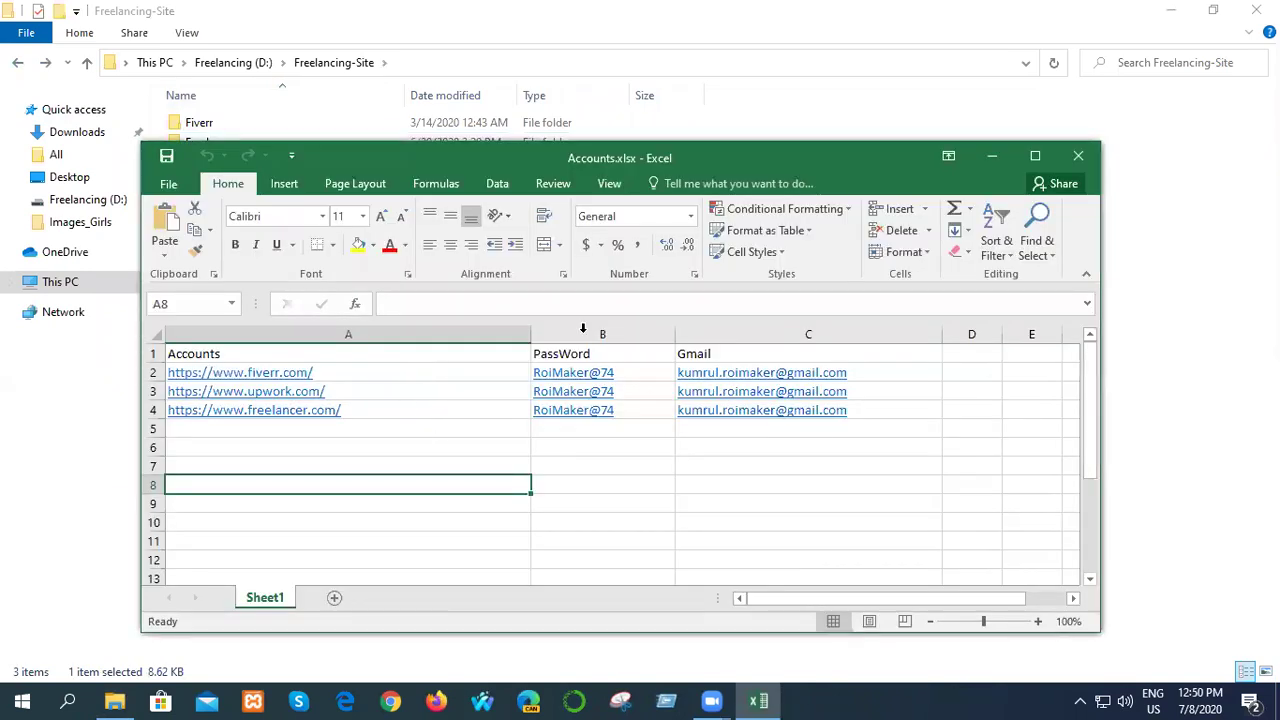
pyautogui.click(1078, 156)
pyautogui.click(19, 63)
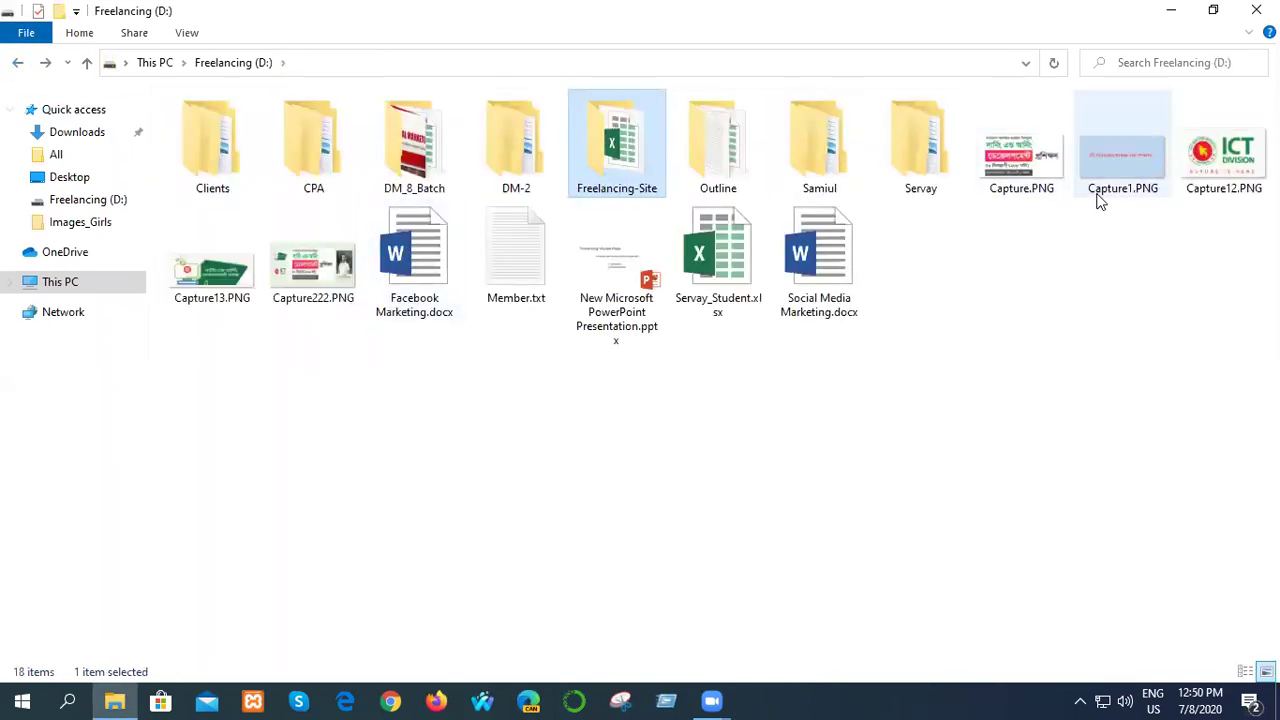
# - Open the Work_Flow.xlsx workbook from the Outline folder and maximize its window
pyautogui.doubleClick(720, 150)
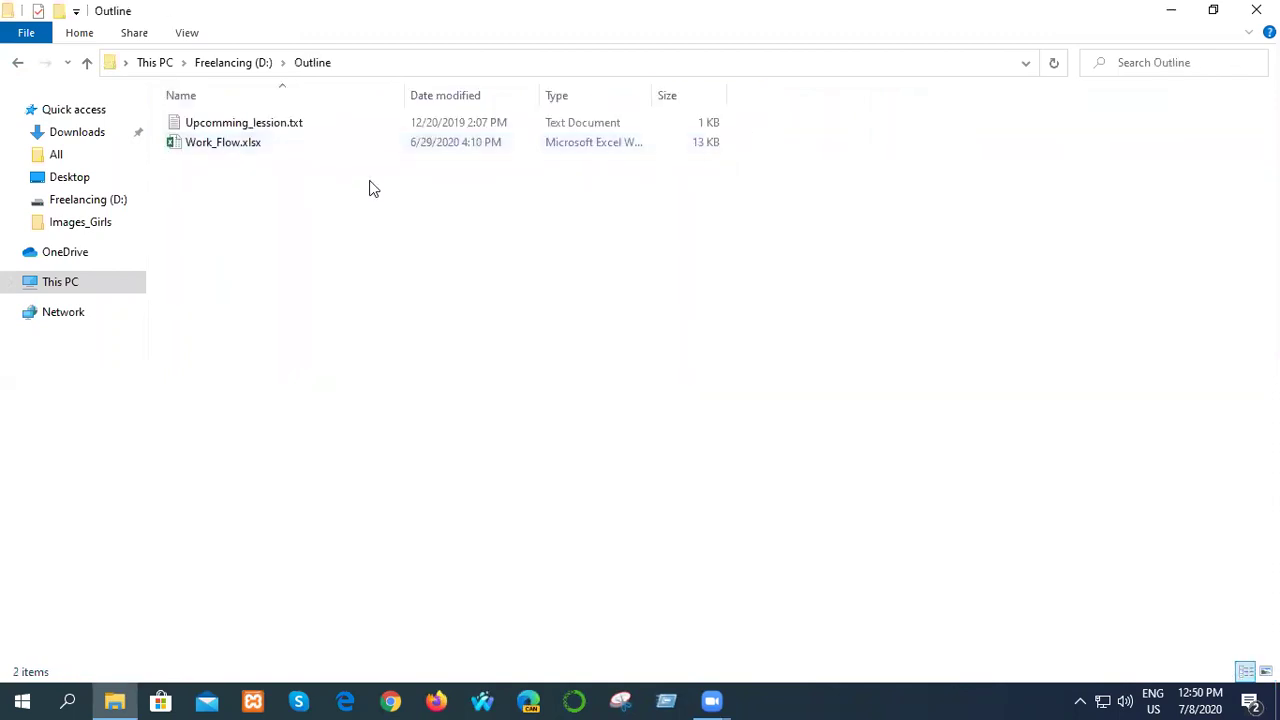
pyautogui.doubleClick(298, 146)
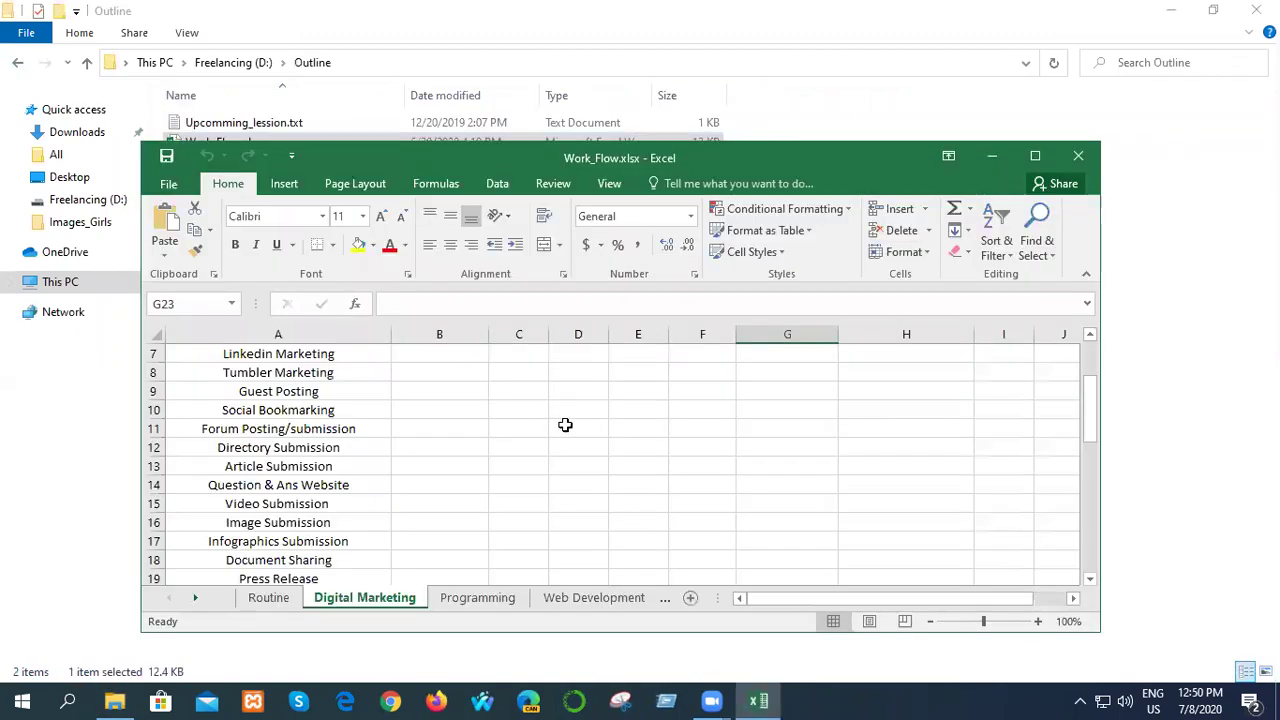
pyautogui.click(1034, 155)
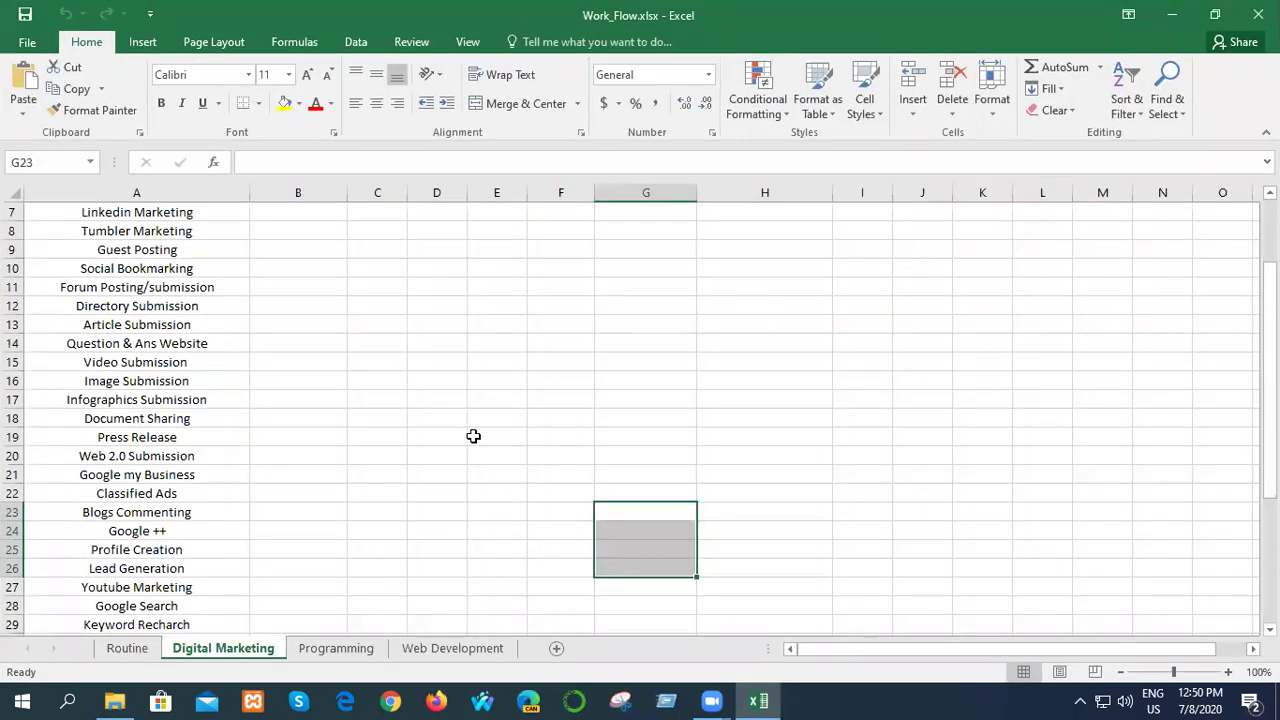
# - Review the topic list on the Digital Marketing sheet, highlighting Facebook Marketing through Tumbler Marketing
pyautogui.scroll(2, 203, 476)
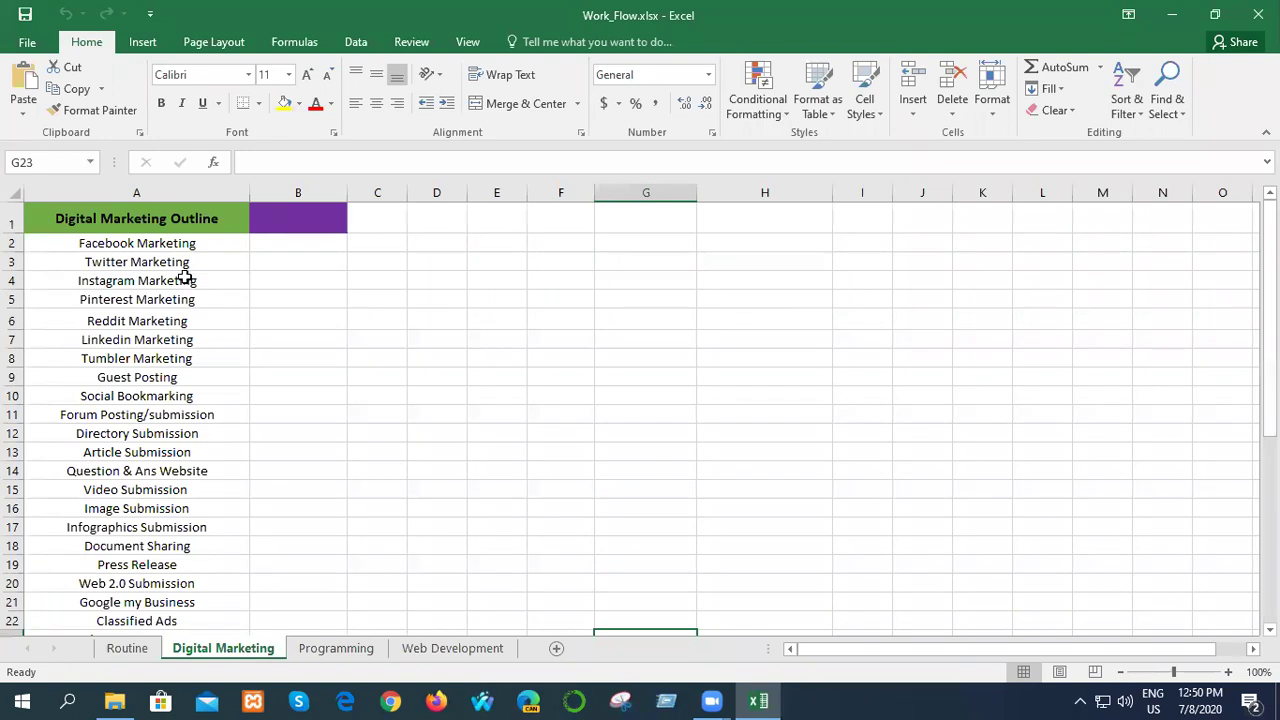
pyautogui.moveTo(199, 248); pyautogui.dragTo(209, 360)
pyautogui.click(368, 331)
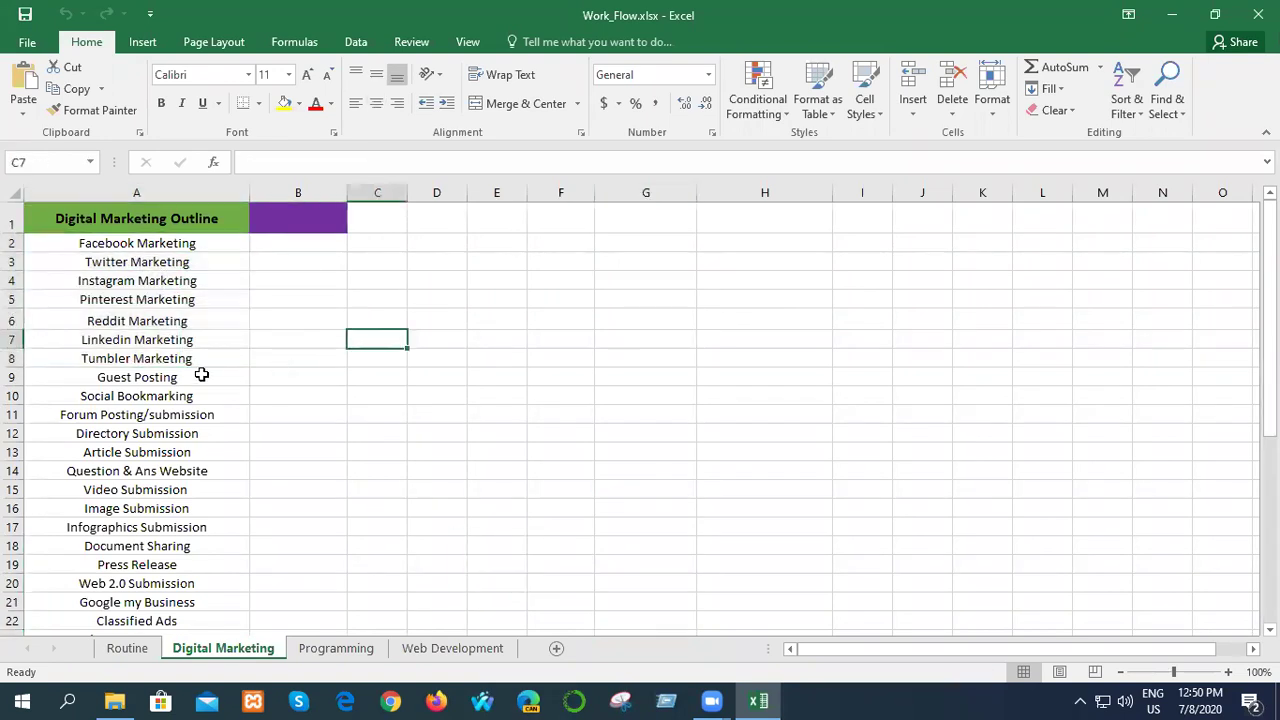
pyautogui.scroll(-1, 200, 360)
pyautogui.scroll(-2, 178, 335)
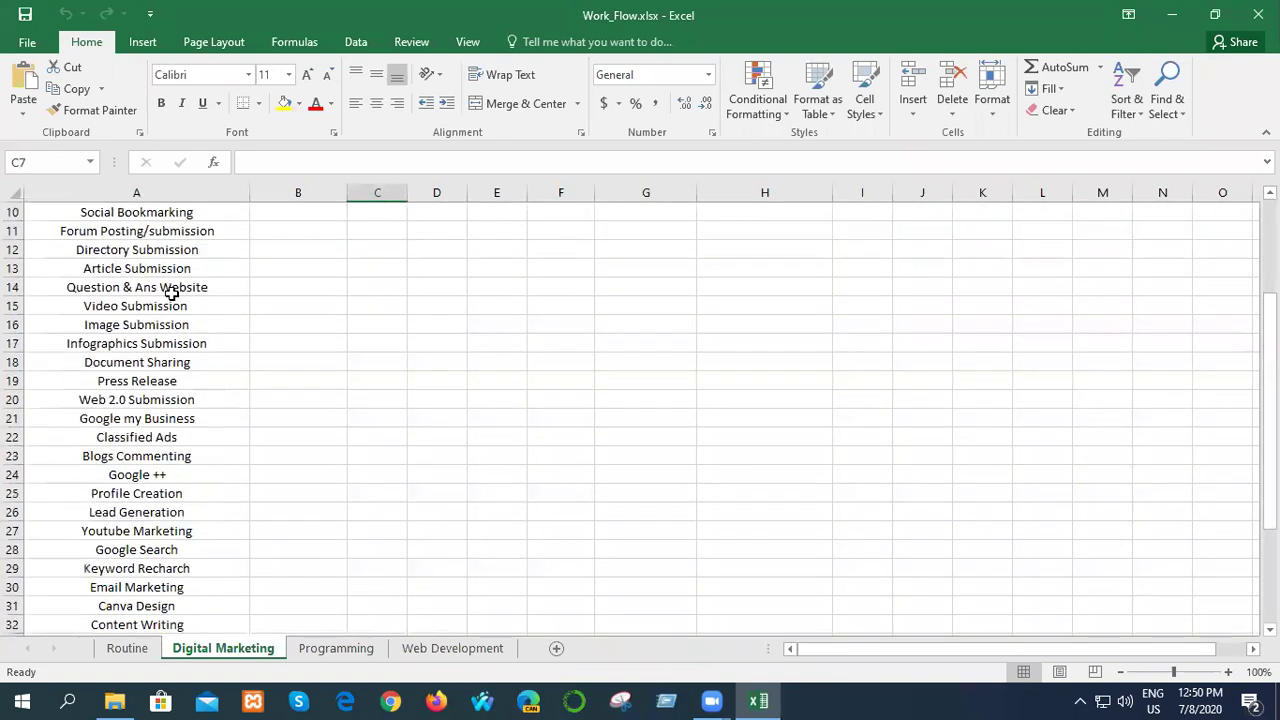
# - Highlight the Digital Marketing topics Guest Posting through Blogs Commenting, followed by those from Keyword Recharch to Blogger Website Design
pyautogui.scroll(1, 171, 291)
pyautogui.moveTo(168, 252); pyautogui.dragTo(178, 512)
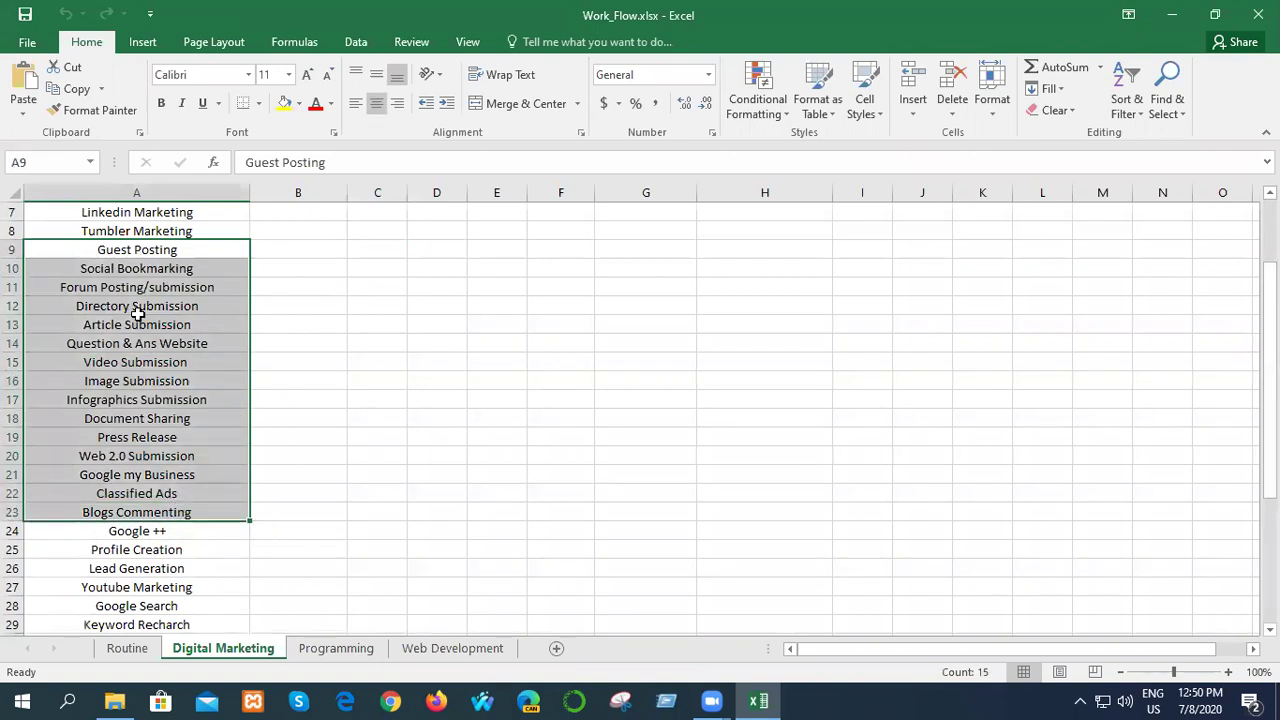
pyautogui.click(447, 438)
pyautogui.scroll(-2, 380, 477)
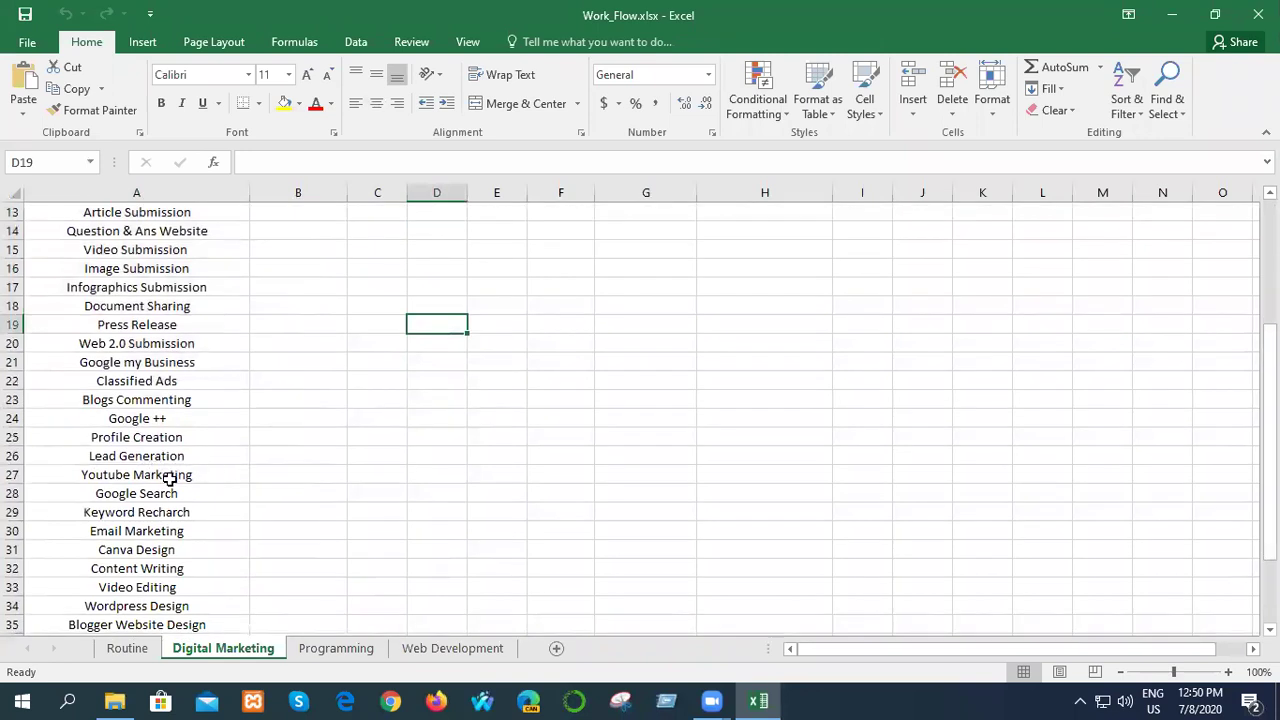
pyautogui.moveTo(190, 458); pyautogui.dragTo(204, 616)
pyautogui.click(201, 606)
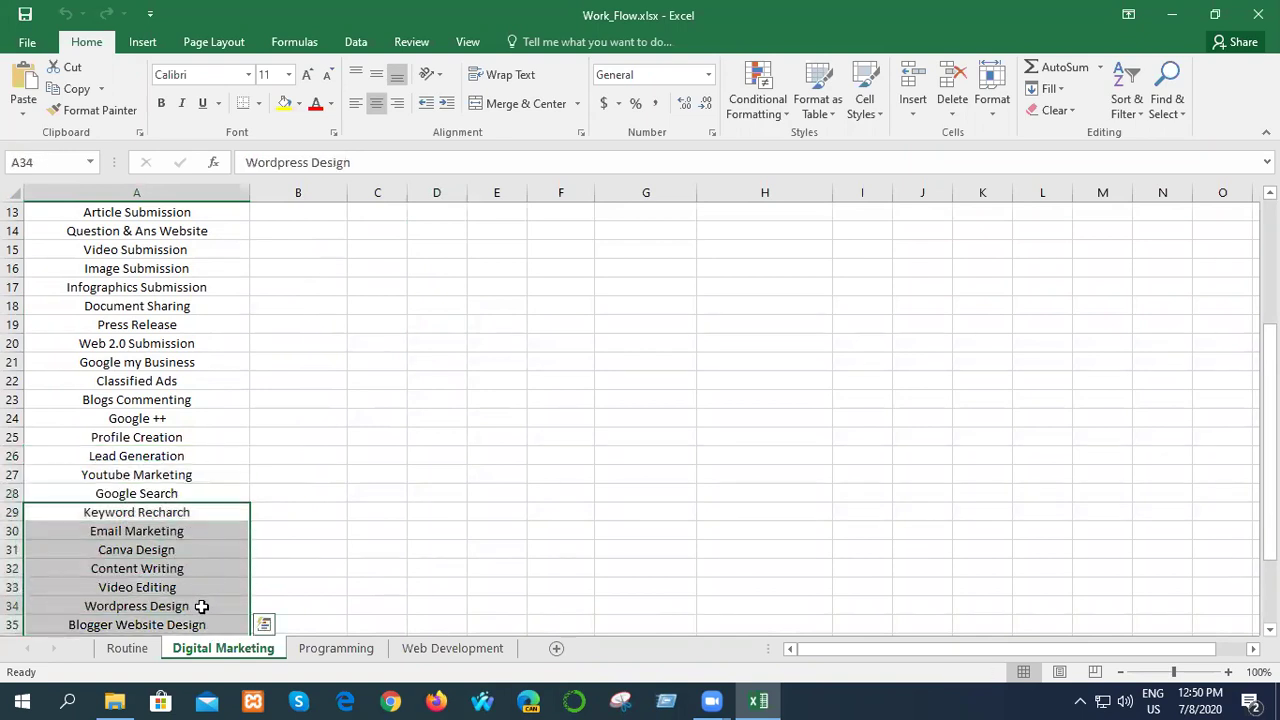
pyautogui.click(365, 468)
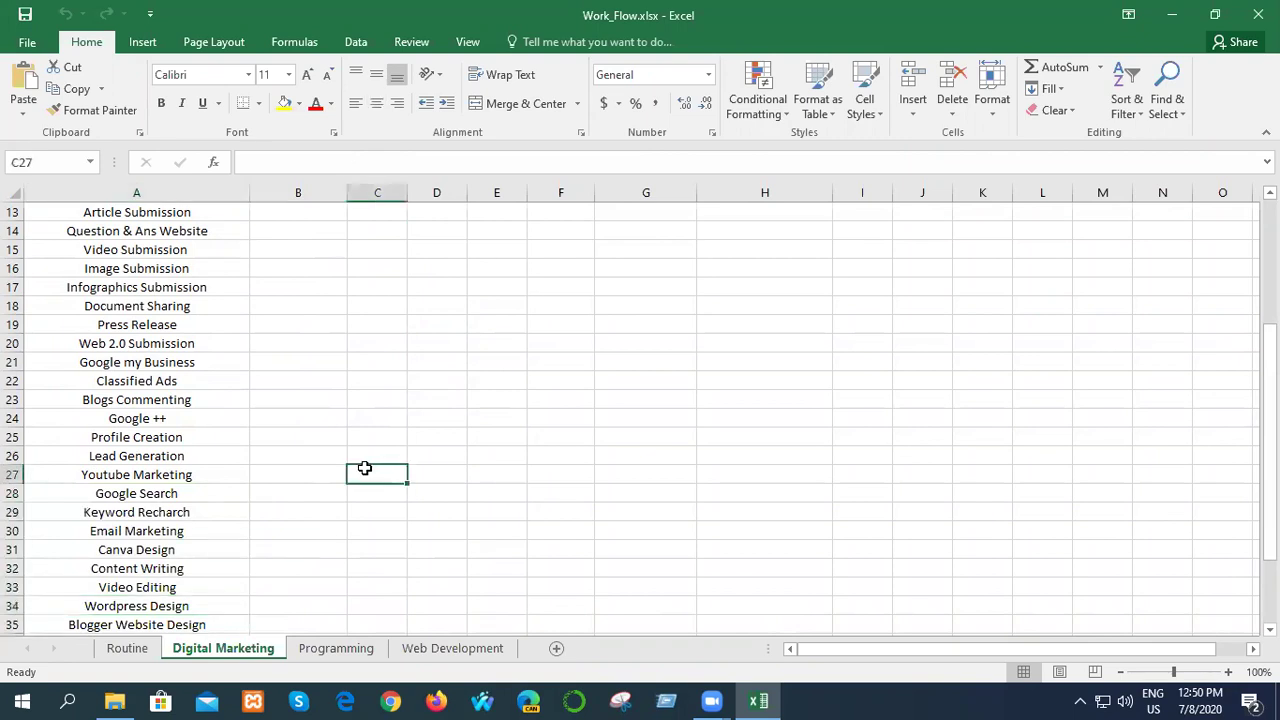
# - Read through the rest of the Digital Marketing outline down to Facebook Ads and return to its heading
pyautogui.scroll(-3, 323, 464)
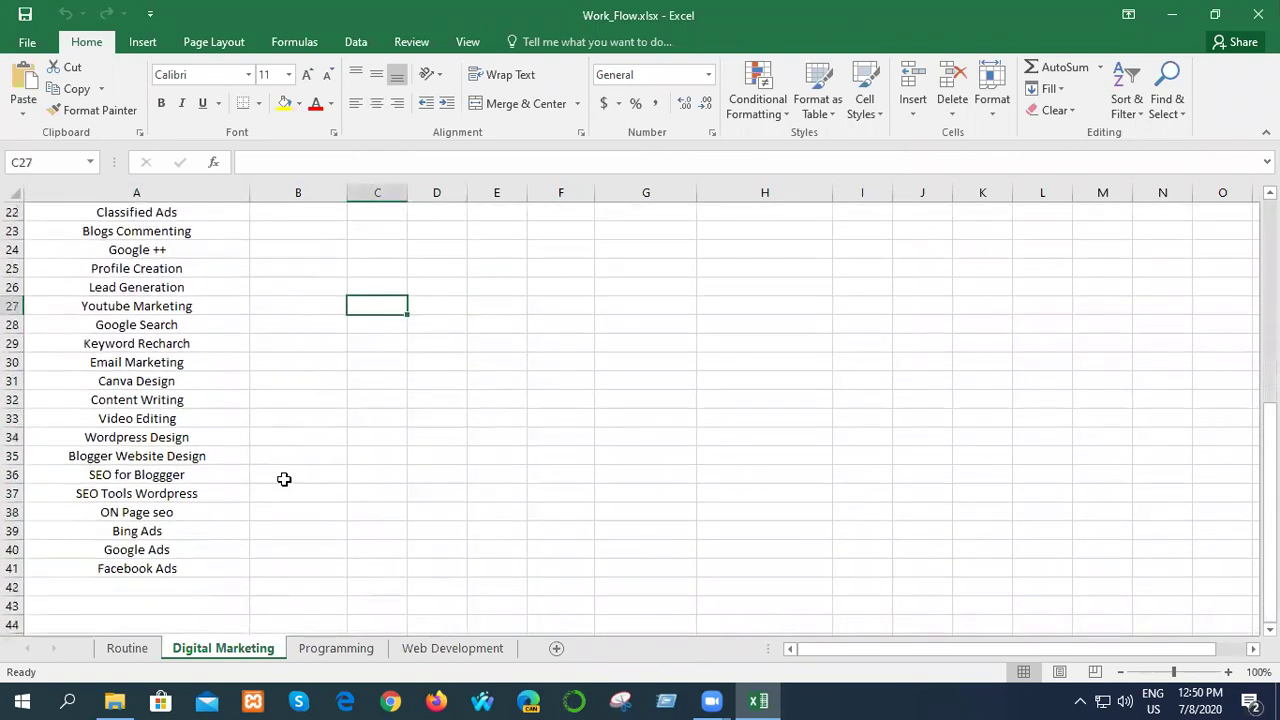
pyautogui.scroll(3, 201, 530)
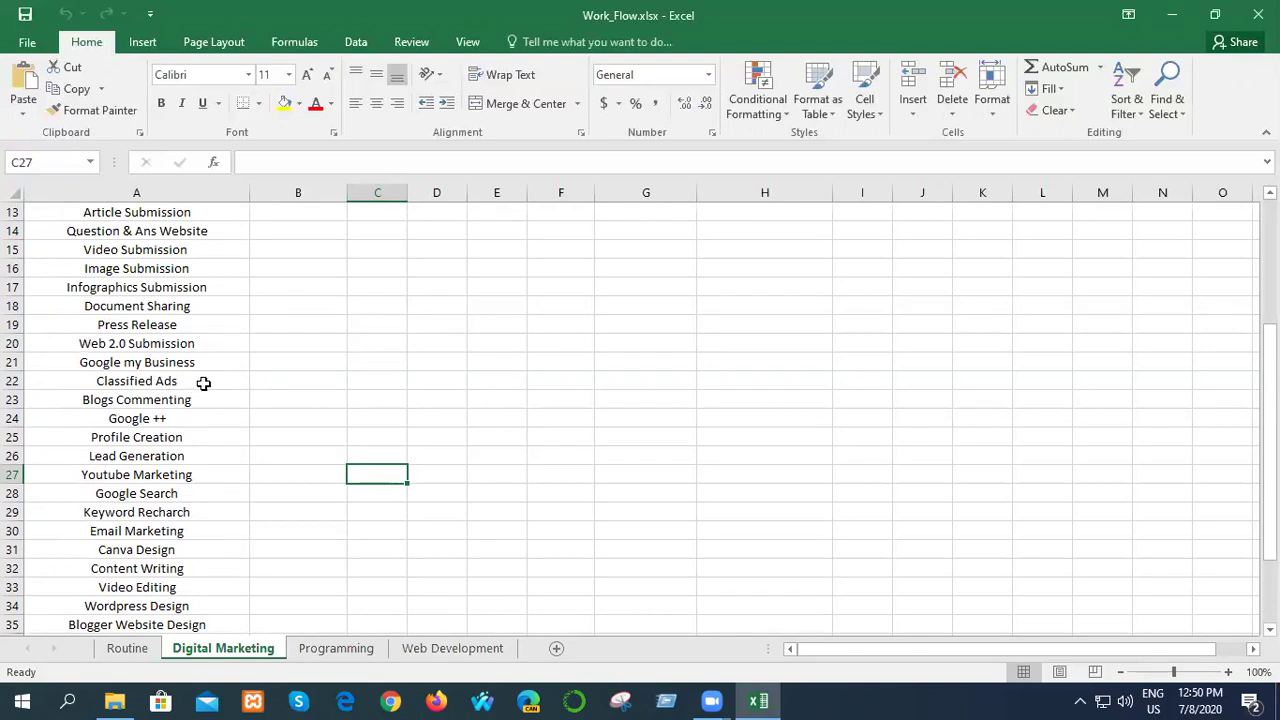
pyautogui.click(303, 356)
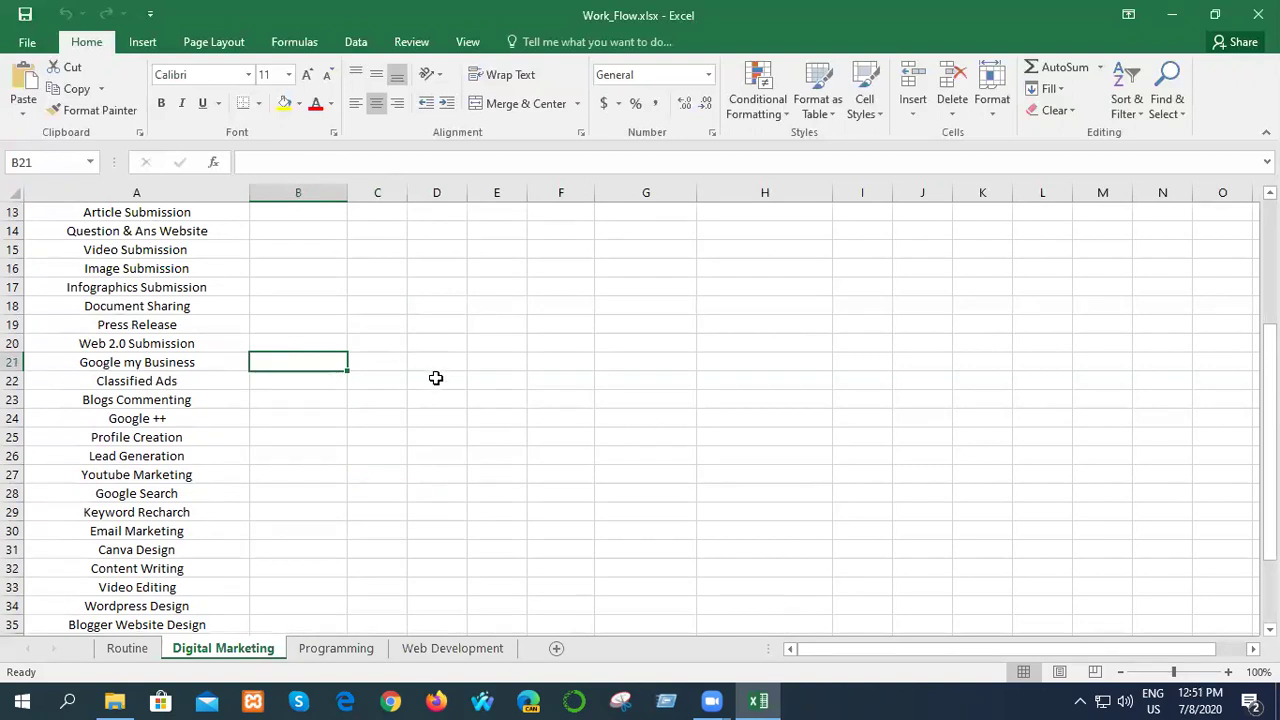
pyautogui.scroll(4, 436, 378)
pyautogui.scroll(-5, 434, 380)
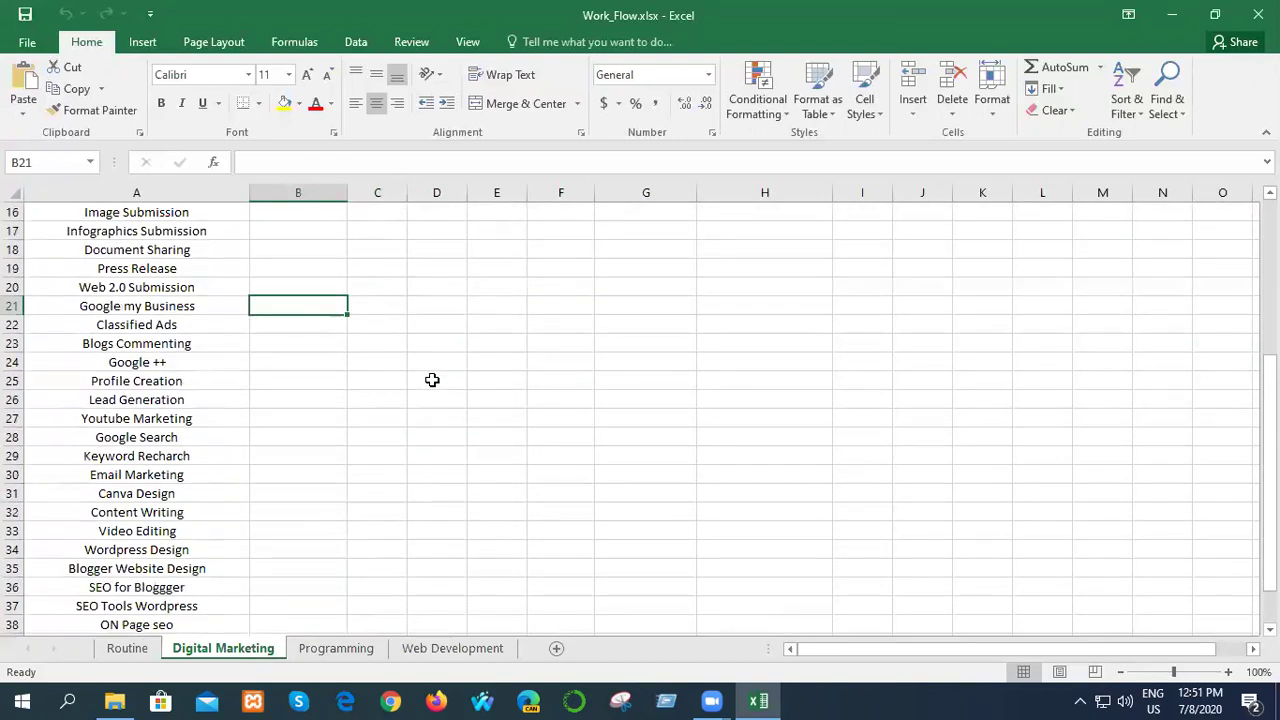
pyautogui.scroll(-5, 432, 380)
pyautogui.scroll(10, 431, 380)
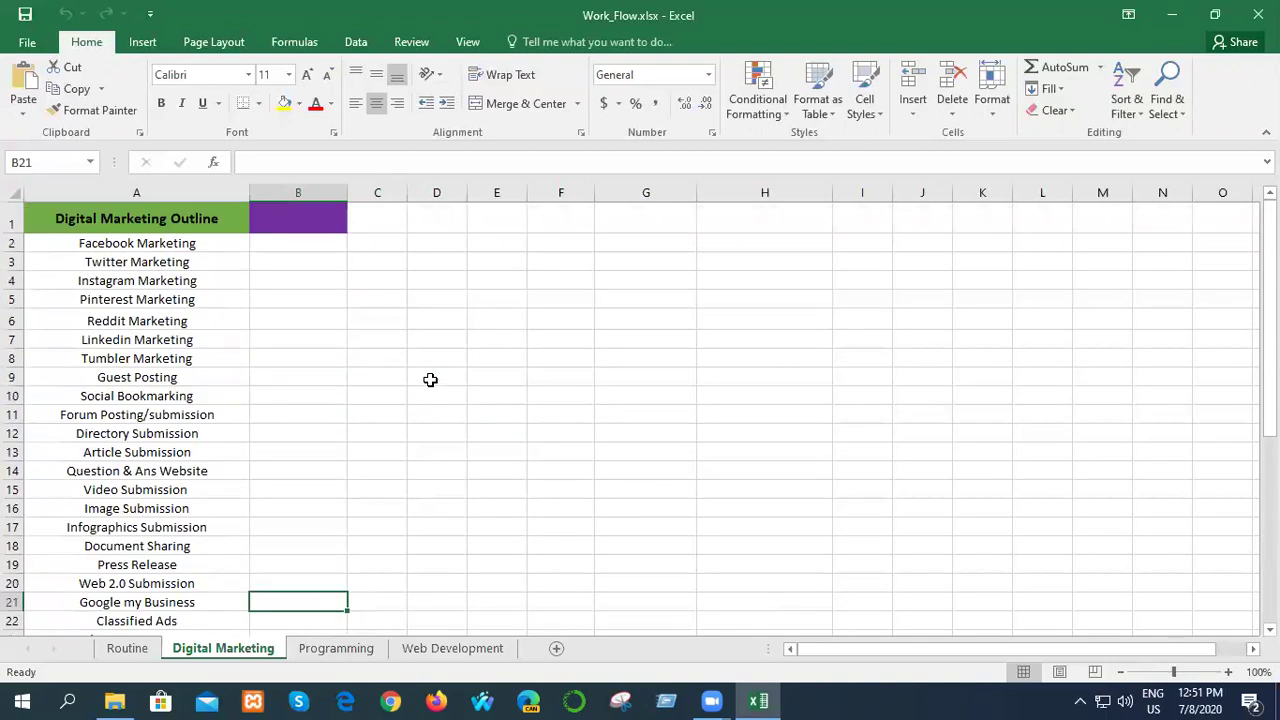
# - Switch to File Explorer and browse the Software (I:) drive to the Theme subfolder of WordPress_Theme
pyautogui.click(114, 700)
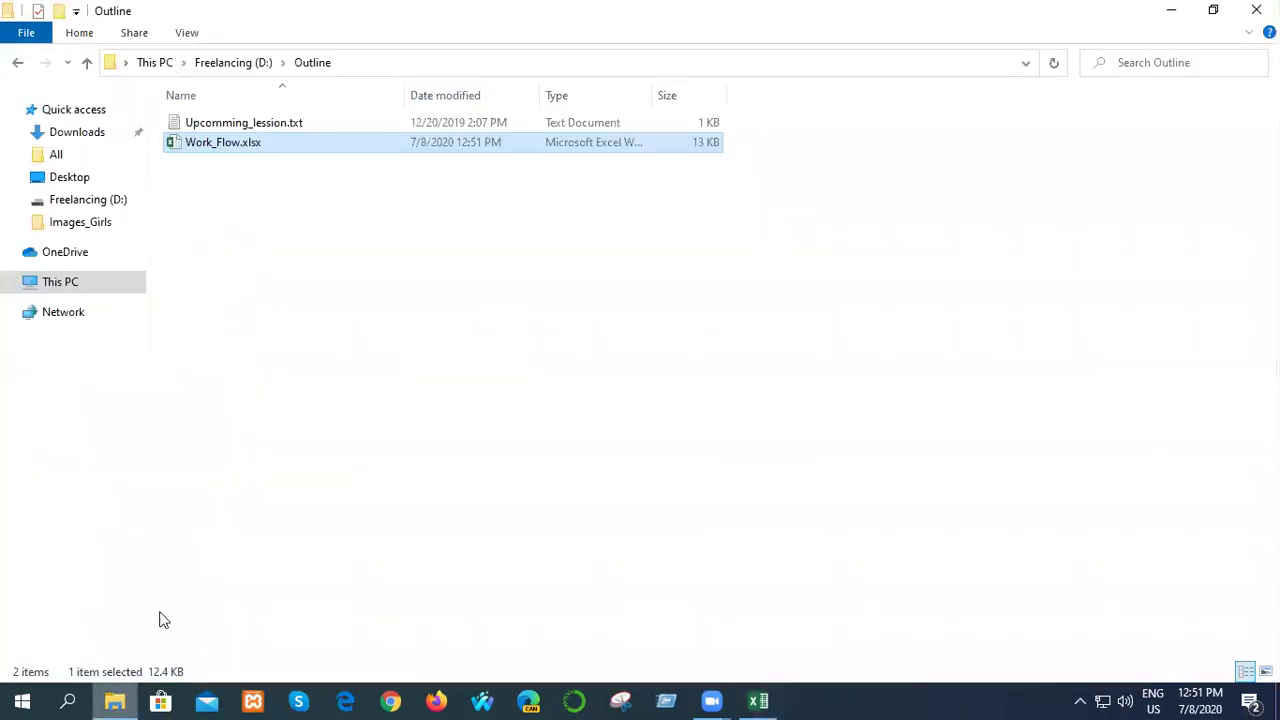
pyautogui.click(19, 64)
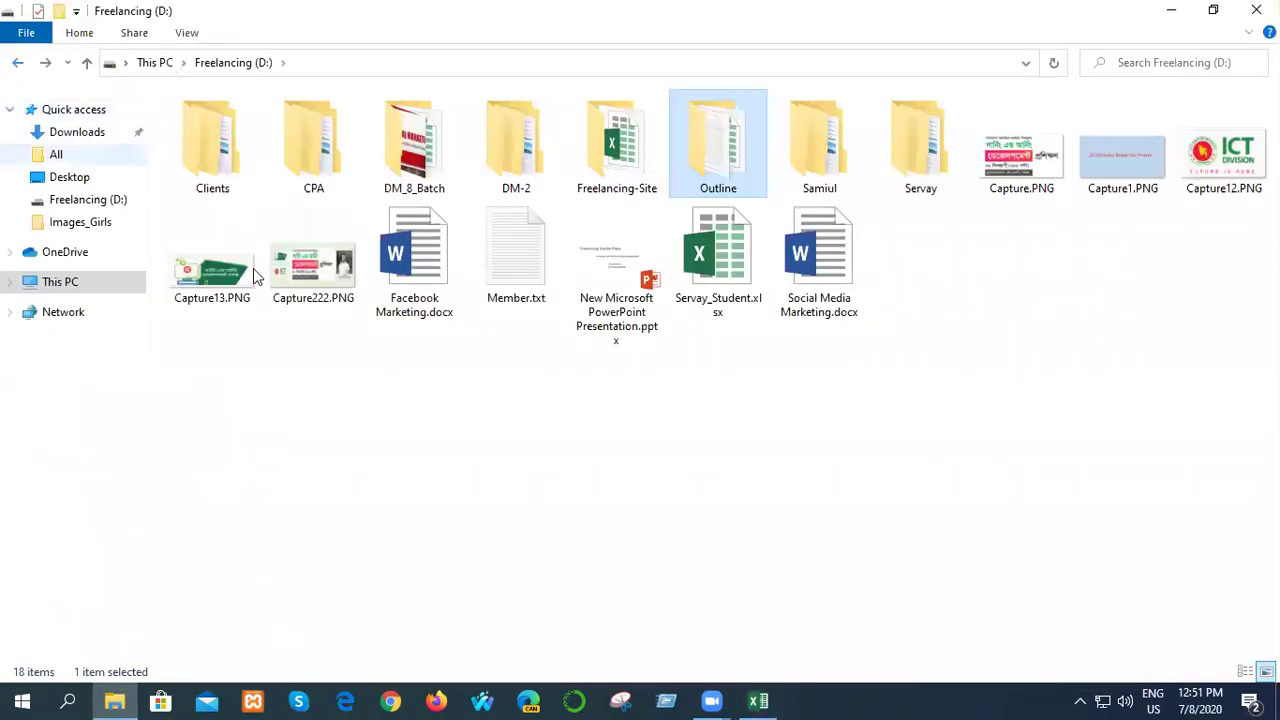
pyautogui.click(62, 282)
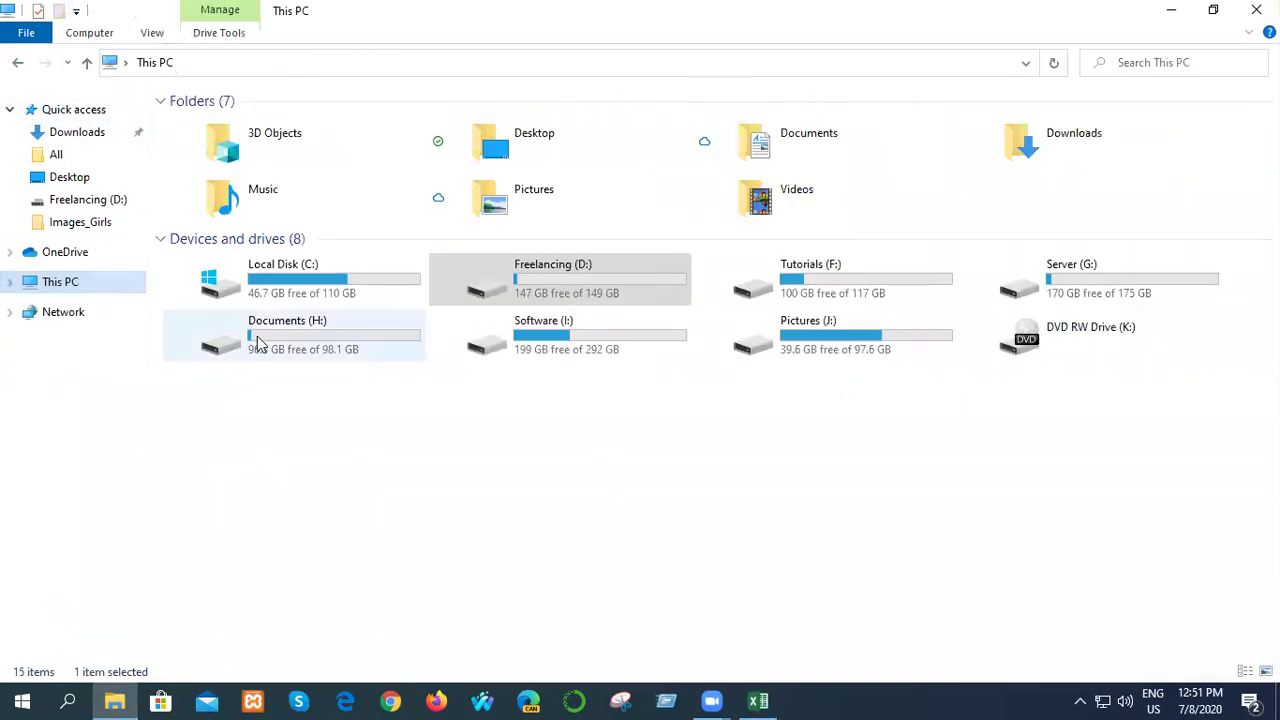
pyautogui.doubleClick(583, 335)
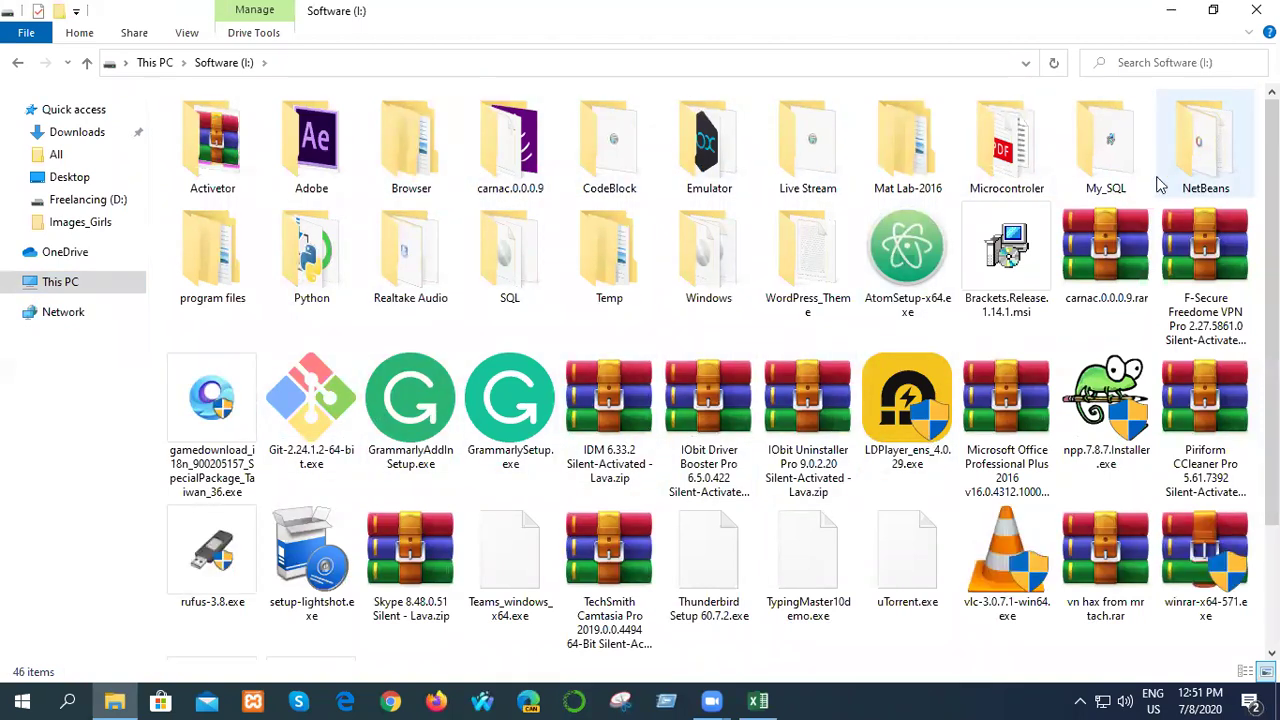
pyautogui.doubleClick(815, 275)
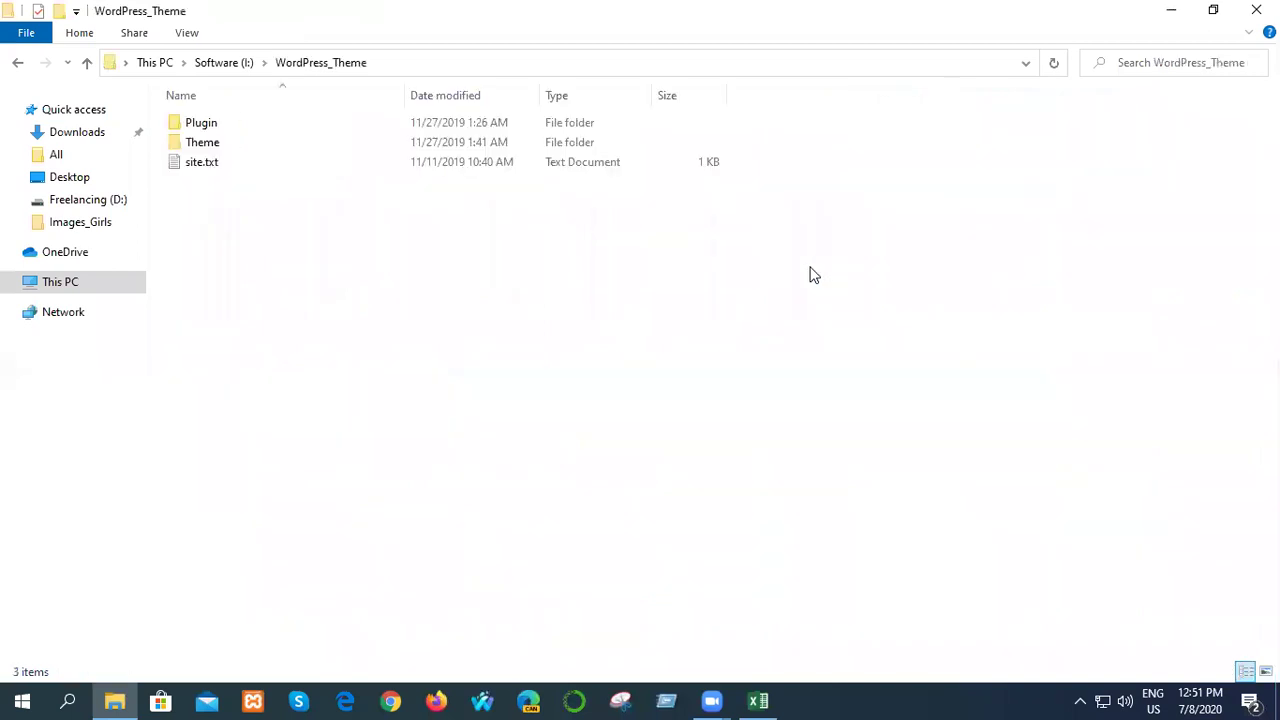
pyautogui.doubleClick(270, 150)
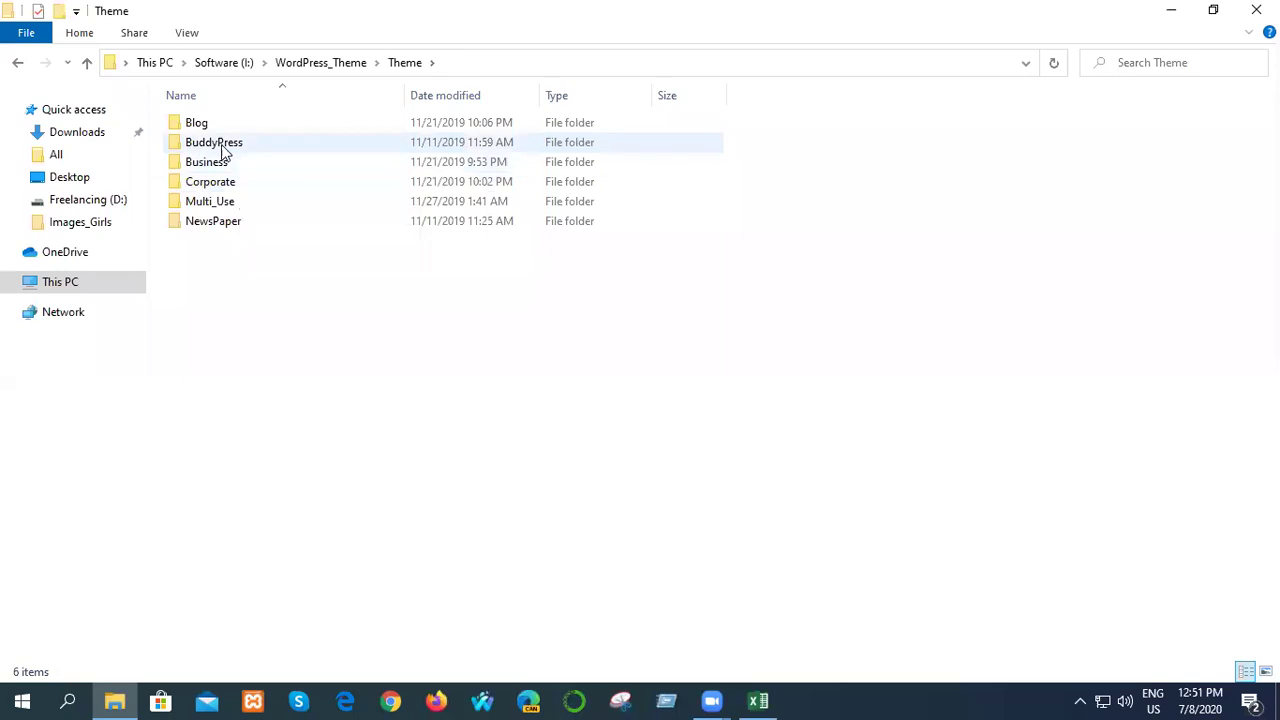
# - Check the Business and BuddyPress theme folders, and return to the Software (I:) drive to look over its contents
pyautogui.doubleClick(226, 164)
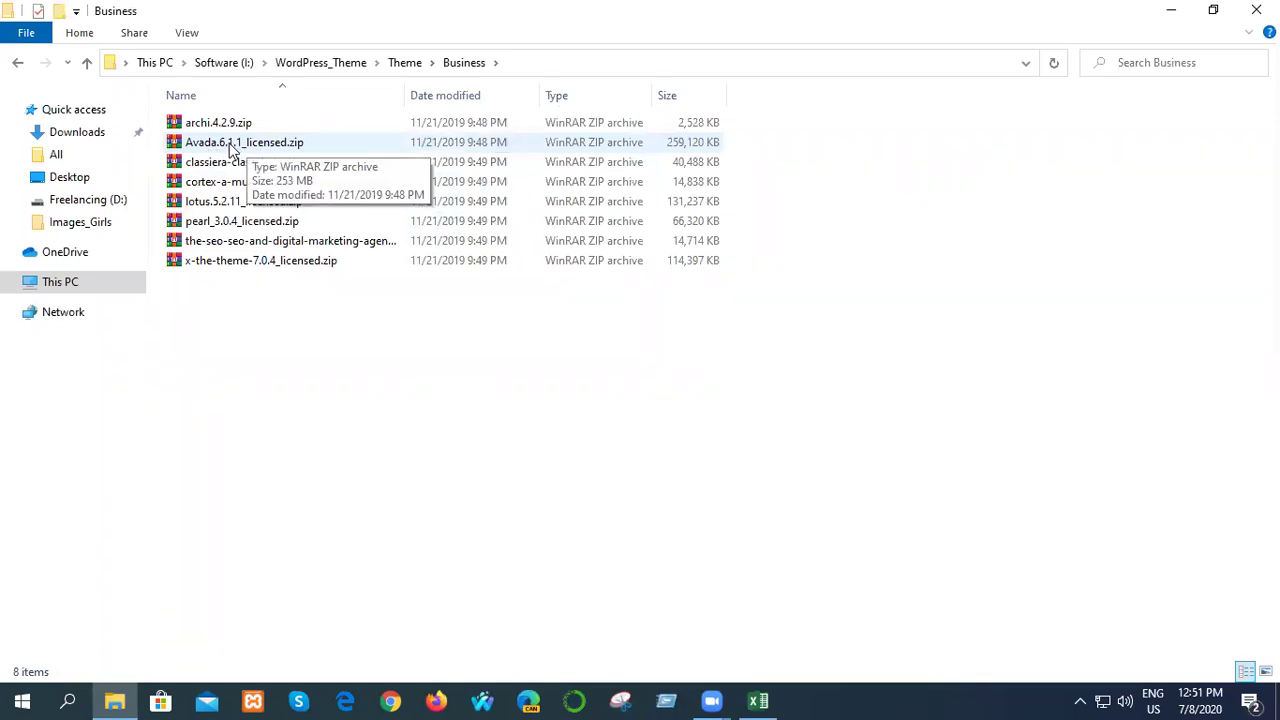
pyautogui.click(17, 64)
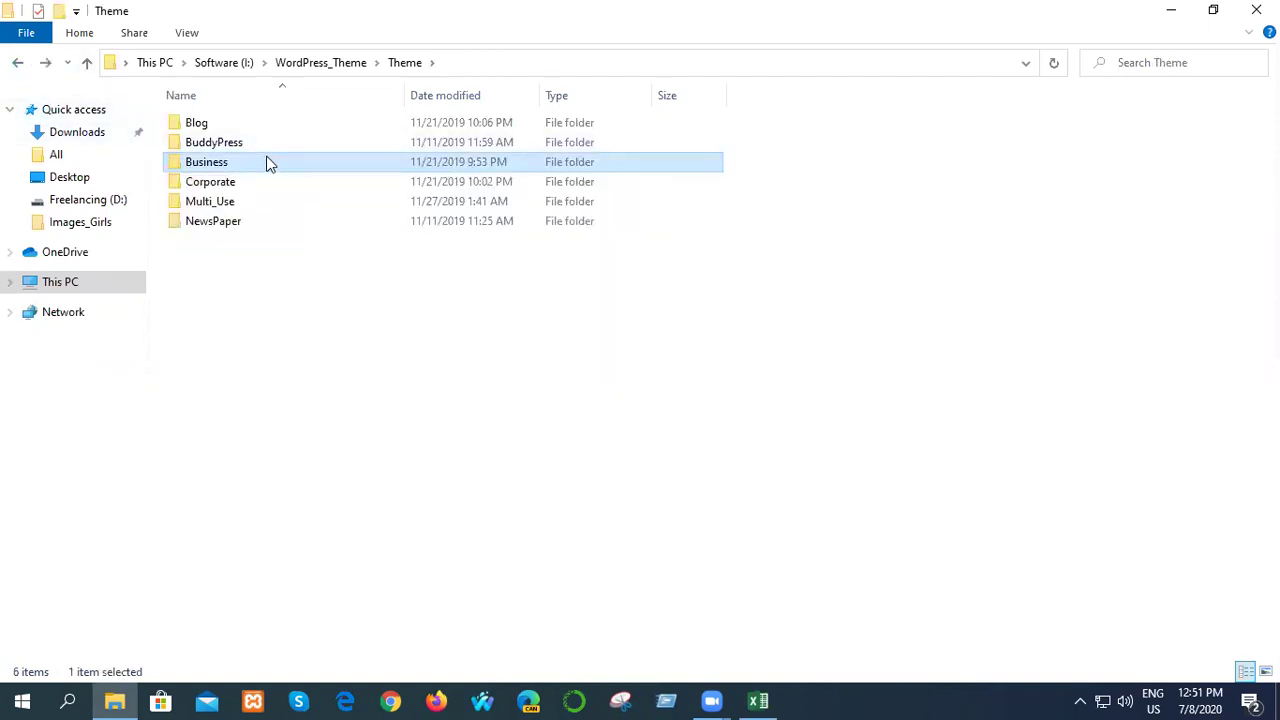
pyautogui.doubleClick(228, 146)
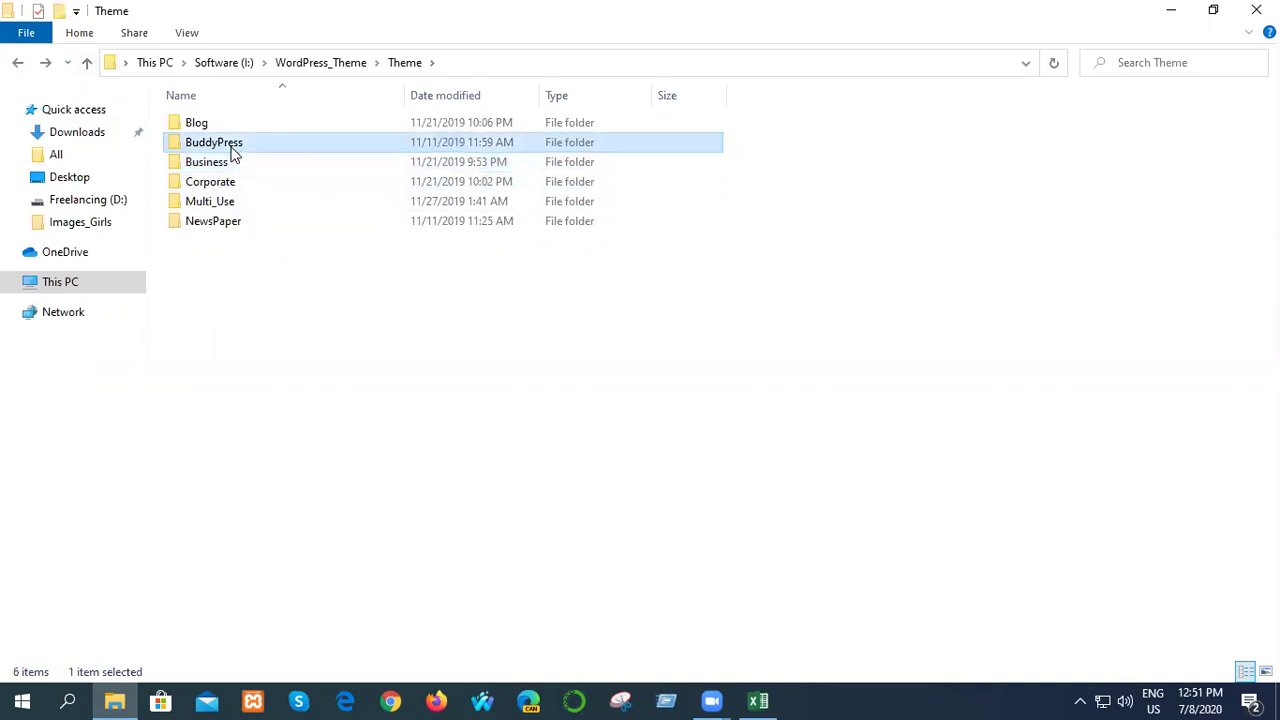
pyautogui.click(18, 64)
pyautogui.click(17, 64)
pyautogui.click(17, 64)
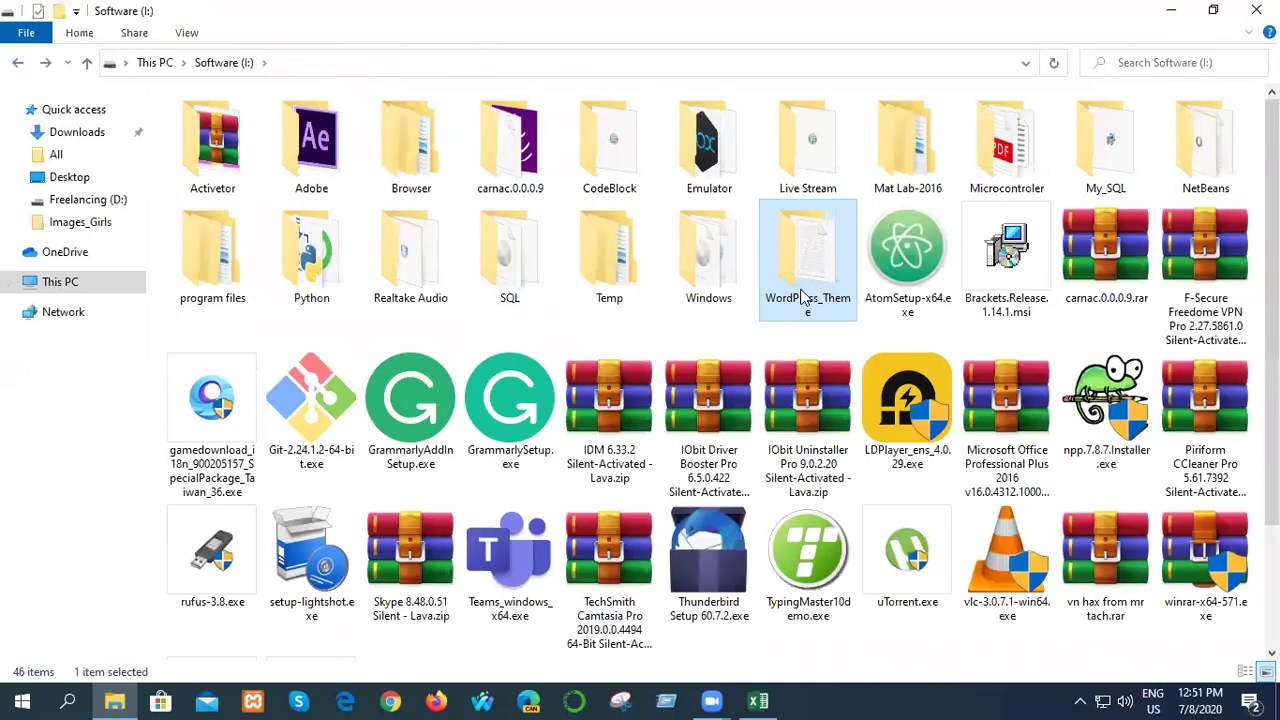
pyautogui.scroll(-2, 493, 366)
pyautogui.click(503, 560)
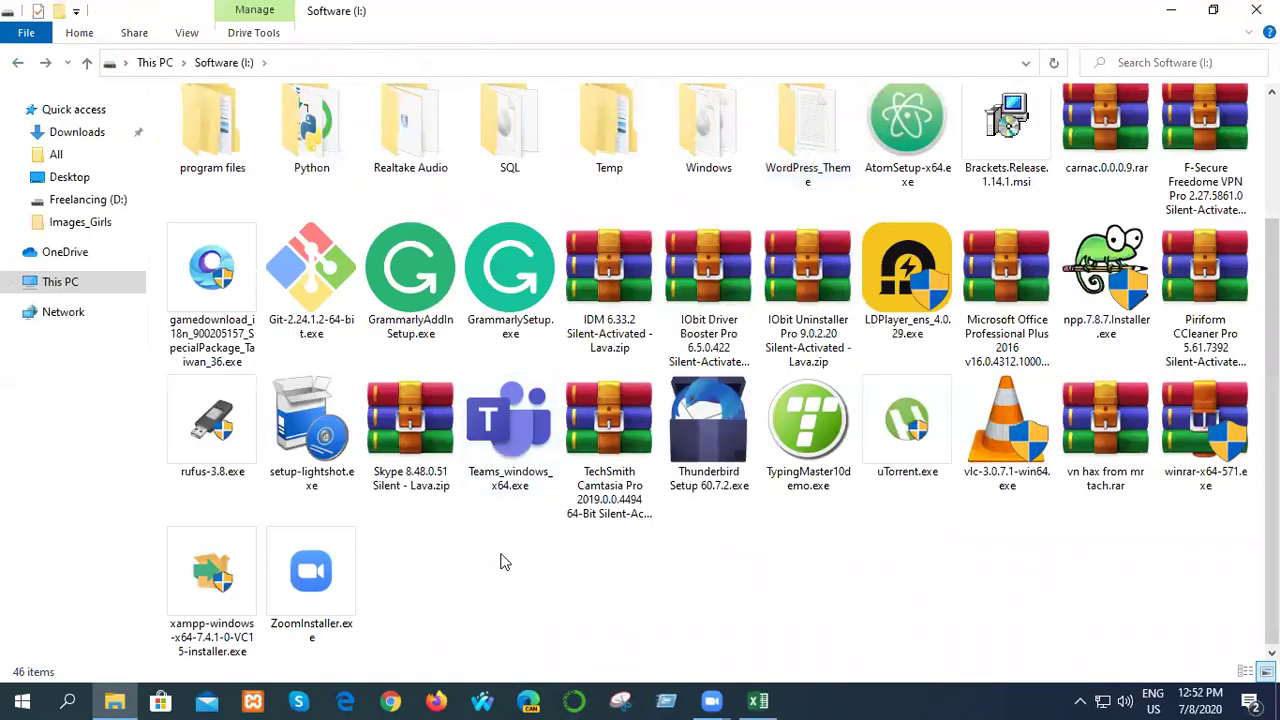
pyautogui.scroll(2, 703, 455)
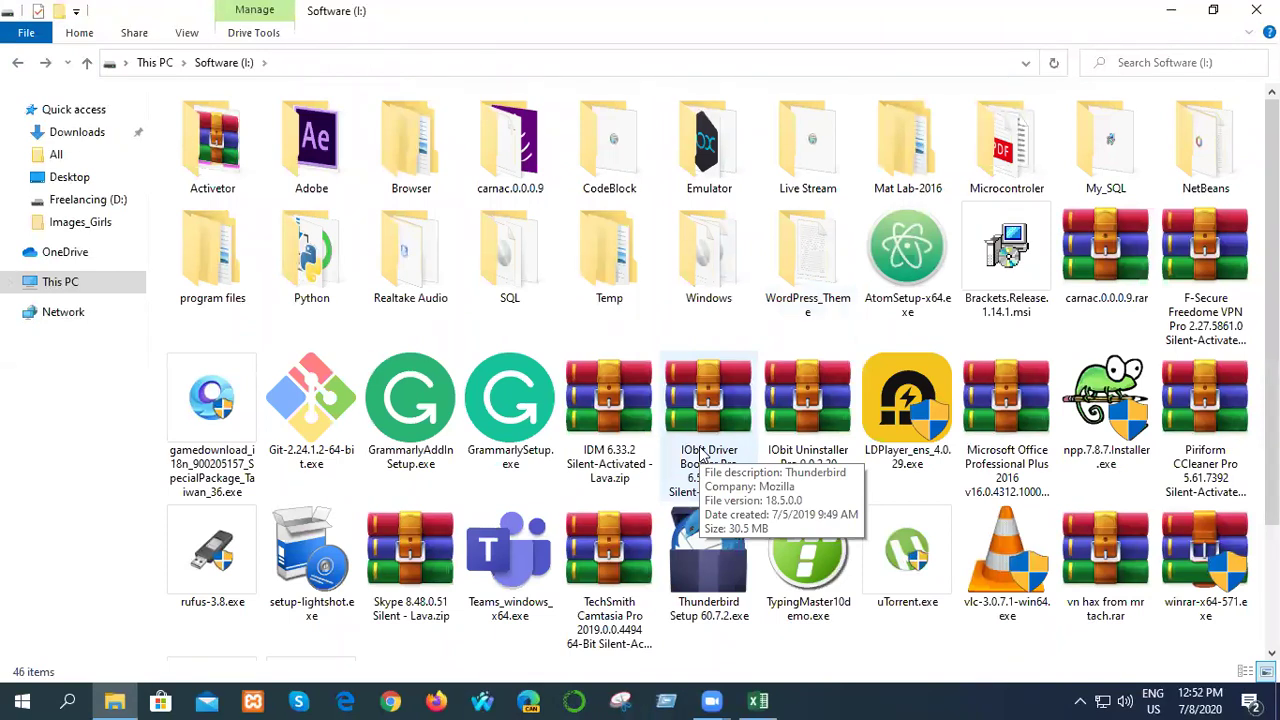
# - Browse the Plugin folder inside WordPress_Theme and check its E-Mail & Newsletters subfolder
pyautogui.doubleClick(791, 257)
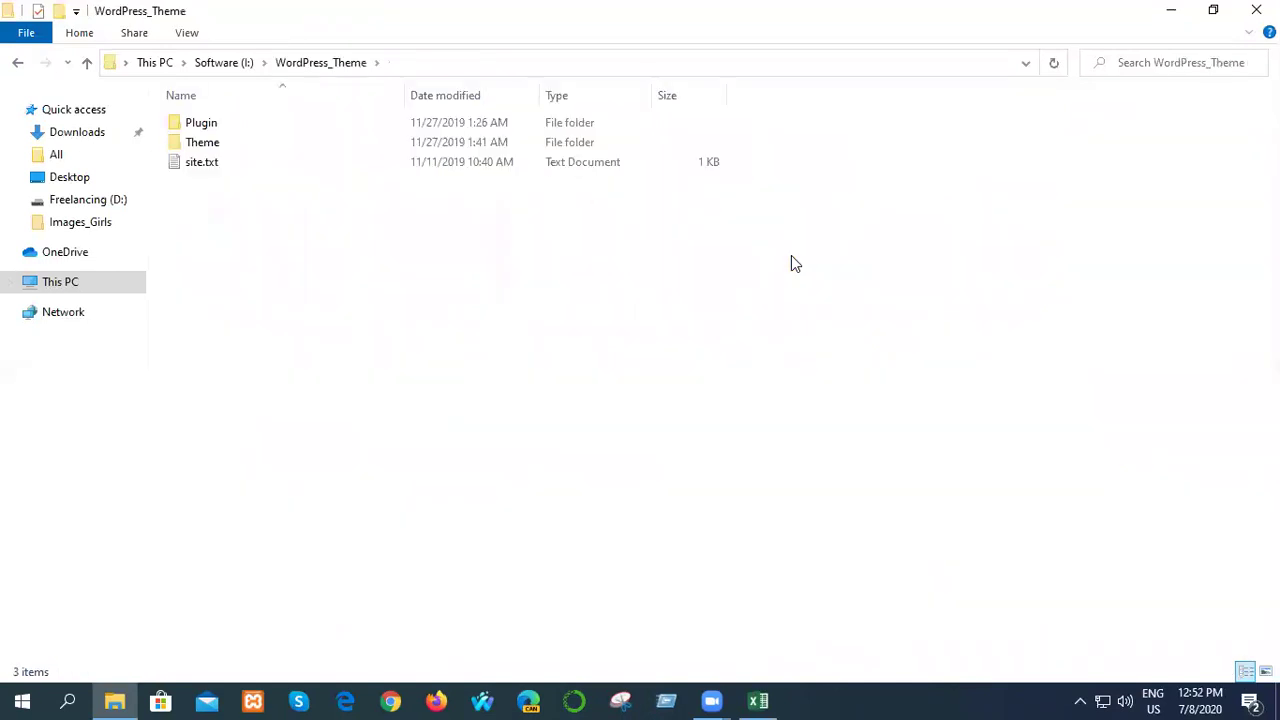
pyautogui.doubleClick(247, 129)
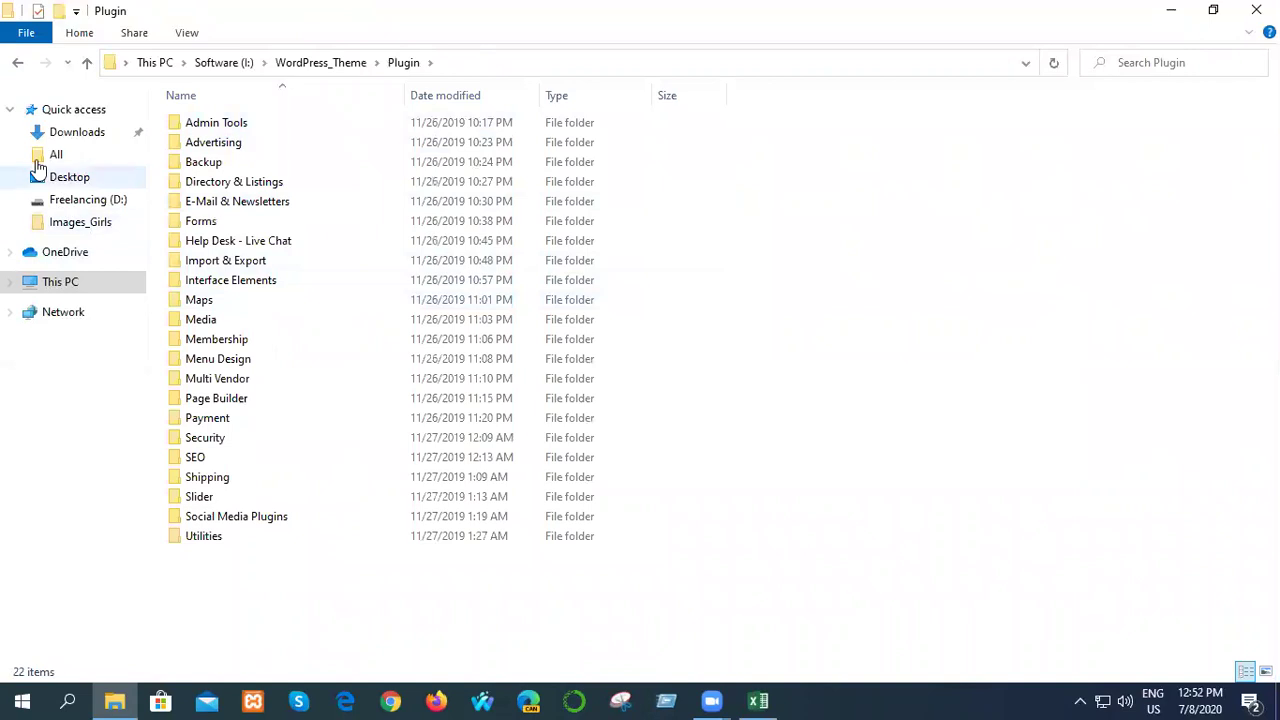
pyautogui.click(16, 66)
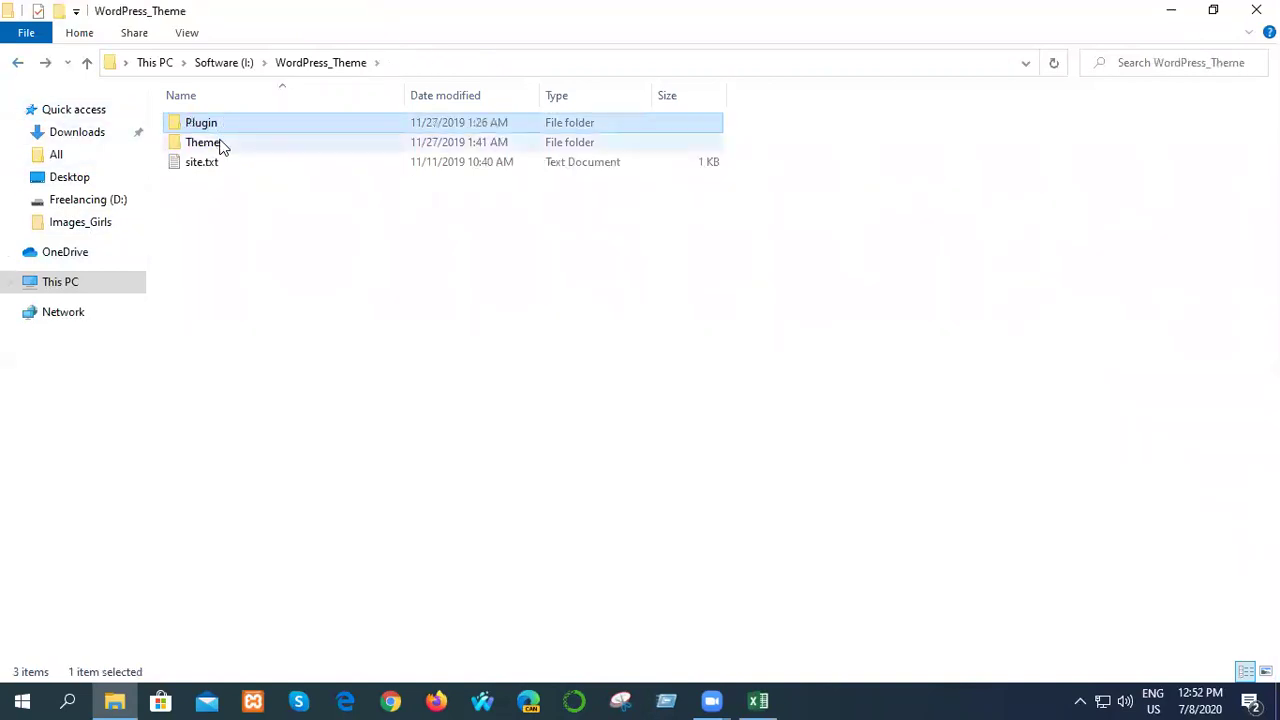
pyautogui.doubleClick(220, 126)
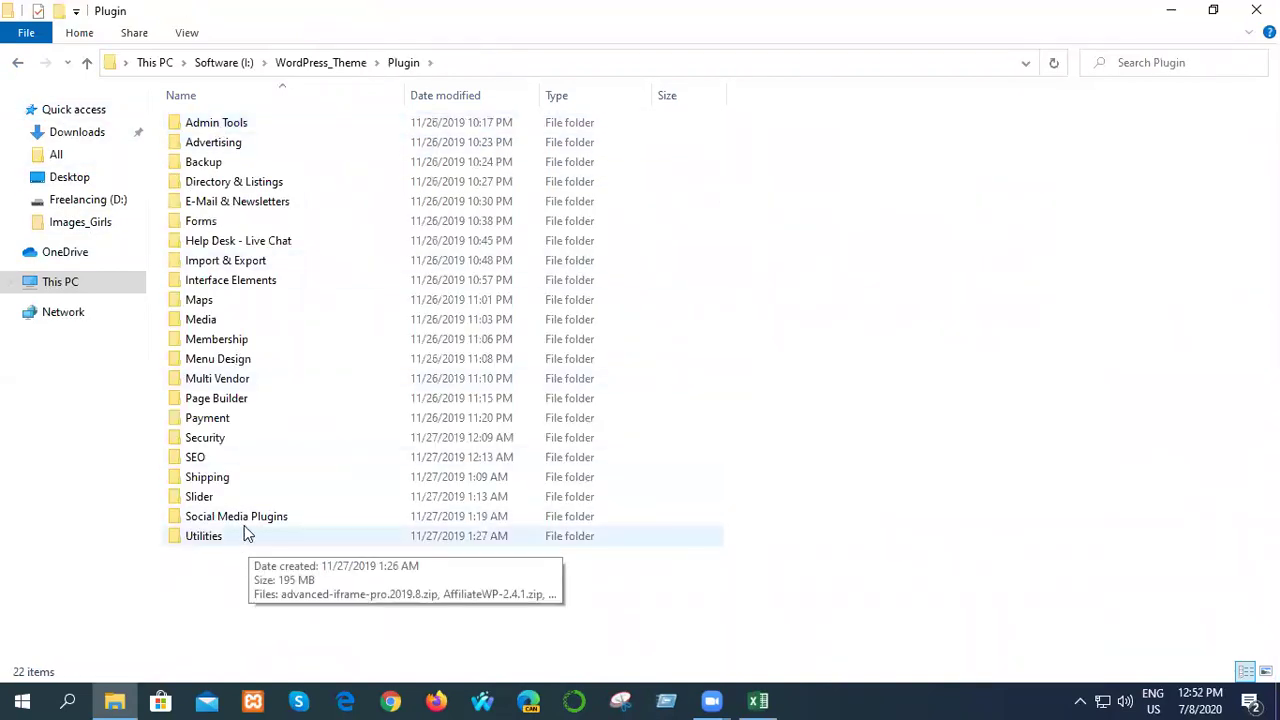
pyautogui.doubleClick(255, 204)
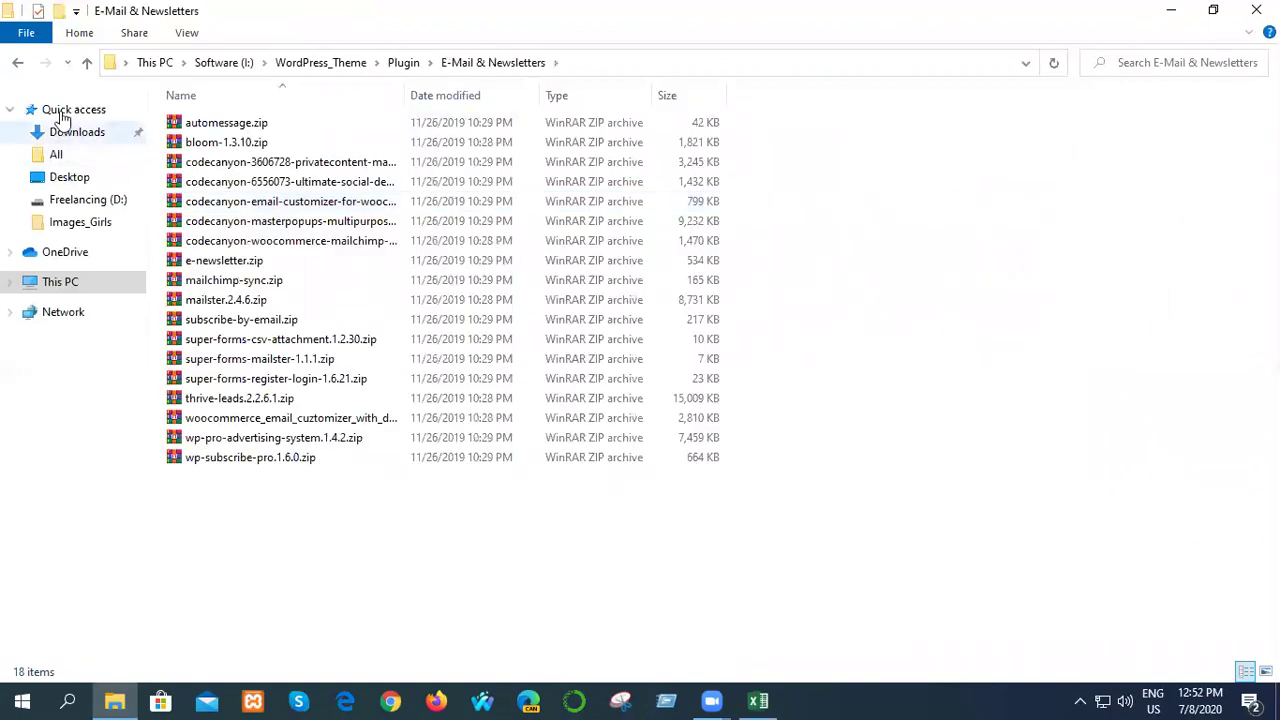
pyautogui.click(18, 64)
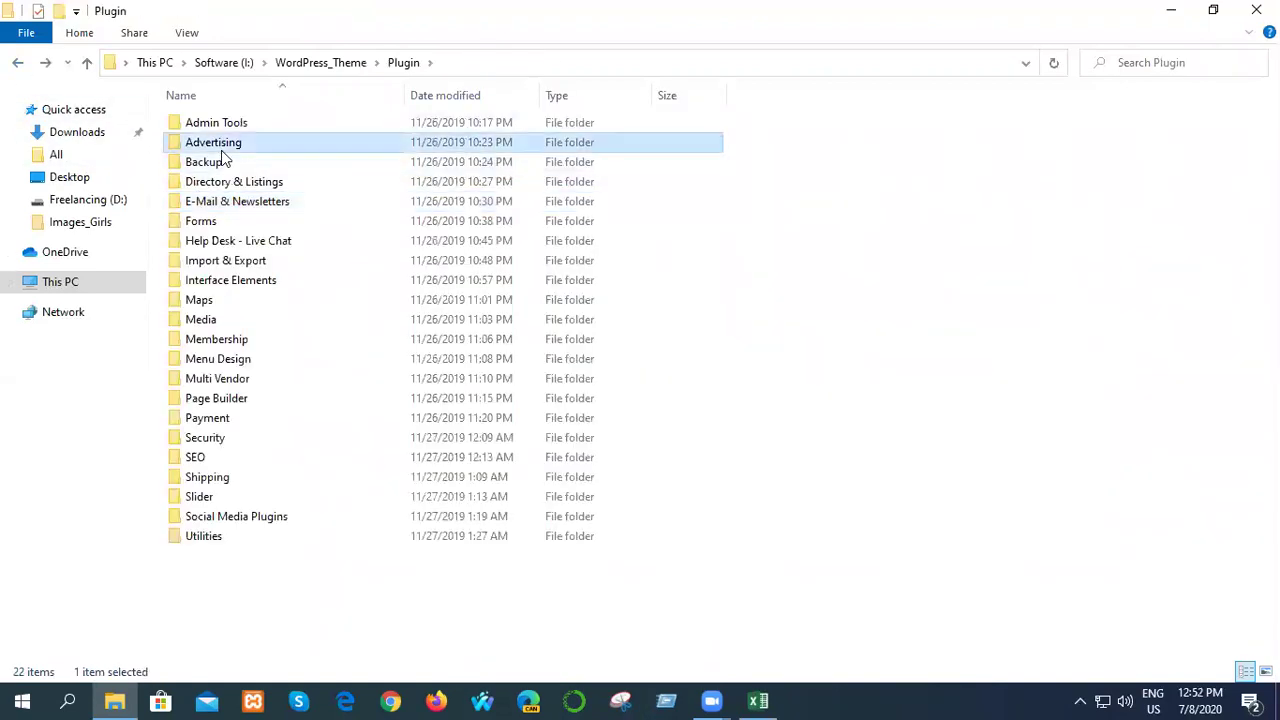
# - Check the Advertising and Media plugin folders and return to the Software (I:) drive
pyautogui.doubleClick(222, 146)
pyautogui.click(16, 64)
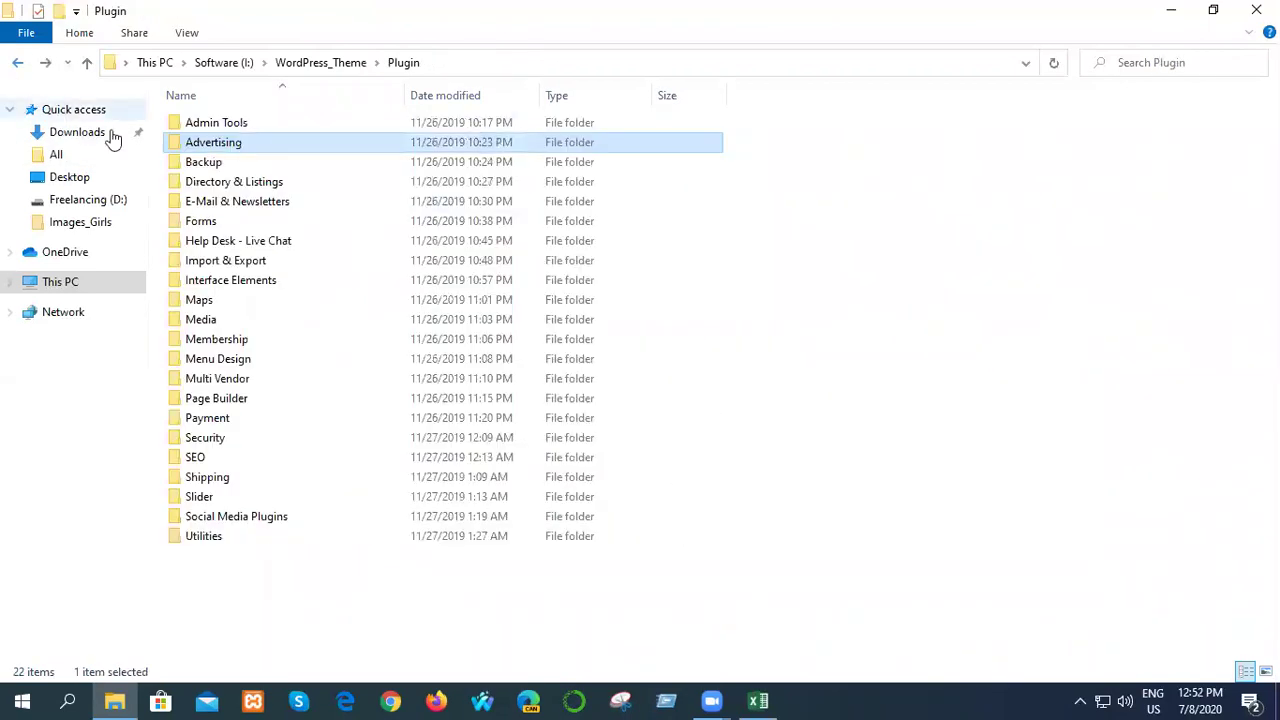
pyautogui.click(225, 122)
pyautogui.doubleClick(205, 320)
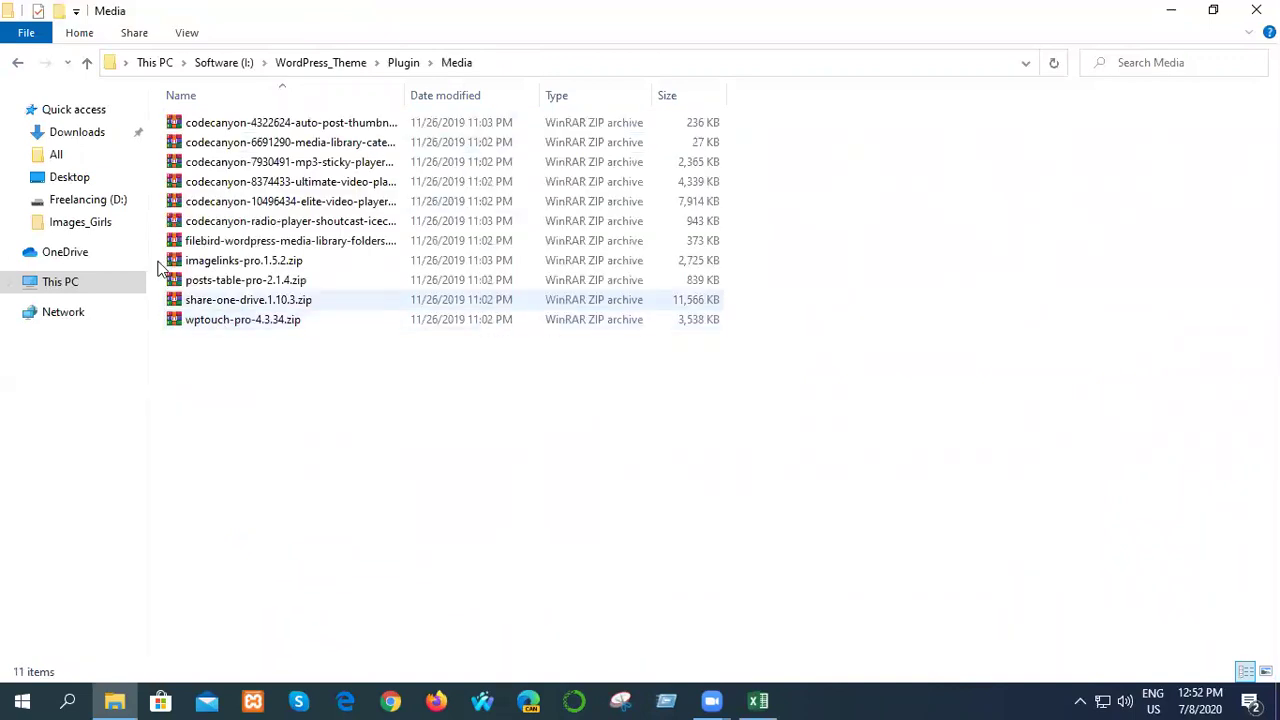
pyautogui.click(17, 64)
pyautogui.click(17, 64)
pyautogui.click(17, 64)
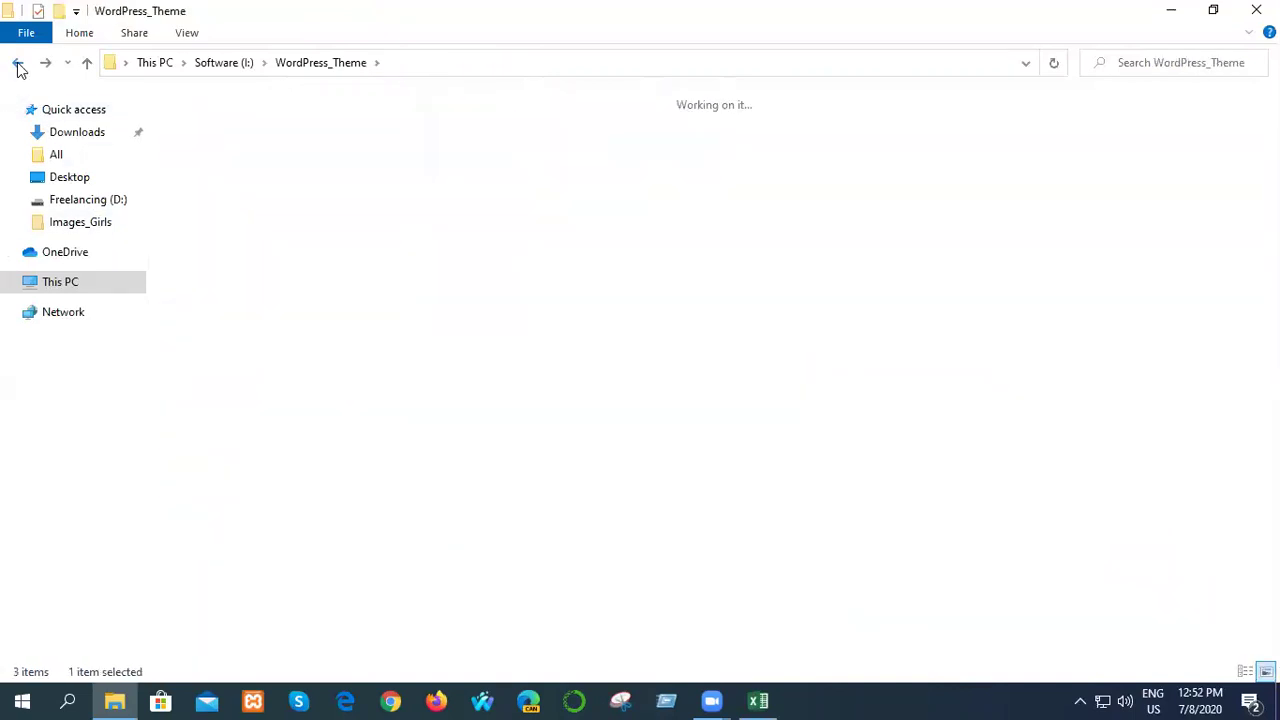
pyautogui.doubleClick(810, 250)
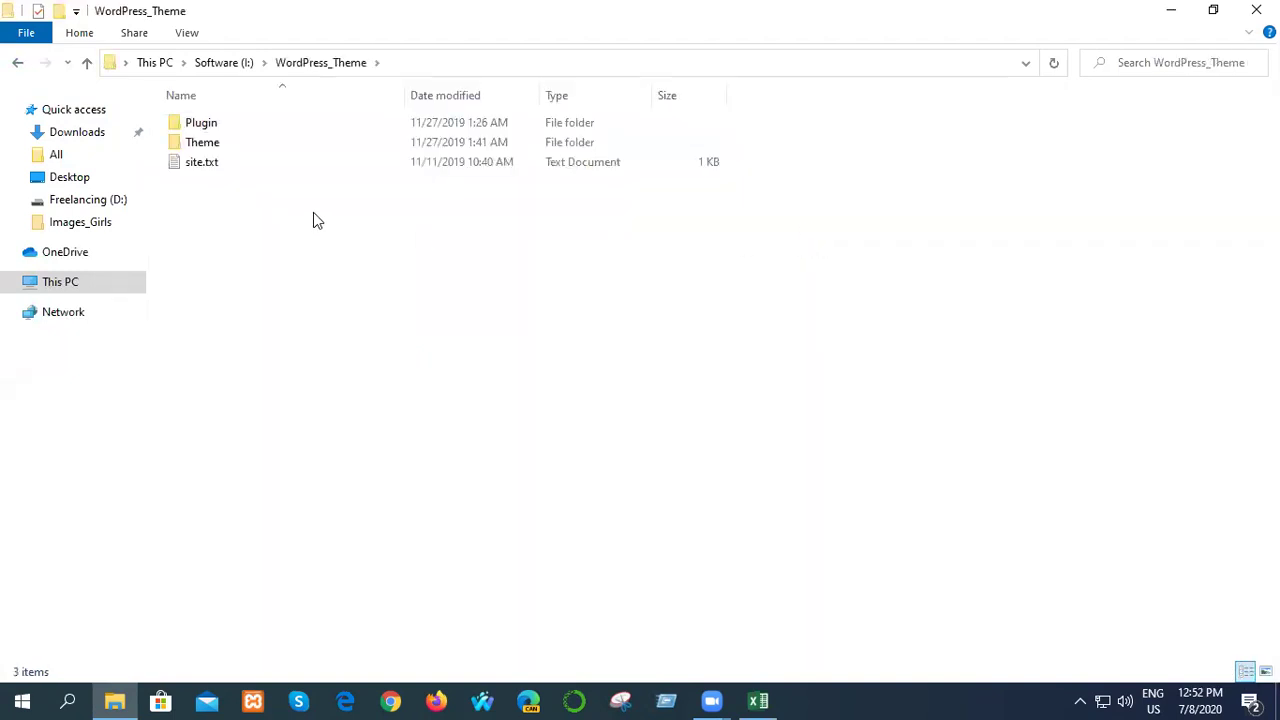
pyautogui.doubleClick(246, 166)
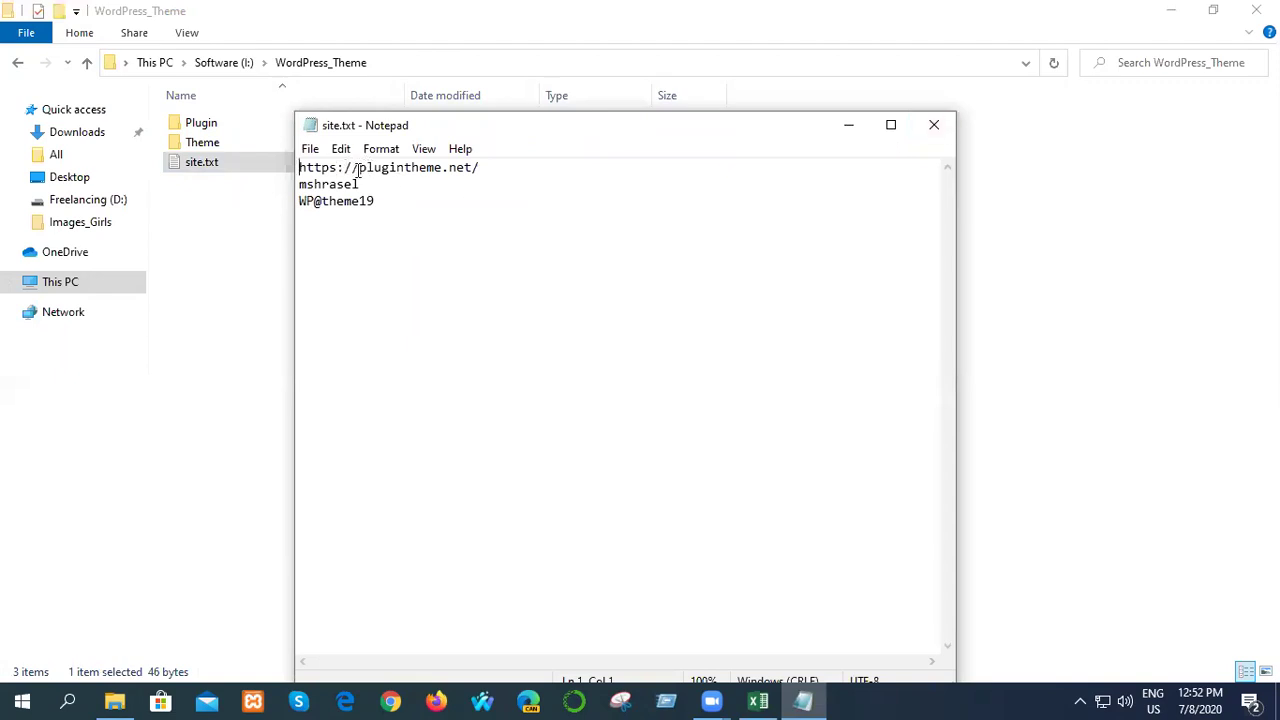
pyautogui.moveTo(482, 168); pyautogui.dragTo(313, 170)
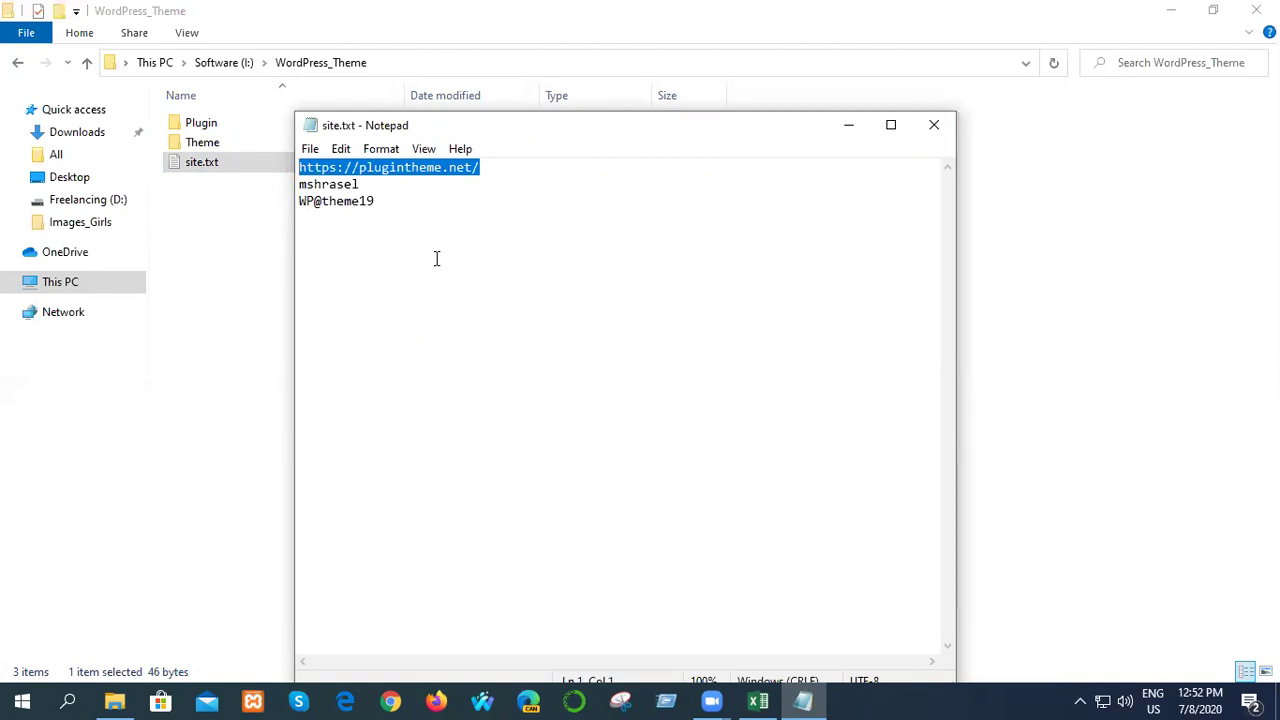
pyautogui.click(933, 125)
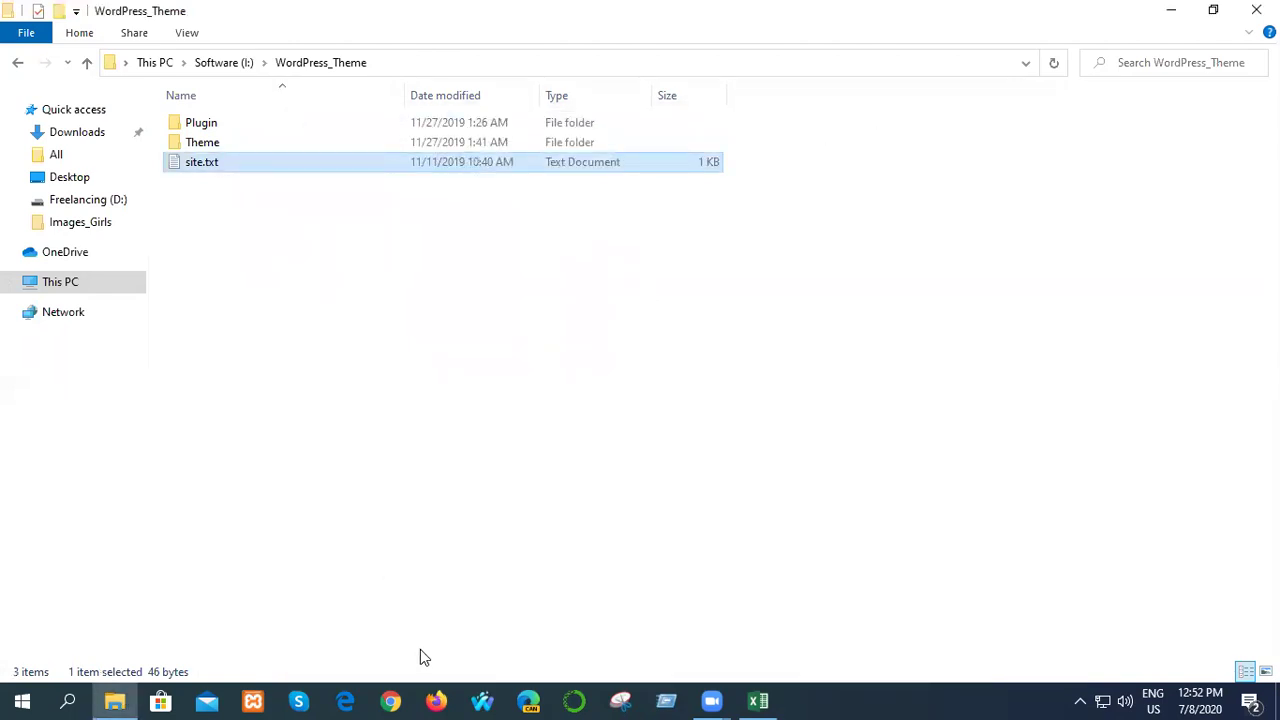
pyautogui.click(394, 698)
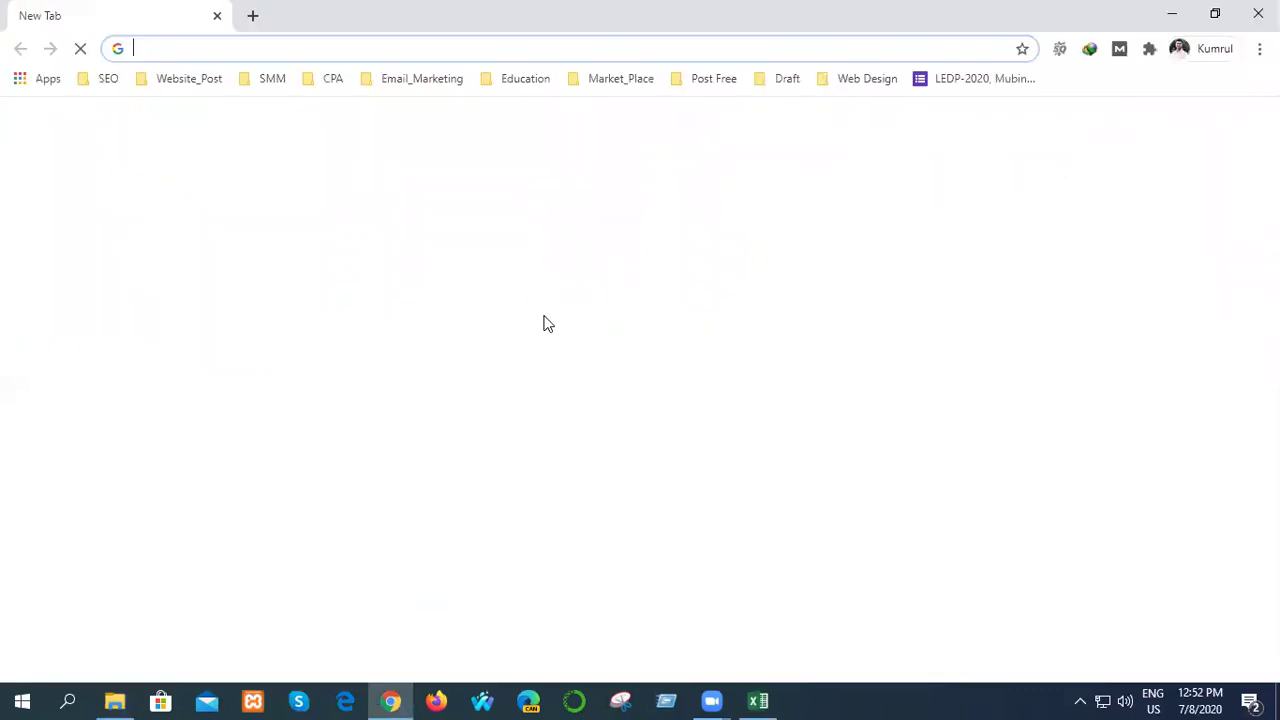
pyautogui.write('https://plugintheme.net/')
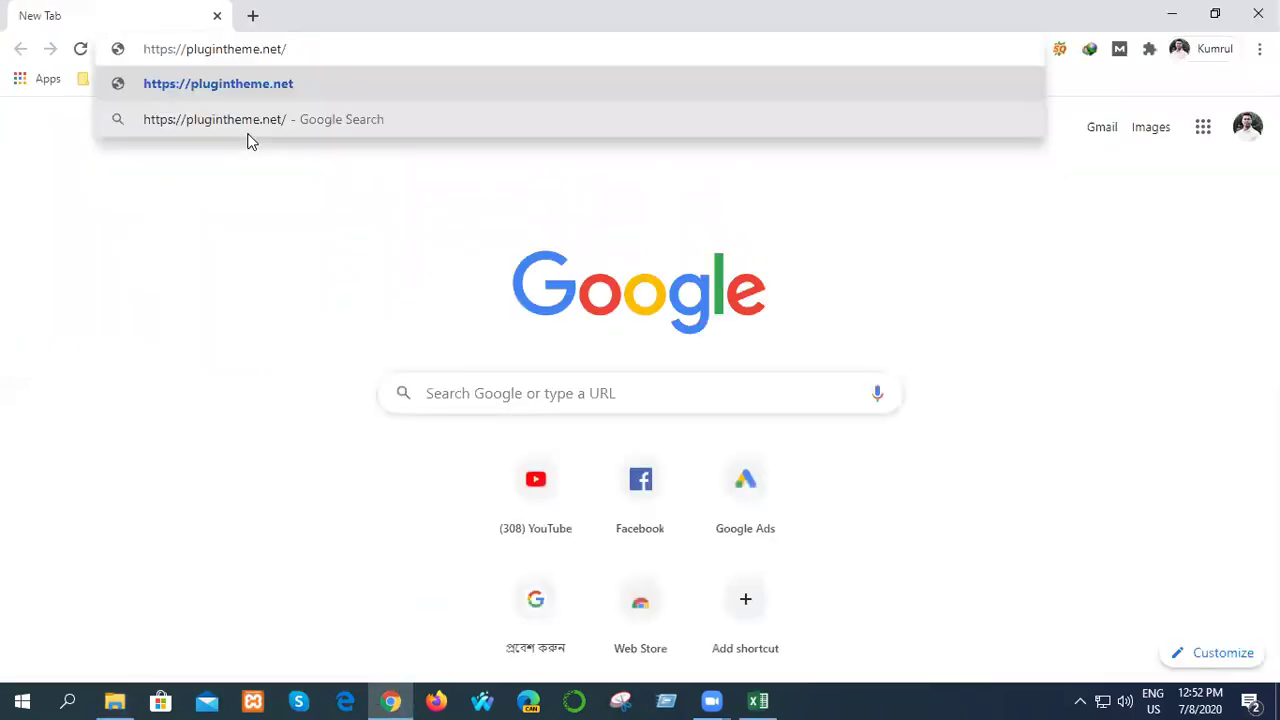
pyautogui.press('Return')
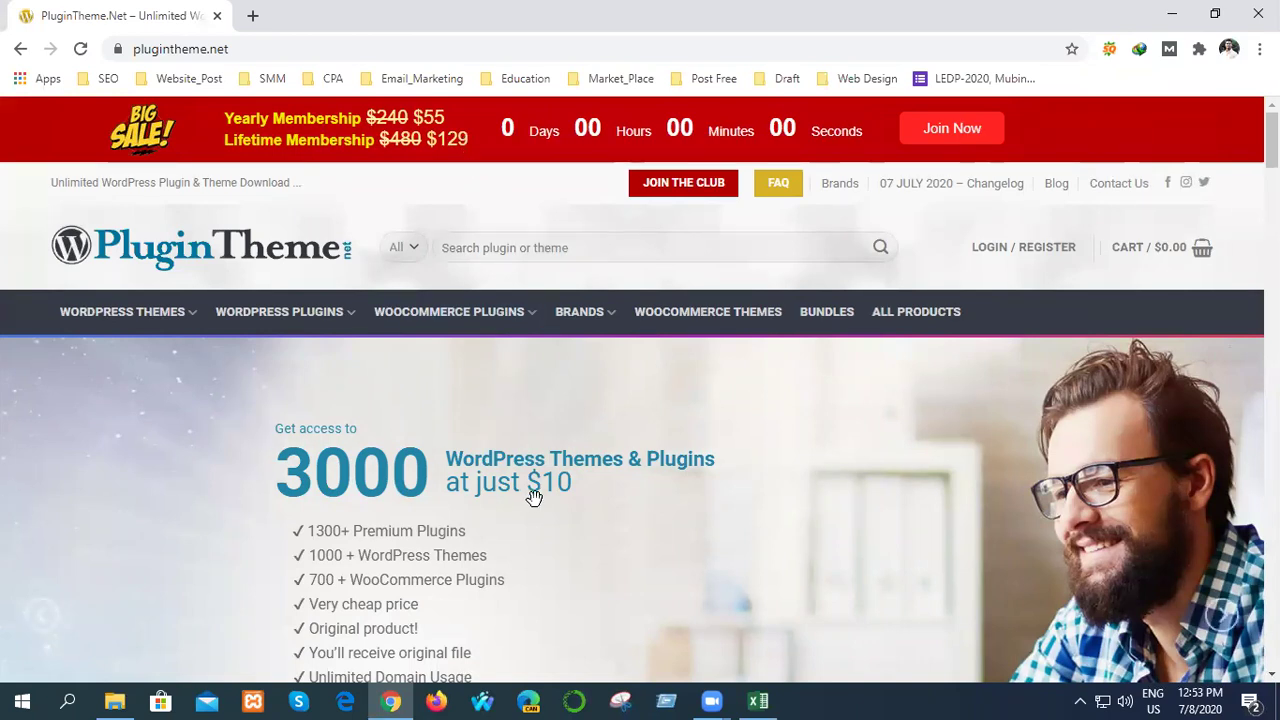
# - Look through the PluginTheme.Net home page, examining its popular themes and plugins, their prices and the membership information
pyautogui.scroll(-15, 534, 500)
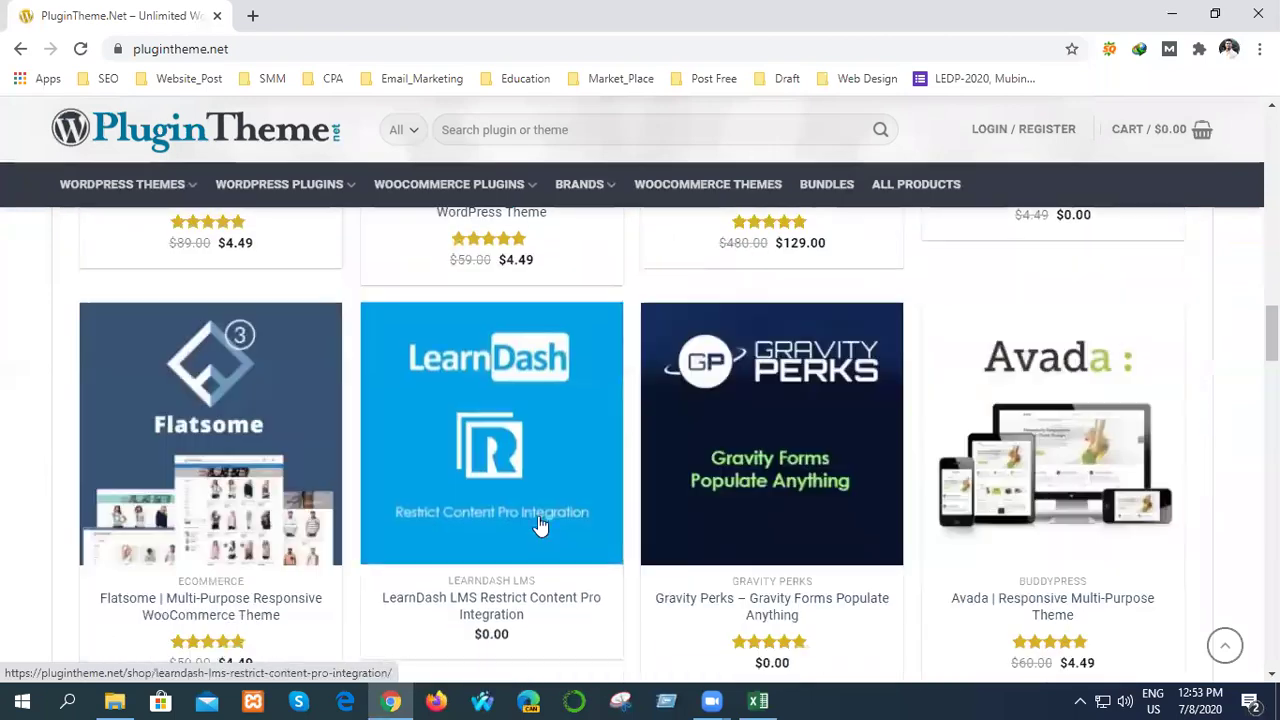
pyautogui.scroll(15, 538, 528)
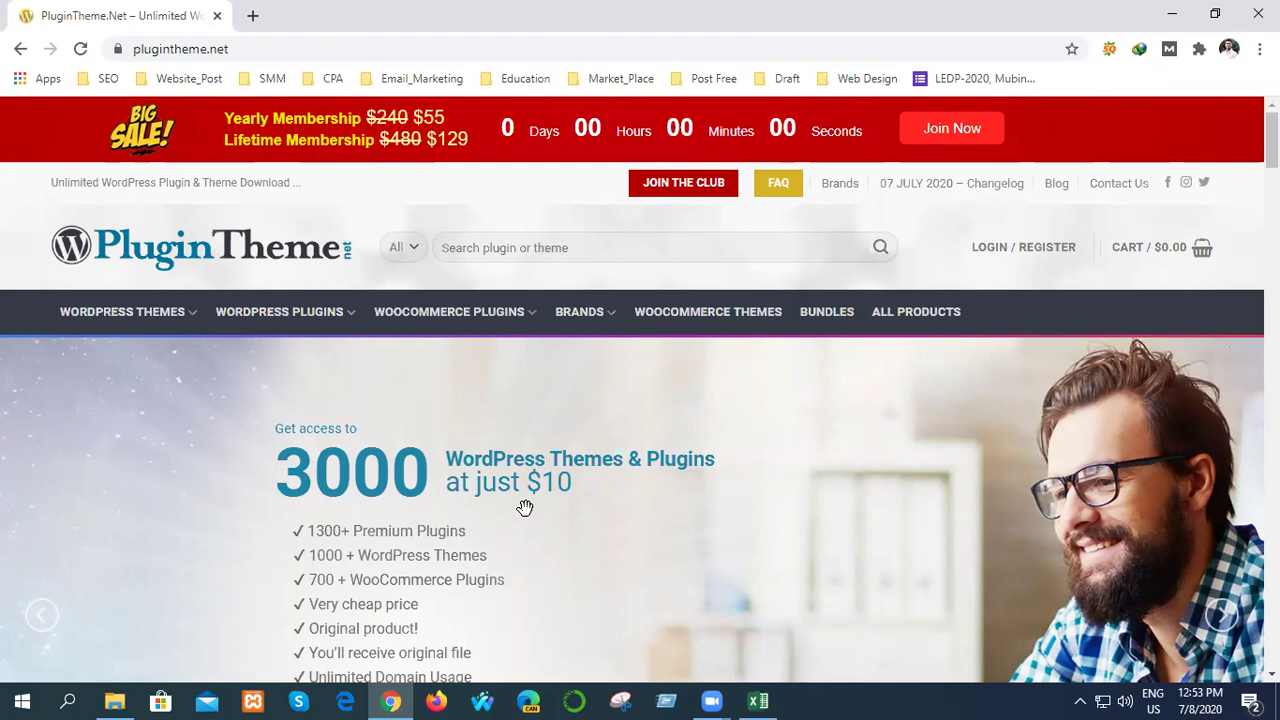
pyautogui.scroll(-7, 525, 508)
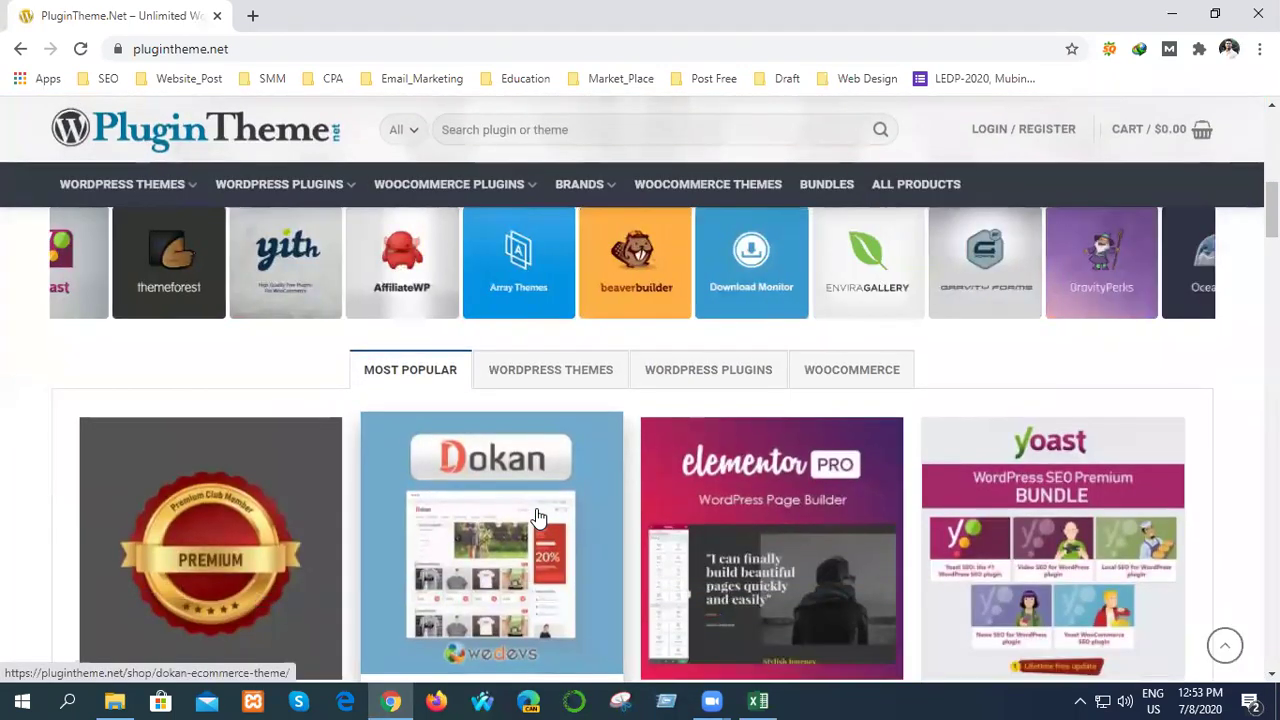
pyautogui.scroll(-10, 537, 517)
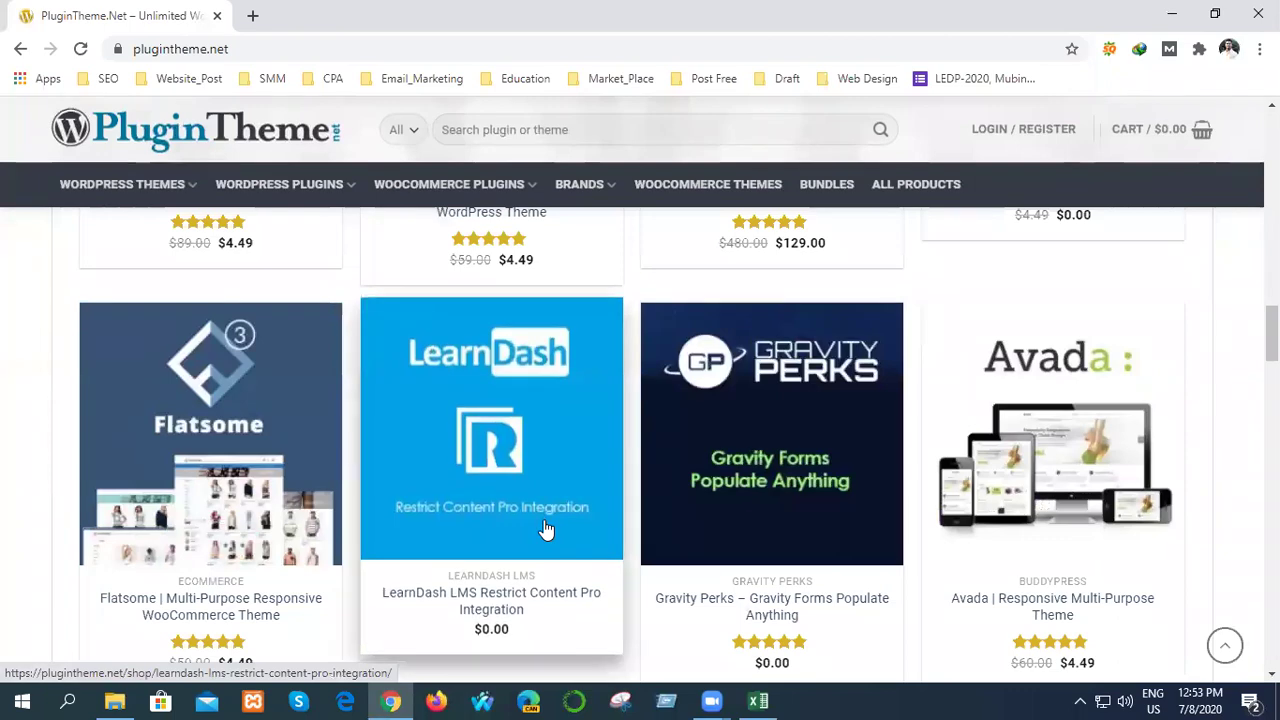
pyautogui.scroll(-10, 546, 529)
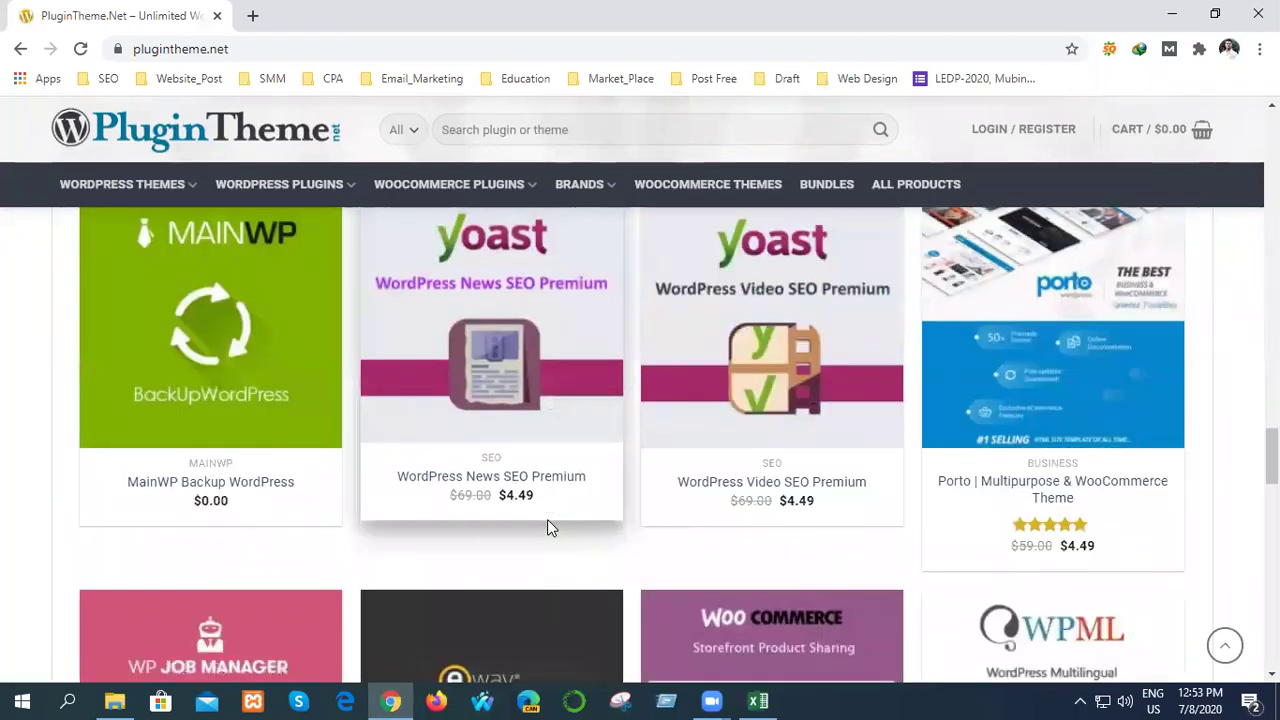
pyautogui.scroll(-12, 550, 525)
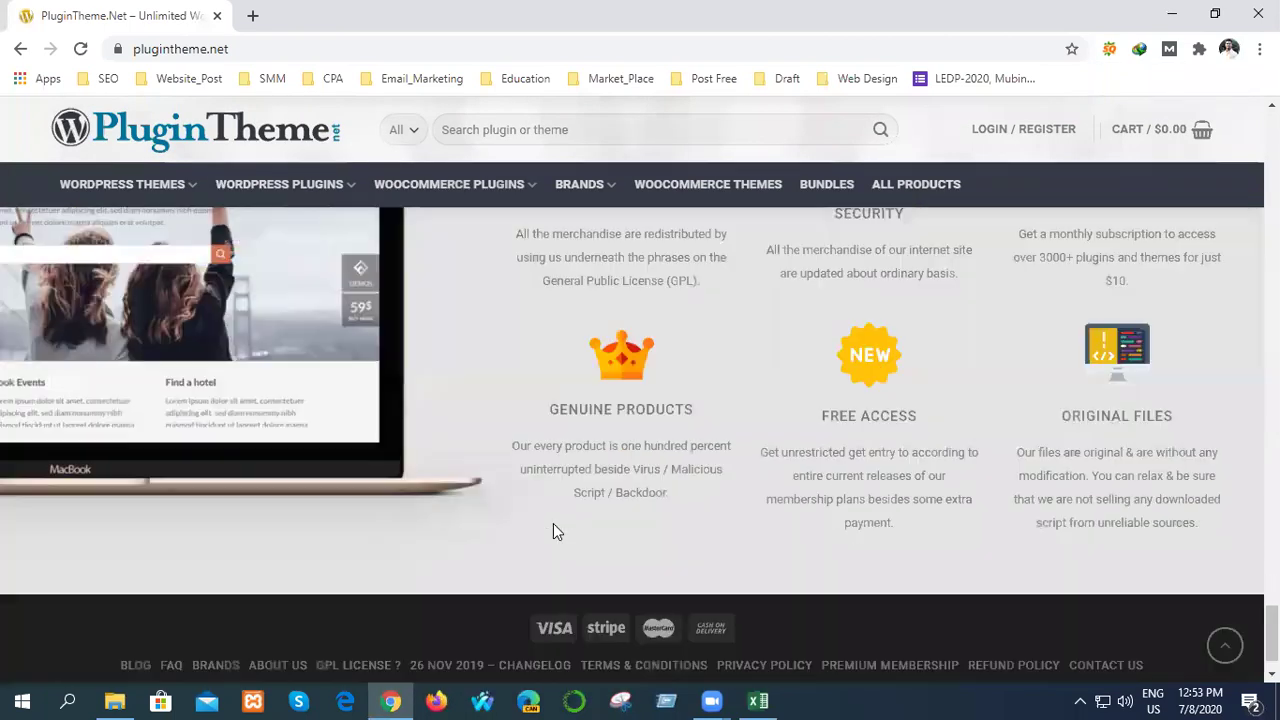
pyautogui.scroll(10, 553, 527)
pyautogui.scroll(15, 556, 525)
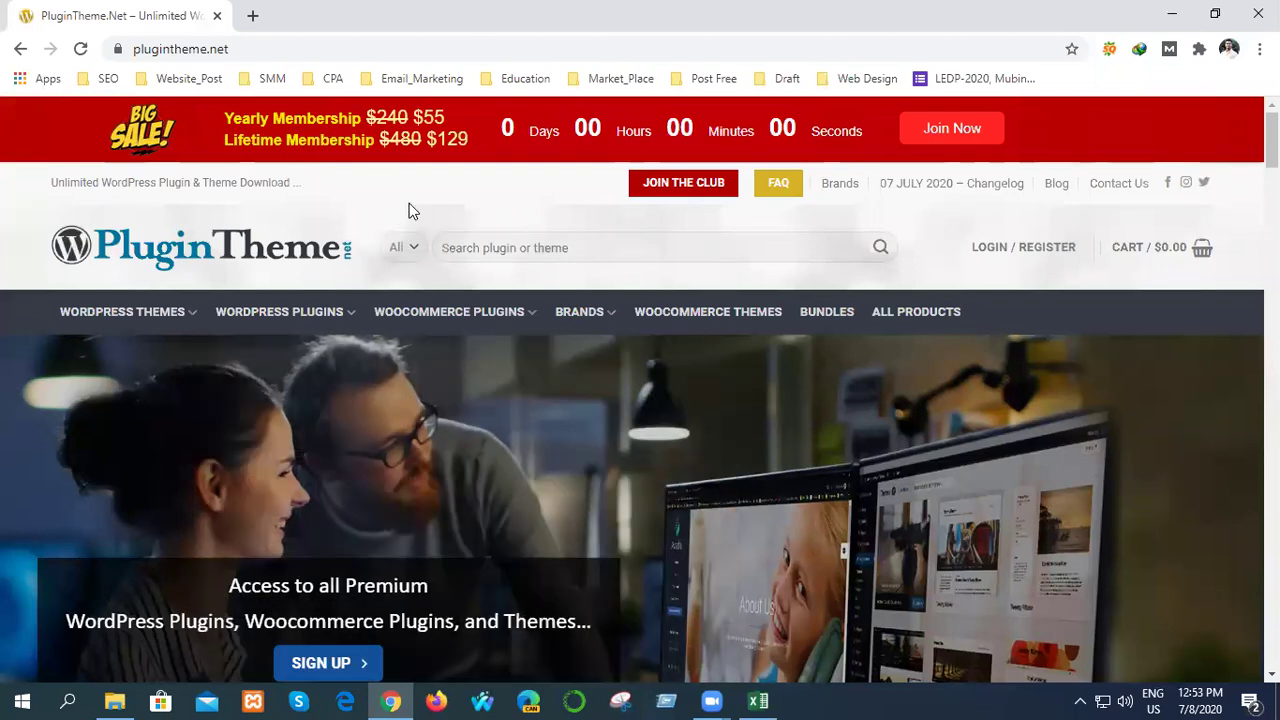
# - Open usdbuysell.com in a new browser tab and show its full web address
pyautogui.click(252, 16)
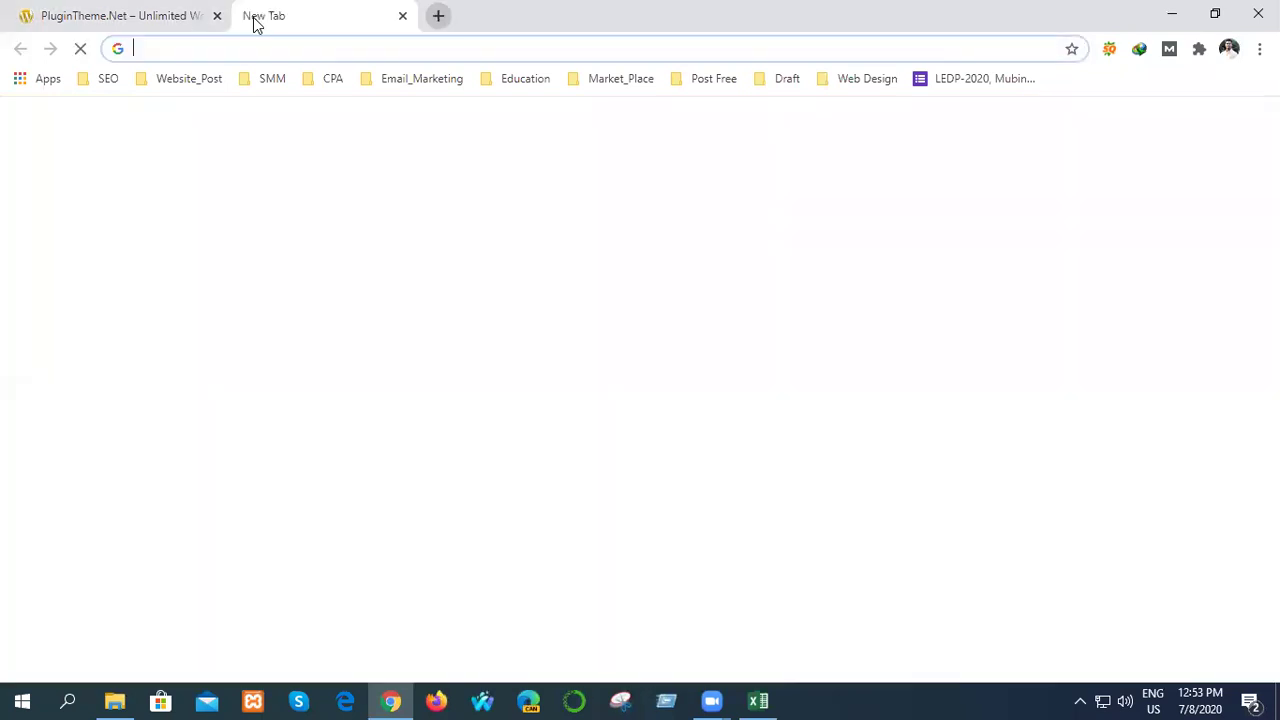
pyautogui.write('usd')
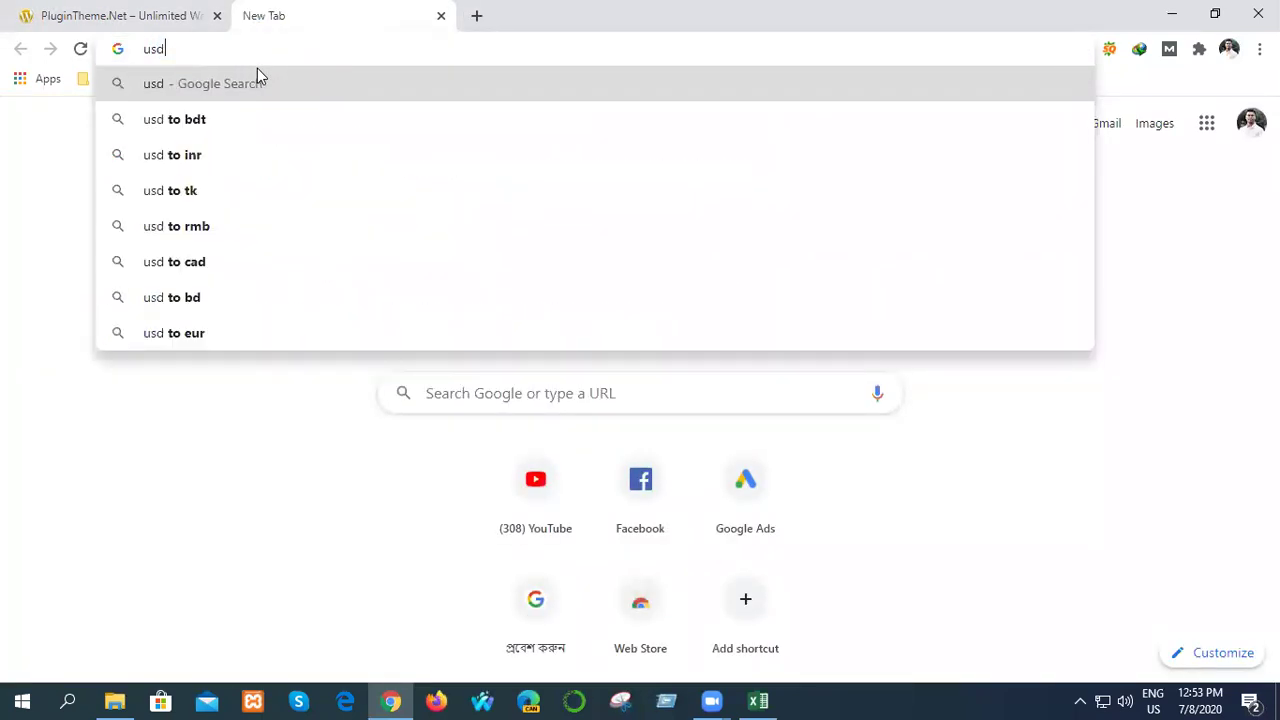
pyautogui.write('by')
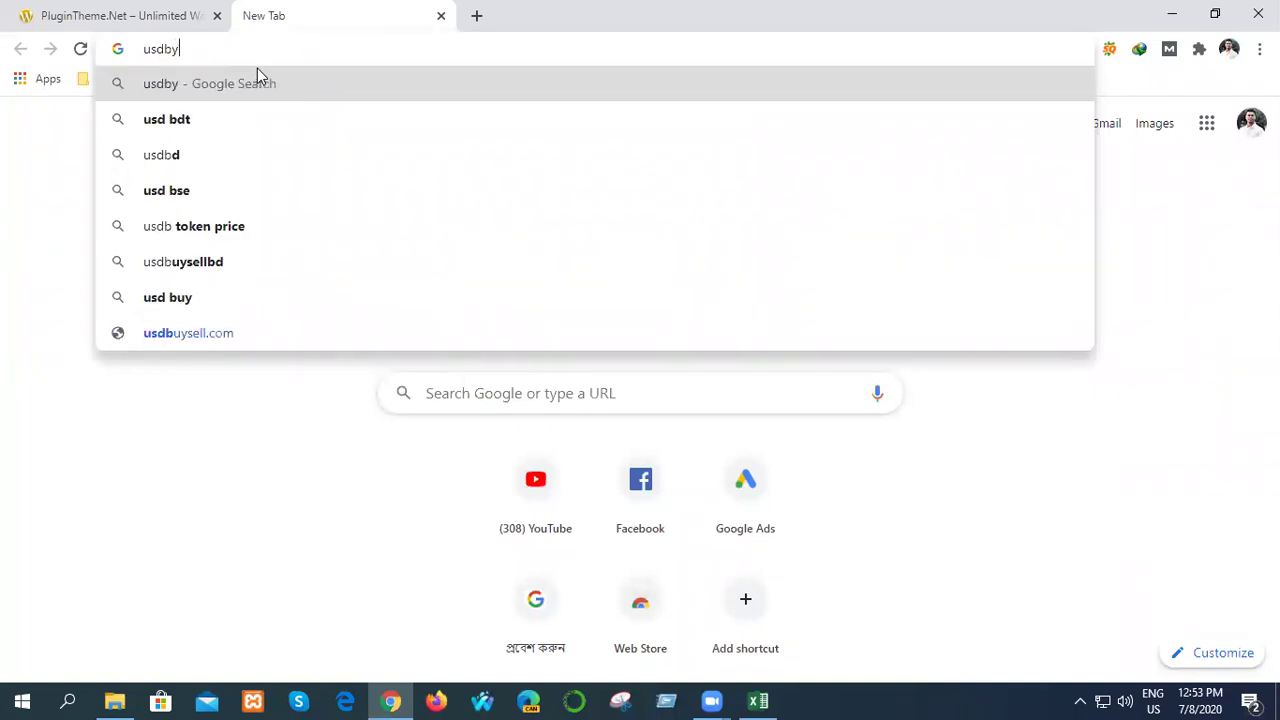
pyautogui.write('sel')
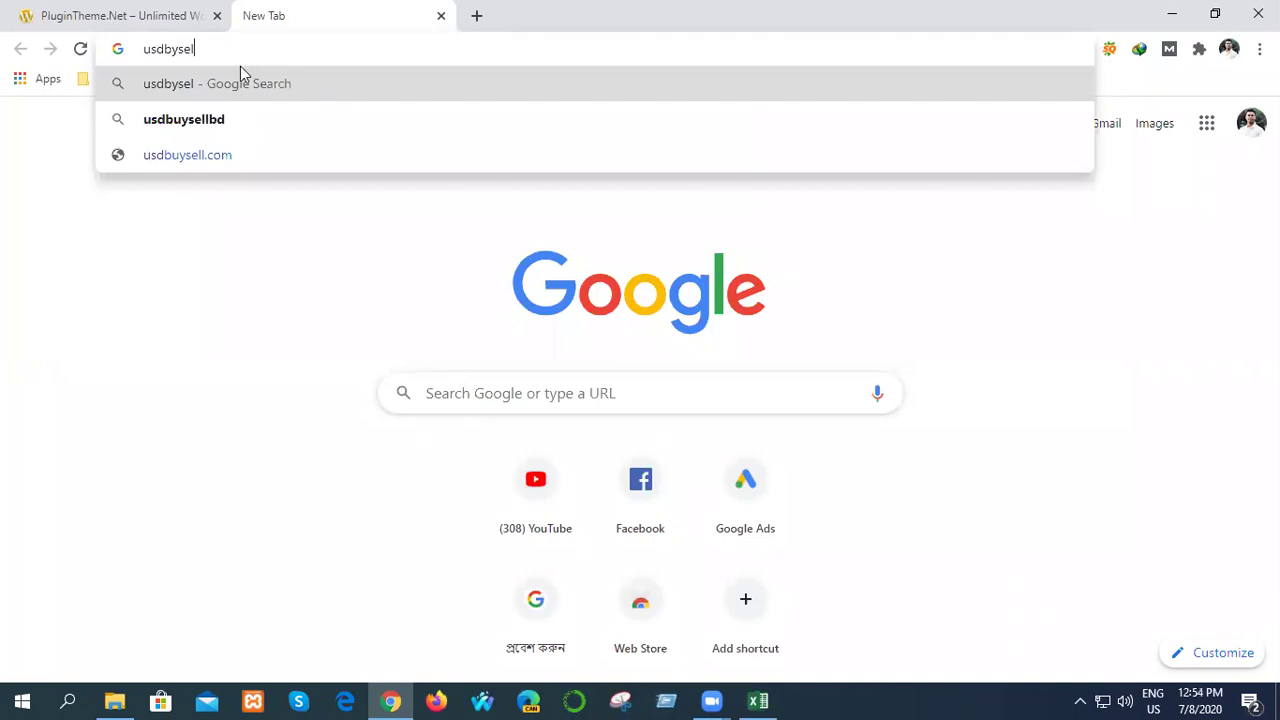
pyautogui.click(232, 160)
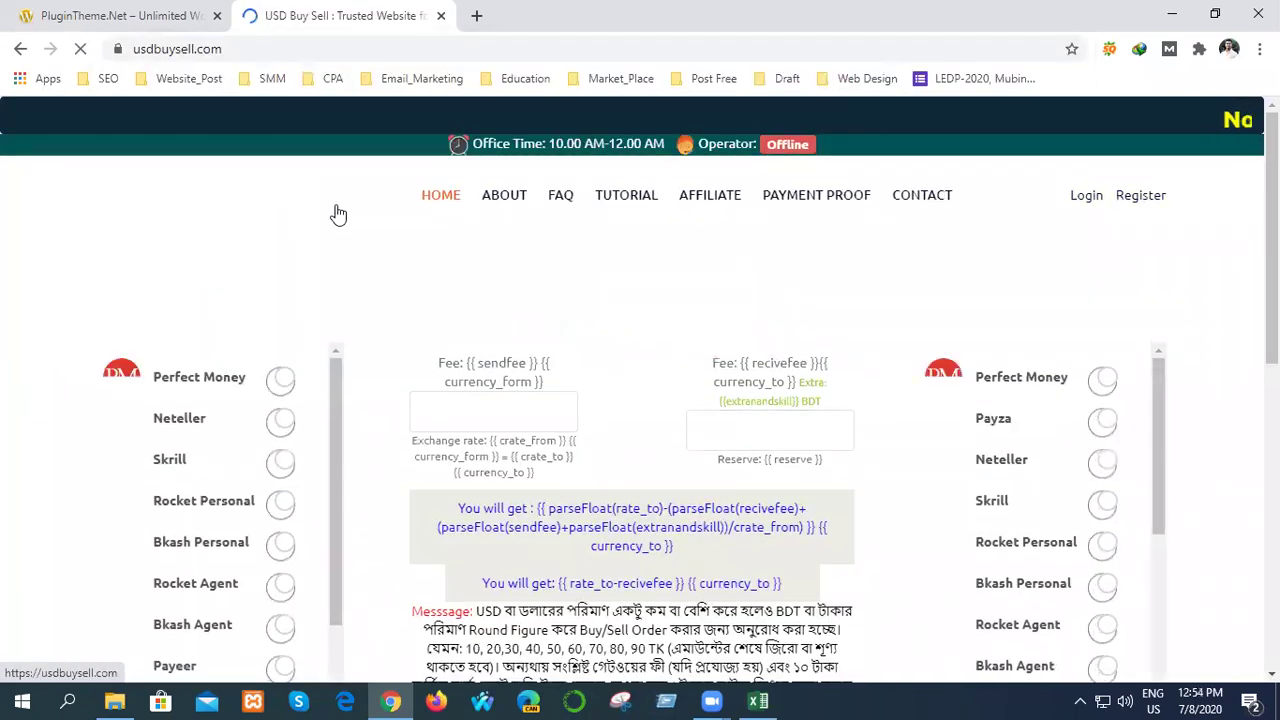
pyautogui.click(237, 49)
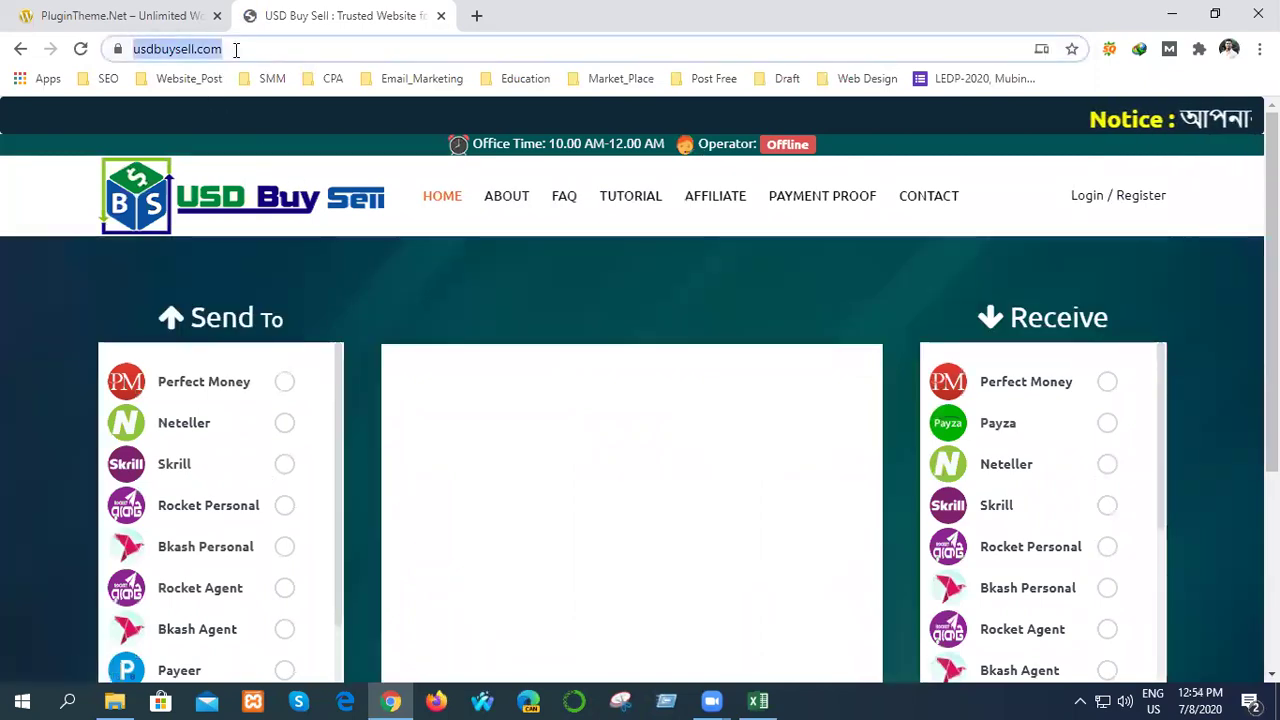
pyautogui.click(294, 42)
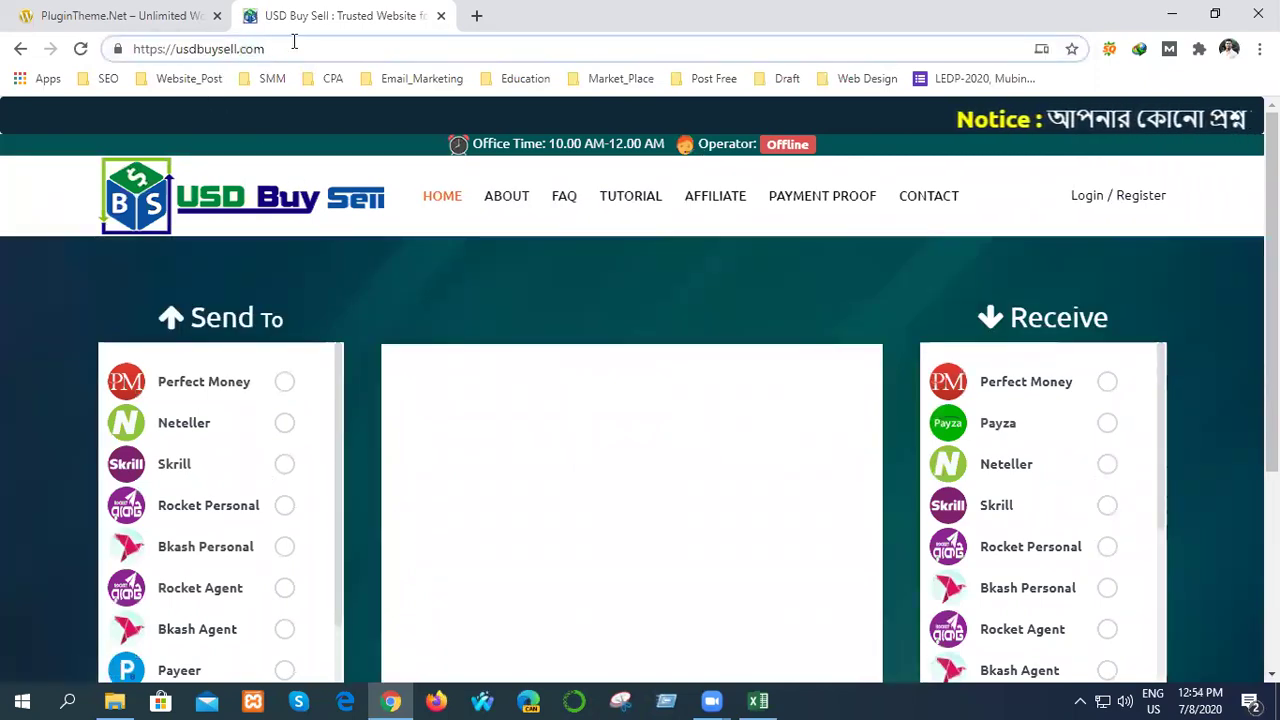